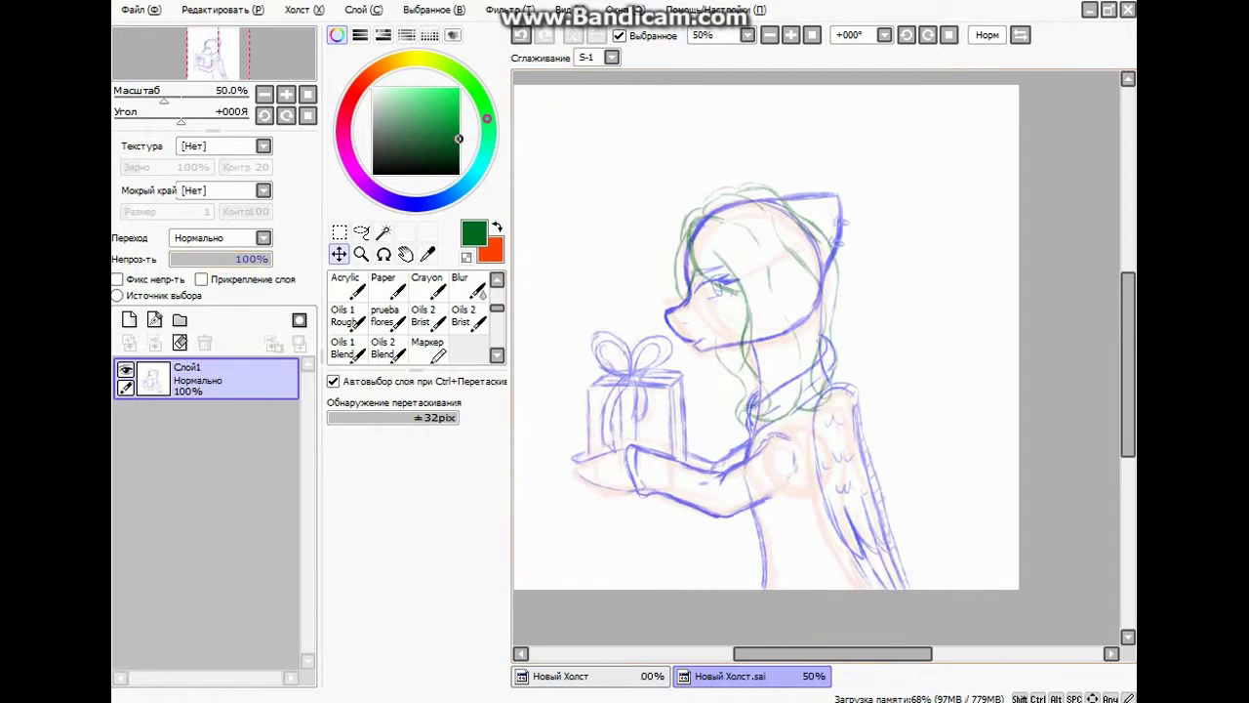
Set up the Oils 2 Brist brush for line art with black colour, S-7 stabilization and brush size 9.
{"action": "left_click", "coordinate": [468, 317]}
{"action": "left_click", "coordinate": [373, 174]}
{"action": "left_click", "coordinate": [612, 58]}
{"action": "left_click", "coordinate": [588, 412]}
{"action": "left_click", "coordinate": [472, 632]}
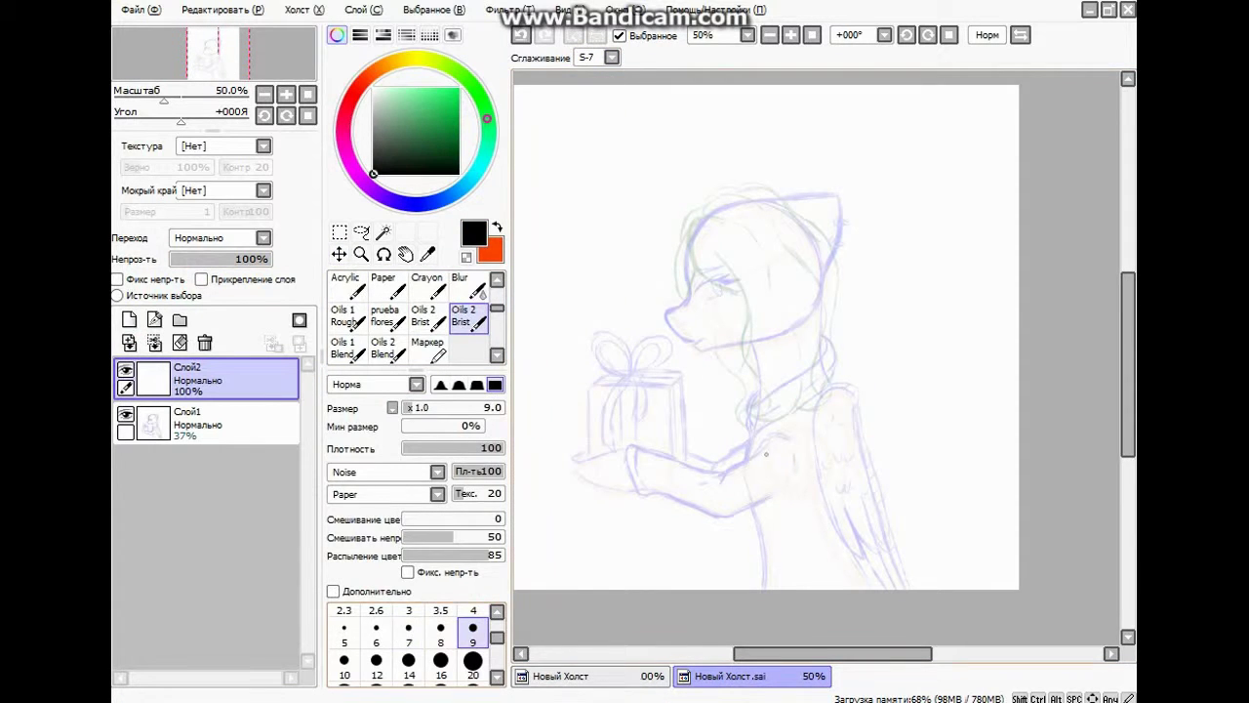
Set the brush's opacity mixing to 0.
{"action": "scroll", "coordinate": [708, 224], "scroll_direction": "up", "scroll_amount": 10}
{"action": "left_click_drag", "start_coordinate": [708, 224], "coordinate": [884, 192]}
{"action": "key", "text": "ctrl+z"}
{"action": "scroll", "coordinate": [758, 438], "scroll_direction": "down", "scroll_amount": 10}
{"action": "scroll", "coordinate": [758, 438], "scroll_direction": "up", "scroll_amount": 2}
{"action": "left_click_drag", "start_coordinate": [452, 539], "coordinate": [402, 540]}
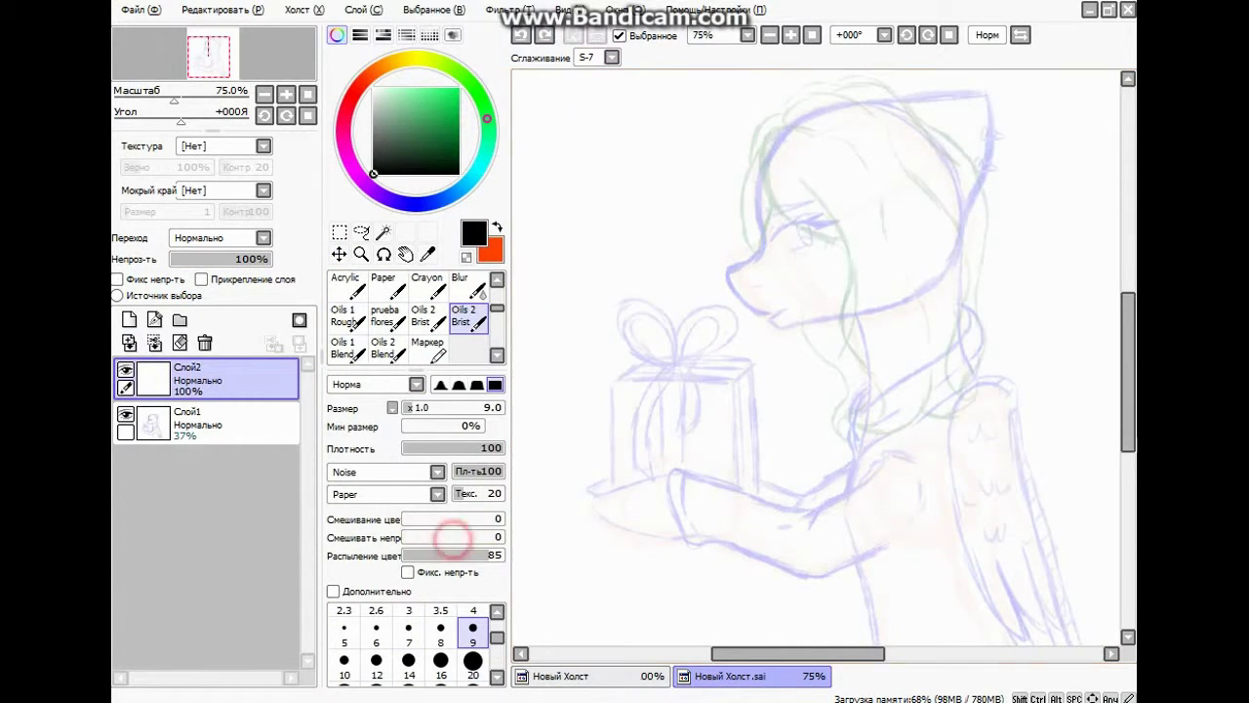
{"action": "scroll", "coordinate": [694, 164], "scroll_direction": "up", "scroll_amount": 2}
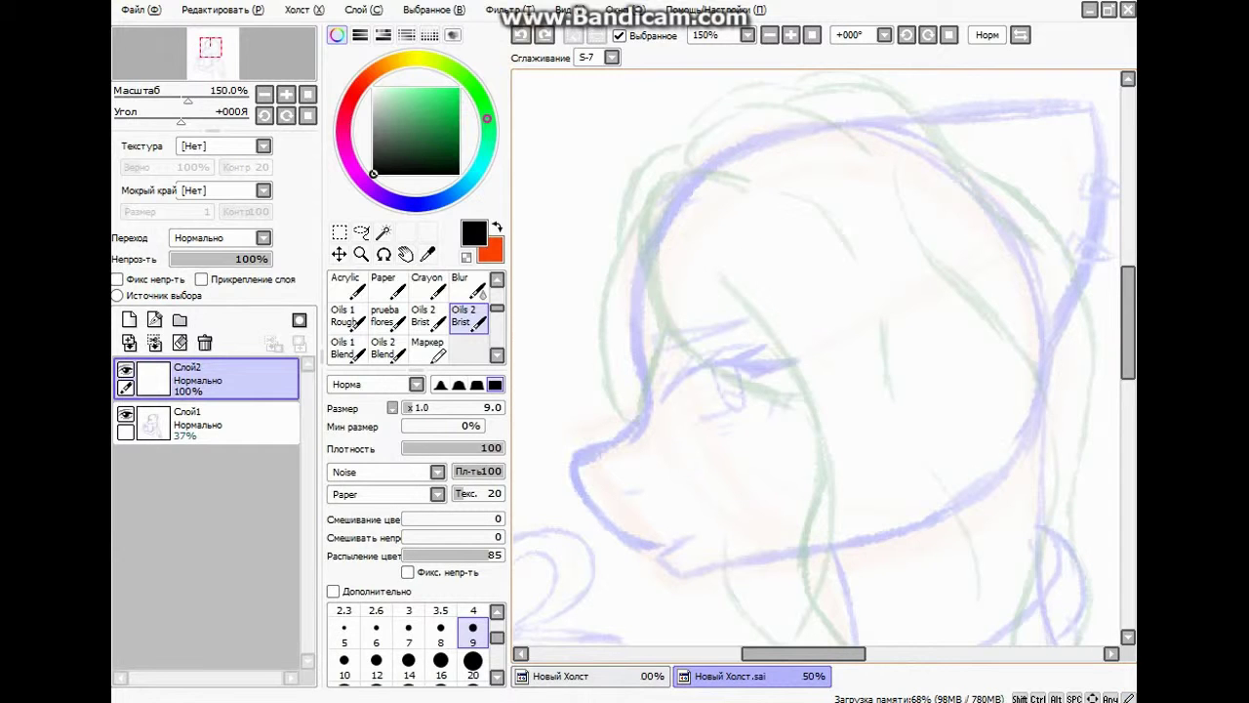
{"action": "mouse_move", "coordinate": [742, 174]}
{"action": "left_mouse_down"}
{"action": "mouse_move", "coordinate": [687, 342]}
{"action": "mouse_move", "coordinate": [822, 443]}
{"action": "left_mouse_up"}
{"action": "scroll", "coordinate": [1089, 348], "scroll_direction": "down", "scroll_amount": 3}
{"action": "mouse_move", "coordinate": [712, 105]}
{"action": "left_mouse_down"}
{"action": "mouse_move", "coordinate": [817, 260]}
{"action": "mouse_move", "coordinate": [826, 423]}
{"action": "left_mouse_up"}
{"action": "scroll", "coordinate": [835, 187], "scroll_direction": "down", "scroll_amount": 2}
{"action": "left_click_drag", "start_coordinate": [835, 188], "coordinate": [727, 268]}
{"action": "scroll", "coordinate": [479, 312], "scroll_direction": "down", "scroll_amount": 1}
{"action": "left_click", "coordinate": [179, 343]}
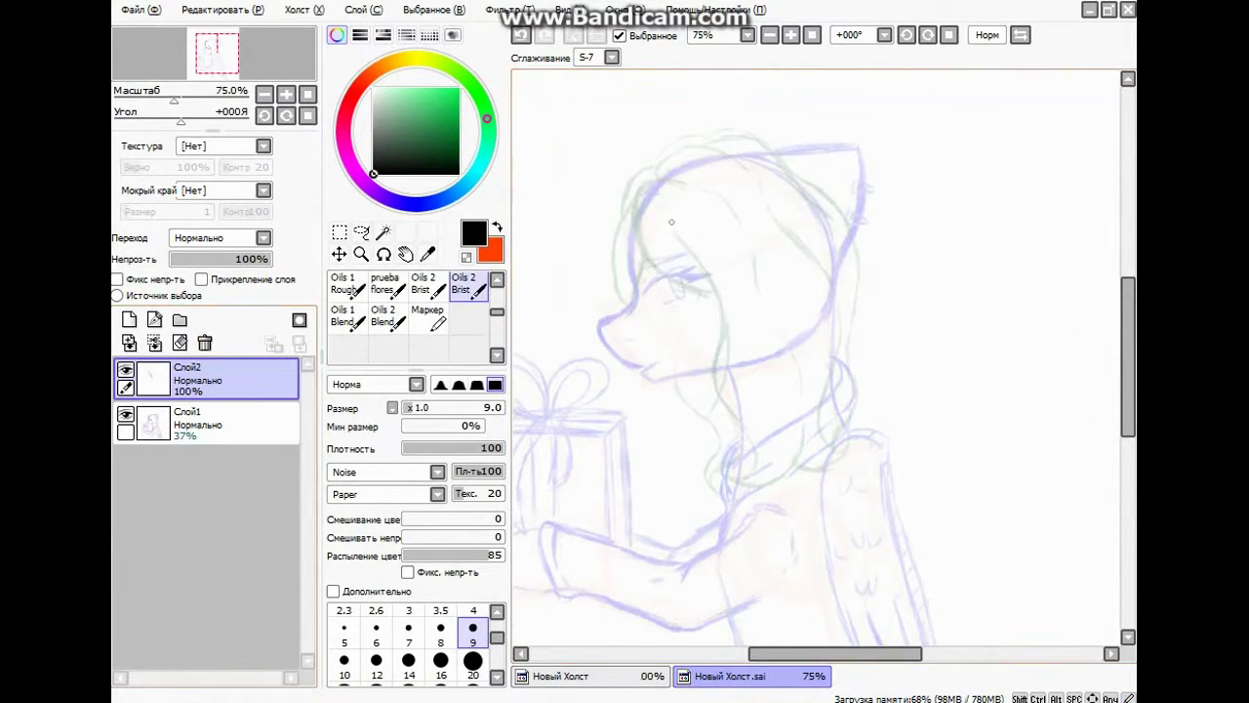
Ink both edges of the long front hair lock, running from the forehead down to a curl at the neck.
{"action": "mouse_move", "coordinate": [669, 228]}
{"action": "left_mouse_down"}
{"action": "mouse_move", "coordinate": [720, 308]}
{"action": "mouse_move", "coordinate": [725, 410]}
{"action": "left_mouse_up"}
{"action": "key", "text": "ctrl+z"}
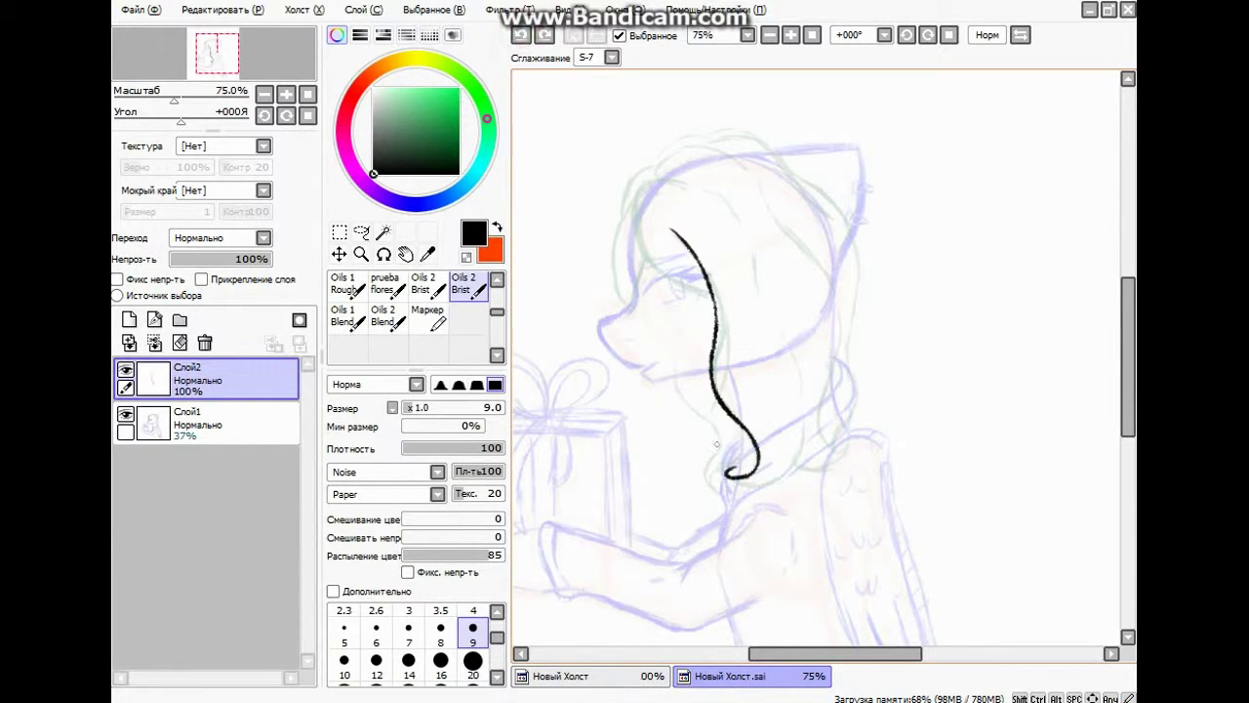
{"action": "key", "text": "ctrl+z"}
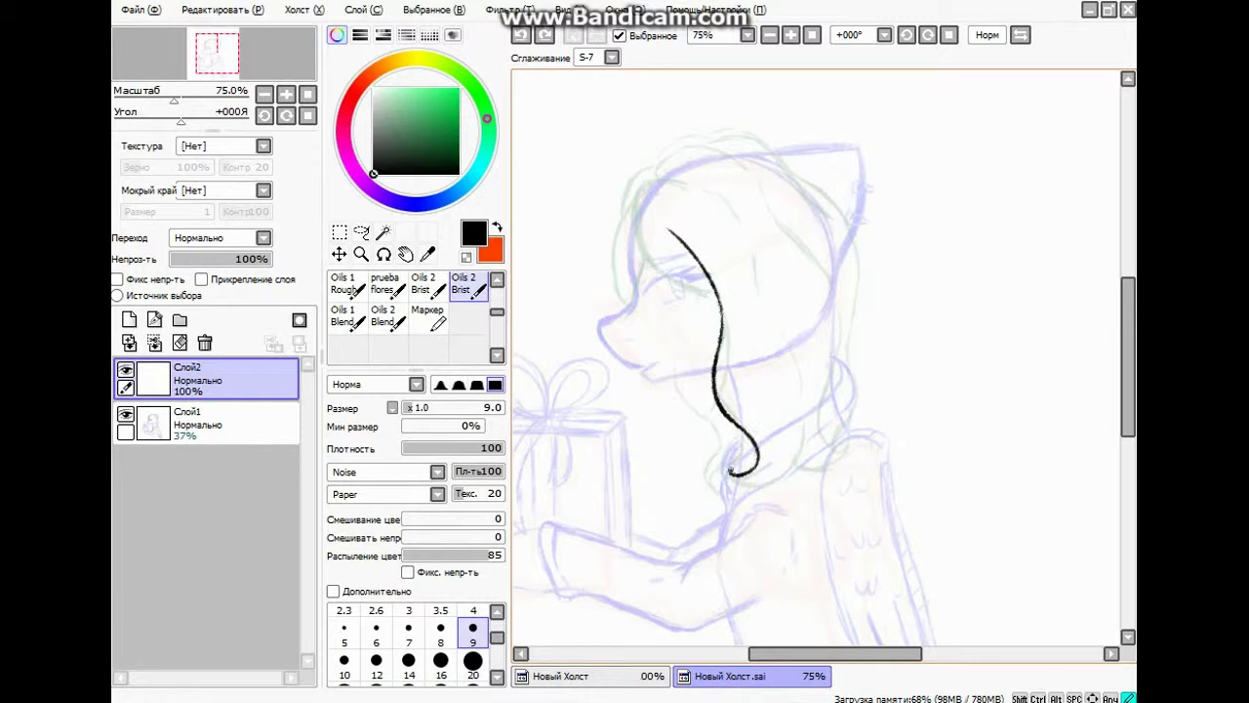
{"action": "mouse_move", "coordinate": [702, 189]}
{"action": "left_mouse_down"}
{"action": "mouse_move", "coordinate": [761, 277]}
{"action": "mouse_move", "coordinate": [750, 272]}
{"action": "mouse_move", "coordinate": [806, 383]}
{"action": "left_mouse_up"}
{"action": "key", "text": "ctrl+z"}
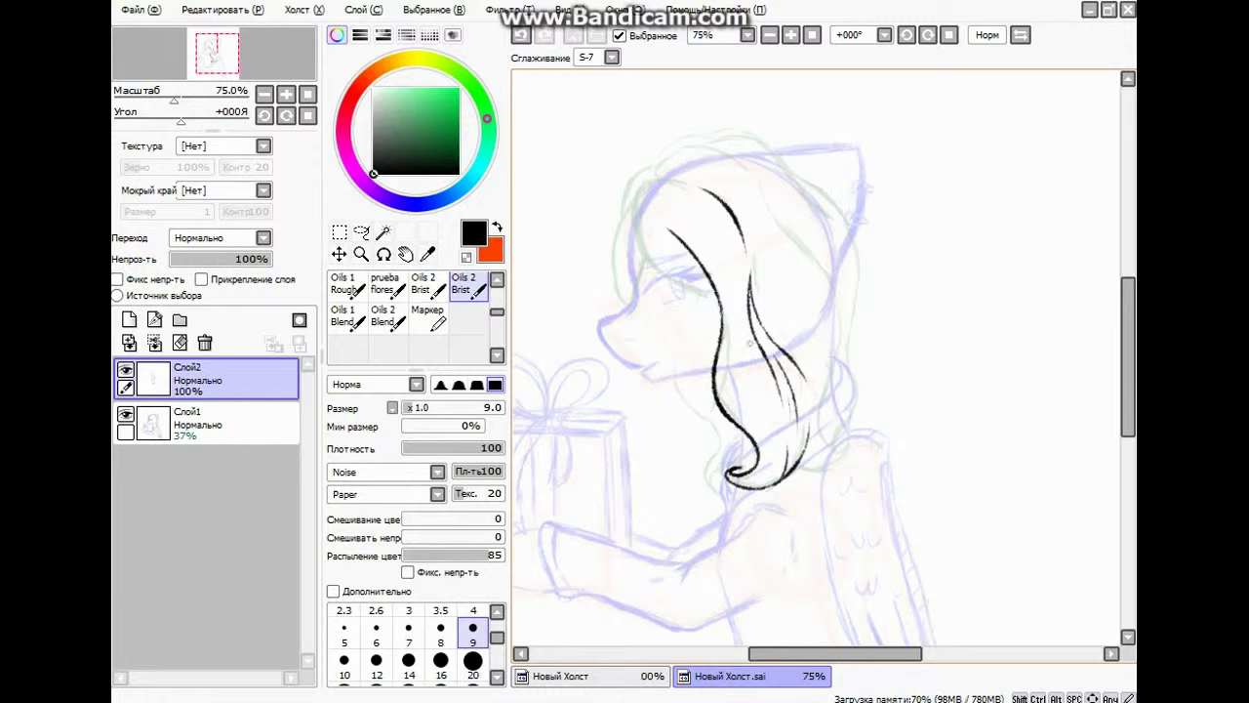
Fill the hanging part of the front lock with thin flowing strand lines following its curve.
{"action": "left_click_drag", "start_coordinate": [702, 197], "coordinate": [732, 310]}
{"action": "key", "text": "ctrl+z"}
{"action": "mouse_move", "coordinate": [681, 222]}
{"action": "left_mouse_down"}
{"action": "mouse_move", "coordinate": [736, 295]}
{"action": "mouse_move", "coordinate": [732, 279]}
{"action": "mouse_move", "coordinate": [746, 390]}
{"action": "left_mouse_up"}
{"action": "left_click", "coordinate": [521, 37]}
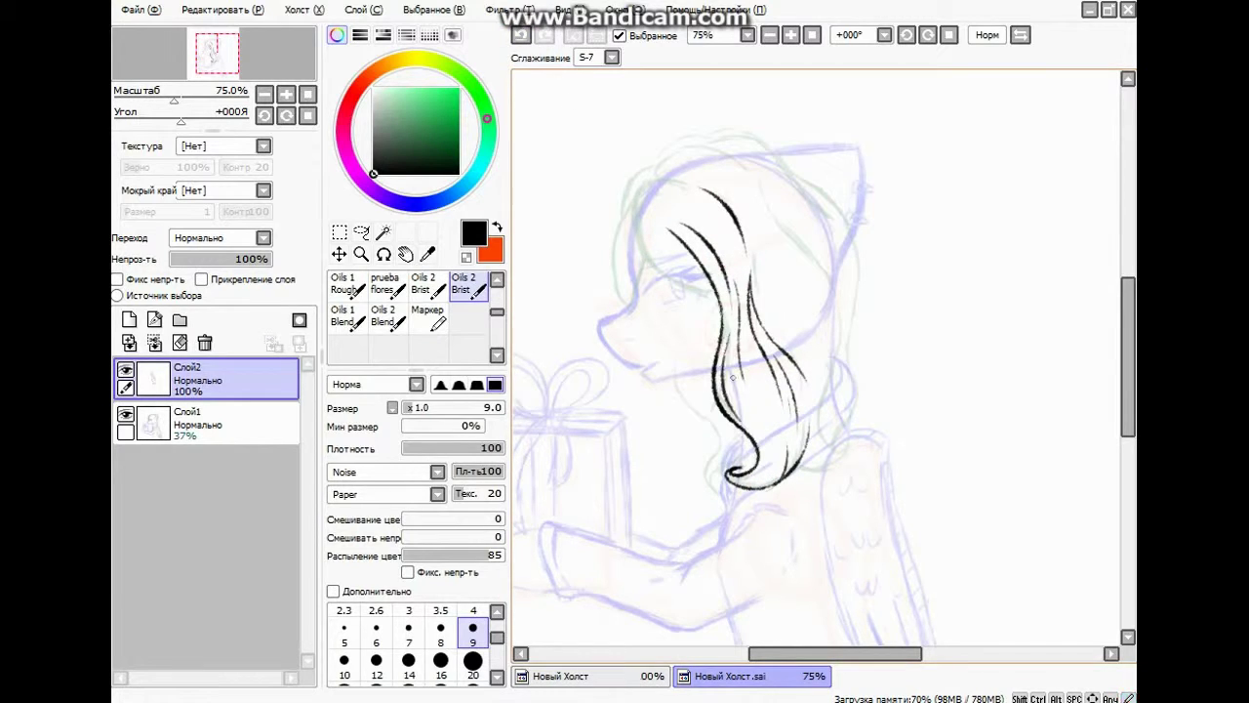
{"action": "left_click_drag", "start_coordinate": [749, 292], "coordinate": [775, 418]}
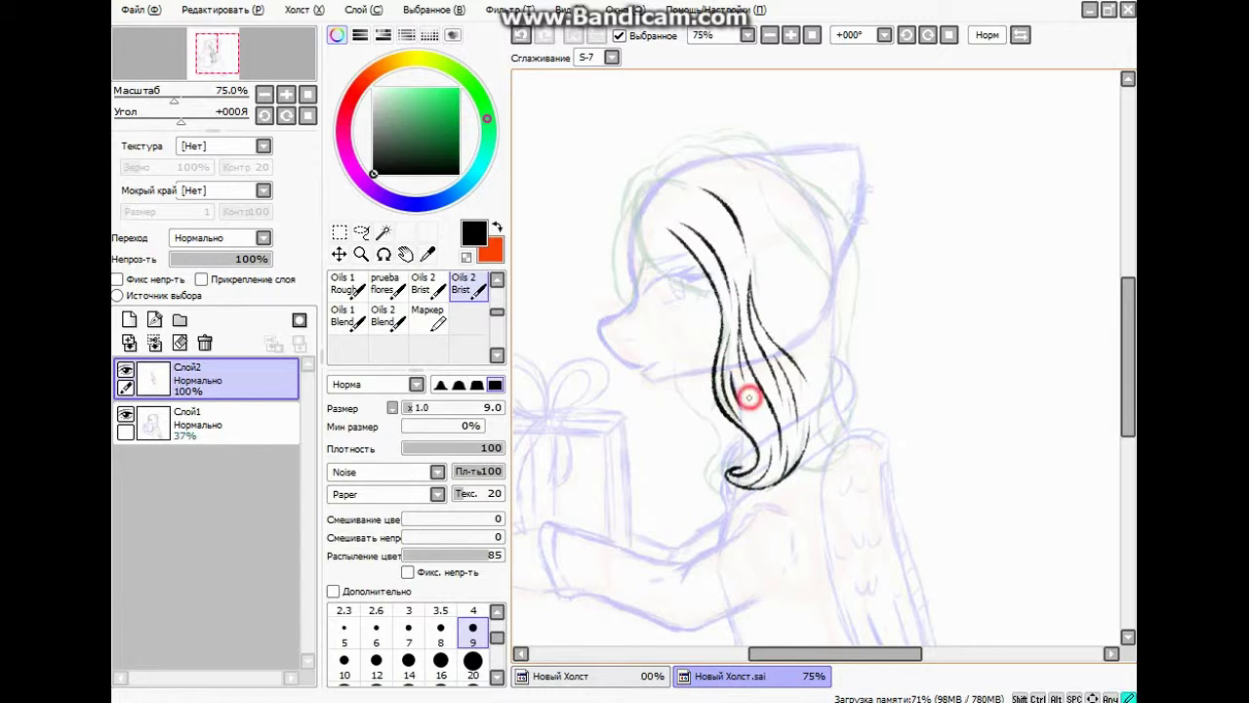
{"action": "left_click_drag", "start_coordinate": [680, 201], "coordinate": [734, 286]}
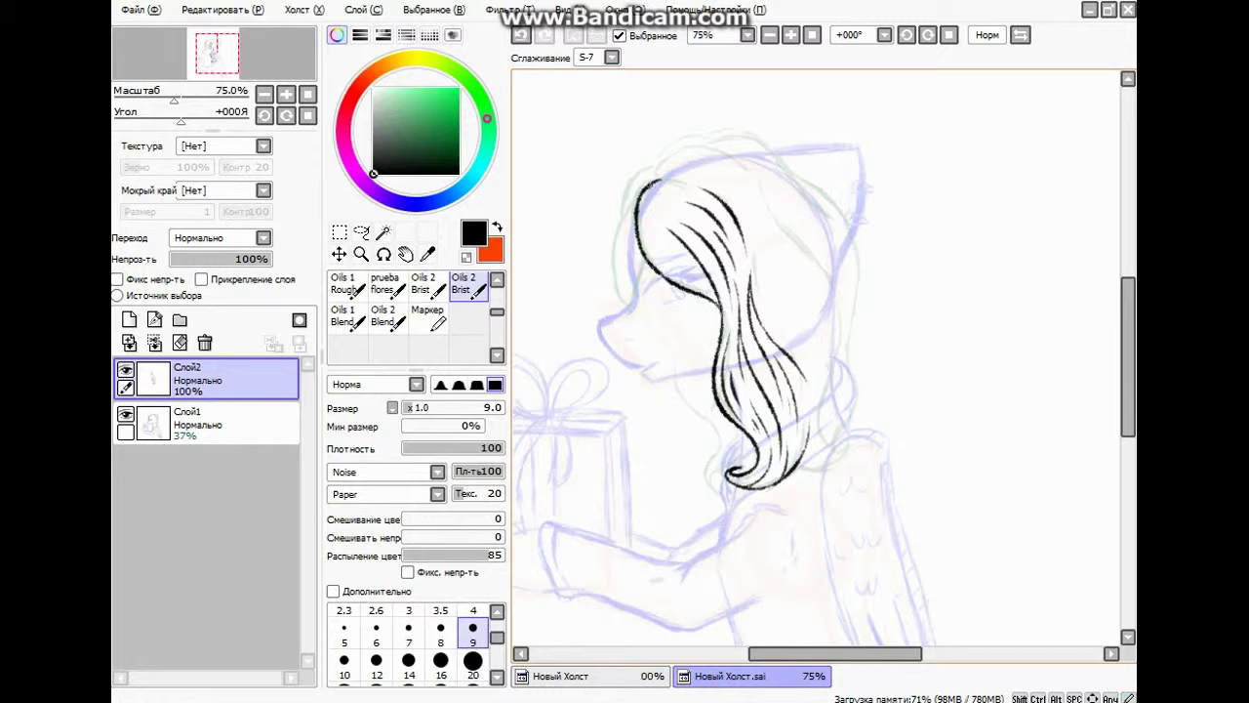
Ink the fringe's rounded edge above the eye and add strand lines fanning out from the parting.
{"action": "left_click_drag", "start_coordinate": [661, 179], "coordinate": [642, 244]}
{"action": "left_click", "coordinate": [520, 34]}
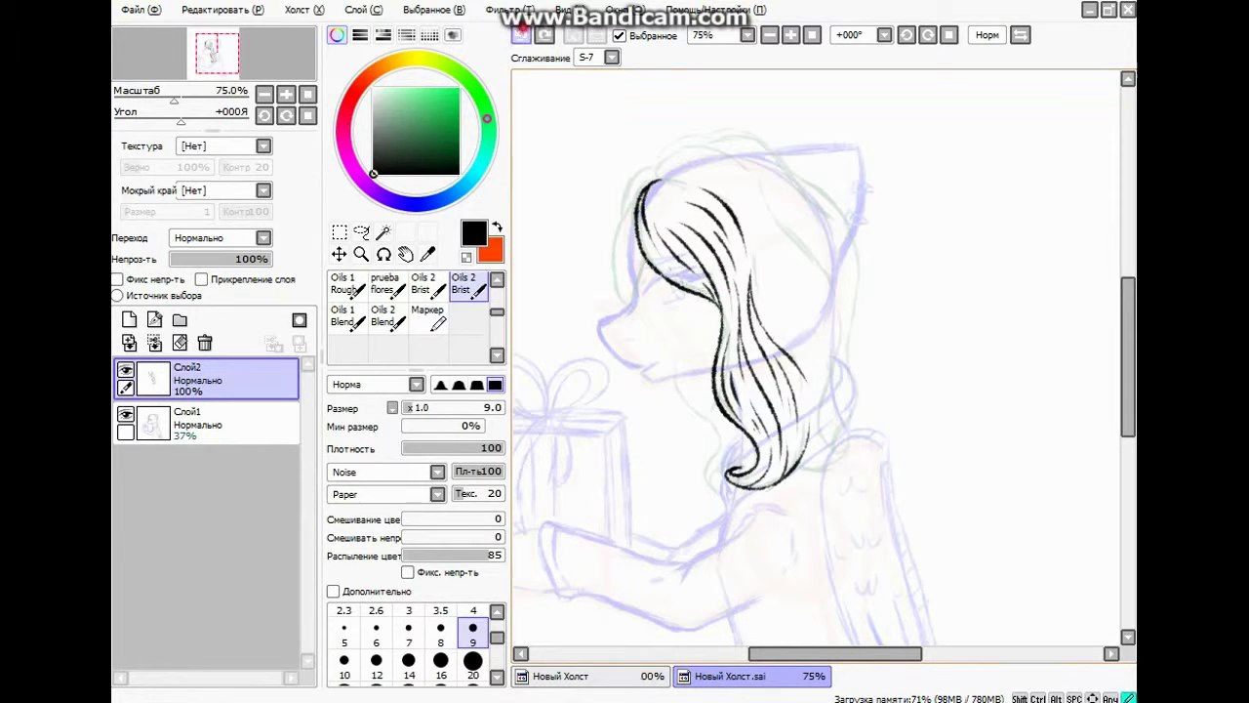
{"action": "mouse_move", "coordinate": [660, 213]}
{"action": "left_mouse_down"}
{"action": "mouse_move", "coordinate": [689, 289]}
{"action": "mouse_move", "coordinate": [671, 266]}
{"action": "left_mouse_up"}
{"action": "left_click", "coordinate": [520, 35]}
{"action": "left_click", "coordinate": [520, 35]}
{"action": "left_click_drag", "start_coordinate": [721, 310], "coordinate": [670, 262]}
{"action": "left_click_drag", "start_coordinate": [643, 210], "coordinate": [691, 275]}
{"action": "left_click", "coordinate": [523, 39]}
{"action": "left_click_drag", "start_coordinate": [648, 190], "coordinate": [690, 213]}
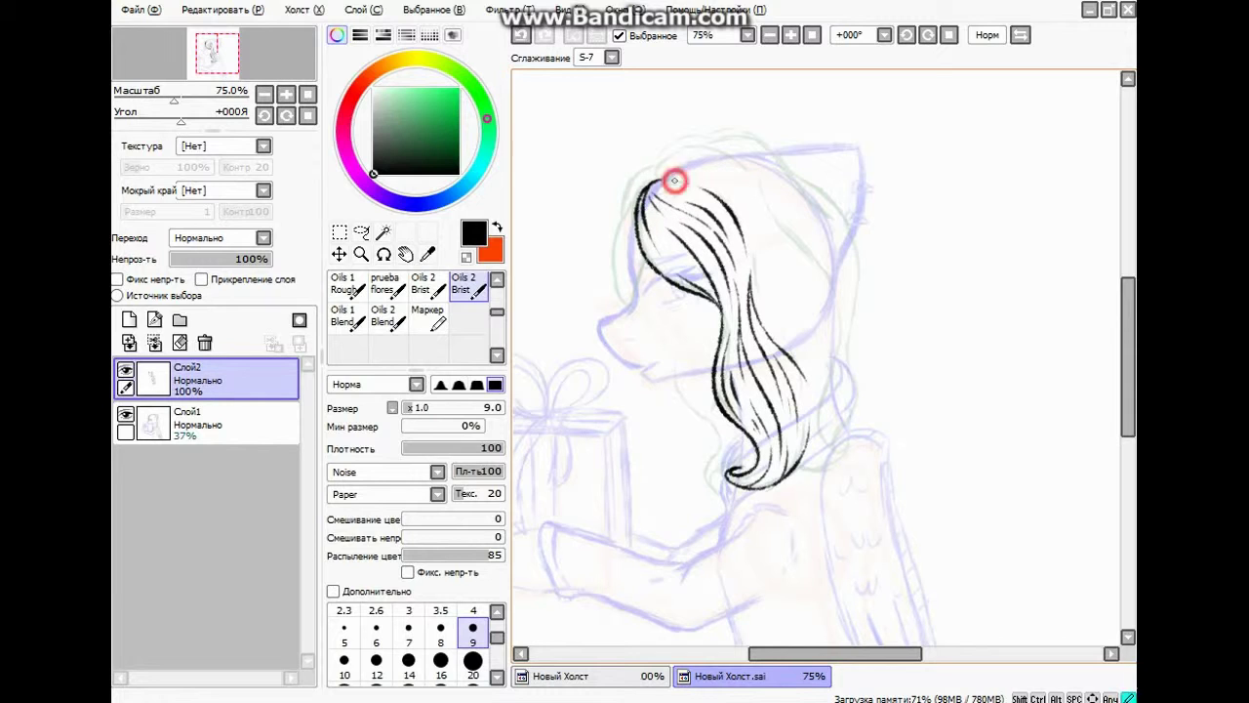
Ink an arched hair line from the parting over the top of the forehead, redrawing it until the curve fits.
{"action": "key", "text": "Right"}
{"action": "left_click", "coordinate": [524, 34]}
{"action": "mouse_move", "coordinate": [601, 183]}
{"action": "left_mouse_down"}
{"action": "mouse_move", "coordinate": [604, 169]}
{"action": "mouse_move", "coordinate": [698, 177]}
{"action": "mouse_move", "coordinate": [601, 182]}
{"action": "mouse_move", "coordinate": [712, 178]}
{"action": "left_mouse_up"}
{"action": "left_click", "coordinate": [524, 34]}
{"action": "key", "text": "ctrl+z"}
{"action": "left_click", "coordinate": [519, 36]}
{"action": "mouse_move", "coordinate": [618, 170]}
{"action": "left_mouse_down"}
{"action": "mouse_move", "coordinate": [646, 138]}
{"action": "mouse_move", "coordinate": [676, 164]}
{"action": "mouse_move", "coordinate": [625, 154]}
{"action": "mouse_move", "coordinate": [695, 181]}
{"action": "left_mouse_up"}
{"action": "left_click", "coordinate": [523, 35]}
{"action": "left_click", "coordinate": [523, 35]}
{"action": "left_click_drag", "start_coordinate": [605, 182], "coordinate": [700, 173]}
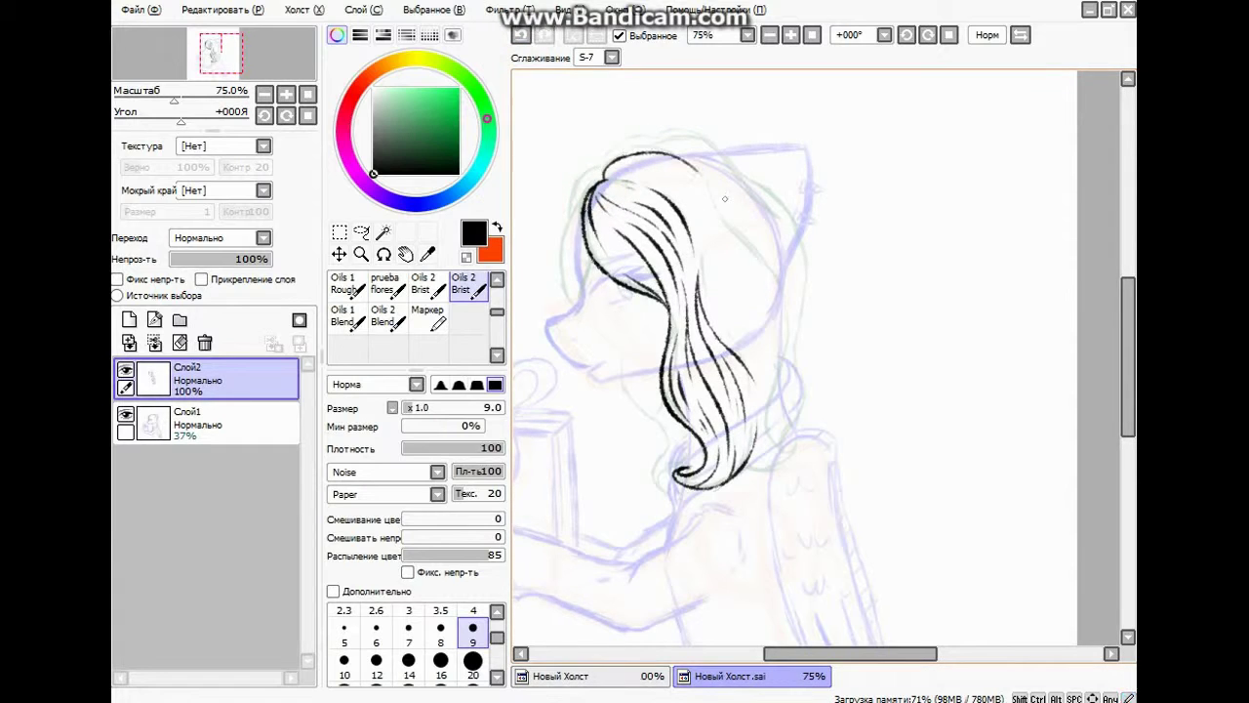
Ink the outline of the second hair section from behind the fringe down to the outward curl at the shoulder.
{"action": "left_click_drag", "start_coordinate": [711, 186], "coordinate": [752, 266]}
{"action": "key", "text": "ctrl+z"}
{"action": "key", "text": "ctrl+z"}
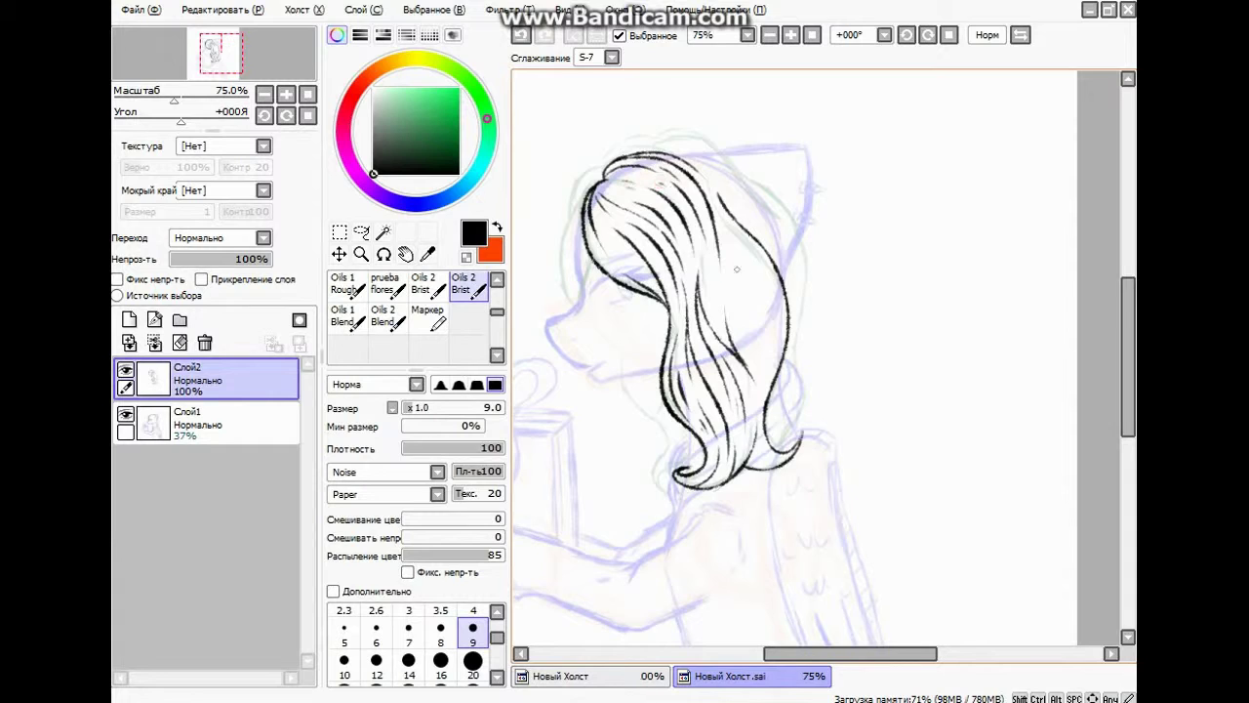
Fill the second hair section with long wavy strand lines between the fringe and its back edge.
{"action": "left_click_drag", "start_coordinate": [733, 356], "coordinate": [716, 298]}
{"action": "left_click_drag", "start_coordinate": [696, 183], "coordinate": [748, 315]}
{"action": "key", "text": "ctrl+z"}
{"action": "left_click_drag", "start_coordinate": [735, 222], "coordinate": [762, 372]}
{"action": "key", "text": "ctrl+z"}
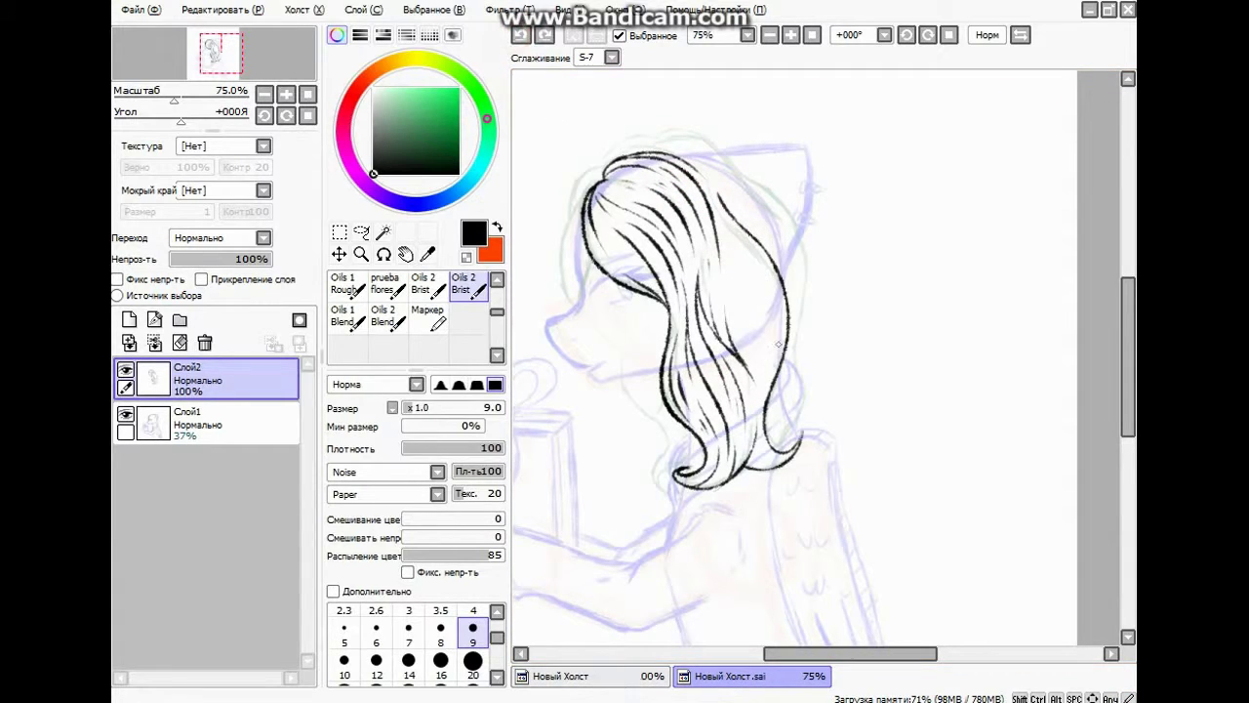
{"action": "left_click_drag", "start_coordinate": [755, 249], "coordinate": [772, 383]}
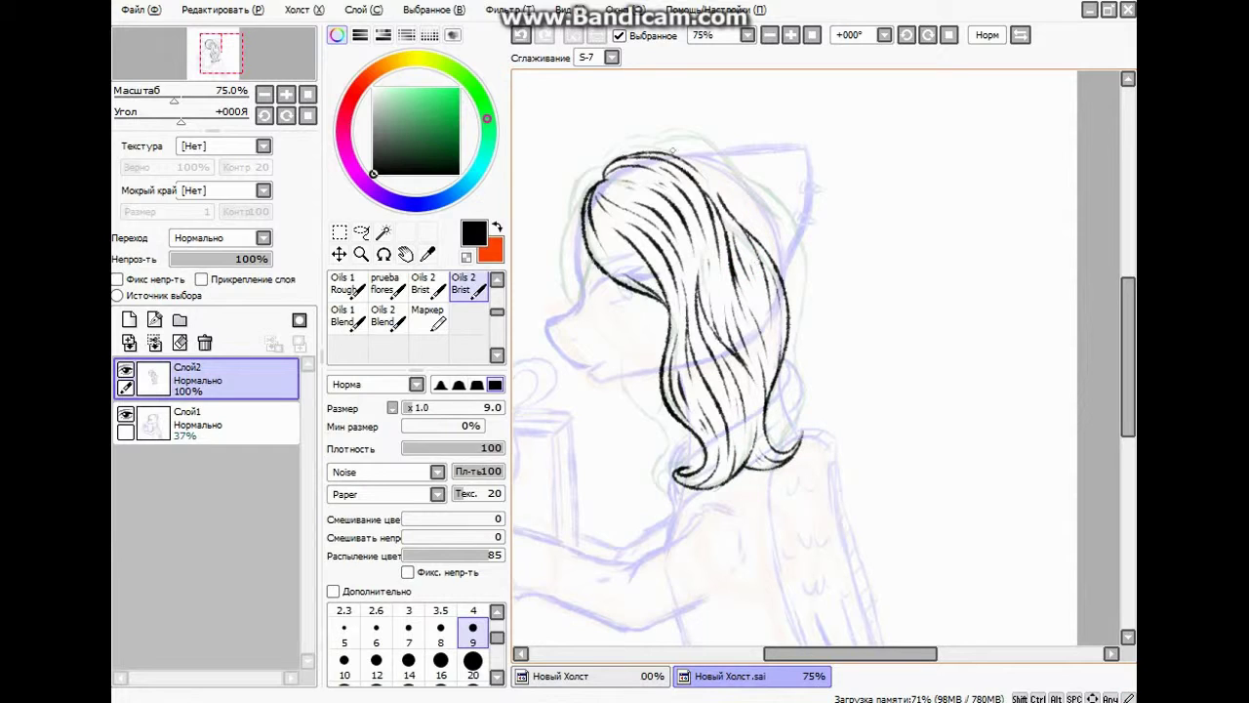
Ink the outer contour of the hair over the crown and down the back of the head.
{"action": "mouse_move", "coordinate": [639, 155]}
{"action": "left_mouse_down"}
{"action": "mouse_move", "coordinate": [722, 196]}
{"action": "mouse_move", "coordinate": [687, 141]}
{"action": "mouse_move", "coordinate": [713, 172]}
{"action": "left_mouse_up"}
{"action": "key", "text": "ctrl+z"}
{"action": "key", "text": "ctrl+z"}
{"action": "key", "text": "ctrl+z"}
{"action": "left_click_drag", "start_coordinate": [692, 142], "coordinate": [764, 241]}
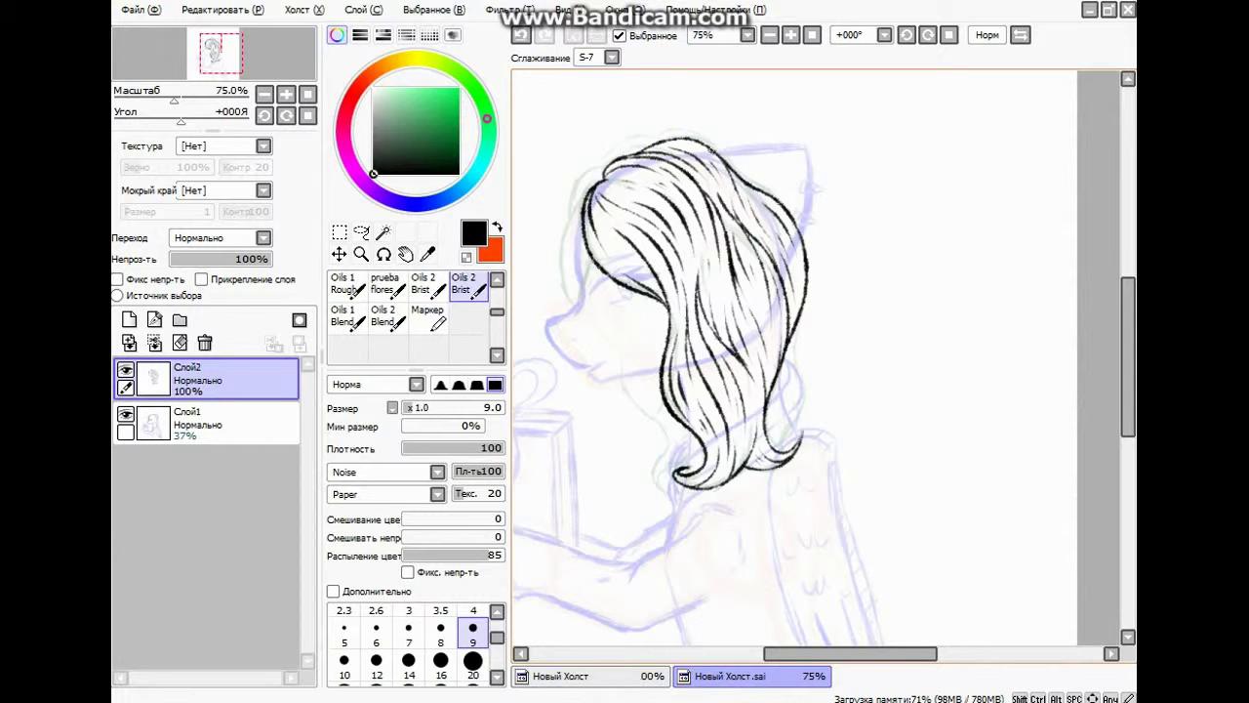
Ink the loose curl at the lower back of the hair and add strand lines inside it.
{"action": "scroll", "coordinate": [719, 341], "scroll_direction": "up", "scroll_amount": 3}
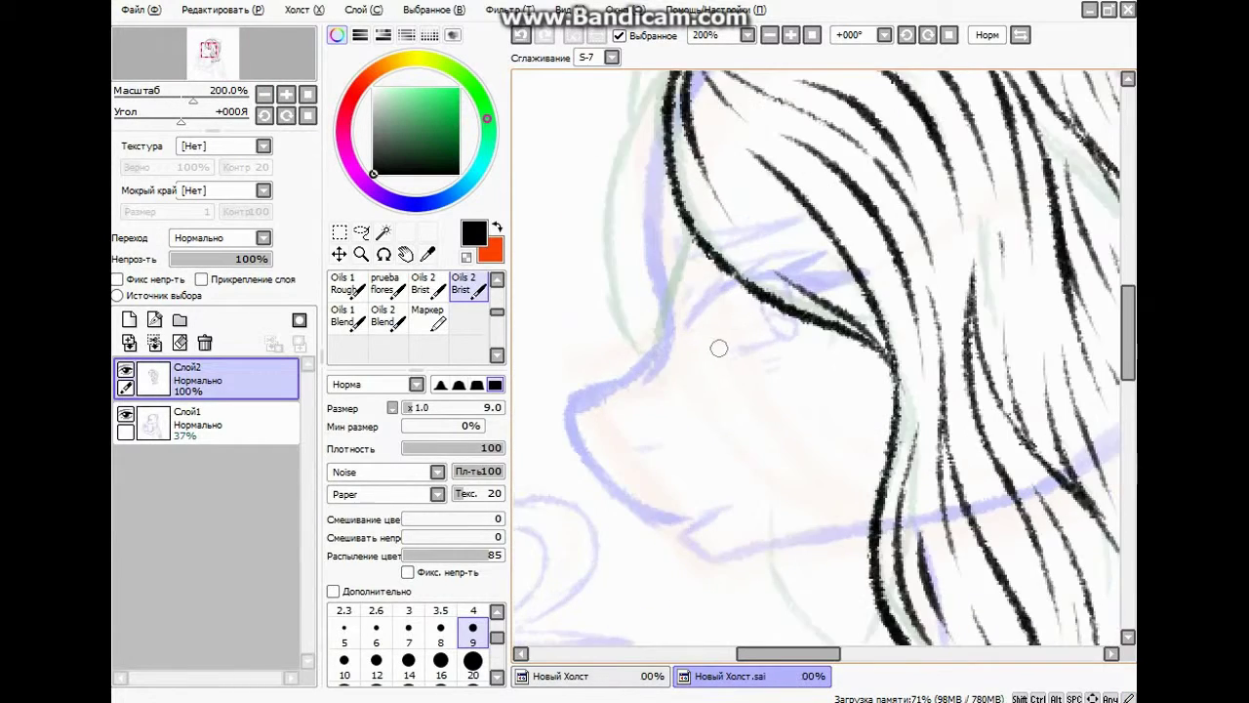
{"action": "scroll", "coordinate": [780, 390], "scroll_direction": "down", "scroll_amount": 5}
{"action": "scroll", "coordinate": [827, 427], "scroll_direction": "up", "scroll_amount": 4}
{"action": "mouse_move", "coordinate": [787, 143]}
{"action": "left_mouse_down"}
{"action": "mouse_move", "coordinate": [759, 195]}
{"action": "mouse_move", "coordinate": [699, 488]}
{"action": "mouse_move", "coordinate": [688, 469]}
{"action": "left_mouse_up"}
{"action": "left_click", "coordinate": [521, 36]}
{"action": "left_click_drag", "start_coordinate": [741, 248], "coordinate": [729, 382]}
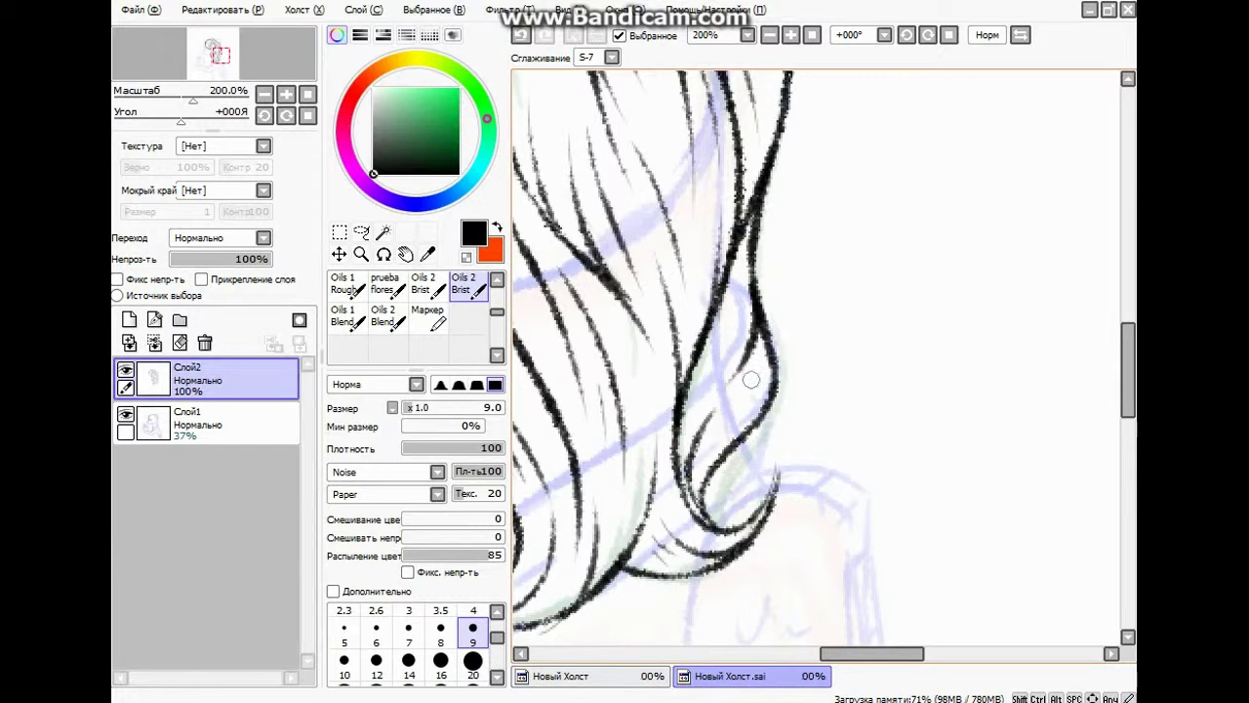
{"action": "left_click_drag", "start_coordinate": [738, 260], "coordinate": [697, 418]}
{"action": "scroll", "coordinate": [730, 400], "scroll_direction": "up", "scroll_amount": 2}
{"action": "left_click_drag", "start_coordinate": [746, 141], "coordinate": [742, 249]}
Ink the hair lock on the far side of the face, with strand lines down to the bridge of the nose.
{"action": "scroll", "coordinate": [697, 178], "scroll_direction": "down", "scroll_amount": 4}
{"action": "left_click_drag", "start_coordinate": [595, 173], "coordinate": [702, 343]}
{"action": "scroll", "coordinate": [703, 344], "scroll_direction": "up", "scroll_amount": 2}
{"action": "left_click_drag", "start_coordinate": [704, 252], "coordinate": [669, 392]}
{"action": "left_click_drag", "start_coordinate": [1128, 330], "coordinate": [1128, 308]}
{"action": "mouse_move", "coordinate": [653, 529]}
{"action": "left_mouse_down"}
{"action": "mouse_move", "coordinate": [617, 394]}
{"action": "mouse_move", "coordinate": [712, 199]}
{"action": "mouse_move", "coordinate": [644, 392]}
{"action": "left_mouse_up"}
{"action": "left_click_drag", "start_coordinate": [691, 234], "coordinate": [666, 338]}
{"action": "left_click_drag", "start_coordinate": [671, 526], "coordinate": [652, 387]}
{"action": "mouse_move", "coordinate": [689, 247]}
{"action": "left_mouse_down"}
{"action": "mouse_move", "coordinate": [658, 337]}
{"action": "mouse_move", "coordinate": [673, 419]}
{"action": "left_mouse_up"}
{"action": "mouse_move", "coordinate": [653, 527]}
{"action": "left_mouse_down"}
{"action": "mouse_move", "coordinate": [634, 386]}
{"action": "mouse_move", "coordinate": [646, 474]}
{"action": "left_mouse_up"}
{"action": "left_click_drag", "start_coordinate": [1128, 305], "coordinate": [1128, 284]}
{"action": "mouse_move", "coordinate": [621, 429]}
{"action": "left_mouse_down"}
{"action": "mouse_move", "coordinate": [713, 274]}
{"action": "mouse_move", "coordinate": [738, 300]}
{"action": "mouse_move", "coordinate": [660, 352]}
{"action": "mouse_move", "coordinate": [629, 420]}
{"action": "mouse_move", "coordinate": [701, 315]}
{"action": "left_mouse_up"}
Ink the remaining strands over the crown and the outline of the pointed ear behind it.
{"action": "left_click_drag", "start_coordinate": [784, 653], "coordinate": [796, 653]}
{"action": "mouse_move", "coordinate": [624, 279]}
{"action": "left_mouse_down"}
{"action": "mouse_move", "coordinate": [751, 207]}
{"action": "mouse_move", "coordinate": [622, 284]}
{"action": "mouse_move", "coordinate": [771, 222]}
{"action": "mouse_move", "coordinate": [816, 187]}
{"action": "left_mouse_up"}
{"action": "key", "text": "ctrl+z"}
{"action": "left_click_drag", "start_coordinate": [739, 219], "coordinate": [800, 202]}
{"action": "left_click_drag", "start_coordinate": [758, 198], "coordinate": [868, 181]}
{"action": "scroll", "coordinate": [829, 166], "scroll_direction": "down", "scroll_amount": 2}
{"action": "scroll", "coordinate": [800, 145], "scroll_direction": "up", "scroll_amount": 4}
{"action": "mouse_move", "coordinate": [751, 228]}
{"action": "left_mouse_down"}
{"action": "mouse_move", "coordinate": [807, 236]}
{"action": "mouse_move", "coordinate": [1013, 232]}
{"action": "mouse_move", "coordinate": [1051, 321]}
{"action": "mouse_move", "coordinate": [1032, 472]}
{"action": "left_mouse_up"}
{"action": "left_click_drag", "start_coordinate": [845, 256], "coordinate": [869, 285]}
{"action": "scroll", "coordinate": [863, 273], "scroll_direction": "down", "scroll_amount": 4}
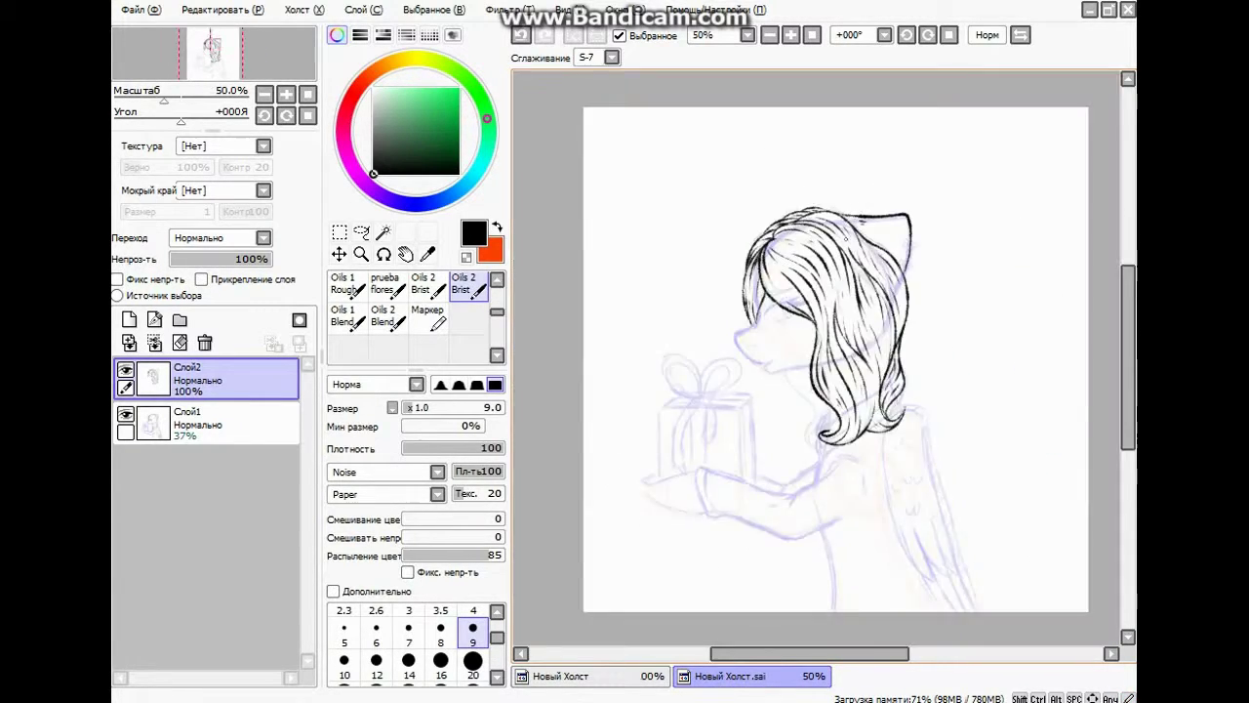
Ink the muzzle, mouth and jaw line up to the hair, and add short hatch strokes on the snout.
{"action": "scroll", "coordinate": [766, 317], "scroll_direction": "up", "scroll_amount": 4}
{"action": "scroll", "coordinate": [649, 419], "scroll_direction": "up", "scroll_amount": 1}
{"action": "mouse_move", "coordinate": [699, 203]}
{"action": "left_mouse_down"}
{"action": "mouse_move", "coordinate": [653, 289]}
{"action": "mouse_move", "coordinate": [544, 354]}
{"action": "mouse_move", "coordinate": [606, 474]}
{"action": "mouse_move", "coordinate": [727, 511]}
{"action": "mouse_move", "coordinate": [755, 506]}
{"action": "mouse_move", "coordinate": [731, 521]}
{"action": "mouse_move", "coordinate": [767, 579]}
{"action": "mouse_move", "coordinate": [979, 533]}
{"action": "left_mouse_up"}
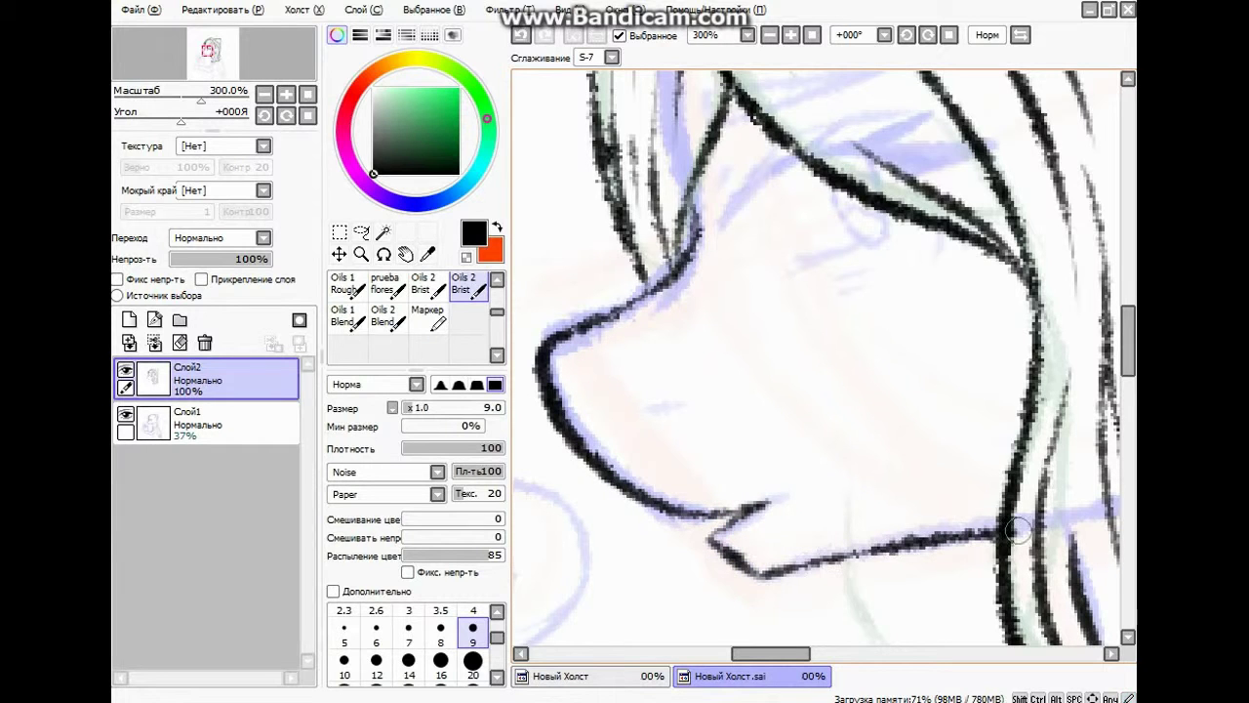
{"action": "left_click_drag", "start_coordinate": [639, 402], "coordinate": [697, 386]}
{"action": "left_click_drag", "start_coordinate": [616, 387], "coordinate": [680, 370]}
{"action": "left_click_drag", "start_coordinate": [609, 369], "coordinate": [663, 352]}
{"action": "left_click_drag", "start_coordinate": [595, 355], "coordinate": [649, 337]}
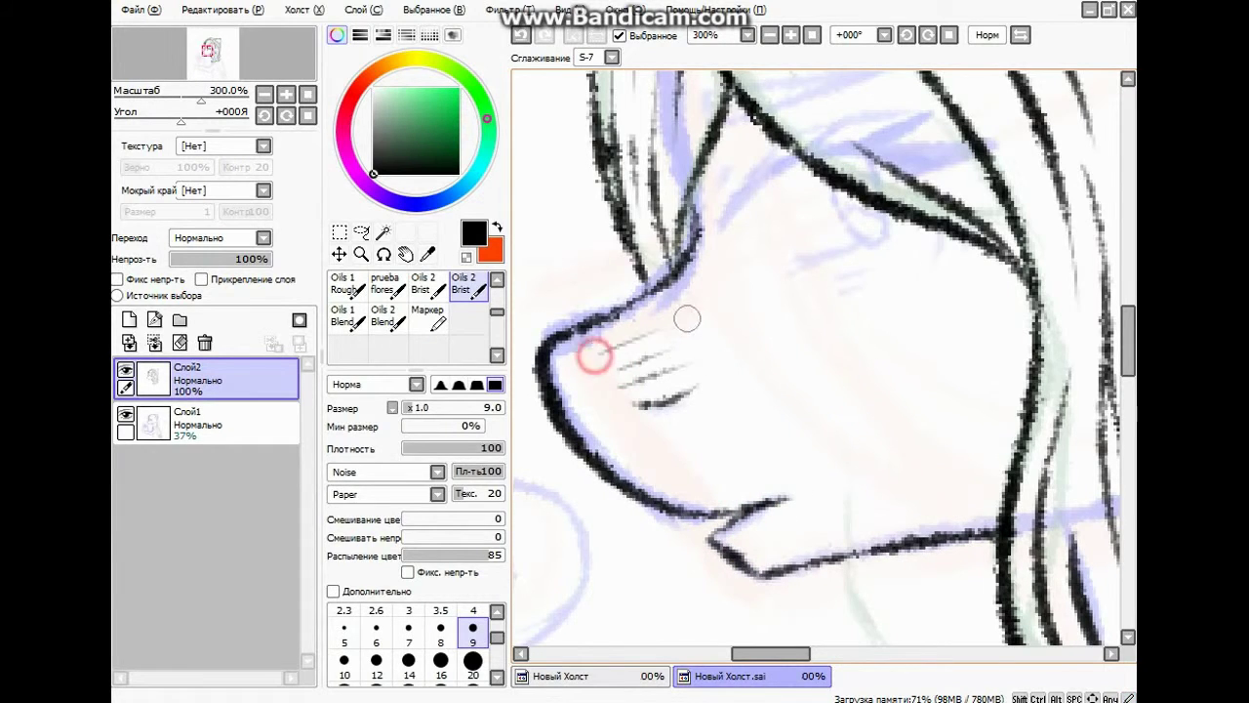
Ink the upper eyelid with thick lashes and the slanted eyebrow above it.
{"action": "scroll", "coordinate": [760, 202], "scroll_direction": "down", "scroll_amount": 1}
{"action": "scroll", "coordinate": [760, 202], "scroll_direction": "up", "scroll_amount": 1}
{"action": "mouse_move", "coordinate": [625, 381]}
{"action": "left_mouse_down"}
{"action": "mouse_move", "coordinate": [796, 297]}
{"action": "mouse_move", "coordinate": [907, 293]}
{"action": "mouse_move", "coordinate": [697, 310]}
{"action": "mouse_move", "coordinate": [665, 341]}
{"action": "mouse_move", "coordinate": [683, 285]}
{"action": "mouse_move", "coordinate": [654, 292]}
{"action": "mouse_move", "coordinate": [599, 245]}
{"action": "mouse_move", "coordinate": [606, 262]}
{"action": "mouse_move", "coordinate": [790, 211]}
{"action": "left_mouse_up"}
{"action": "left_click", "coordinate": [523, 37]}
{"action": "mouse_move", "coordinate": [607, 260]}
{"action": "left_mouse_down"}
{"action": "mouse_move", "coordinate": [662, 268]}
{"action": "mouse_move", "coordinate": [761, 205]}
{"action": "left_mouse_up"}
{"action": "left_click", "coordinate": [525, 39]}
{"action": "left_click", "coordinate": [520, 35]}
{"action": "left_click_drag", "start_coordinate": [597, 244], "coordinate": [805, 210]}
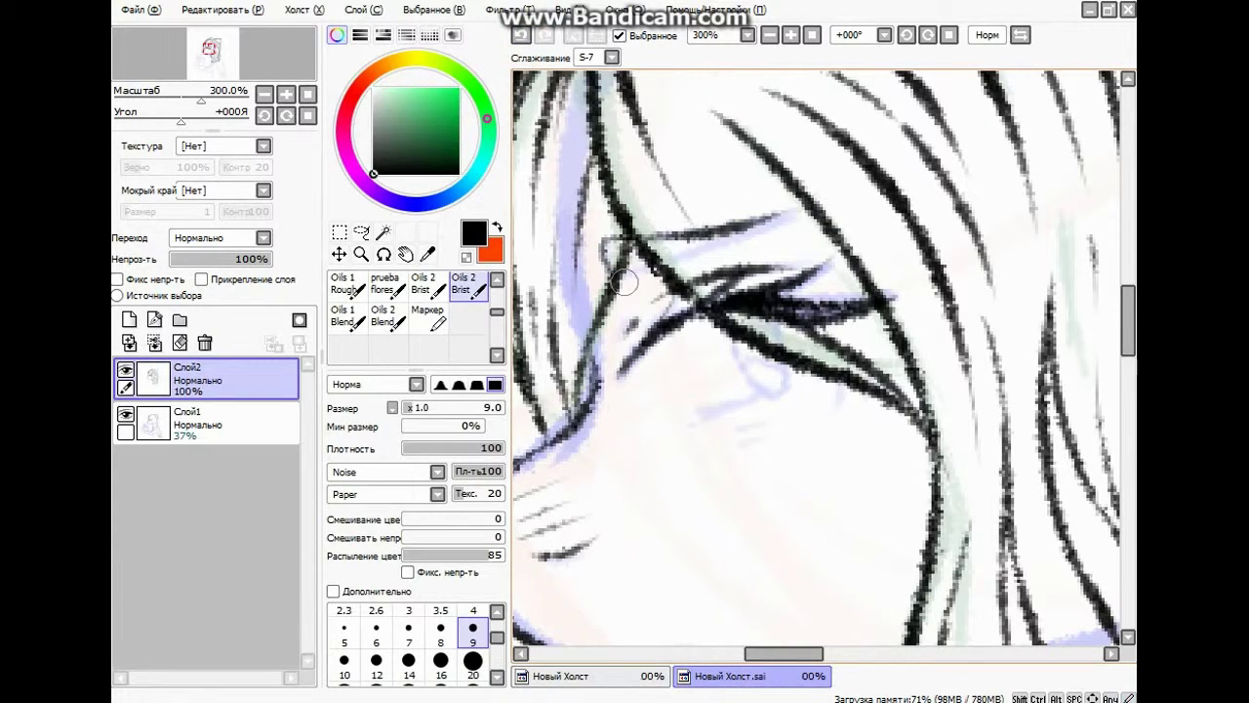
{"action": "left_click_drag", "start_coordinate": [624, 281], "coordinate": [783, 213]}
{"action": "left_click_drag", "start_coordinate": [650, 239], "coordinate": [689, 232]}
Ink the iris and lower eyelid, and add short hatch strokes under the eye.
{"action": "left_click_drag", "start_coordinate": [807, 427], "coordinate": [754, 320]}
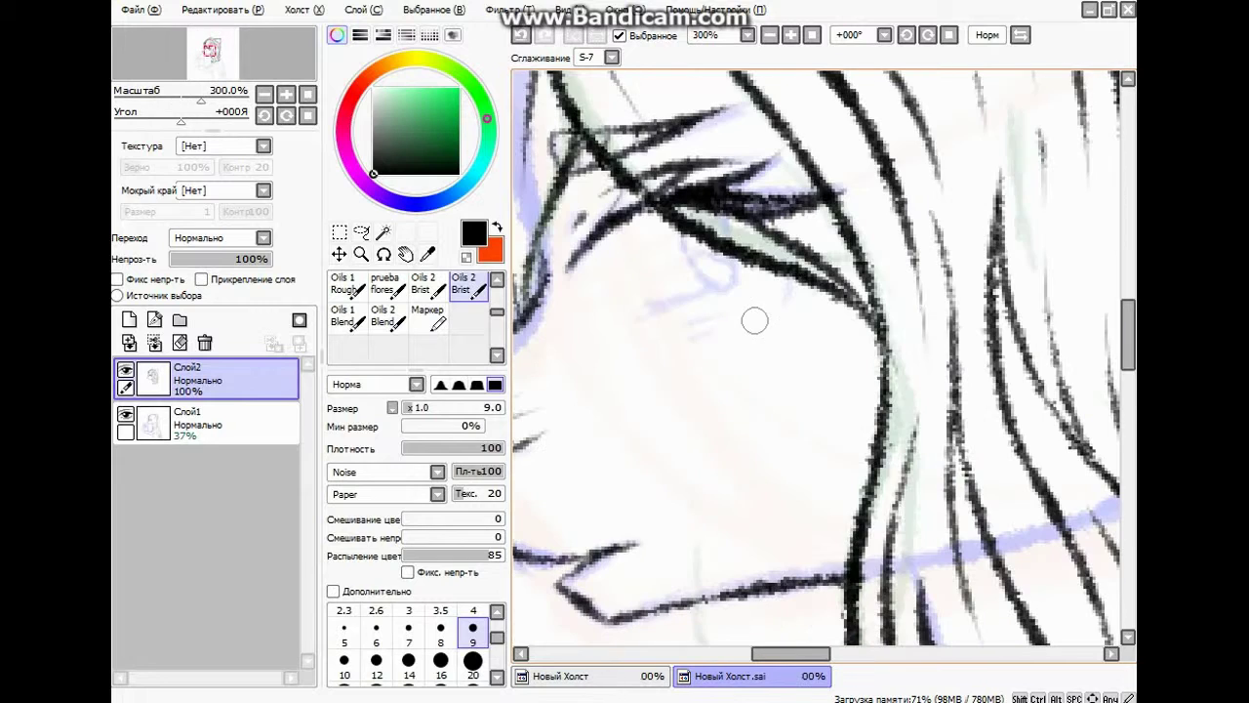
{"action": "left_click_drag", "start_coordinate": [649, 315], "coordinate": [729, 297]}
{"action": "mouse_move", "coordinate": [681, 226]}
{"action": "left_mouse_down"}
{"action": "mouse_move", "coordinate": [718, 293]}
{"action": "mouse_move", "coordinate": [720, 197]}
{"action": "left_mouse_up"}
{"action": "left_click_drag", "start_coordinate": [687, 267], "coordinate": [732, 263]}
{"action": "left_click_drag", "start_coordinate": [682, 331], "coordinate": [722, 315]}
{"action": "left_click_drag", "start_coordinate": [690, 340], "coordinate": [735, 318]}
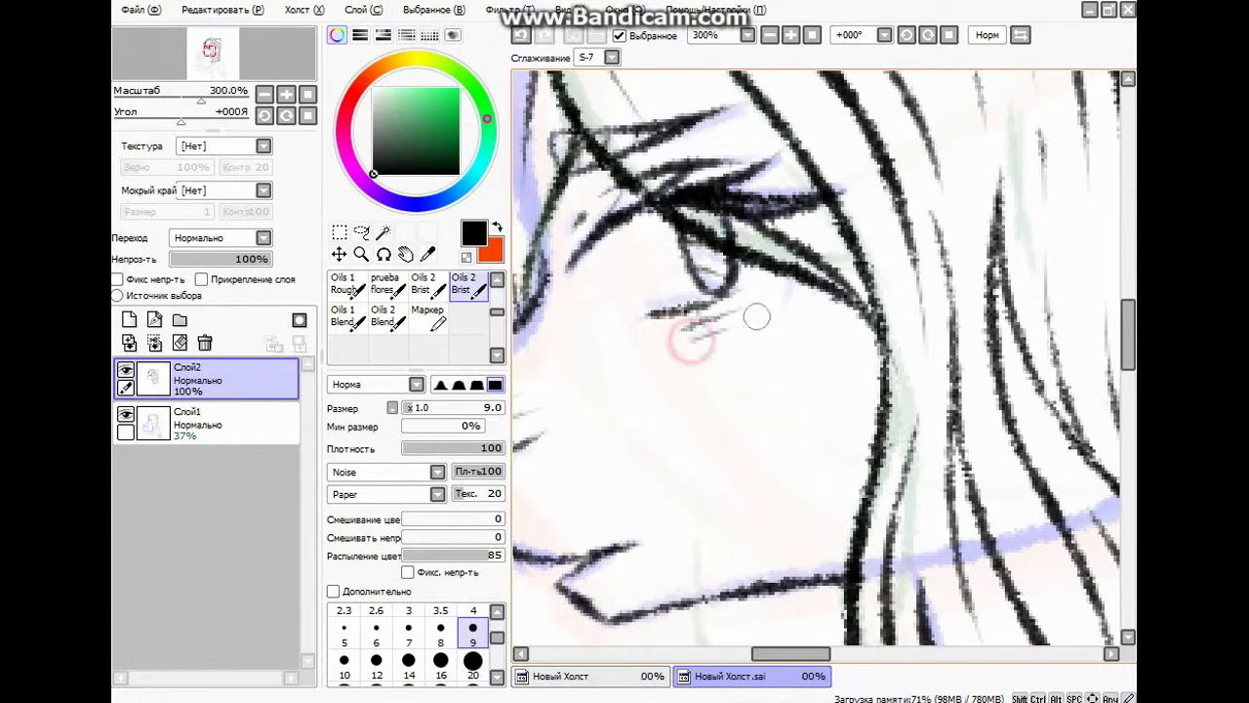
{"action": "left_click_drag", "start_coordinate": [793, 287], "coordinate": [784, 329]}
{"action": "mouse_move", "coordinate": [809, 287]}
{"action": "left_mouse_down"}
{"action": "mouse_move", "coordinate": [807, 310]}
{"action": "mouse_move", "coordinate": [826, 300]}
{"action": "left_mouse_up"}
{"action": "scroll", "coordinate": [730, 333], "scroll_direction": "down", "scroll_amount": 5}
{"action": "scroll", "coordinate": [725, 325], "scroll_direction": "up", "scroll_amount": 5}
{"action": "scroll", "coordinate": [725, 324], "scroll_direction": "up", "scroll_amount": 1}
{"action": "left_click_drag", "start_coordinate": [697, 362], "coordinate": [759, 339]}
{"action": "scroll", "coordinate": [777, 207], "scroll_direction": "down", "scroll_amount": 4}
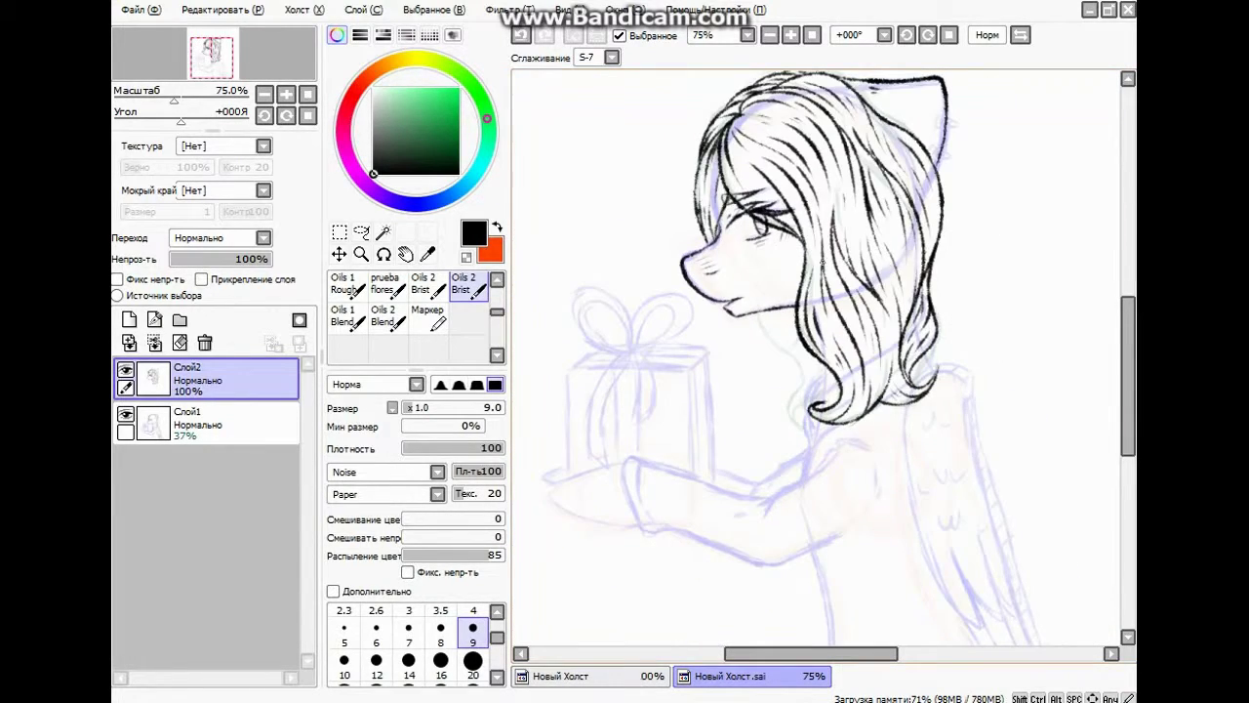
Ink the small hair curl beside the front lock's tip and the strands tapering down along the neck.
{"action": "scroll", "coordinate": [793, 400], "scroll_direction": "up", "scroll_amount": 4}
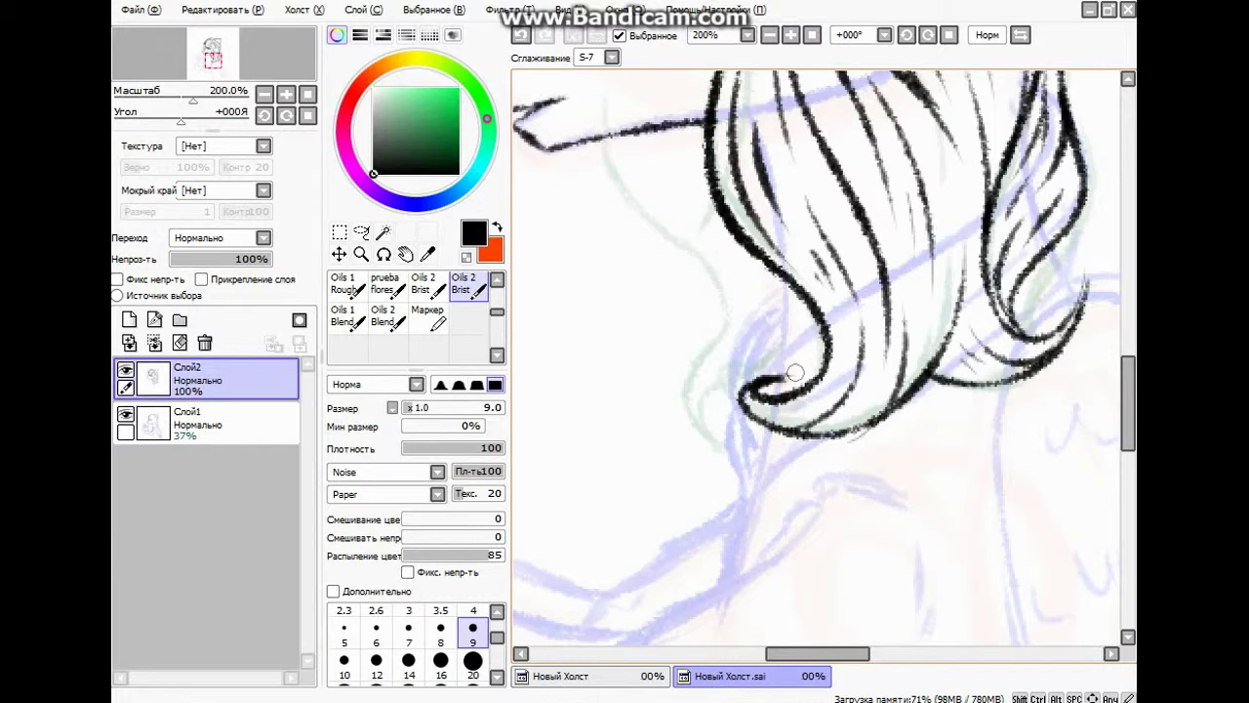
{"action": "scroll", "coordinate": [796, 371], "scroll_direction": "down", "scroll_amount": 4}
{"action": "scroll", "coordinate": [787, 351], "scroll_direction": "up", "scroll_amount": 3}
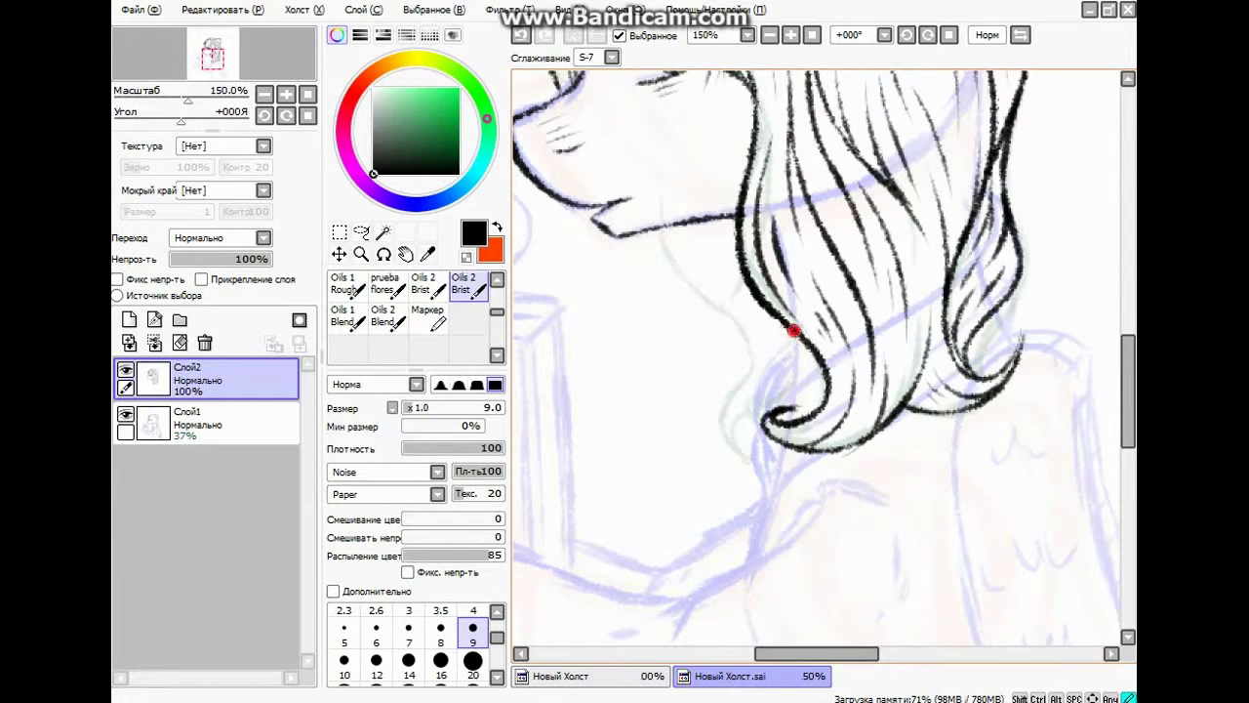
{"action": "mouse_move", "coordinate": [822, 359]}
{"action": "left_mouse_down"}
{"action": "mouse_move", "coordinate": [777, 414]}
{"action": "mouse_move", "coordinate": [757, 386]}
{"action": "left_mouse_up"}
{"action": "scroll", "coordinate": [811, 315], "scroll_direction": "down", "scroll_amount": 3}
{"action": "left_click_drag", "start_coordinate": [796, 224], "coordinate": [727, 279]}
{"action": "left_click_drag", "start_coordinate": [716, 363], "coordinate": [708, 390]}
Add another small lock with strand detail to the curl at the back of the hair.
{"action": "scroll", "coordinate": [708, 390], "scroll_direction": "down", "scroll_amount": 3}
{"action": "scroll", "coordinate": [770, 337], "scroll_direction": "up", "scroll_amount": 5}
{"action": "left_click_drag", "start_coordinate": [729, 281], "coordinate": [649, 429]}
{"action": "left_click_drag", "start_coordinate": [710, 345], "coordinate": [694, 357]}
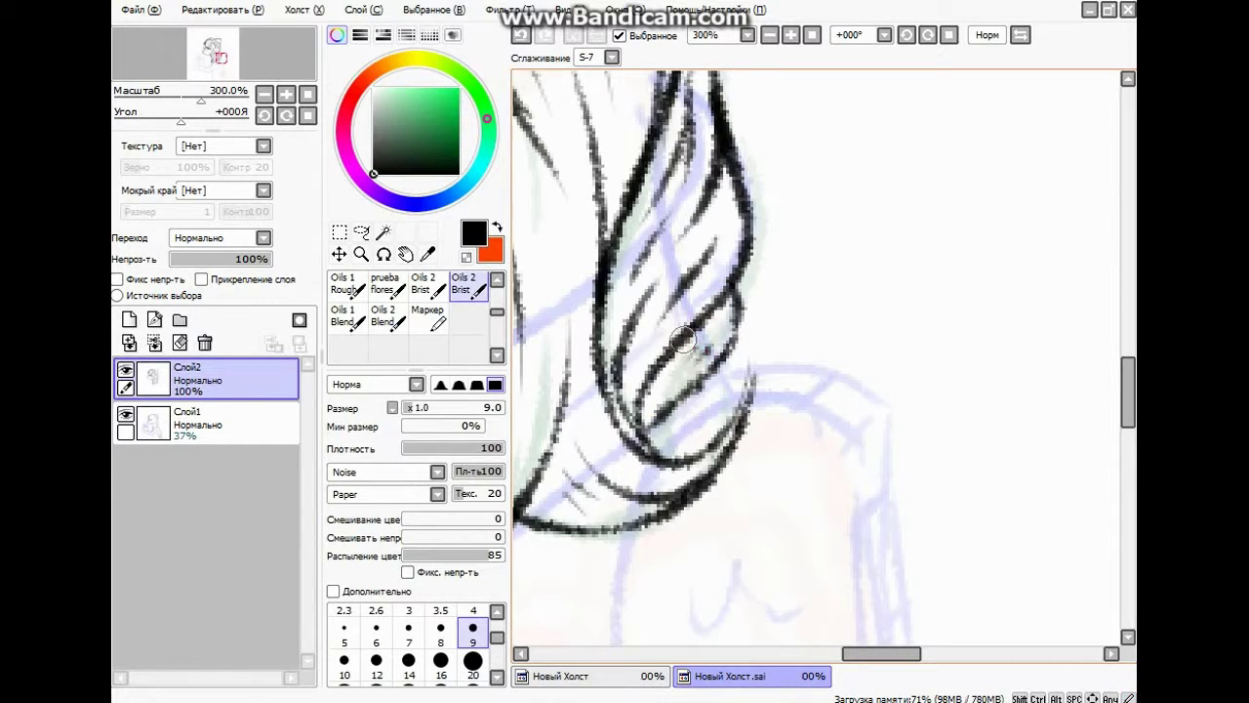
Ink the top of the shoulder and the line running down from it to the inner elbow crease.
{"action": "scroll", "coordinate": [683, 339], "scroll_direction": "down", "scroll_amount": 3}
{"action": "scroll", "coordinate": [798, 292], "scroll_direction": "up", "scroll_amount": 1}
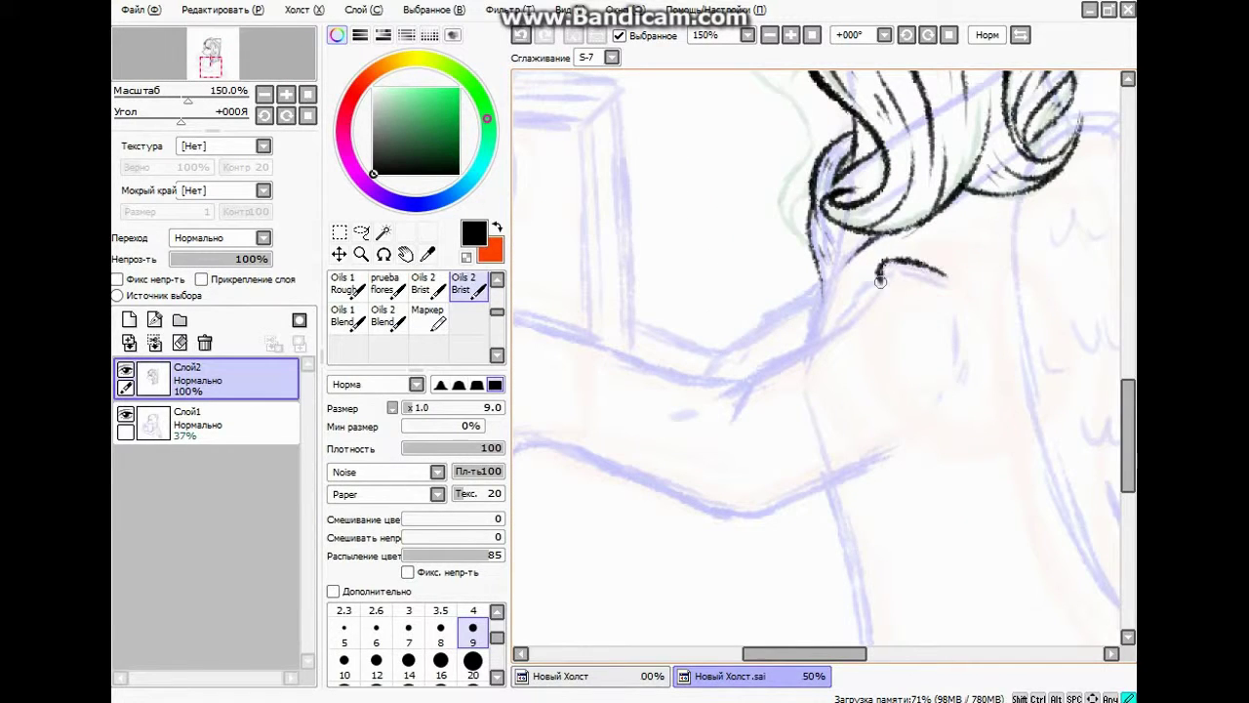
{"action": "left_click_drag", "start_coordinate": [889, 291], "coordinate": [923, 385]}
{"action": "key", "text": "ctrl+z"}
{"action": "left_click_drag", "start_coordinate": [851, 315], "coordinate": [850, 312]}
{"action": "left_click_drag", "start_coordinate": [827, 653], "coordinate": [803, 653]}
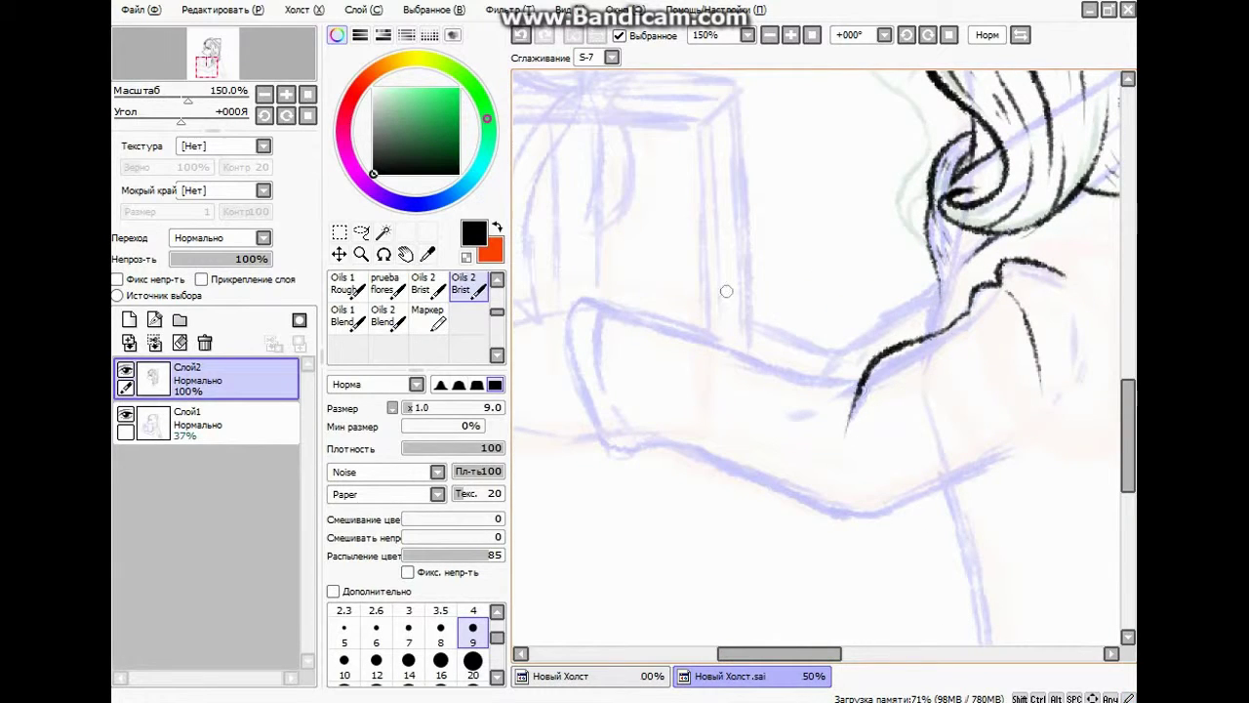
{"action": "left_click_drag", "start_coordinate": [947, 322], "coordinate": [848, 422]}
Ink the upper and lower edges of the outstretched forearm with its cuff end, plus the back curve of the shoulder.
{"action": "left_click_drag", "start_coordinate": [868, 377], "coordinate": [585, 291]}
{"action": "left_click", "coordinate": [518, 35]}
{"action": "mouse_move", "coordinate": [845, 377]}
{"action": "left_mouse_down"}
{"action": "mouse_move", "coordinate": [598, 304]}
{"action": "mouse_move", "coordinate": [608, 401]}
{"action": "mouse_move", "coordinate": [790, 499]}
{"action": "mouse_move", "coordinate": [1019, 449]}
{"action": "left_mouse_up"}
{"action": "key", "text": "ctrl+z"}
{"action": "mouse_move", "coordinate": [591, 380]}
{"action": "left_mouse_down"}
{"action": "mouse_move", "coordinate": [683, 453]}
{"action": "mouse_move", "coordinate": [883, 514]}
{"action": "mouse_move", "coordinate": [1005, 461]}
{"action": "left_mouse_up"}
{"action": "left_click_drag", "start_coordinate": [1084, 295], "coordinate": [1043, 425]}
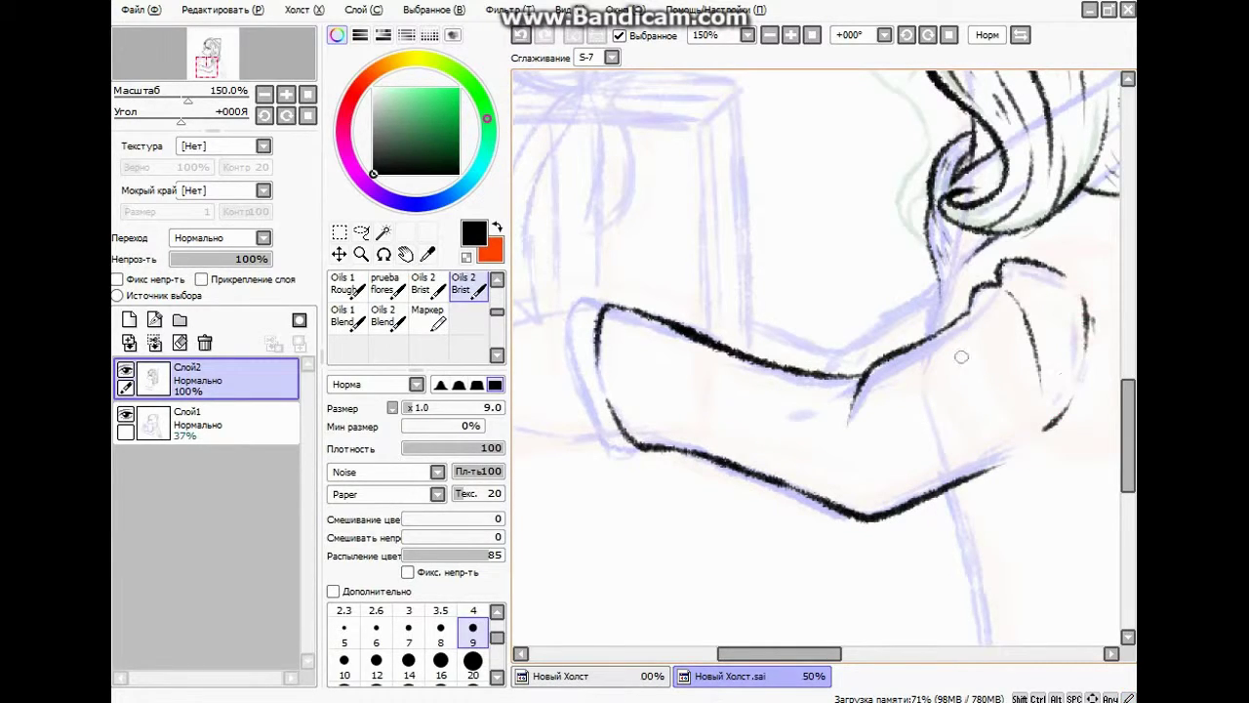
Rework the shoulder's inner contour with short fold strokes.
{"action": "mouse_move", "coordinate": [971, 312]}
{"action": "left_mouse_down"}
{"action": "mouse_move", "coordinate": [986, 378]}
{"action": "mouse_move", "coordinate": [975, 334]}
{"action": "mouse_move", "coordinate": [981, 357]}
{"action": "left_mouse_up"}
{"action": "key", "text": "ctrl+z"}
{"action": "left_click_drag", "start_coordinate": [800, 653], "coordinate": [831, 654]}
{"action": "left_click", "coordinate": [521, 35]}
{"action": "left_click", "coordinate": [522, 35]}
{"action": "left_click_drag", "start_coordinate": [831, 293], "coordinate": [830, 375]}
{"action": "left_click_drag", "start_coordinate": [838, 409], "coordinate": [844, 439]}
{"action": "left_click_drag", "start_coordinate": [873, 327], "coordinate": [878, 344]}
Ink the cuff band at the end of the forearm and the outline of the hoof beyond it.
{"action": "left_click_drag", "start_coordinate": [830, 654], "coordinate": [773, 654]}
{"action": "mouse_move", "coordinate": [705, 298]}
{"action": "left_mouse_down"}
{"action": "mouse_move", "coordinate": [739, 311]}
{"action": "mouse_move", "coordinate": [737, 450]}
{"action": "left_mouse_up"}
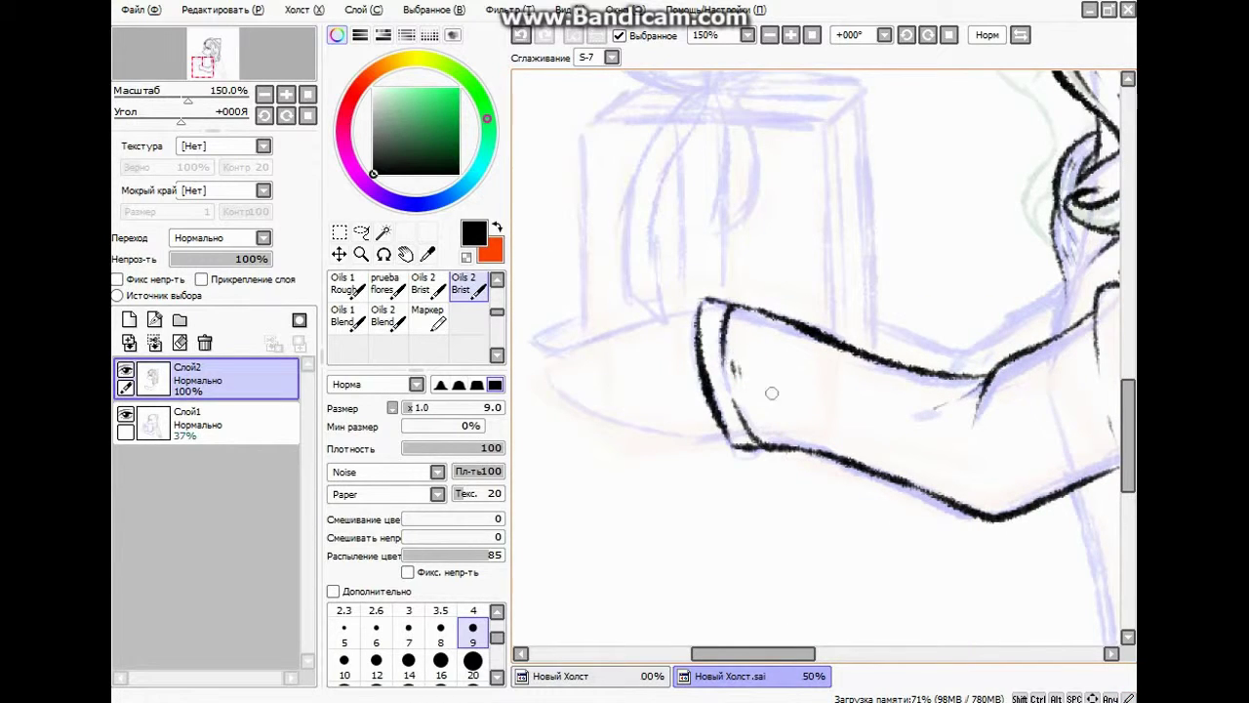
{"action": "left_click_drag", "start_coordinate": [770, 393], "coordinate": [945, 393]}
{"action": "mouse_move", "coordinate": [878, 306]}
{"action": "left_mouse_down"}
{"action": "mouse_move", "coordinate": [743, 342]}
{"action": "mouse_move", "coordinate": [865, 444]}
{"action": "left_mouse_up"}
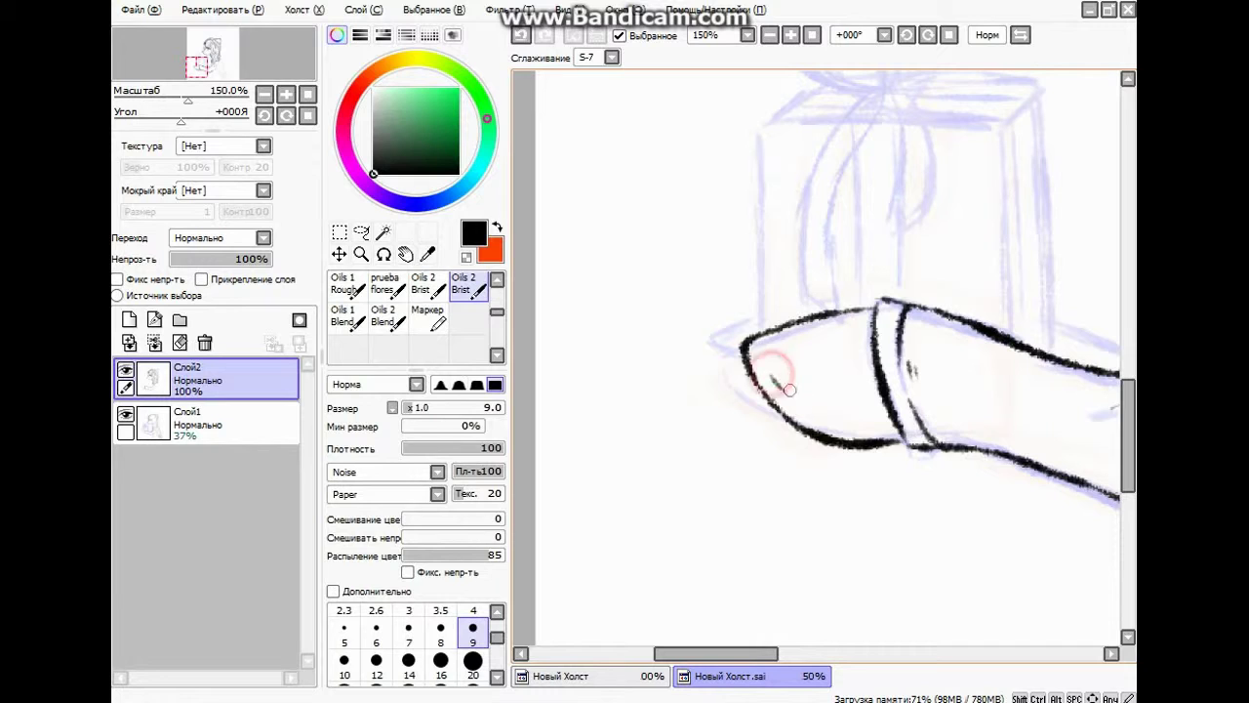
Rework the cuff line and add short shading strokes to the hoof and the forearm's underside.
{"action": "key", "text": "ctrl+z"}
{"action": "mouse_move", "coordinate": [878, 306]}
{"action": "left_mouse_down"}
{"action": "mouse_move", "coordinate": [806, 327]}
{"action": "mouse_move", "coordinate": [809, 419]}
{"action": "mouse_move", "coordinate": [903, 439]}
{"action": "left_mouse_up"}
{"action": "left_click", "coordinate": [521, 35]}
{"action": "mouse_move", "coordinate": [770, 354]}
{"action": "left_mouse_down"}
{"action": "mouse_move", "coordinate": [800, 347]}
{"action": "mouse_move", "coordinate": [804, 400]}
{"action": "left_mouse_up"}
{"action": "left_click_drag", "start_coordinate": [797, 388], "coordinate": [812, 403]}
{"action": "left_click_drag", "start_coordinate": [727, 654], "coordinate": [786, 653]}
{"action": "left_click_drag", "start_coordinate": [920, 370], "coordinate": [943, 362]}
{"action": "left_click_drag", "start_coordinate": [761, 455], "coordinate": [781, 461]}
Ink the chest line running down from beneath the hair curl to the top of the near arm.
{"action": "left_click_drag", "start_coordinate": [818, 654], "coordinate": [859, 653]}
{"action": "scroll", "coordinate": [754, 193], "scroll_direction": "up", "scroll_amount": 2}
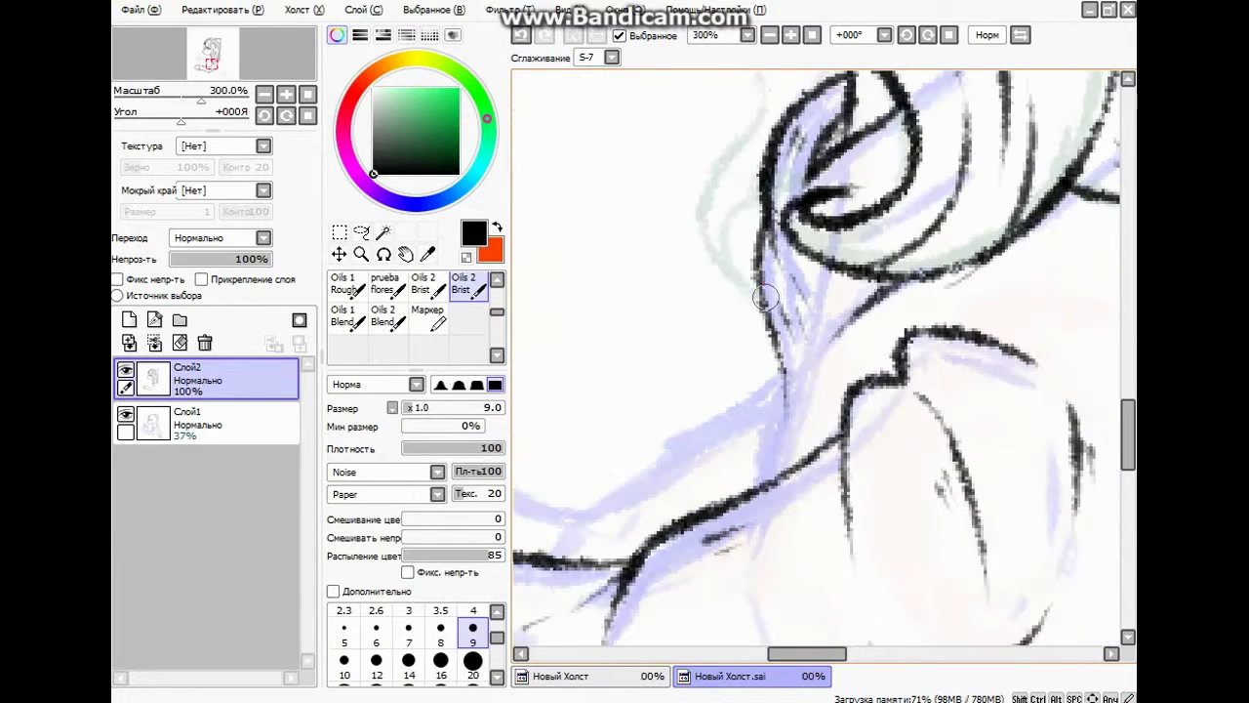
{"action": "left_click_drag", "start_coordinate": [767, 315], "coordinate": [759, 481]}
{"action": "key", "text": "ctrl+z"}
{"action": "left_click_drag", "start_coordinate": [783, 377], "coordinate": [770, 436]}
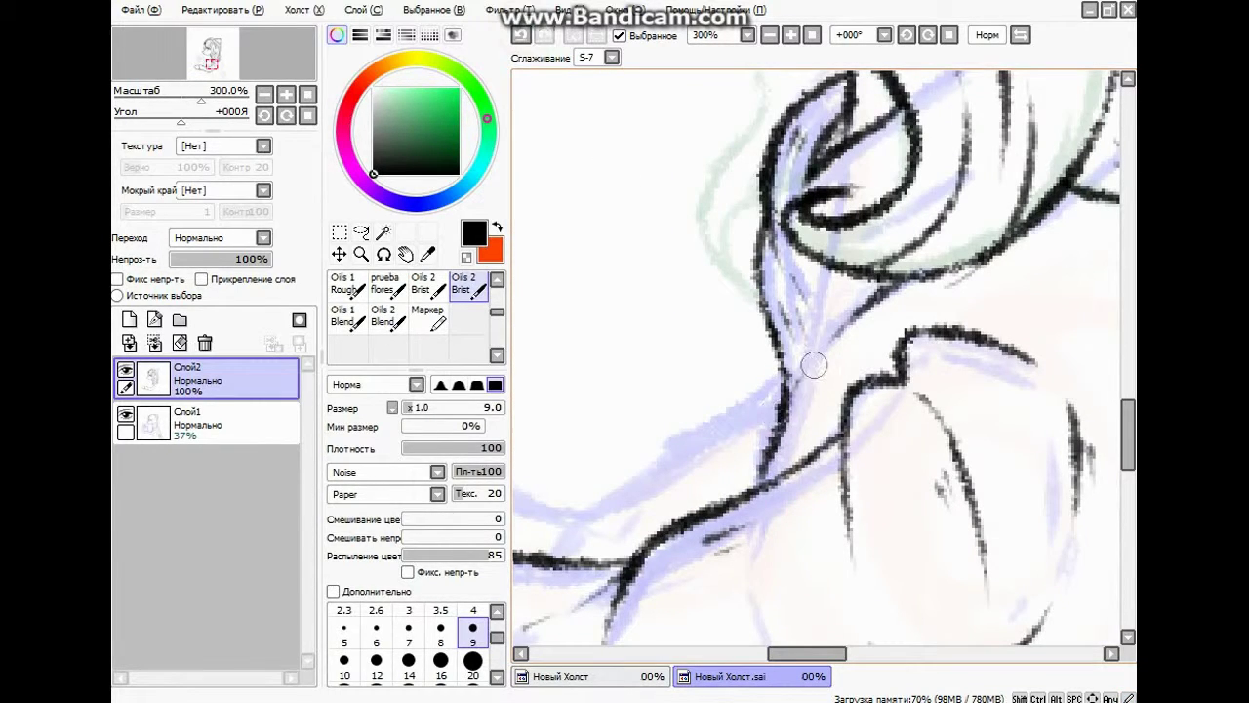
Ink the body's front line below the elbow and the double-banded shape beside it at the canvas's lower edge.
{"action": "scroll", "coordinate": [904, 341], "scroll_direction": "down", "scroll_amount": 2}
{"action": "left_click_drag", "start_coordinate": [1128, 420], "coordinate": [1128, 478]}
{"action": "scroll", "coordinate": [787, 416], "scroll_direction": "up", "scroll_amount": 2}
{"action": "scroll", "coordinate": [780, 420], "scroll_direction": "down", "scroll_amount": 2}
{"action": "left_click_drag", "start_coordinate": [738, 281], "coordinate": [765, 522]}
{"action": "mouse_move", "coordinate": [757, 394]}
{"action": "left_mouse_down"}
{"action": "mouse_move", "coordinate": [905, 369]}
{"action": "mouse_move", "coordinate": [893, 522]}
{"action": "left_mouse_up"}
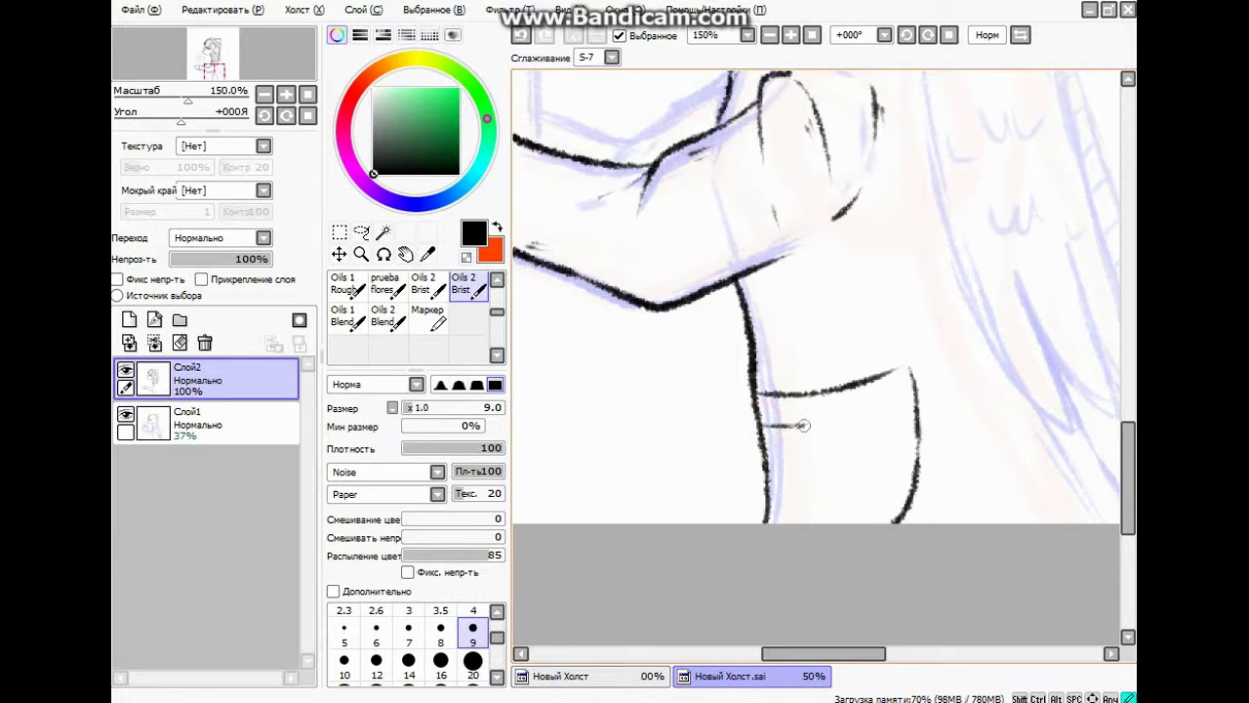
{"action": "left_click_drag", "start_coordinate": [802, 425], "coordinate": [912, 396]}
{"action": "left_click_drag", "start_coordinate": [900, 486], "coordinate": [895, 506]}
{"action": "left_click_drag", "start_coordinate": [892, 491], "coordinate": [890, 504]}
Lasso the double-banded shape at the canvas's lower edge, resize it narrower and shift it slightly down.
{"action": "scroll", "coordinate": [898, 487], "scroll_direction": "down", "scroll_amount": 4}
{"action": "scroll", "coordinate": [907, 478], "scroll_direction": "up", "scroll_amount": 4}
{"action": "scroll", "coordinate": [912, 479], "scroll_direction": "down", "scroll_amount": 3}
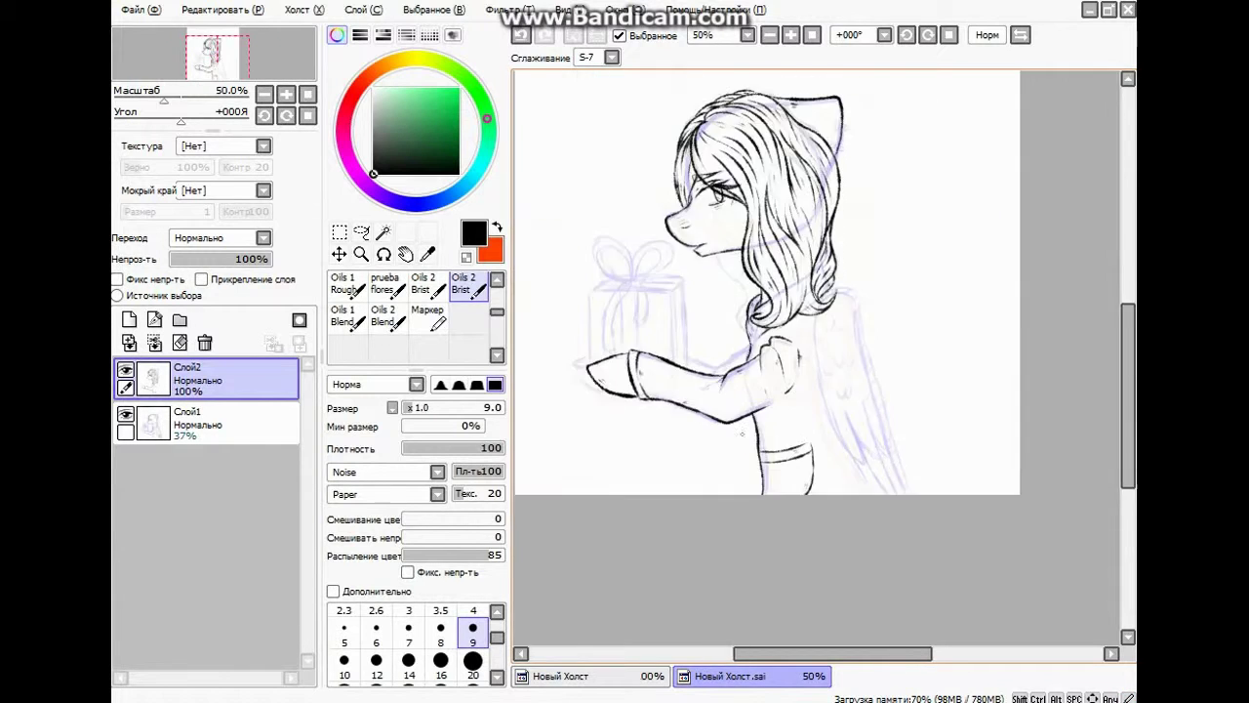
{"action": "scroll", "coordinate": [912, 476], "scroll_direction": "up", "scroll_amount": 3}
{"action": "left_click", "coordinate": [362, 233]}
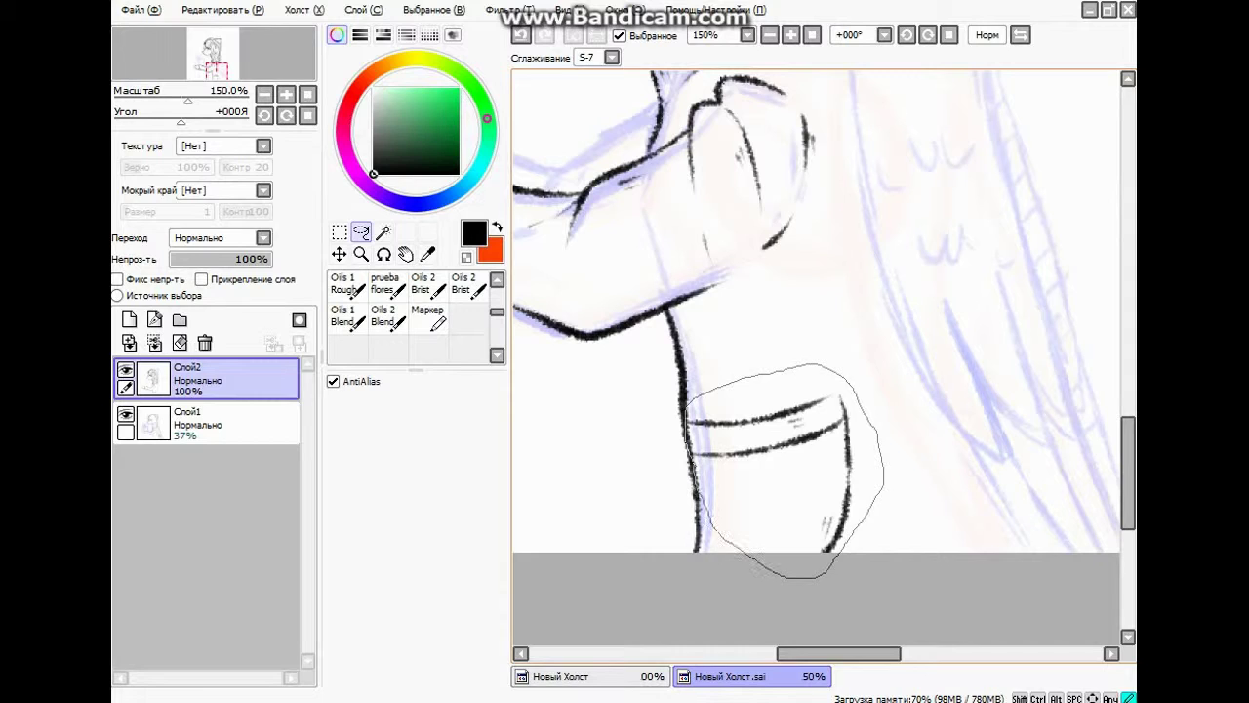
{"action": "left_click_drag", "start_coordinate": [696, 478], "coordinate": [688, 408]}
{"action": "left_click", "coordinate": [339, 232]}
{"action": "left_click", "coordinate": [348, 462]}
{"action": "left_click_drag", "start_coordinate": [851, 392], "coordinate": [828, 399]}
{"action": "left_click_drag", "start_coordinate": [766, 478], "coordinate": [762, 474]}
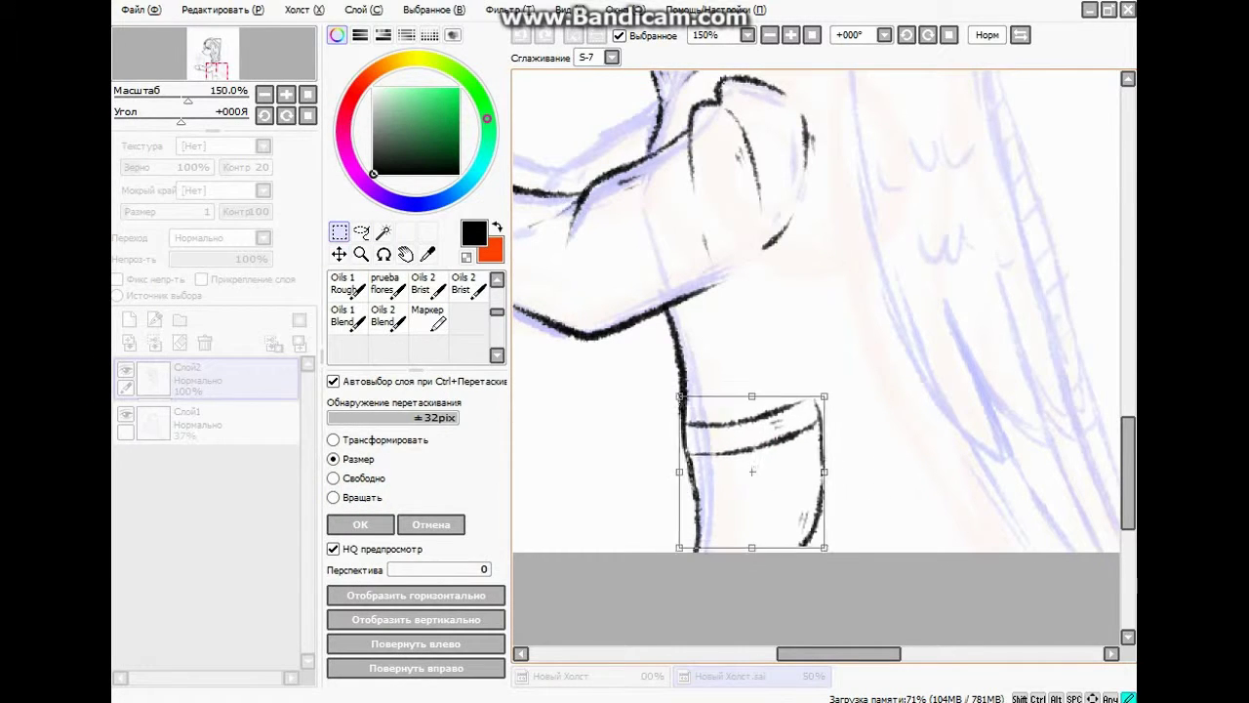
{"action": "left_click", "coordinate": [360, 524]}
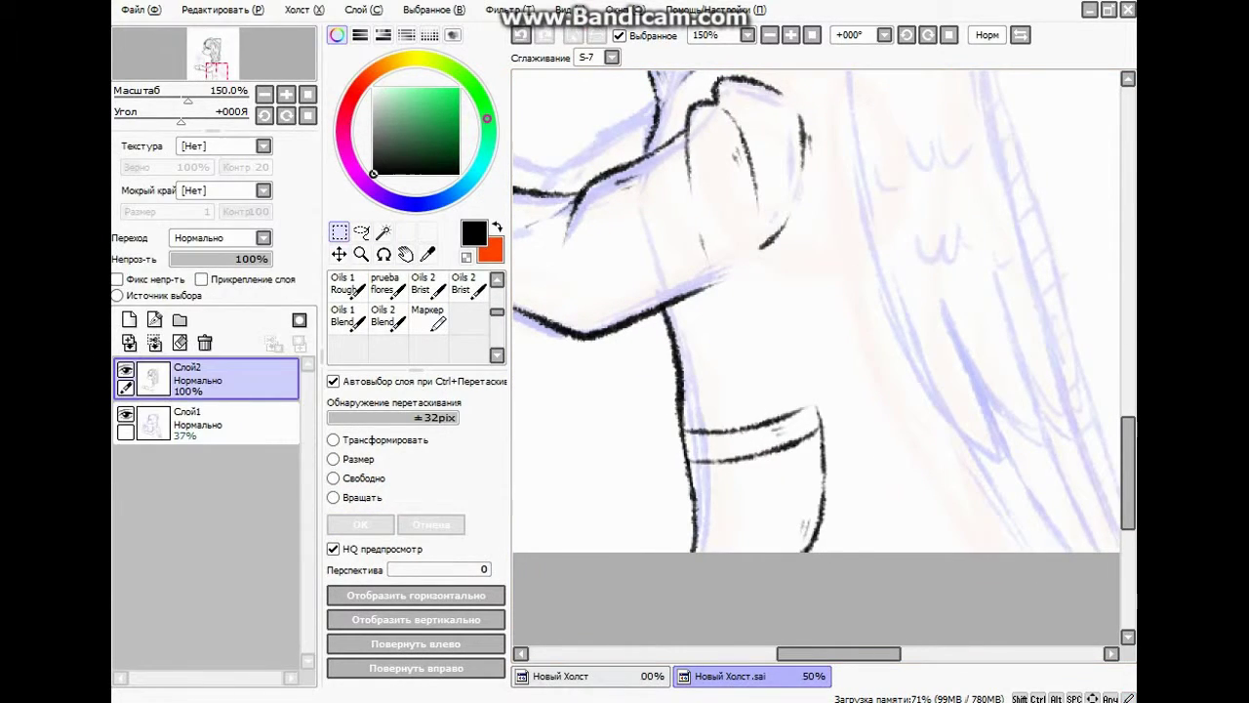
Transform the selected banded shape again to make it slightly narrower, and clear the selection.
{"action": "key", "text": "ctrl+t"}
{"action": "left_click", "coordinate": [392, 525]}
{"action": "left_click", "coordinate": [576, 37]}
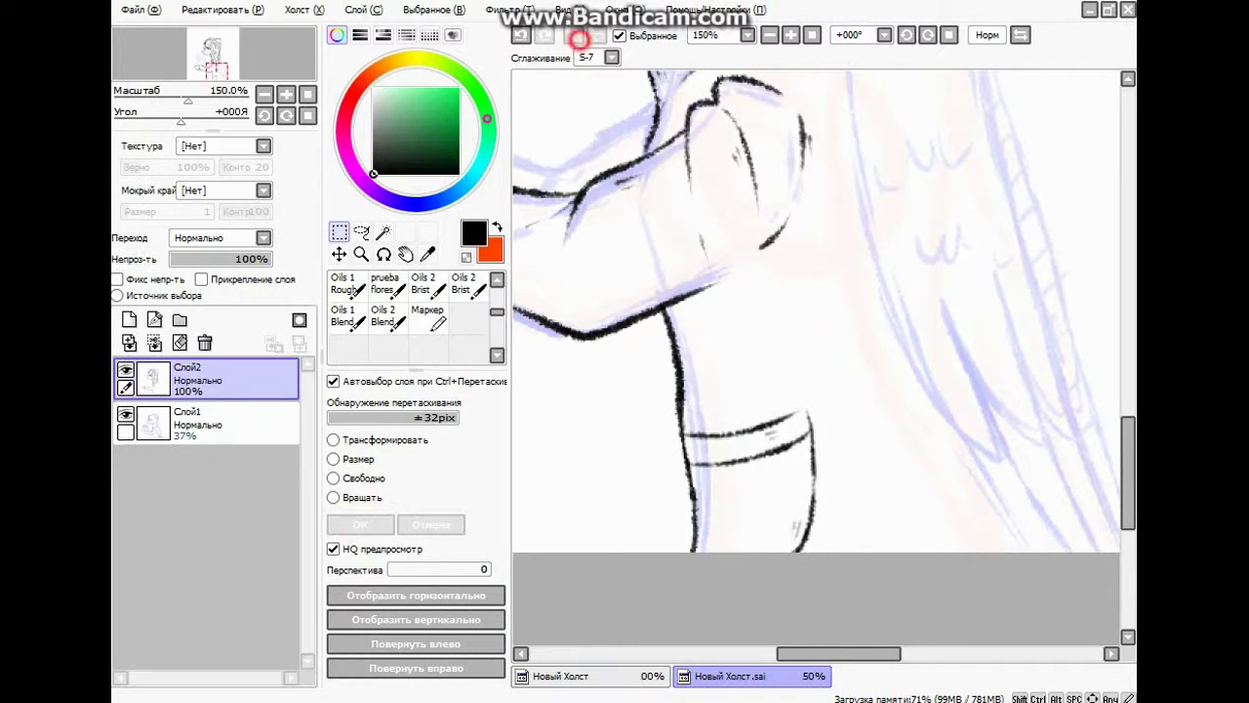
Ink the left vertical edge and the upper edge of the gift box's front face with the Oils 2 Brist brush.
{"action": "left_click", "coordinate": [468, 285]}
{"action": "scroll", "coordinate": [739, 393], "scroll_direction": "down", "scroll_amount": 4}
{"action": "scroll", "coordinate": [605, 305], "scroll_direction": "up", "scroll_amount": 4}
{"action": "left_click", "coordinate": [519, 35]}
{"action": "mouse_move", "coordinate": [669, 268]}
{"action": "left_mouse_down"}
{"action": "mouse_move", "coordinate": [668, 441]}
{"action": "mouse_move", "coordinate": [678, 426]}
{"action": "mouse_move", "coordinate": [679, 465]}
{"action": "left_mouse_up"}
{"action": "left_click_drag", "start_coordinate": [675, 251], "coordinate": [908, 255]}
{"action": "left_click", "coordinate": [524, 32]}
Ink the gift box lid's back edge and the right vertical edge of its front face.
{"action": "left_click_drag", "start_coordinate": [825, 204], "coordinate": [939, 210]}
{"action": "left_click_drag", "start_coordinate": [939, 213], "coordinate": [903, 255]}
{"action": "left_click", "coordinate": [522, 37]}
{"action": "left_click_drag", "start_coordinate": [910, 353], "coordinate": [917, 461]}
{"action": "left_click_drag", "start_coordinate": [907, 257], "coordinate": [932, 235]}
{"action": "left_click", "coordinate": [521, 34]}
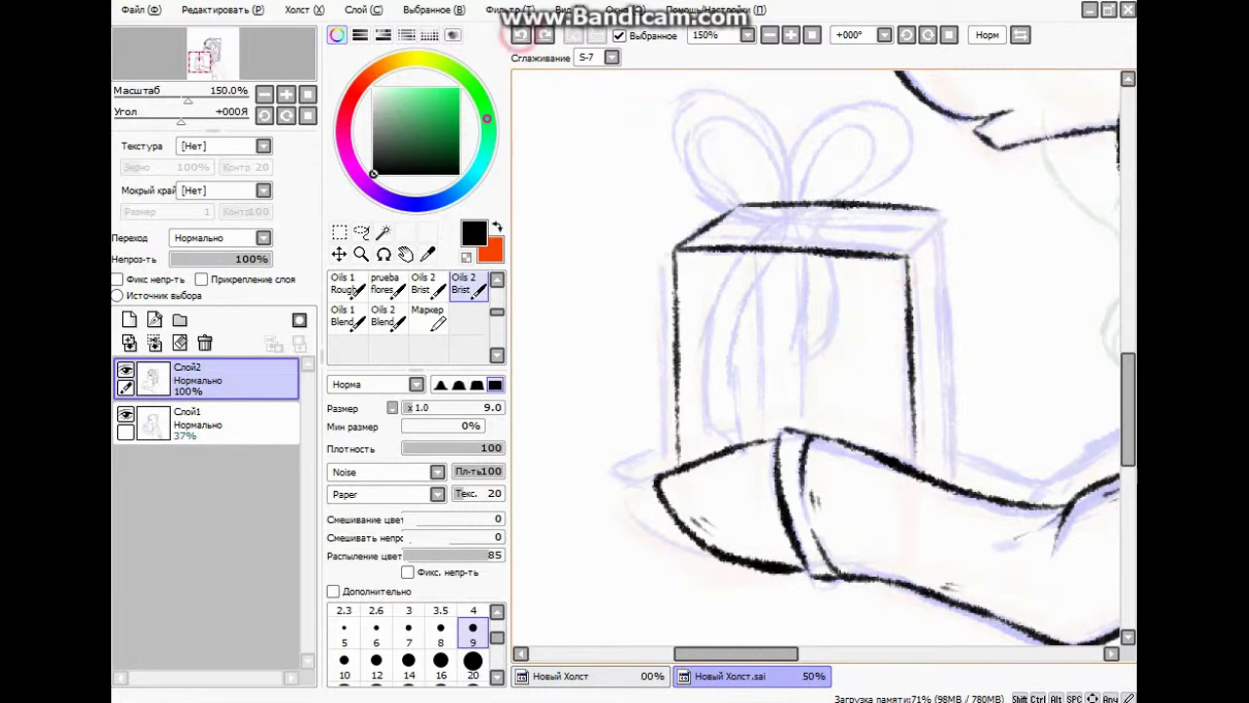
{"action": "left_click_drag", "start_coordinate": [914, 398], "coordinate": [918, 462]}
Ink the far vertical edge of the gift box's side face, undoing misplaced strokes.
{"action": "left_click_drag", "start_coordinate": [745, 653], "coordinate": [765, 653]}
{"action": "mouse_move", "coordinate": [815, 256]}
{"action": "left_mouse_down"}
{"action": "mouse_move", "coordinate": [857, 212]}
{"action": "mouse_move", "coordinate": [860, 416]}
{"action": "left_mouse_up"}
{"action": "left_click", "coordinate": [521, 34]}
{"action": "left_click_drag", "start_coordinate": [756, 653], "coordinate": [769, 653]}
{"action": "left_click_drag", "start_coordinate": [796, 214], "coordinate": [802, 492]}
{"action": "left_click", "coordinate": [521, 34]}
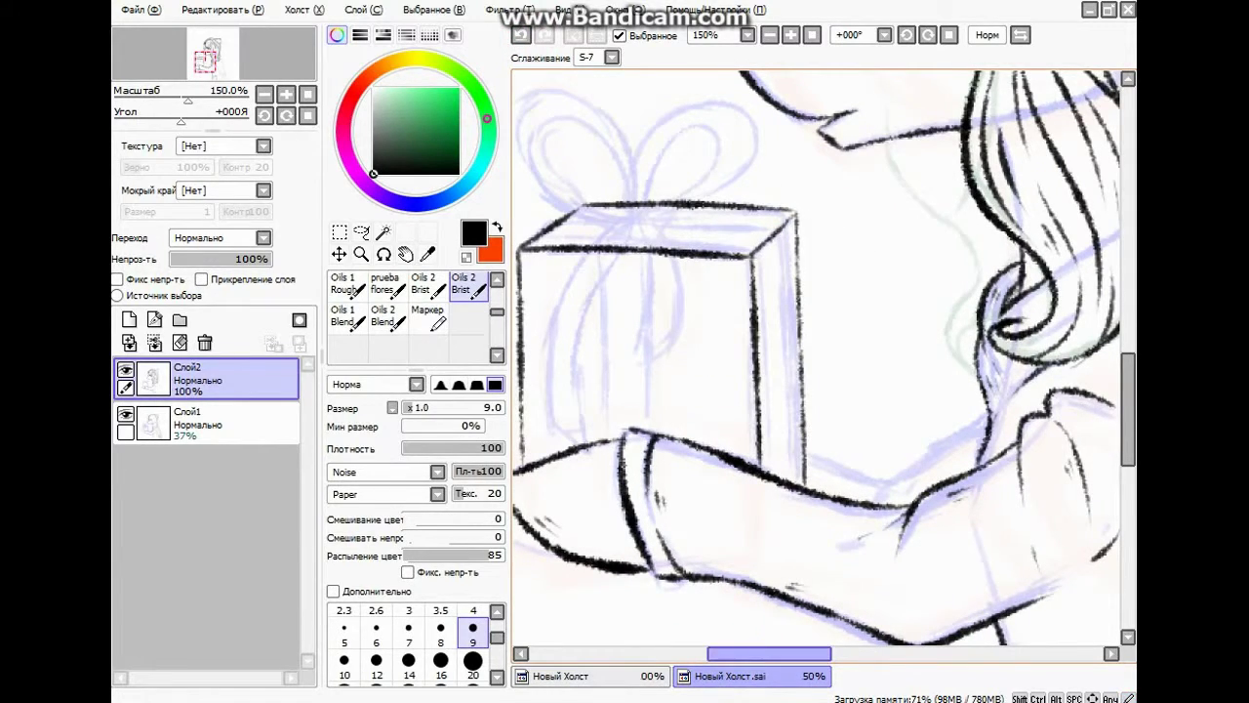
Ink the far hoof beyond the box and the far foreleg between box and chest, with short shading strokes.
{"action": "left_click_drag", "start_coordinate": [648, 597], "coordinate": [754, 596]}
{"action": "mouse_move", "coordinate": [606, 472]}
{"action": "left_mouse_down"}
{"action": "mouse_move", "coordinate": [612, 444]}
{"action": "mouse_move", "coordinate": [625, 450]}
{"action": "left_mouse_up"}
{"action": "left_click_drag", "start_coordinate": [722, 654], "coordinate": [773, 653]}
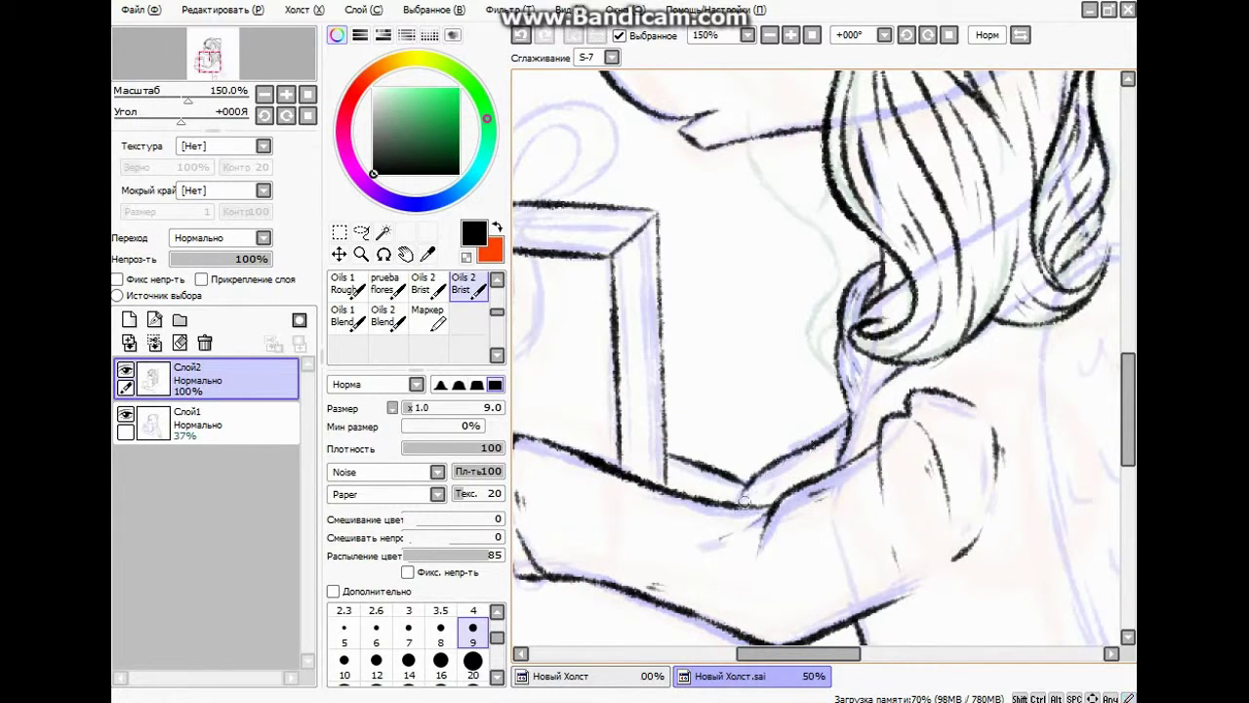
{"action": "mouse_move", "coordinate": [861, 394]}
{"action": "left_mouse_down"}
{"action": "mouse_move", "coordinate": [833, 432]}
{"action": "mouse_move", "coordinate": [735, 497]}
{"action": "left_mouse_up"}
{"action": "left_click_drag", "start_coordinate": [668, 455], "coordinate": [741, 482]}
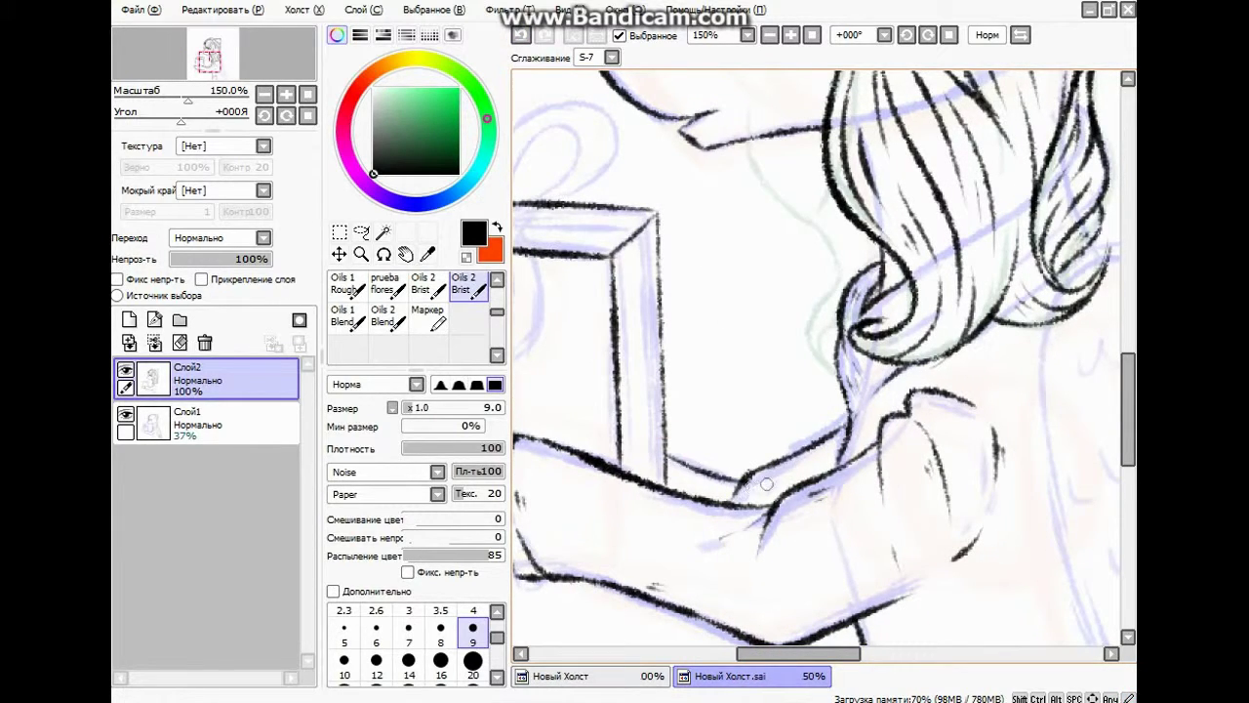
{"action": "left_click_drag", "start_coordinate": [787, 481], "coordinate": [802, 454]}
{"action": "left_click_drag", "start_coordinate": [825, 466], "coordinate": [843, 435]}
Ink the vertical ribbon on the box's front face with diagonal stripes, and begin its continuation over the lid.
{"action": "scroll", "coordinate": [844, 391], "scroll_direction": "down", "scroll_amount": 3}
{"action": "scroll", "coordinate": [743, 362], "scroll_direction": "up", "scroll_amount": 4}
{"action": "left_click_drag", "start_coordinate": [674, 246], "coordinate": [673, 486]}
{"action": "key", "text": "ctrl+z"}
{"action": "left_click_drag", "start_coordinate": [741, 250], "coordinate": [743, 484]}
{"action": "left_click_drag", "start_coordinate": [675, 293], "coordinate": [727, 346]}
{"action": "mouse_move", "coordinate": [711, 184]}
{"action": "left_mouse_down"}
{"action": "mouse_move", "coordinate": [675, 238]}
{"action": "mouse_move", "coordinate": [730, 184]}
{"action": "left_mouse_up"}
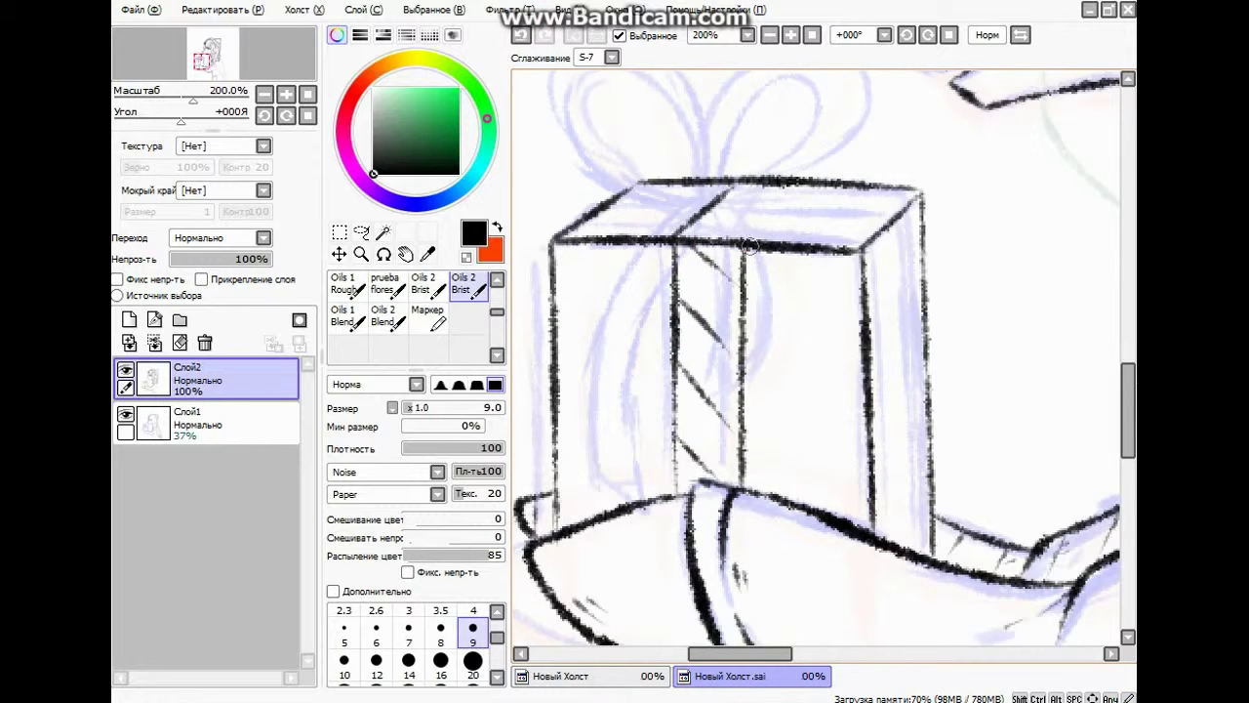
Try inking the lengthwise ribbon lines across the box lid directly on the line art layer.
{"action": "left_click_drag", "start_coordinate": [622, 199], "coordinate": [904, 206]}
{"action": "key", "text": "ctrl+z"}
{"action": "left_click_drag", "start_coordinate": [589, 217], "coordinate": [859, 227]}
{"action": "key", "text": "ctrl+z"}
{"action": "key", "text": "ctrl+z"}
{"action": "key", "text": "ctrl+z"}
{"action": "left_click_drag", "start_coordinate": [614, 195], "coordinate": [859, 209]}
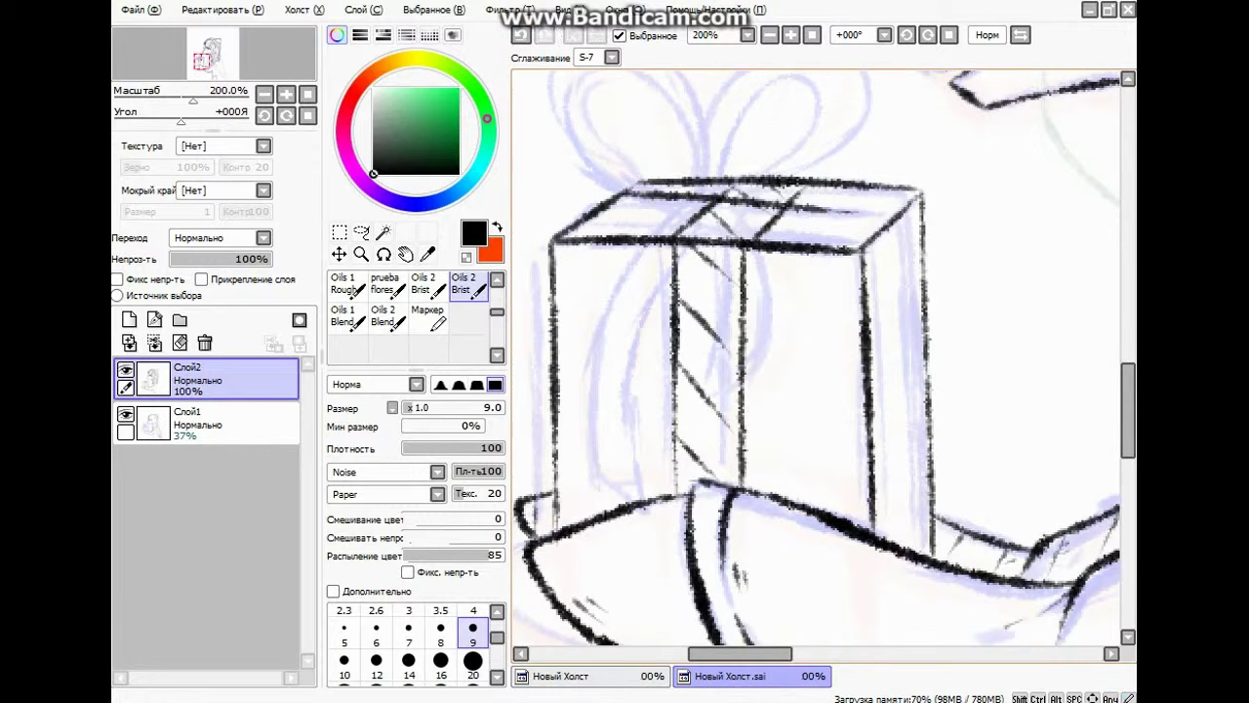
{"action": "key", "text": "ctrl+z"}
Add a new layer and ink the two lengthwise ribbon edges across the box lid on it.
{"action": "left_click", "coordinate": [129, 319]}
{"action": "left_click_drag", "start_coordinate": [607, 200], "coordinate": [903, 210]}
{"action": "mouse_move", "coordinate": [589, 220]}
{"action": "left_mouse_down"}
{"action": "mouse_move", "coordinate": [837, 235]}
{"action": "mouse_move", "coordinate": [708, 222]}
{"action": "mouse_move", "coordinate": [820, 231]}
{"action": "left_mouse_up"}
{"action": "left_click", "coordinate": [522, 35]}
{"action": "left_click", "coordinate": [522, 35]}
{"action": "left_click", "coordinate": [522, 35]}
{"action": "left_click_drag", "start_coordinate": [608, 195], "coordinate": [906, 207]}
{"action": "left_click_drag", "start_coordinate": [581, 224], "coordinate": [887, 232]}
Hatch the lengthwise ribbon on the box lid with short slanted strokes.
{"action": "left_click_drag", "start_coordinate": [684, 197], "coordinate": [665, 215]}
{"action": "left_click_drag", "start_coordinate": [733, 195], "coordinate": [714, 215]}
{"action": "mouse_move", "coordinate": [789, 193]}
{"action": "left_mouse_down"}
{"action": "mouse_move", "coordinate": [518, 37]}
{"action": "mouse_move", "coordinate": [724, 218]}
{"action": "left_mouse_up"}
{"action": "left_click", "coordinate": [522, 35]}
{"action": "left_click_drag", "start_coordinate": [802, 194], "coordinate": [776, 220]}
{"action": "left_click_drag", "start_coordinate": [859, 200], "coordinate": [826, 230]}
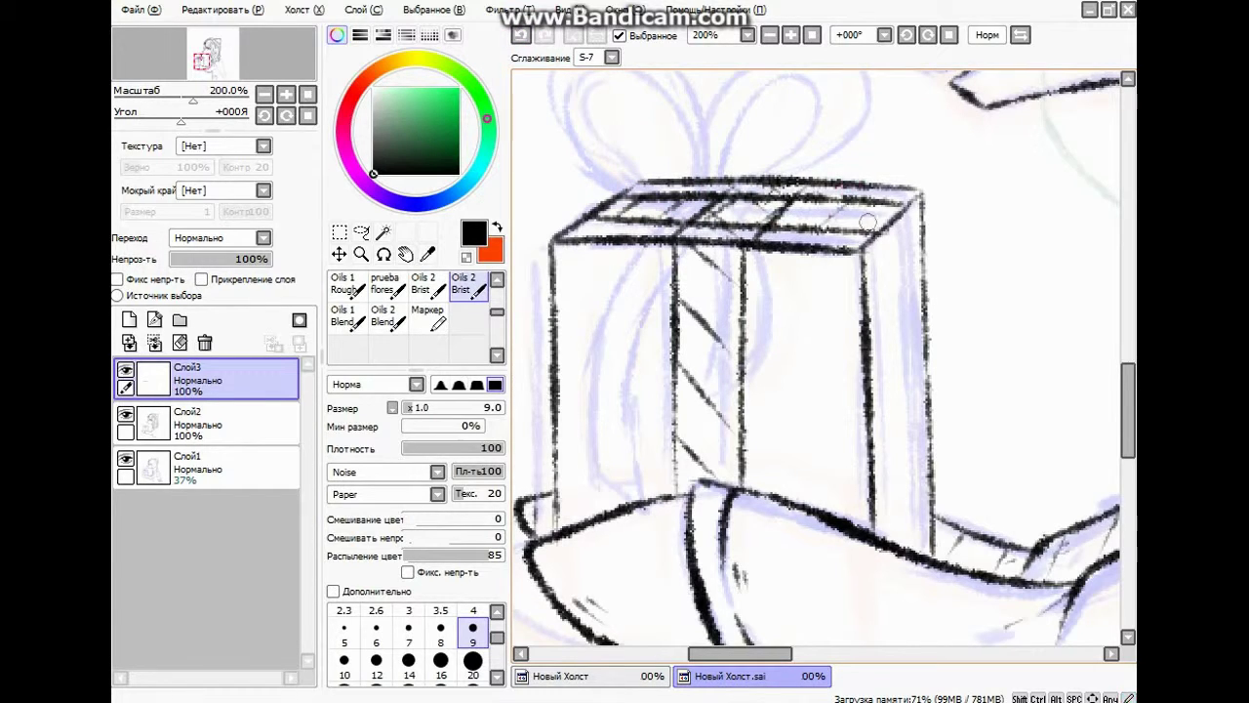
Ink the two vertical ribbon edges on the box's side face, undoing misplaced strokes.
{"action": "left_click_drag", "start_coordinate": [772, 653], "coordinate": [792, 653]}
{"action": "left_click_drag", "start_coordinate": [768, 237], "coordinate": [779, 534]}
{"action": "left_click_drag", "start_coordinate": [798, 207], "coordinate": [805, 550]}
{"action": "left_click", "coordinate": [522, 36]}
{"action": "left_click_drag", "start_coordinate": [761, 653], "coordinate": [769, 653]}
{"action": "left_click_drag", "start_coordinate": [749, 205], "coordinate": [758, 454]}
{"action": "left_click", "coordinate": [520, 35]}
{"action": "left_click_drag", "start_coordinate": [754, 279], "coordinate": [769, 551]}
Hatch the side face's ribbon with short diagonal strokes from its lower end up to the lid.
{"action": "left_click_drag", "start_coordinate": [731, 470], "coordinate": [758, 497]}
{"action": "left_click_drag", "start_coordinate": [727, 419], "coordinate": [759, 442]}
{"action": "left_click_drag", "start_coordinate": [729, 369], "coordinate": [758, 388]}
{"action": "left_click_drag", "start_coordinate": [726, 316], "coordinate": [756, 338]}
{"action": "left_click_drag", "start_coordinate": [725, 274], "coordinate": [754, 288]}
{"action": "left_click_drag", "start_coordinate": [727, 231], "coordinate": [752, 242]}
Erase the cross ribbon's lines inside the lengthwise ribbon on the line art layer with the hard eraser at size 12.
{"action": "scroll", "coordinate": [767, 261], "scroll_direction": "down", "scroll_amount": 2}
{"action": "scroll", "coordinate": [656, 216], "scroll_direction": "up", "scroll_amount": 4}
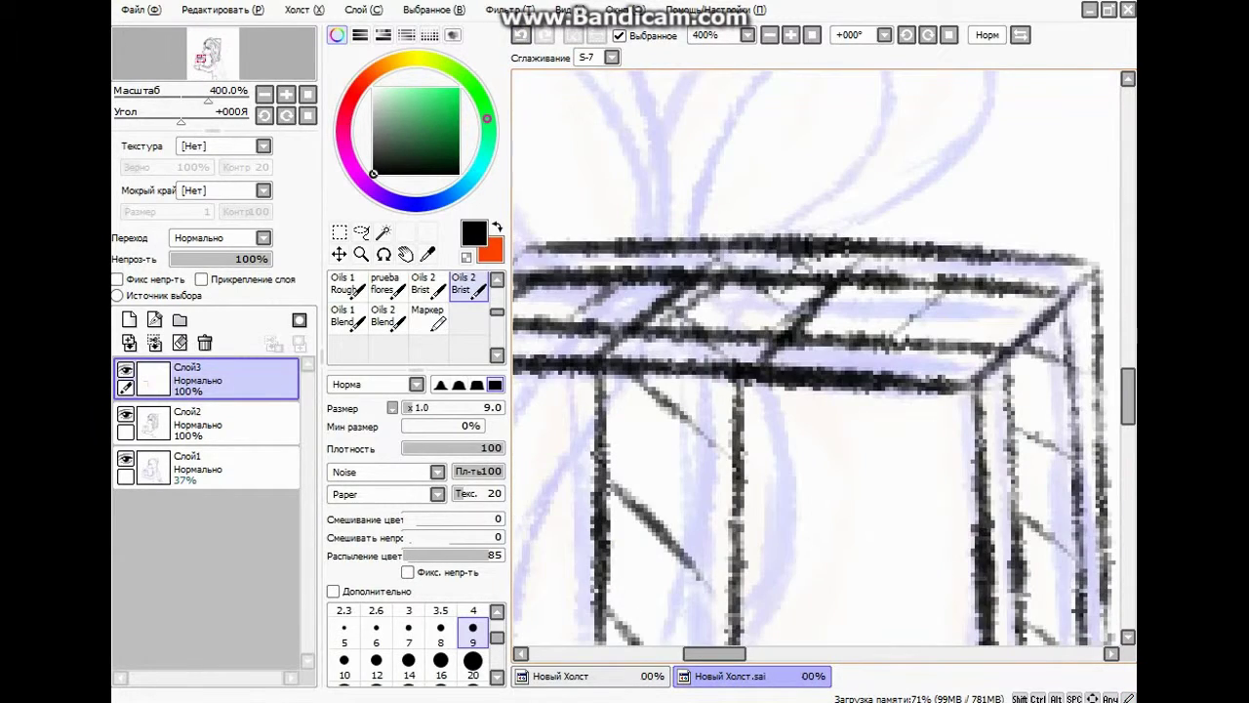
{"action": "left_click", "coordinate": [210, 424]}
{"action": "left_click_drag", "start_coordinate": [497, 311], "coordinate": [497, 292]}
{"action": "left_click", "coordinate": [467, 286]}
{"action": "left_click", "coordinate": [377, 641]}
{"action": "left_click_drag", "start_coordinate": [831, 298], "coordinate": [802, 314]}
{"action": "left_click_drag", "start_coordinate": [689, 299], "coordinate": [696, 297]}
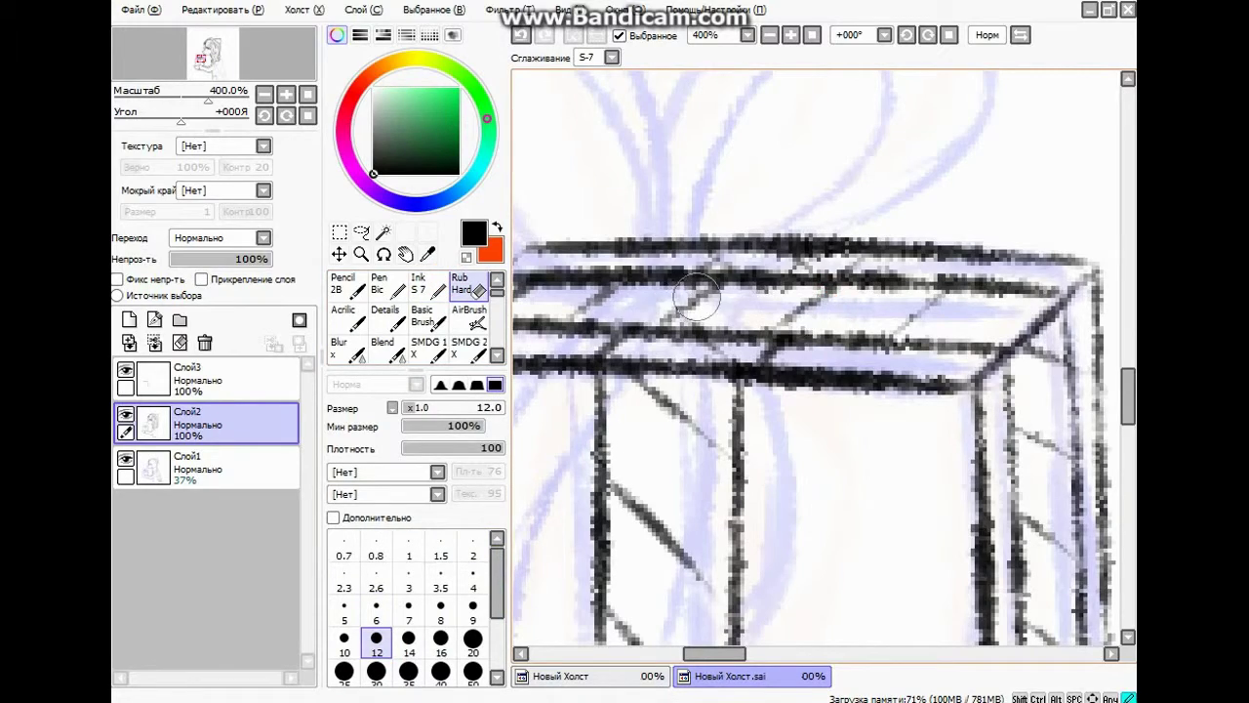
{"action": "scroll", "coordinate": [753, 298], "scroll_direction": "down", "scroll_amount": 6}
{"action": "scroll", "coordinate": [663, 310], "scroll_direction": "up", "scroll_amount": 4}
{"action": "scroll", "coordinate": [468, 343], "scroll_direction": "down", "scroll_amount": 4}
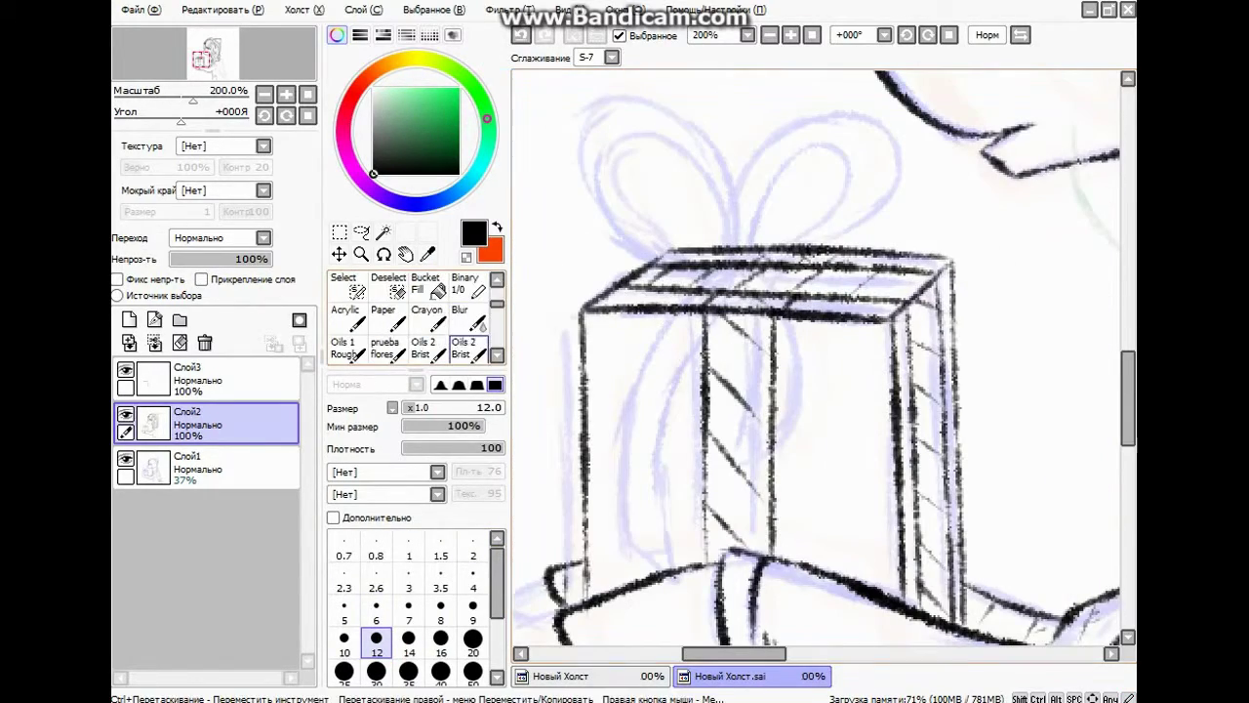
Add a new layer for the bow and merge the ribbon layer down into the line art layer.
{"action": "left_click", "coordinate": [200, 379]}
{"action": "left_click", "coordinate": [129, 319]}
{"action": "scroll", "coordinate": [602, 329], "scroll_direction": "down", "scroll_amount": 1}
{"action": "left_click", "coordinate": [200, 444]}
{"action": "left_click", "coordinate": [154, 343]}
{"action": "scroll", "coordinate": [608, 407], "scroll_direction": "down", "scroll_amount": 2}
{"action": "scroll", "coordinate": [688, 313], "scroll_direction": "up", "scroll_amount": 3}
Hide the line art layer and ink the bow's left loop with a double outline on the new layer.
{"action": "left_click", "coordinate": [167, 390]}
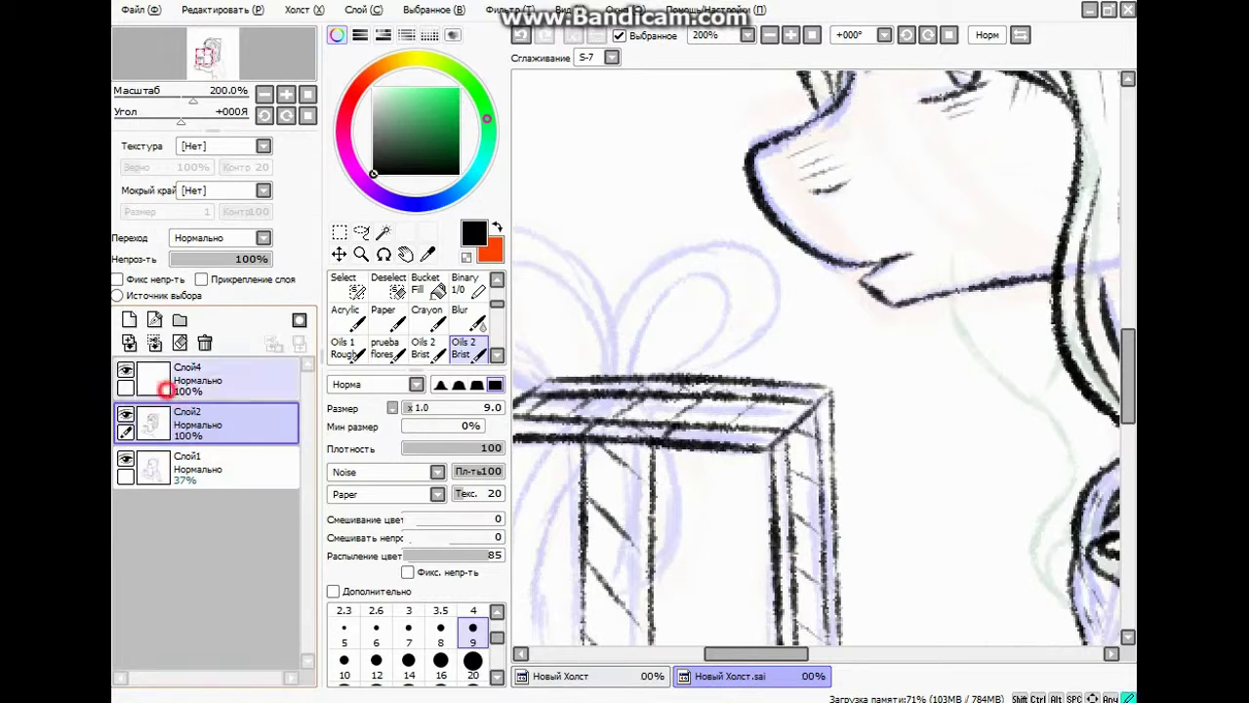
{"action": "left_click", "coordinate": [811, 230]}
{"action": "left_click", "coordinate": [126, 415]}
{"action": "left_click", "coordinate": [161, 382]}
{"action": "left_click_drag", "start_coordinate": [554, 338], "coordinate": [640, 355]}
{"action": "mouse_move", "coordinate": [695, 417]}
{"action": "left_mouse_down"}
{"action": "mouse_move", "coordinate": [698, 398]}
{"action": "mouse_move", "coordinate": [548, 251]}
{"action": "mouse_move", "coordinate": [695, 418]}
{"action": "mouse_move", "coordinate": [561, 313]}
{"action": "mouse_move", "coordinate": [697, 415]}
{"action": "mouse_move", "coordinate": [585, 356]}
{"action": "mouse_move", "coordinate": [669, 305]}
{"action": "mouse_move", "coordinate": [695, 418]}
{"action": "mouse_move", "coordinate": [585, 342]}
{"action": "mouse_move", "coordinate": [574, 269]}
{"action": "mouse_move", "coordinate": [687, 432]}
{"action": "left_mouse_up"}
{"action": "key", "text": "ctrl+z"}
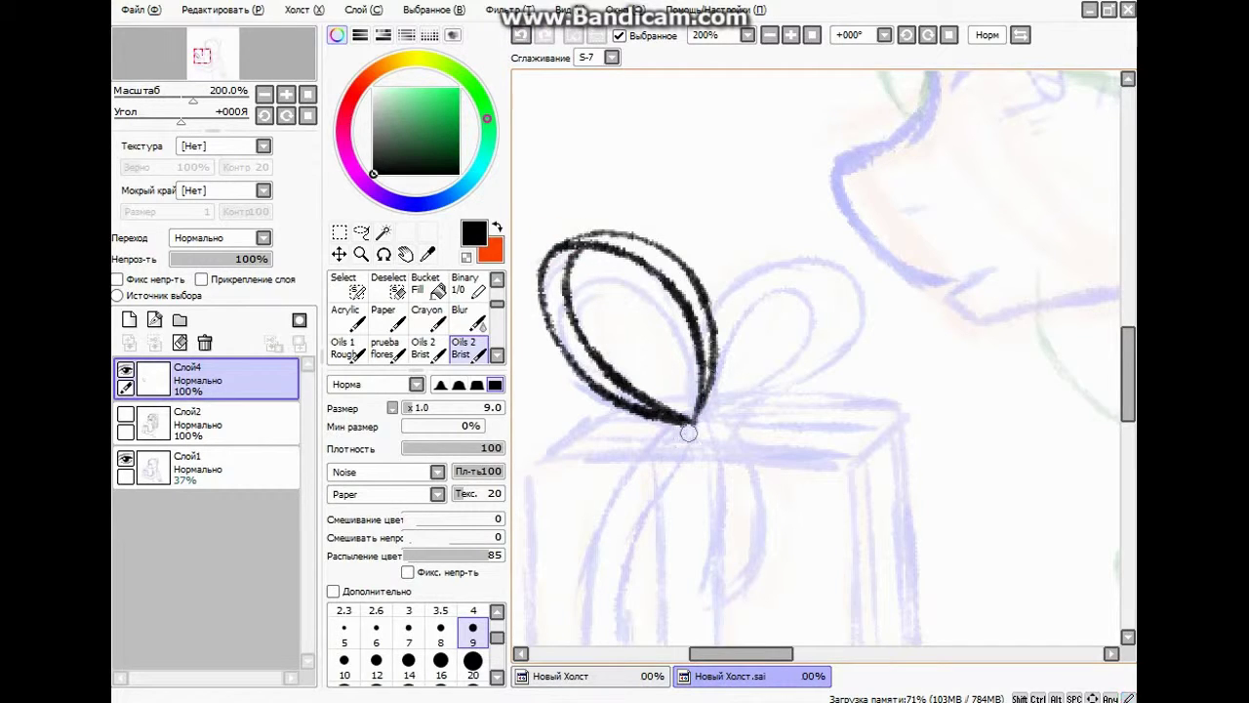
Add short fold strokes between the left loop's outlines and ink the bow's right loop.
{"action": "left_click_drag", "start_coordinate": [571, 258], "coordinate": [585, 245]}
{"action": "left_click_drag", "start_coordinate": [565, 262], "coordinate": [547, 272]}
{"action": "left_click_drag", "start_coordinate": [565, 287], "coordinate": [550, 295]}
{"action": "left_click_drag", "start_coordinate": [585, 342], "coordinate": [568, 353]}
{"action": "left_click_drag", "start_coordinate": [600, 364], "coordinate": [587, 375]}
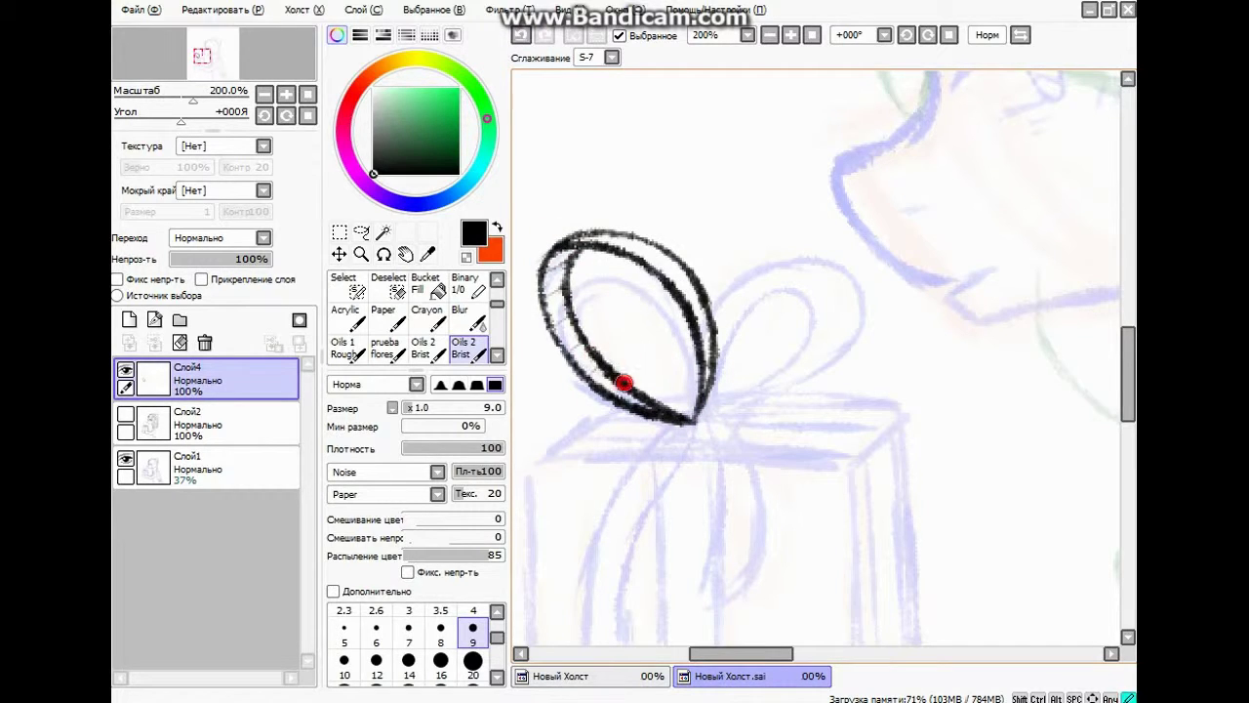
{"action": "mouse_move", "coordinate": [731, 282]}
{"action": "left_mouse_down"}
{"action": "mouse_move", "coordinate": [873, 381]}
{"action": "mouse_move", "coordinate": [698, 421]}
{"action": "mouse_move", "coordinate": [737, 396]}
{"action": "mouse_move", "coordinate": [802, 242]}
{"action": "mouse_move", "coordinate": [709, 313]}
{"action": "mouse_move", "coordinate": [703, 295]}
{"action": "mouse_move", "coordinate": [851, 259]}
{"action": "left_mouse_up"}
{"action": "left_click", "coordinate": [521, 36]}
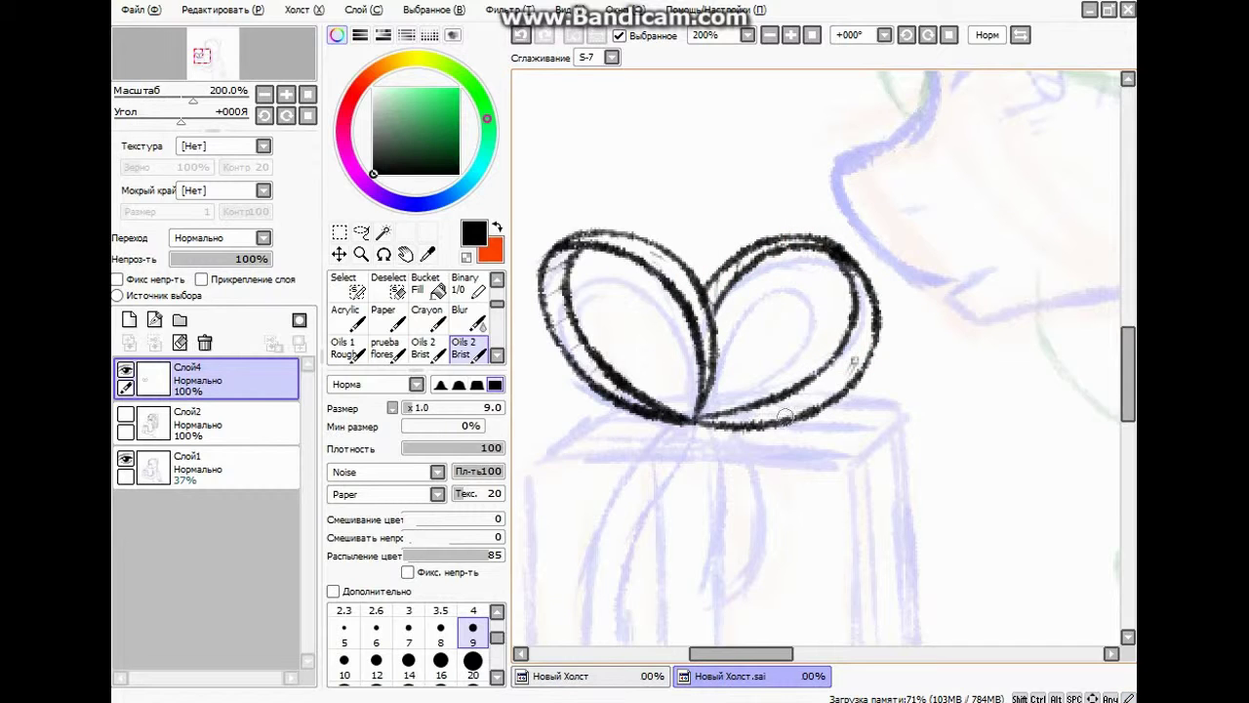
Ink the bow's two curved ribbon tails hanging down from the knot, with a few shading strokes.
{"action": "scroll", "coordinate": [770, 277], "scroll_direction": "down", "scroll_amount": 3}
{"action": "mouse_move", "coordinate": [748, 271]}
{"action": "left_mouse_down"}
{"action": "mouse_move", "coordinate": [732, 482]}
{"action": "mouse_move", "coordinate": [759, 466]}
{"action": "mouse_move", "coordinate": [730, 478]}
{"action": "left_mouse_up"}
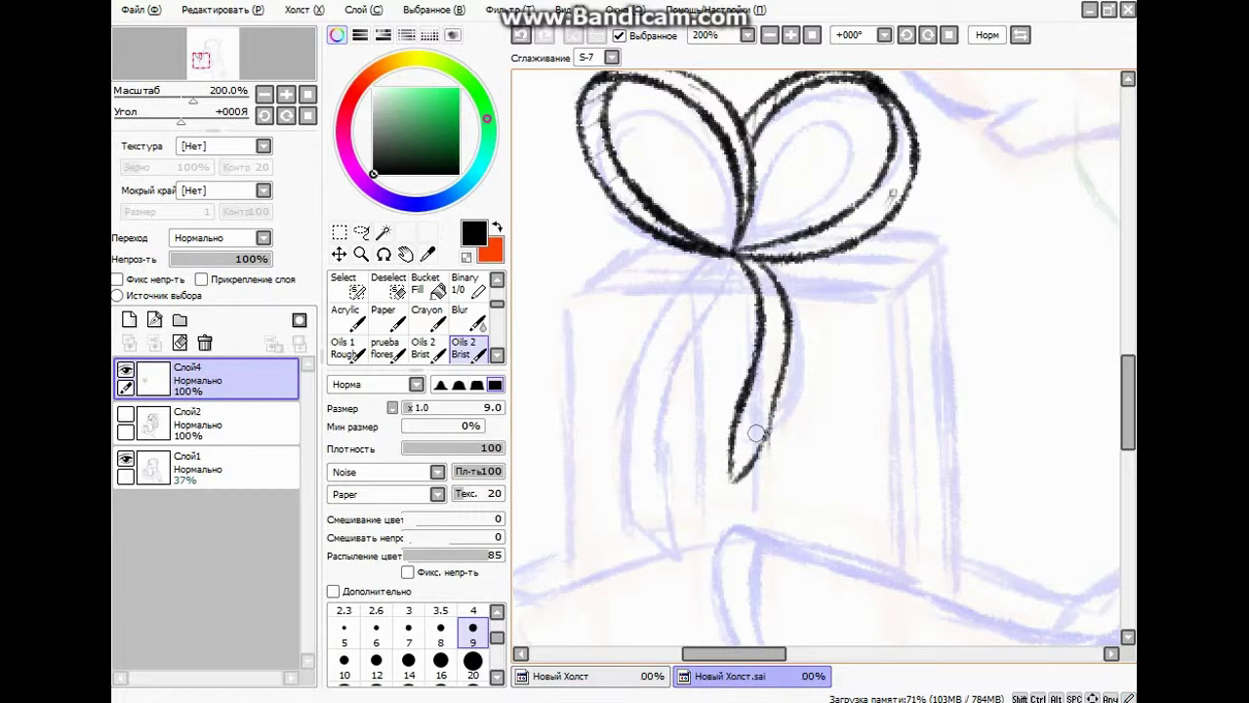
{"action": "left_click_drag", "start_coordinate": [722, 244], "coordinate": [639, 485]}
{"action": "left_click_drag", "start_coordinate": [730, 278], "coordinate": [674, 519]}
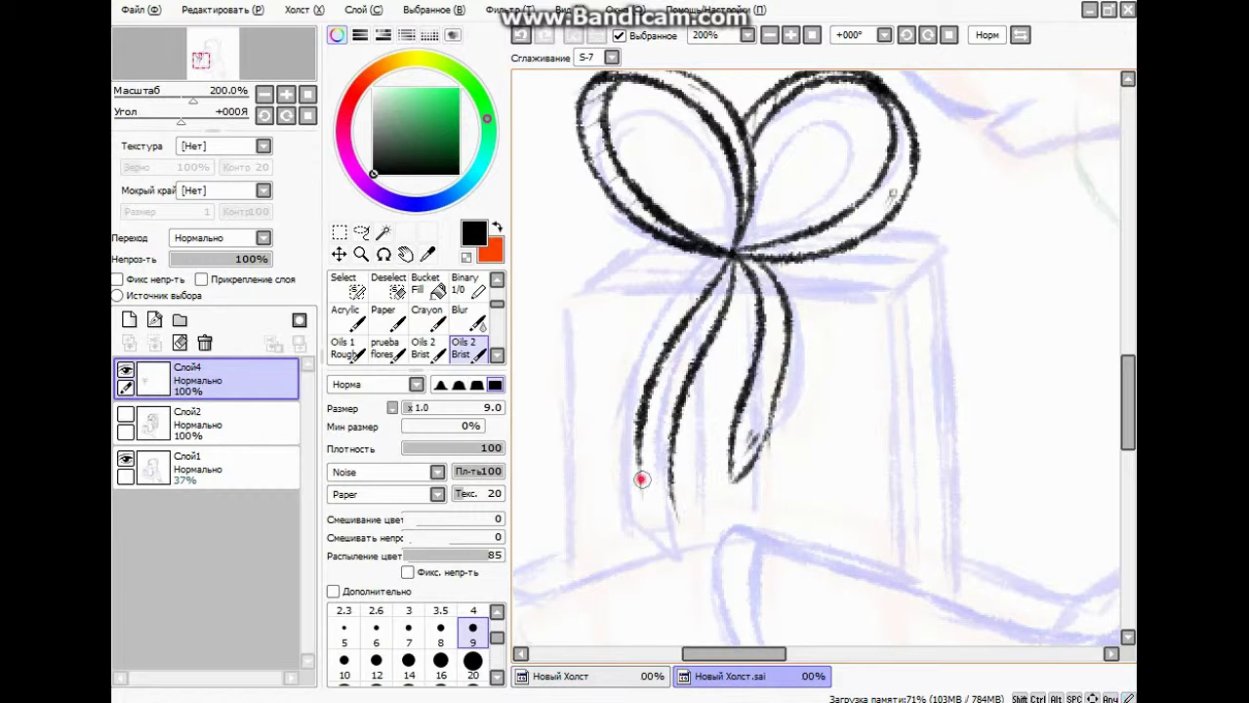
{"action": "left_click_drag", "start_coordinate": [669, 381], "coordinate": [663, 414]}
Show the line art layer and erase its box lines inside the ribbon tails with the hard eraser at size 9.
{"action": "left_click", "coordinate": [126, 415]}
{"action": "left_click", "coordinate": [181, 420]}
{"action": "scroll", "coordinate": [468, 312], "scroll_direction": "up", "scroll_amount": 5}
{"action": "left_click", "coordinate": [468, 287]}
{"action": "left_click", "coordinate": [438, 473]}
{"action": "left_click", "coordinate": [438, 486]}
{"action": "left_click", "coordinate": [472, 610]}
{"action": "left_click_drag", "start_coordinate": [733, 269], "coordinate": [700, 337]}
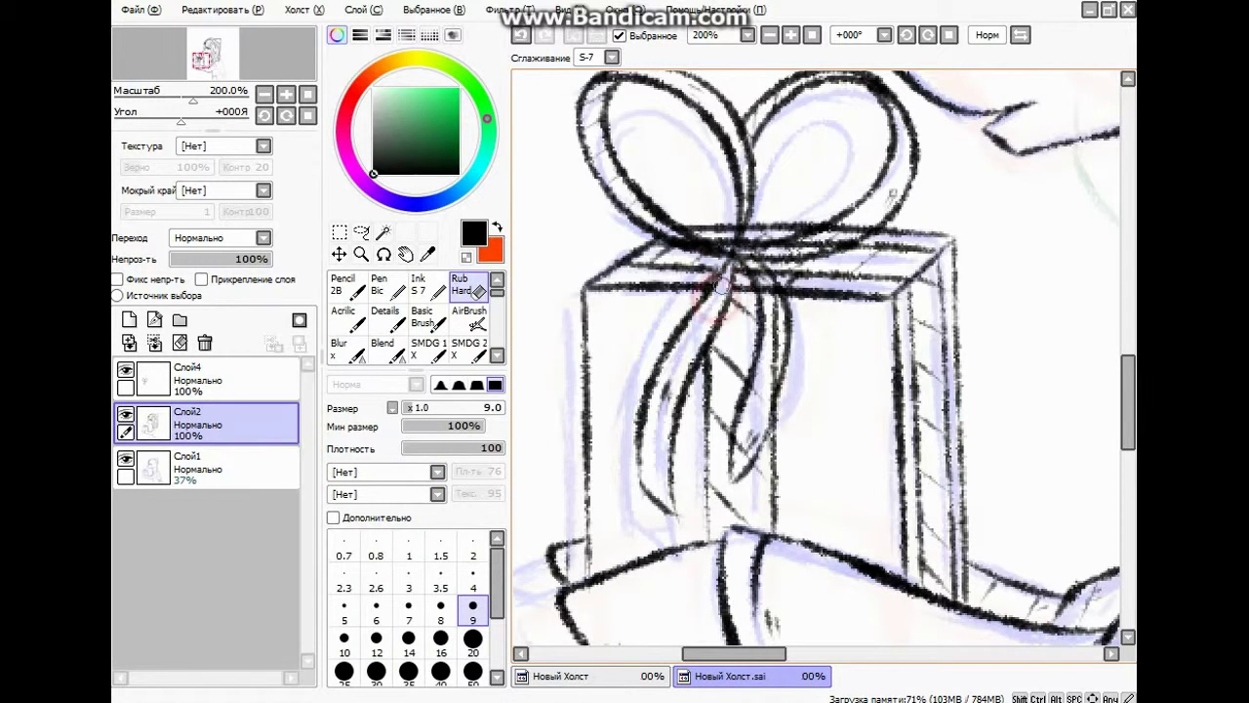
{"action": "mouse_move", "coordinate": [752, 263]}
{"action": "left_mouse_down"}
{"action": "mouse_move", "coordinate": [778, 352]}
{"action": "mouse_move", "coordinate": [745, 435]}
{"action": "left_mouse_up"}
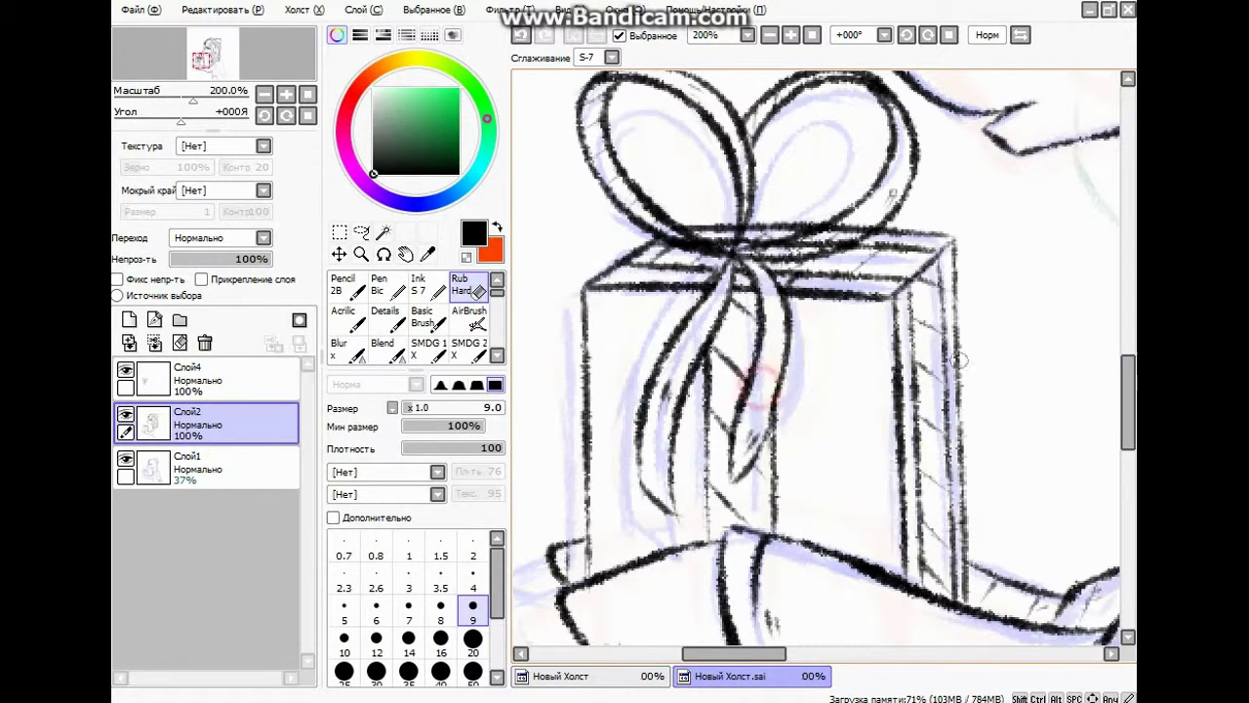
Erase the lid lines overlapping the bow around its knot, reducing the hard eraser to size 6.
{"action": "scroll", "coordinate": [741, 332], "scroll_direction": "up", "scroll_amount": 2}
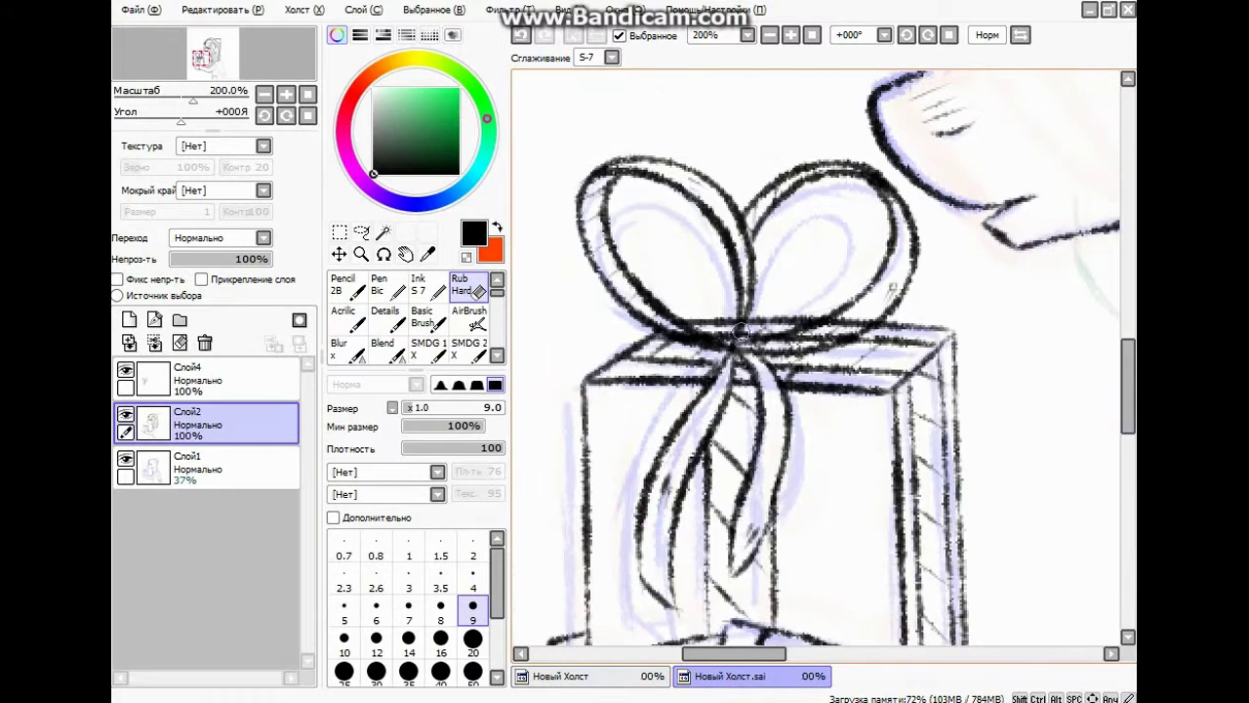
{"action": "left_click", "coordinate": [521, 36]}
{"action": "mouse_move", "coordinate": [768, 342]}
{"action": "left_mouse_down"}
{"action": "mouse_move", "coordinate": [872, 317]}
{"action": "mouse_move", "coordinate": [765, 348]}
{"action": "left_mouse_up"}
{"action": "left_click", "coordinate": [375, 610]}
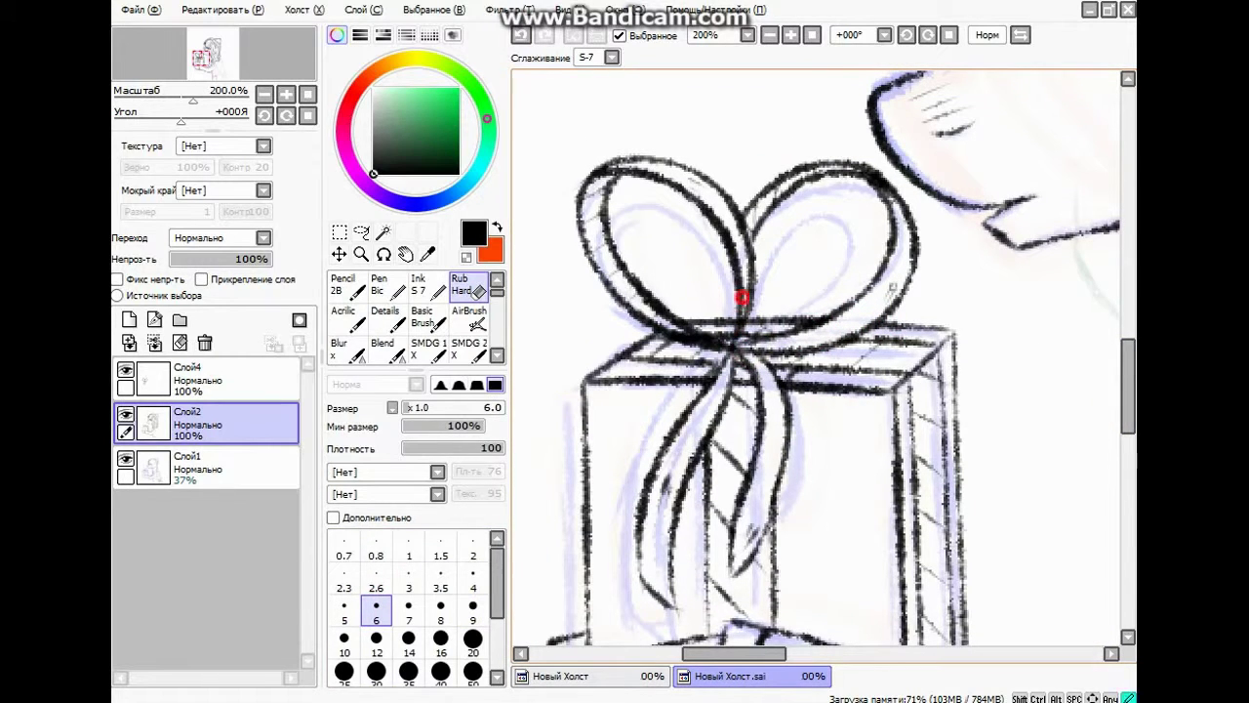
Merge the bow layer down into the line art layer.
{"action": "scroll", "coordinate": [760, 272], "scroll_direction": "down", "scroll_amount": 3}
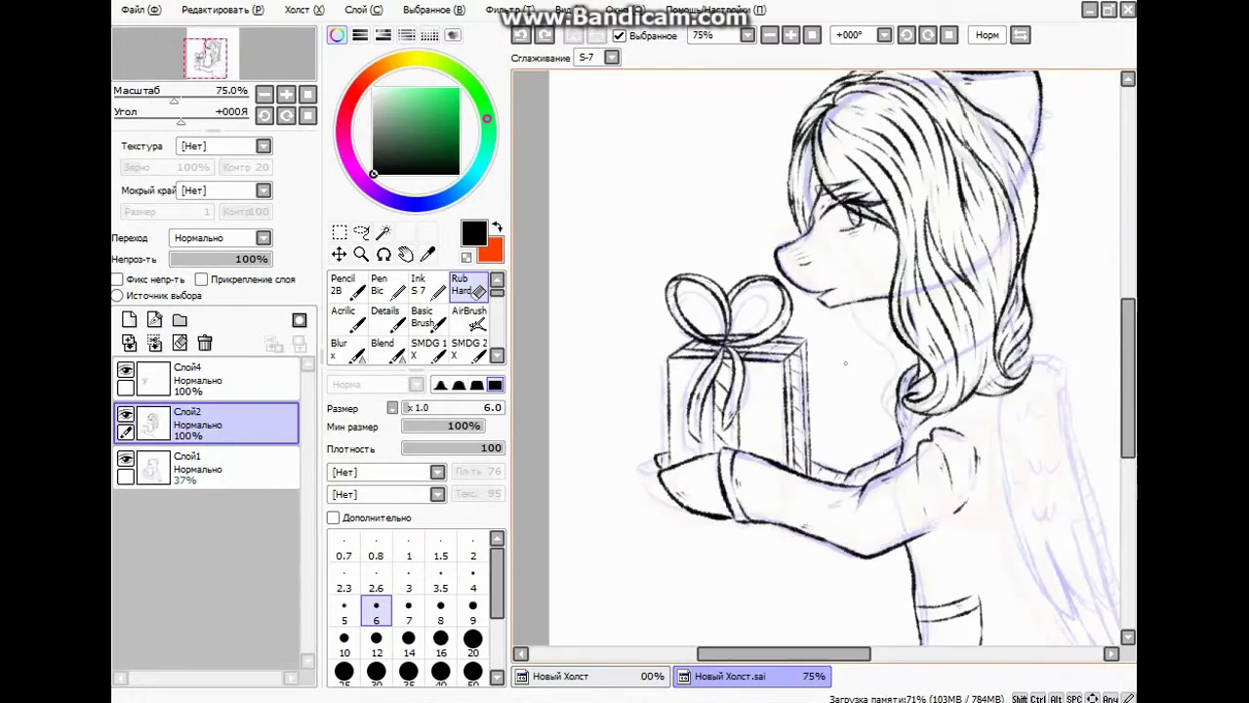
{"action": "left_click", "coordinate": [210, 379]}
{"action": "left_click", "coordinate": [154, 343]}
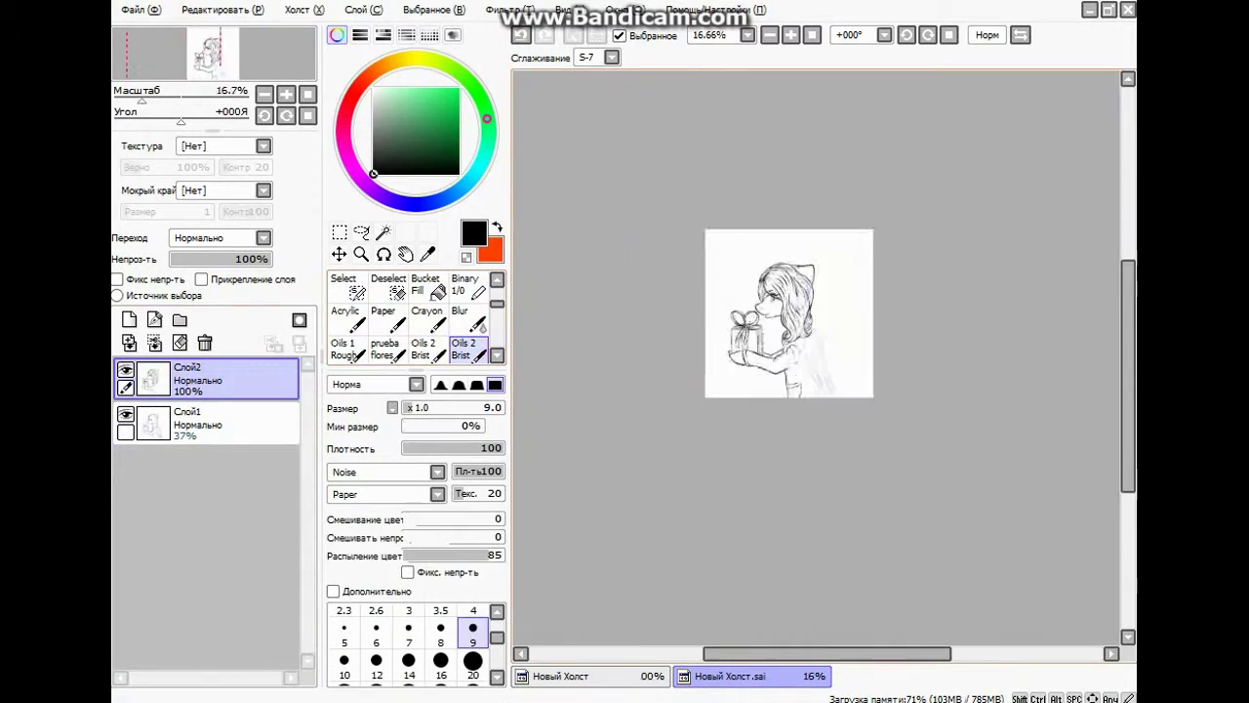
{"action": "scroll", "coordinate": [748, 337], "scroll_direction": "up", "scroll_amount": 7}
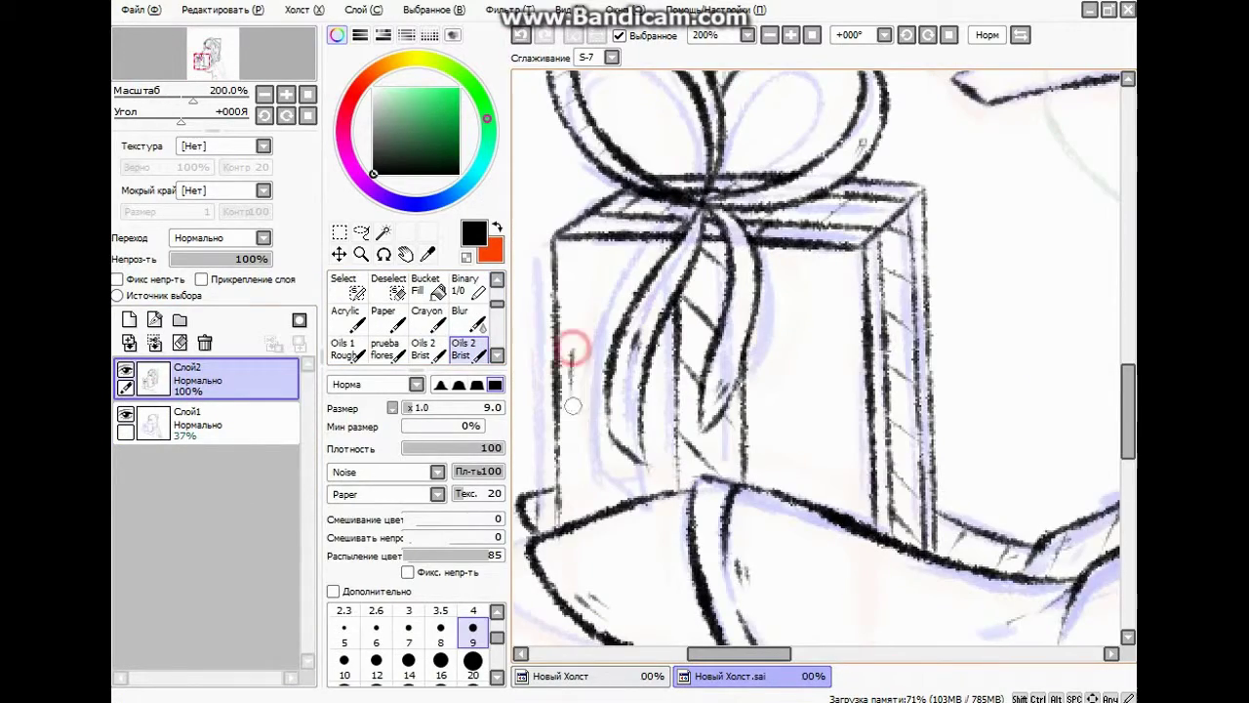
Add a new layer above the line art for inking the wing.
{"action": "scroll", "coordinate": [681, 259], "scroll_direction": "down", "scroll_amount": 5}
{"action": "scroll", "coordinate": [683, 283], "scroll_direction": "up", "scroll_amount": 4}
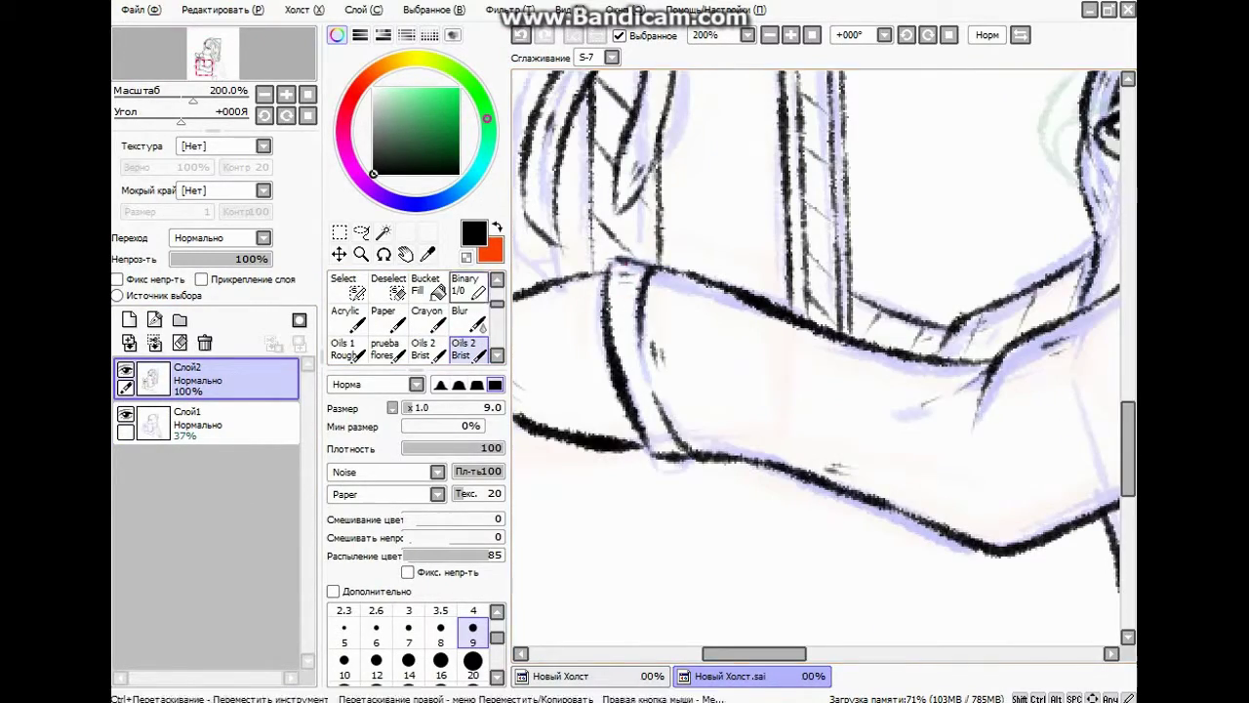
{"action": "scroll", "coordinate": [619, 275], "scroll_direction": "down", "scroll_amount": 4}
{"action": "scroll", "coordinate": [619, 283], "scroll_direction": "up", "scroll_amount": 3}
{"action": "left_click", "coordinate": [129, 320]}
{"action": "scroll", "coordinate": [772, 309], "scroll_direction": "up", "scroll_amount": 2}
{"action": "scroll", "coordinate": [771, 312], "scroll_direction": "down", "scroll_amount": 3}
{"action": "scroll", "coordinate": [757, 303], "scroll_direction": "up", "scroll_amount": 1}
{"action": "left_click_drag", "start_coordinate": [742, 230], "coordinate": [675, 419]}
{"action": "key", "text": "ctrl+z"}
{"action": "left_click_drag", "start_coordinate": [724, 230], "coordinate": [661, 317]}
{"action": "key", "text": "ctrl+z"}
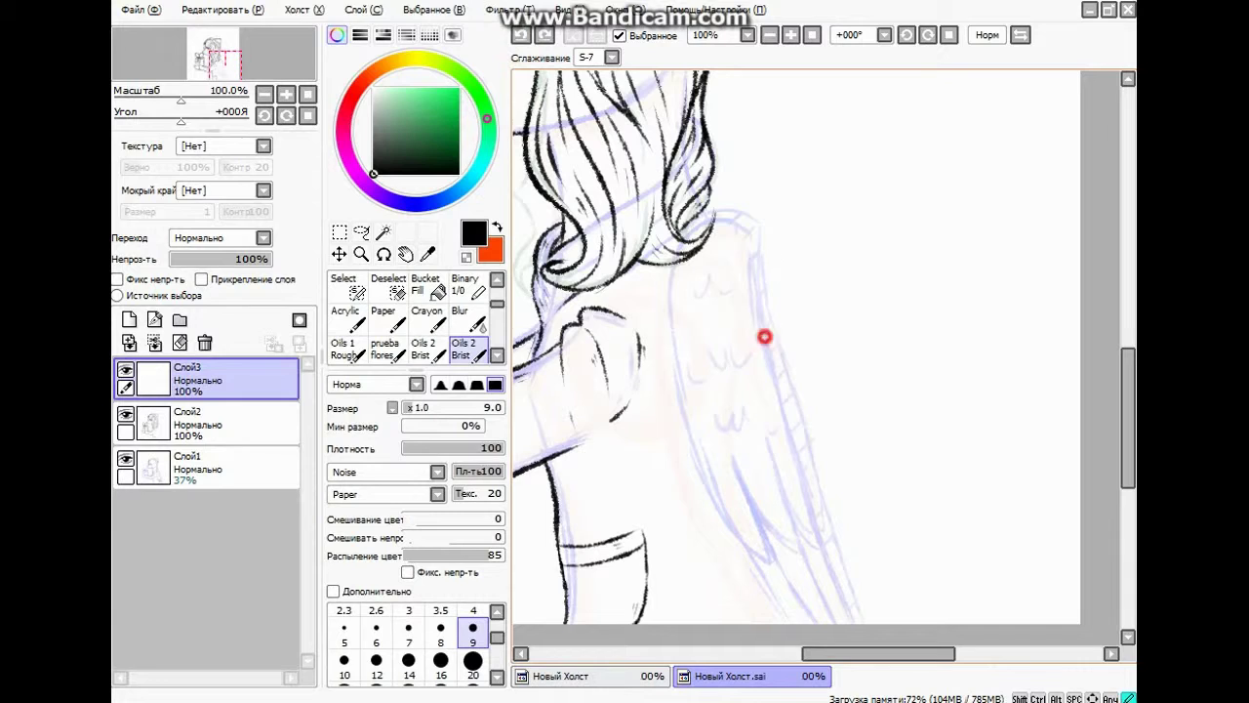
Ink the wing's front and back contours from its rounded top down to the first row of pointed feathers.
{"action": "left_click_drag", "start_coordinate": [726, 224], "coordinate": [674, 378]}
{"action": "key", "text": "ctrl+z"}
{"action": "left_click_drag", "start_coordinate": [821, 537], "coordinate": [767, 289]}
{"action": "key", "text": "ctrl+z"}
{"action": "left_click_drag", "start_coordinate": [859, 426], "coordinate": [834, 499]}
{"action": "mouse_move", "coordinate": [766, 440]}
{"action": "left_mouse_down"}
{"action": "mouse_move", "coordinate": [820, 542]}
{"action": "mouse_move", "coordinate": [760, 261]}
{"action": "mouse_move", "coordinate": [685, 238]}
{"action": "mouse_move", "coordinate": [738, 533]}
{"action": "left_mouse_up"}
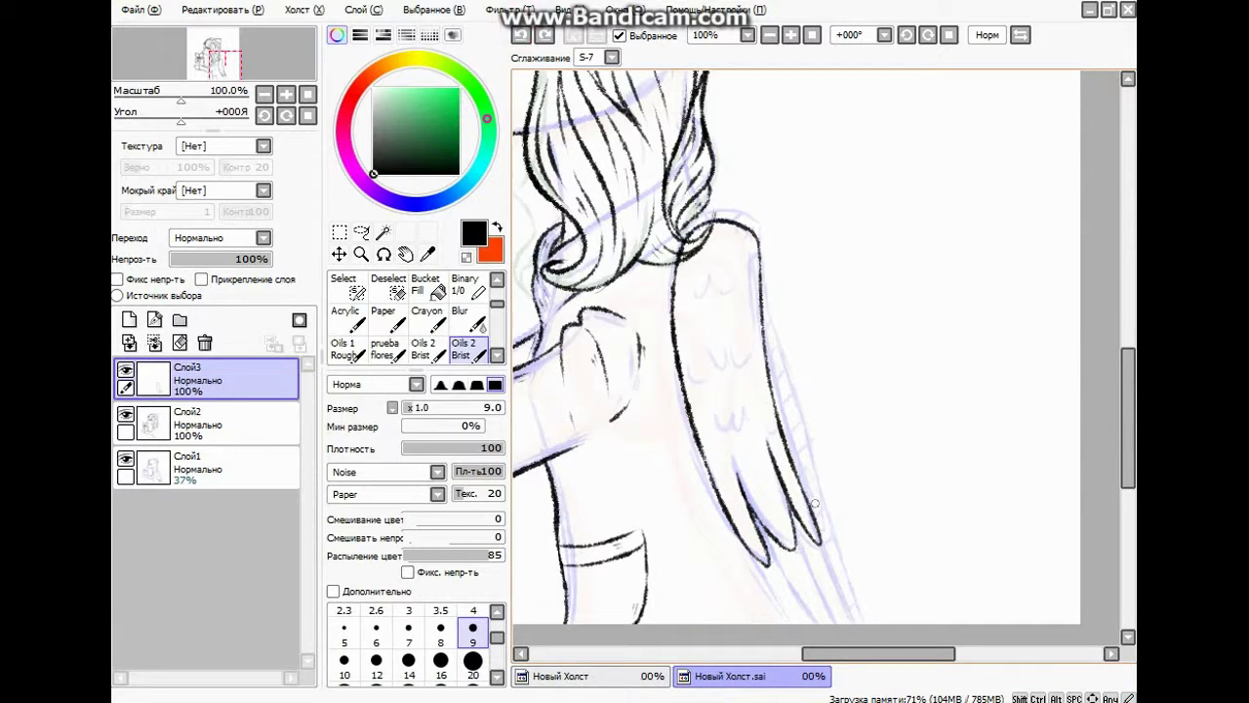
Ink the long lower feathers down to the canvas edge and add small curved feather marks across the wing.
{"action": "mouse_move", "coordinate": [767, 548]}
{"action": "left_mouse_down"}
{"action": "mouse_move", "coordinate": [829, 623]}
{"action": "mouse_move", "coordinate": [804, 623]}
{"action": "left_mouse_up"}
{"action": "left_click_drag", "start_coordinate": [803, 563], "coordinate": [815, 578]}
{"action": "key", "text": "ctrl+z"}
{"action": "left_click_drag", "start_coordinate": [725, 354], "coordinate": [747, 354]}
{"action": "left_click_drag", "start_coordinate": [700, 289], "coordinate": [708, 274]}
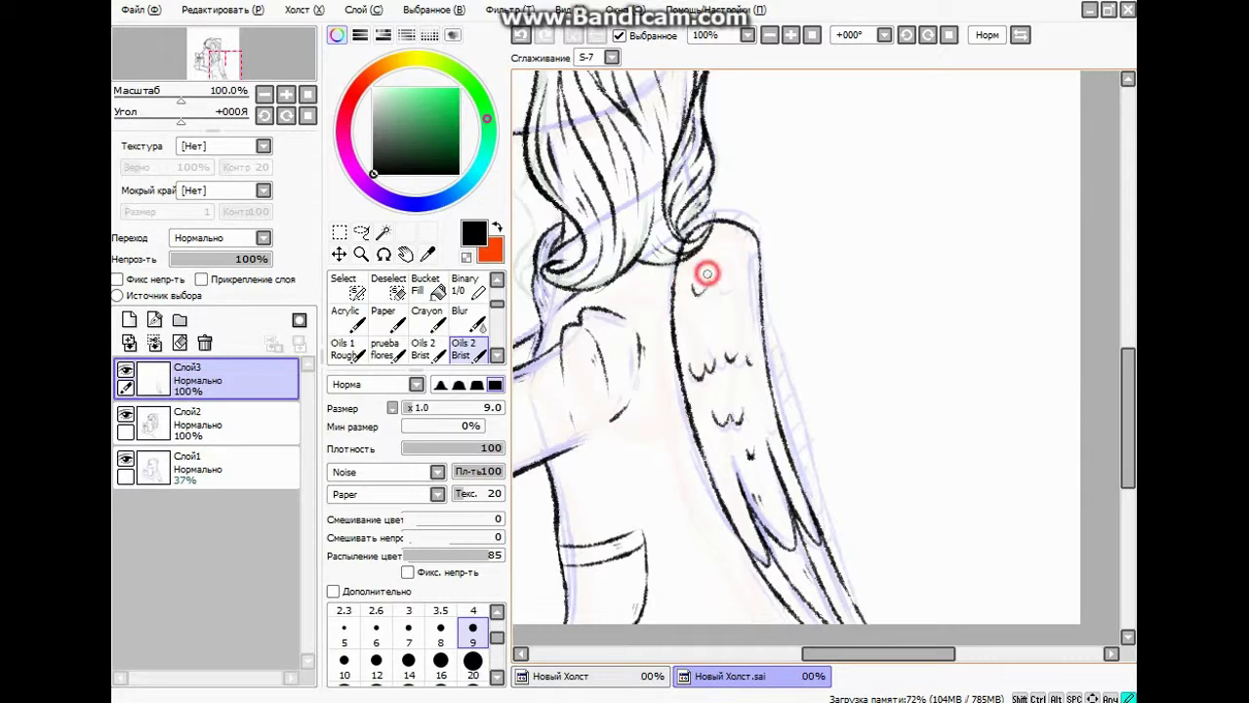
{"action": "left_click_drag", "start_coordinate": [686, 293], "coordinate": [690, 299]}
Ink a second outer contour along the wing's back edge and hatch the narrow band between the two lines.
{"action": "left_click", "coordinate": [522, 36]}
{"action": "left_click", "coordinate": [522, 36]}
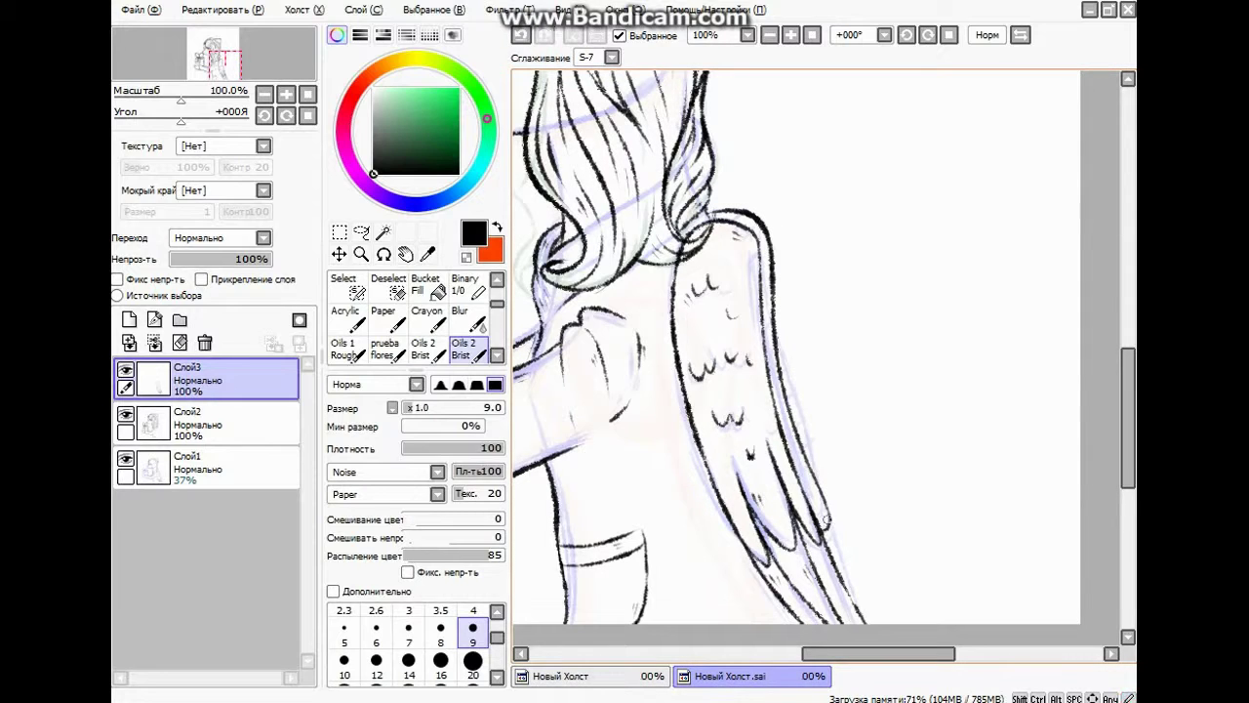
{"action": "left_click", "coordinate": [524, 37]}
{"action": "left_click_drag", "start_coordinate": [866, 653], "coordinate": [884, 654]}
{"action": "left_click_drag", "start_coordinate": [752, 495], "coordinate": [753, 498]}
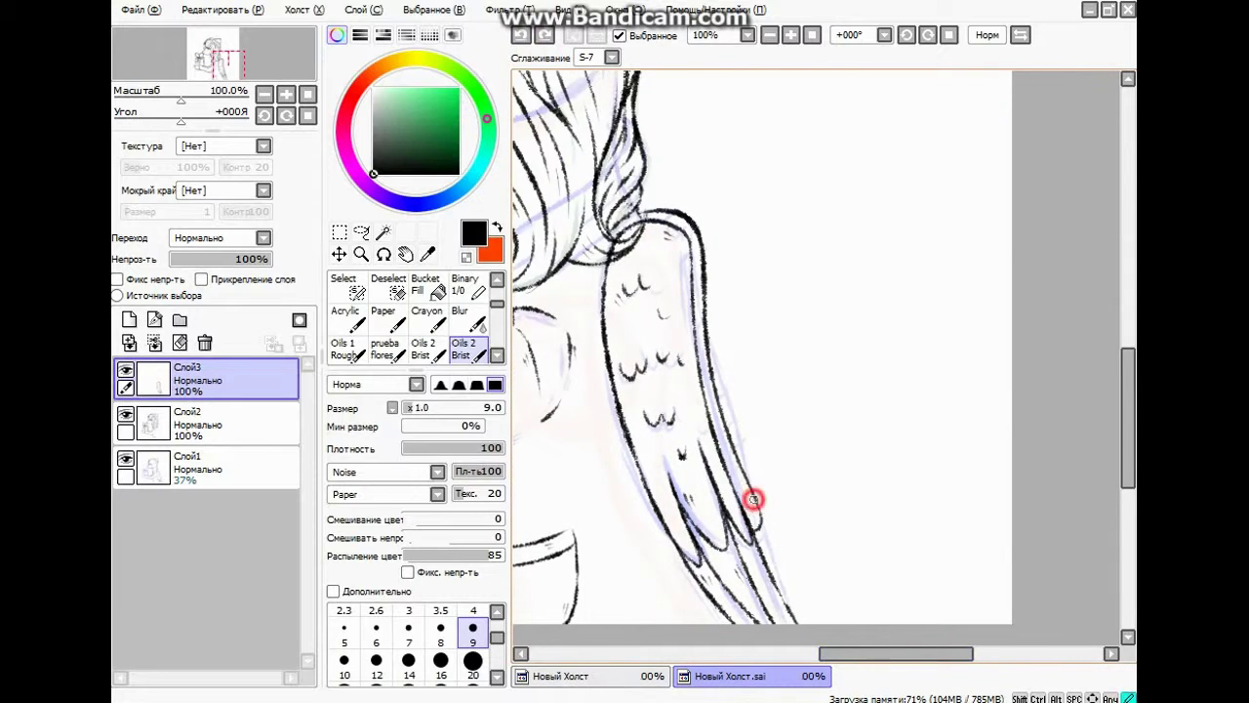
{"action": "left_click_drag", "start_coordinate": [688, 219], "coordinate": [715, 402]}
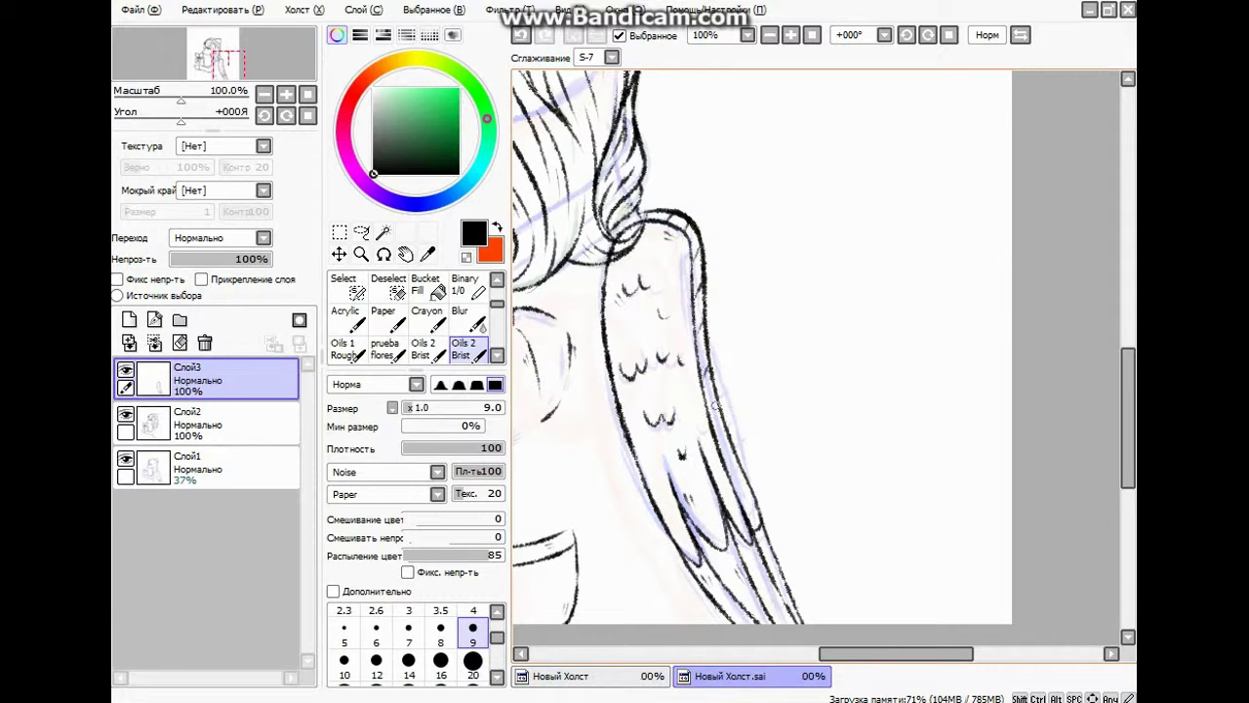
{"action": "left_click_drag", "start_coordinate": [734, 456], "coordinate": [751, 508]}
Add short shading strokes beside the wing's lower feathers and under the raised arm.
{"action": "scroll", "coordinate": [881, 305], "scroll_direction": "down", "scroll_amount": 3}
{"action": "scroll", "coordinate": [781, 342], "scroll_direction": "up", "scroll_amount": 3}
{"action": "left_click_drag", "start_coordinate": [791, 311], "coordinate": [760, 317]}
{"action": "mouse_move", "coordinate": [898, 513]}
{"action": "left_mouse_down"}
{"action": "mouse_move", "coordinate": [902, 493]}
{"action": "mouse_move", "coordinate": [917, 537]}
{"action": "left_mouse_up"}
{"action": "left_click_drag", "start_coordinate": [1128, 480], "coordinate": [1127, 468]}
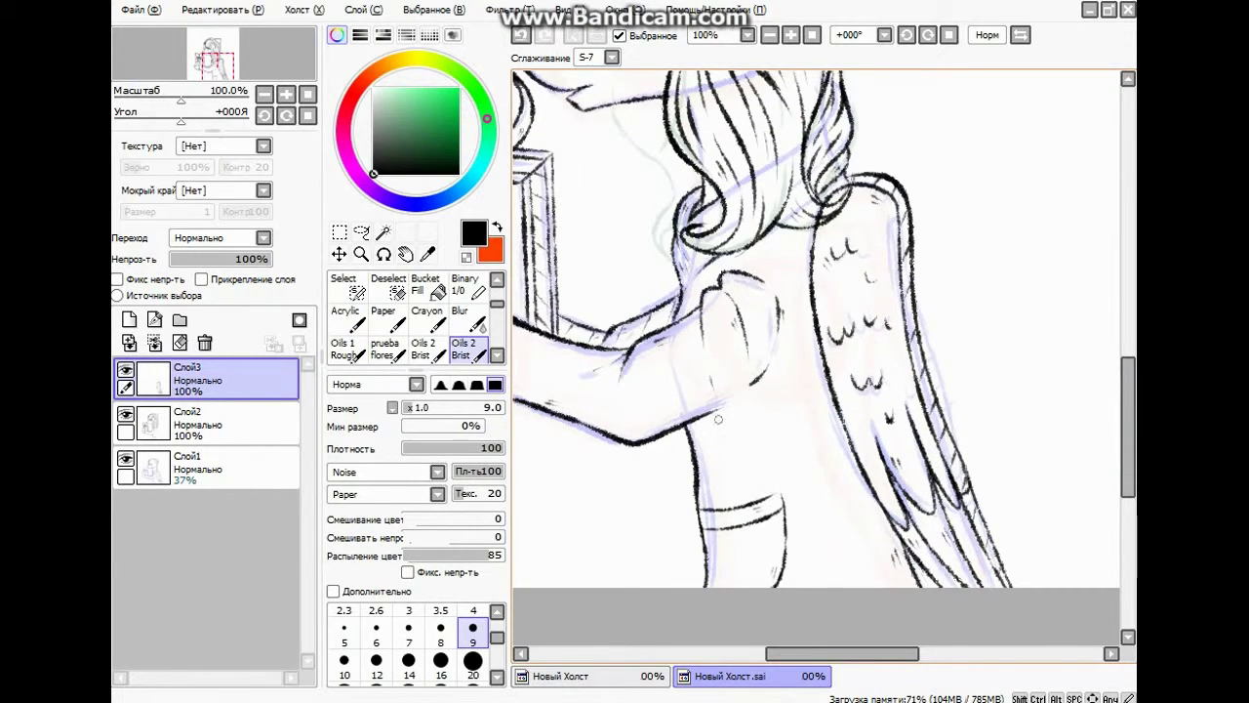
{"action": "scroll", "coordinate": [745, 408], "scroll_direction": "up", "scroll_amount": 2}
{"action": "scroll", "coordinate": [942, 357], "scroll_direction": "down", "scroll_amount": 2}
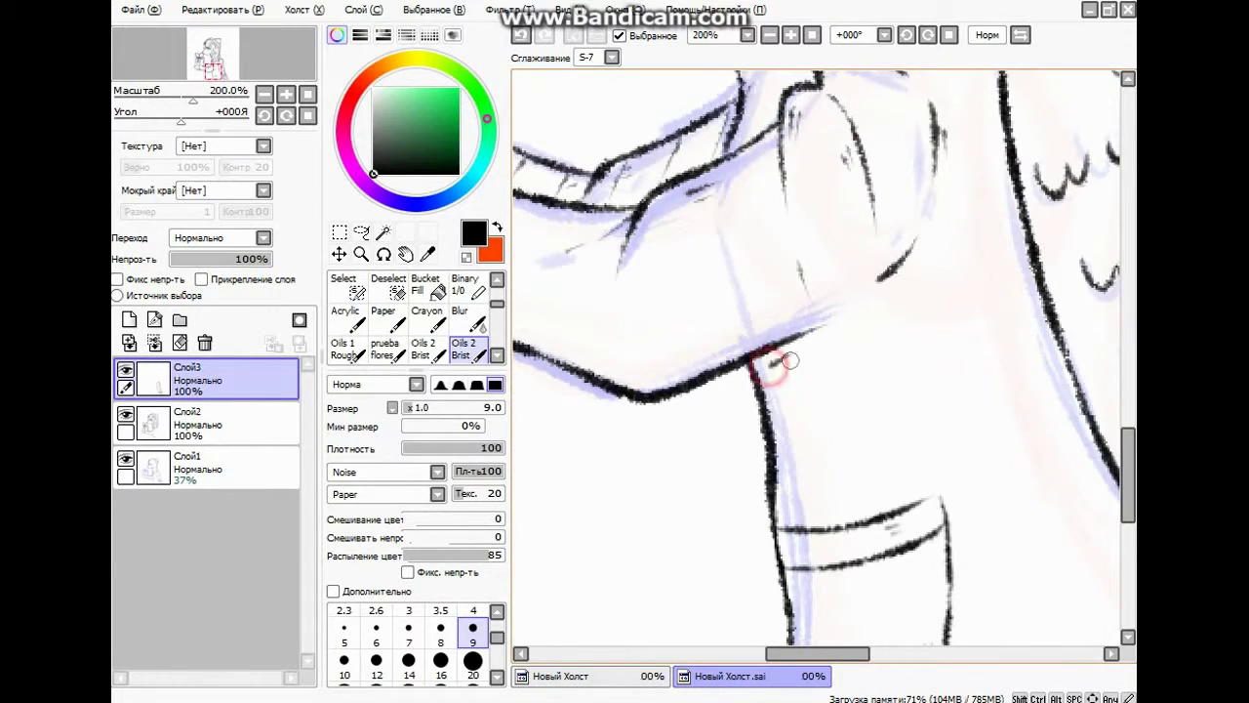
Ink the wavy lock of hair hanging below the chin, with thin strands inside it.
{"action": "scroll", "coordinate": [767, 357], "scroll_direction": "down", "scroll_amount": 4}
{"action": "scroll", "coordinate": [790, 394], "scroll_direction": "up", "scroll_amount": 5}
{"action": "scroll", "coordinate": [791, 394], "scroll_direction": "down", "scroll_amount": 2}
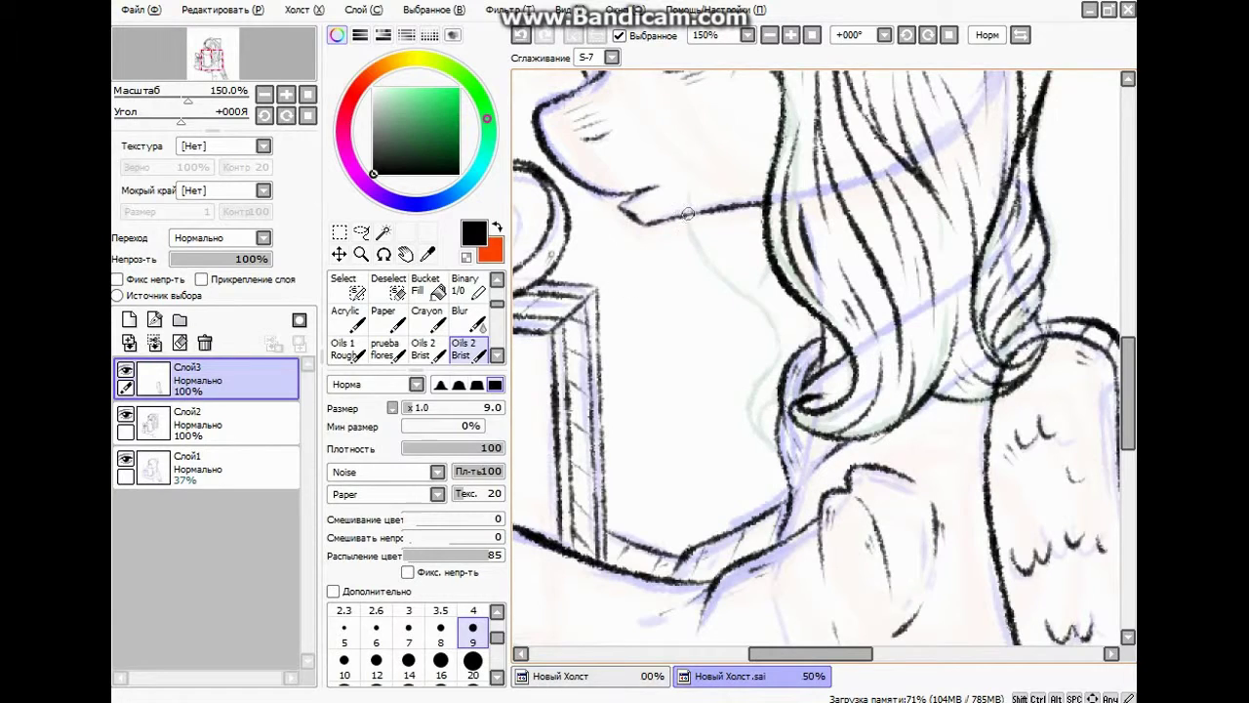
{"action": "left_click_drag", "start_coordinate": [749, 300], "coordinate": [777, 456]}
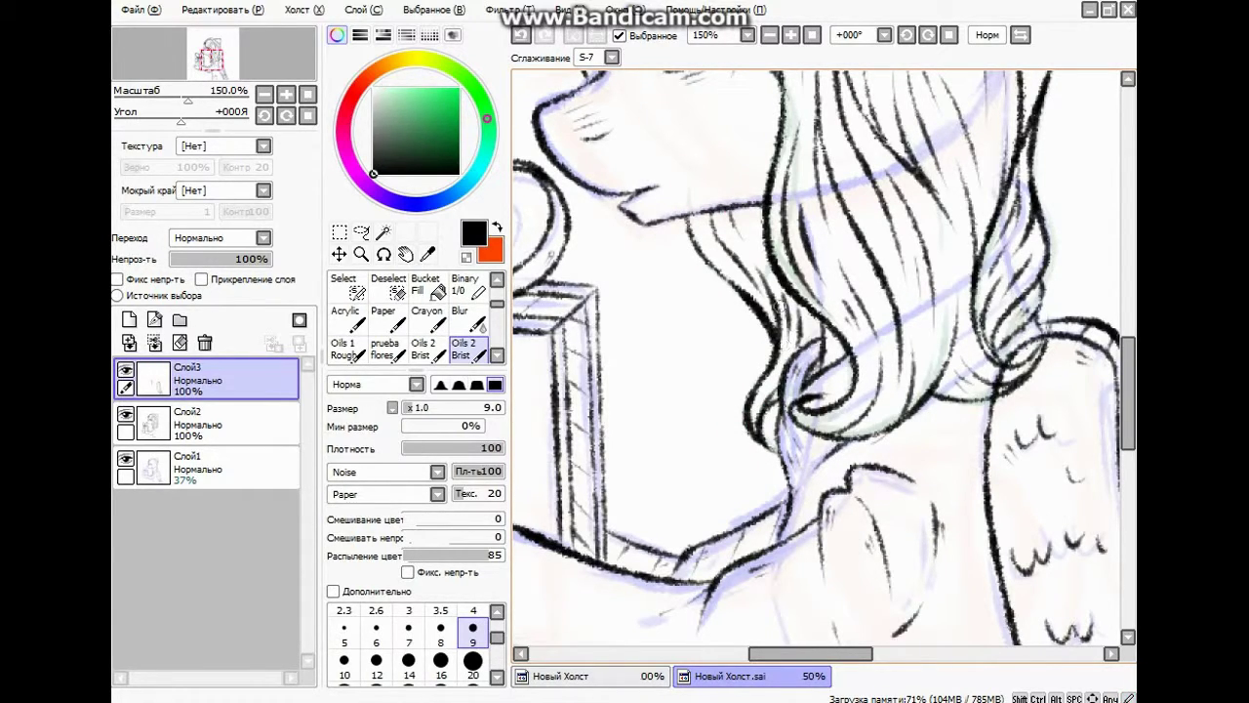
{"action": "left_click_drag", "start_coordinate": [720, 237], "coordinate": [753, 281]}
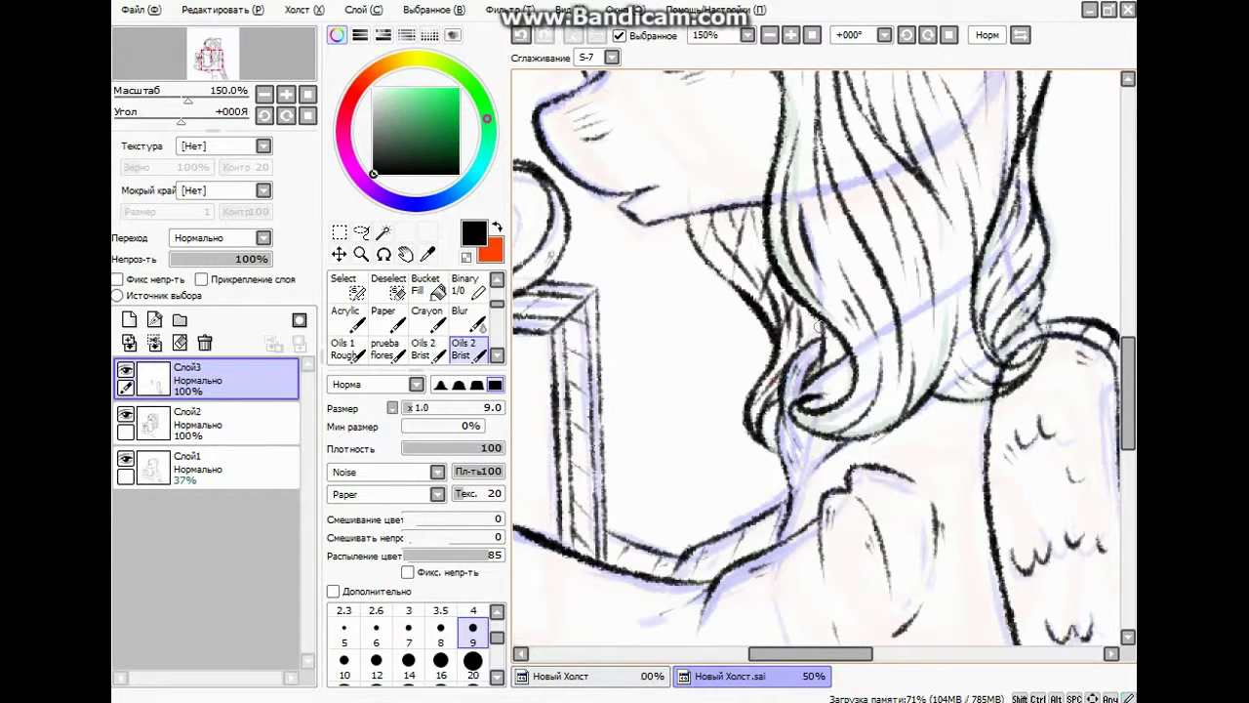
Hide the sketch layer and merge the wing and hair layer down into the line art layer.
{"action": "scroll", "coordinate": [796, 320], "scroll_direction": "down", "scroll_amount": 2}
{"action": "left_click", "coordinate": [125, 460]}
{"action": "left_click", "coordinate": [154, 342]}
{"action": "scroll", "coordinate": [821, 293], "scroll_direction": "down", "scroll_amount": 2}
{"action": "scroll", "coordinate": [818, 200], "scroll_direction": "up", "scroll_amount": 1}
Switch to the coloured reference drawing and sample the dark colour of the character's eye.
{"action": "left_click", "coordinate": [644, 671]}
{"action": "scroll", "coordinate": [796, 241], "scroll_direction": "up", "scroll_amount": 2}
{"action": "scroll", "coordinate": [673, 249], "scroll_direction": "up", "scroll_amount": 5}
{"action": "right_click", "coordinate": [611, 251]}
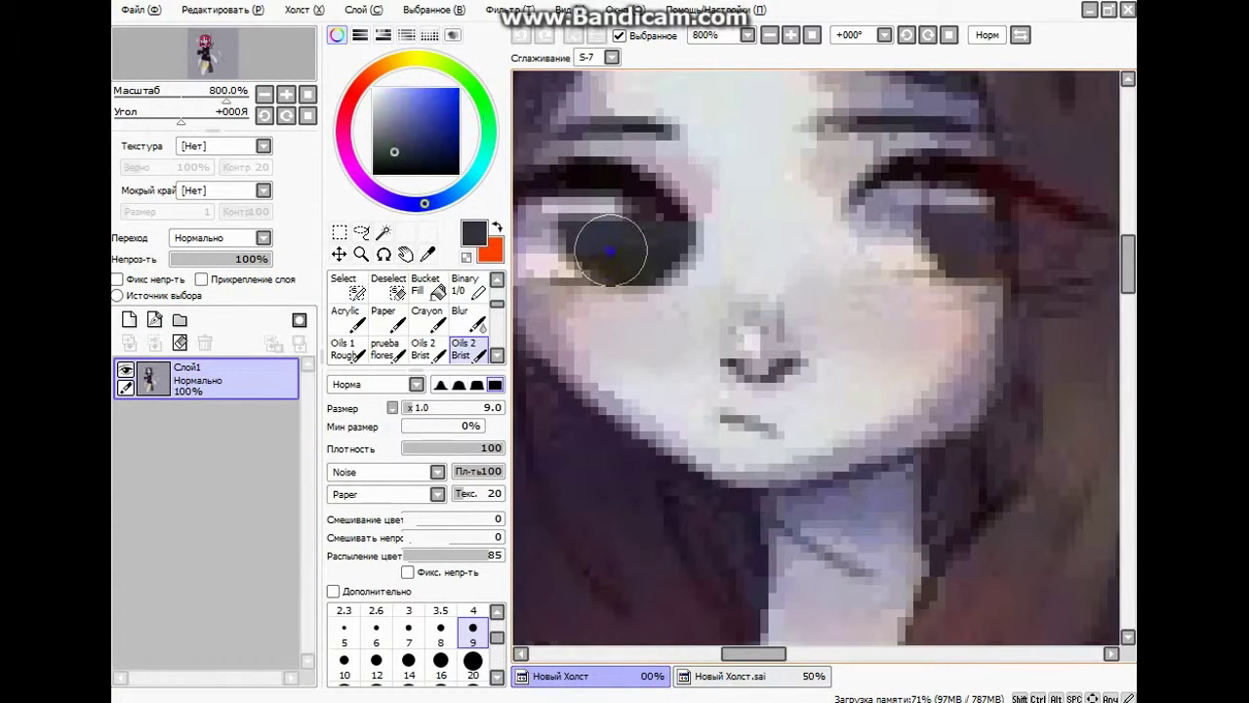
{"action": "scroll", "coordinate": [613, 251], "scroll_direction": "down", "scroll_amount": 5}
{"action": "scroll", "coordinate": [718, 312], "scroll_direction": "up", "scroll_amount": 1}
Return to the pony drawing, delete the sketch layer, and place a new layer beneath the line art.
{"action": "left_click", "coordinate": [741, 676]}
{"action": "scroll", "coordinate": [771, 365], "scroll_direction": "down", "scroll_amount": 2}
{"action": "scroll", "coordinate": [751, 349], "scroll_direction": "up", "scroll_amount": 7}
{"action": "left_click", "coordinate": [216, 423]}
{"action": "left_click", "coordinate": [205, 342]}
{"action": "left_click", "coordinate": [130, 320]}
{"action": "left_click_drag", "start_coordinate": [215, 380], "coordinate": [214, 433]}
Set stroke smoothing to S-1, remove the brush's Noise and Paper textures, and fill the pony's iris with the dark colour.
{"action": "left_click", "coordinate": [597, 58]}
{"action": "left_click", "coordinate": [593, 315]}
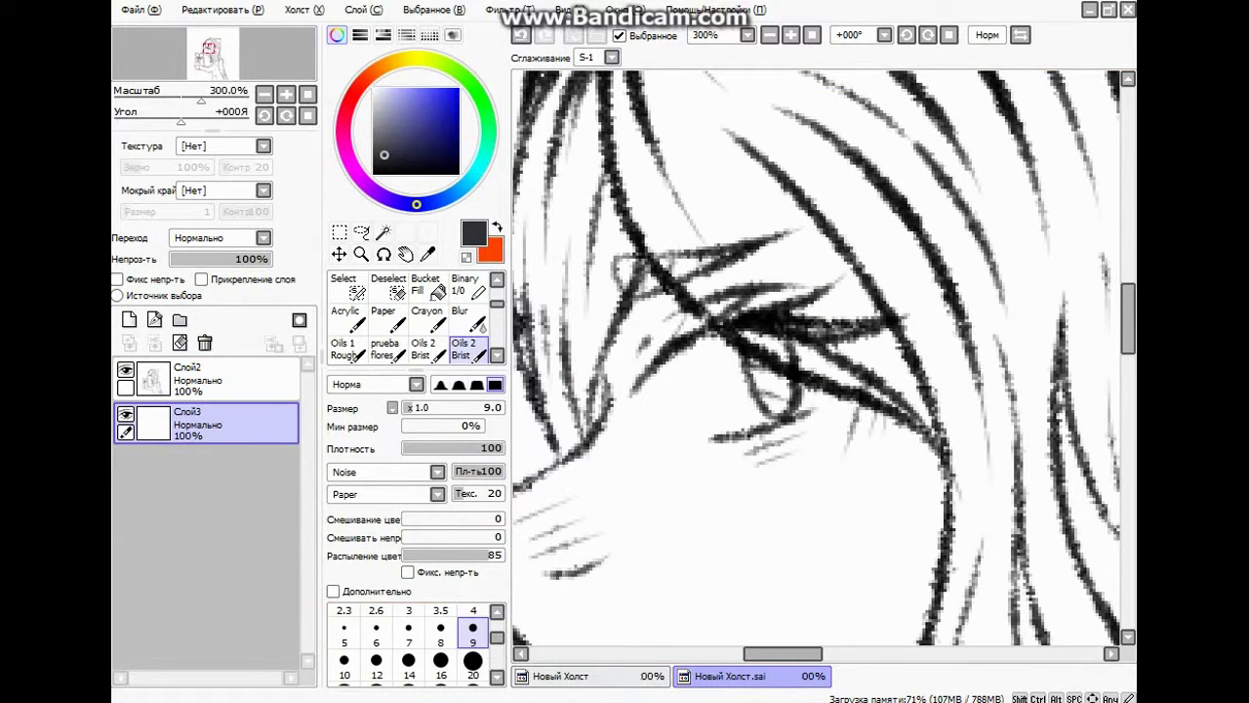
{"action": "left_click", "coordinate": [380, 472]}
{"action": "left_click", "coordinate": [377, 491]}
{"action": "left_click", "coordinate": [377, 493]}
{"action": "left_click", "coordinate": [374, 512]}
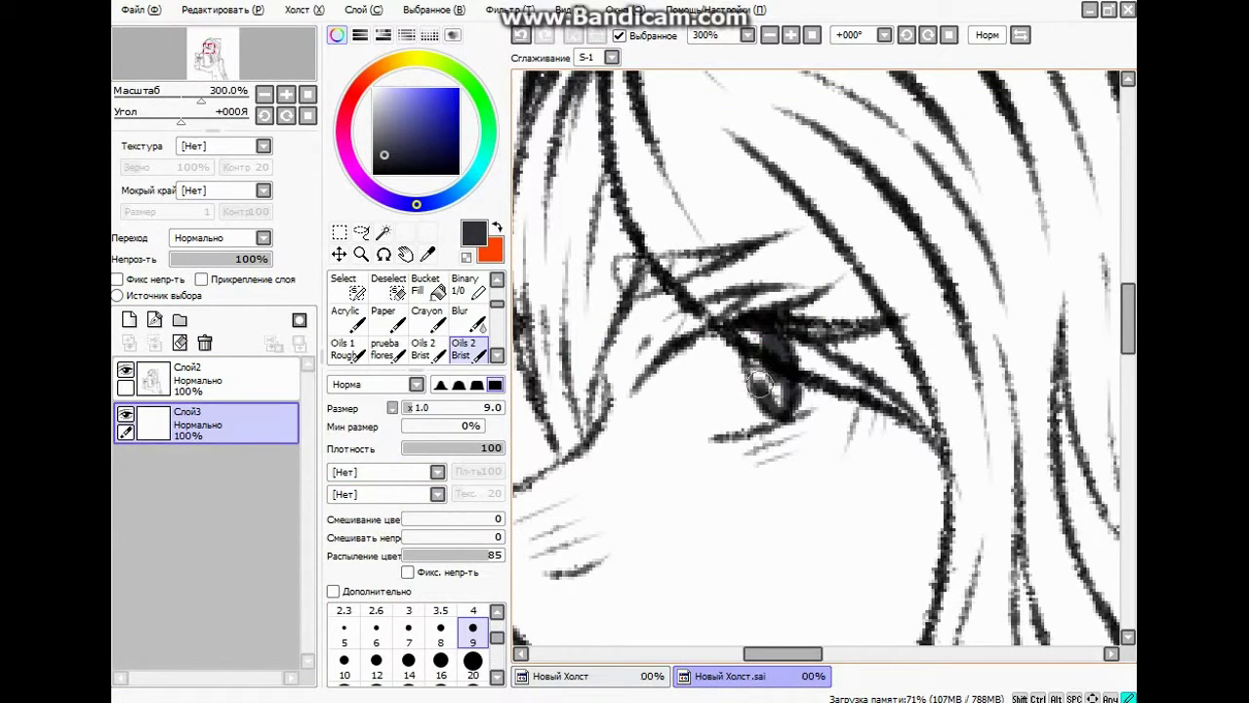
Sample the hoodie's dark purple from the reference drawing and return to the pony drawing.
{"action": "scroll", "coordinate": [765, 334], "scroll_direction": "down", "scroll_amount": 4}
{"action": "scroll", "coordinate": [761, 342], "scroll_direction": "up", "scroll_amount": 2}
{"action": "left_click", "coordinate": [647, 674]}
{"action": "scroll", "coordinate": [664, 390], "scroll_direction": "down", "scroll_amount": 1}
{"action": "scroll", "coordinate": [761, 339], "scroll_direction": "up", "scroll_amount": 1}
{"action": "right_click", "coordinate": [802, 343]}
{"action": "scroll", "coordinate": [820, 303], "scroll_direction": "up", "scroll_amount": 2}
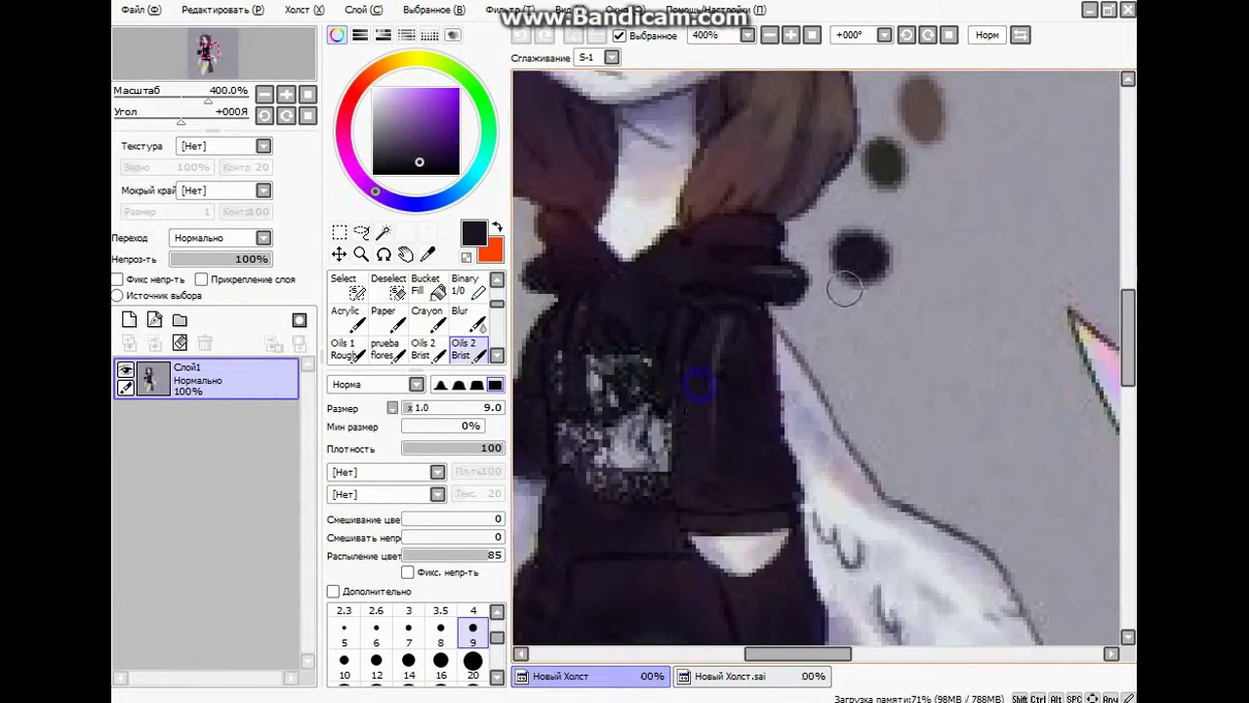
{"action": "scroll", "coordinate": [836, 279], "scroll_direction": "down", "scroll_amount": 3}
{"action": "left_click", "coordinate": [720, 671]}
{"action": "left_click_drag", "start_coordinate": [748, 264], "coordinate": [693, 311]}
{"action": "left_click_drag", "start_coordinate": [706, 228], "coordinate": [687, 308]}
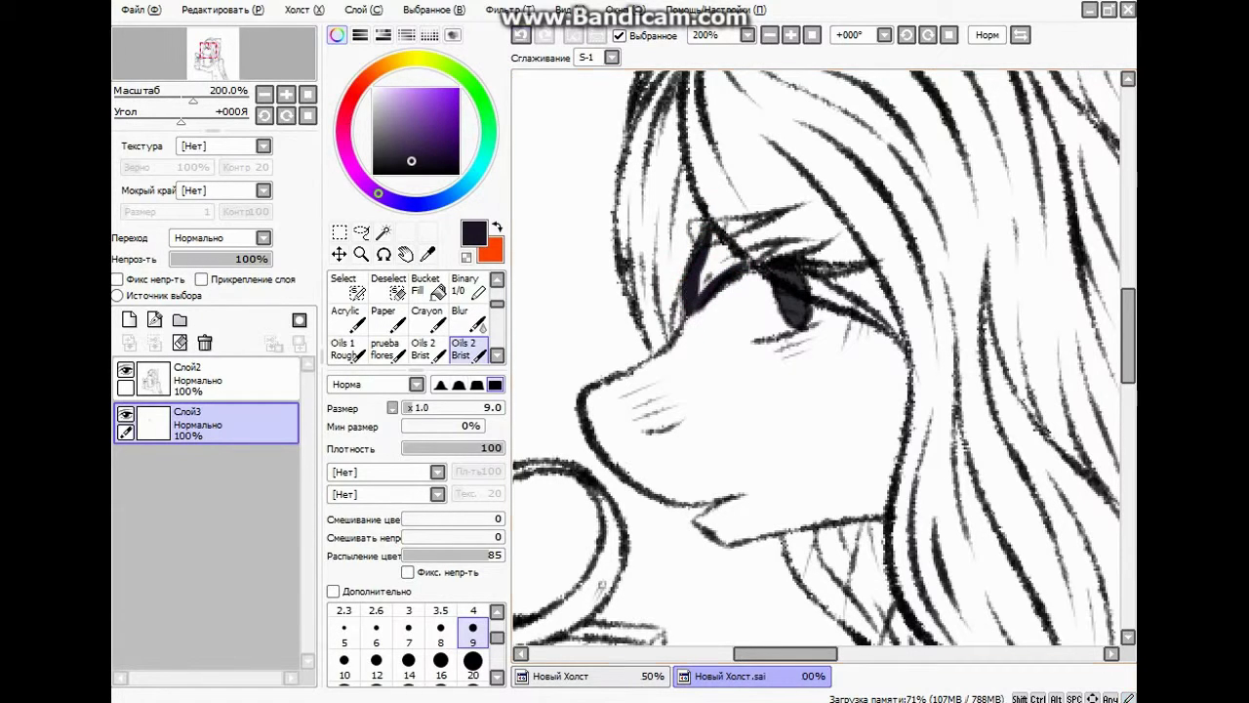
{"action": "left_click", "coordinate": [522, 36]}
{"action": "left_click", "coordinate": [522, 36]}
{"action": "left_click", "coordinate": [522, 36]}
{"action": "left_click", "coordinate": [522, 36]}
{"action": "left_click", "coordinate": [545, 36]}
Block in the torso and pocket with dark purple beneath the line art, using brush size 40.
{"action": "scroll", "coordinate": [949, 308], "scroll_direction": "down", "scroll_amount": 6}
{"action": "scroll", "coordinate": [991, 411], "scroll_direction": "up", "scroll_amount": 4}
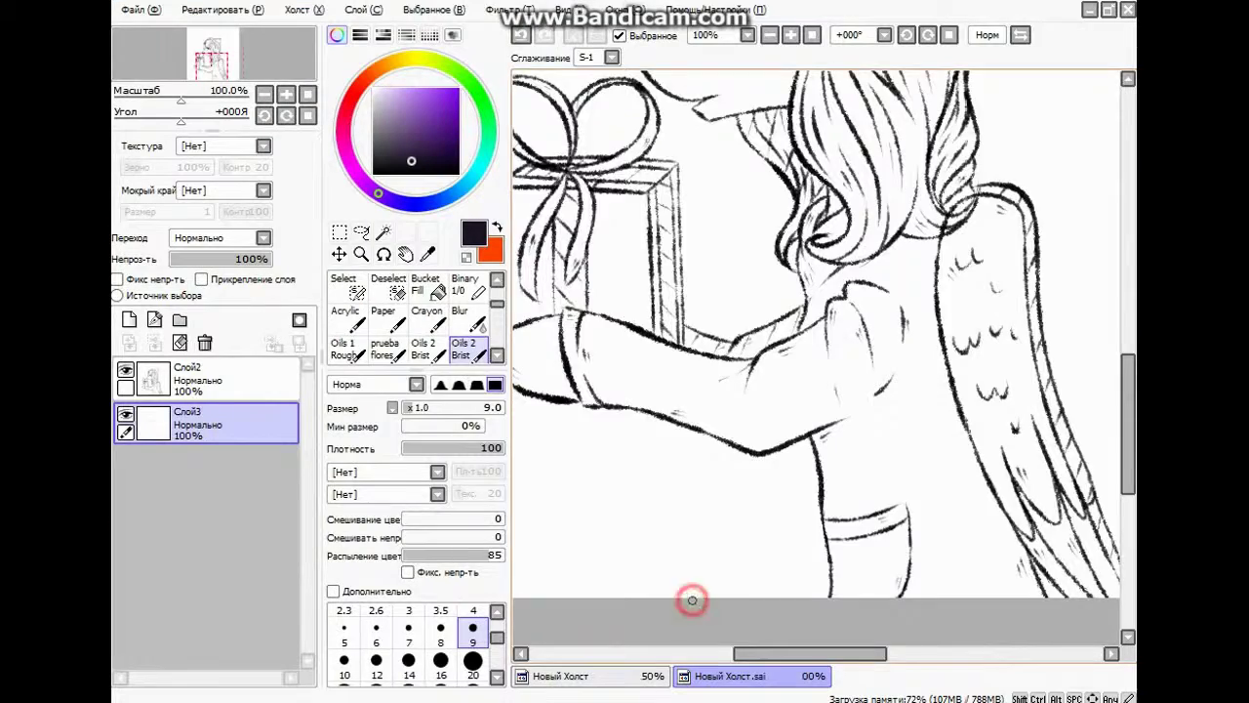
{"action": "scroll", "coordinate": [692, 600], "scroll_direction": "down", "scroll_amount": 4}
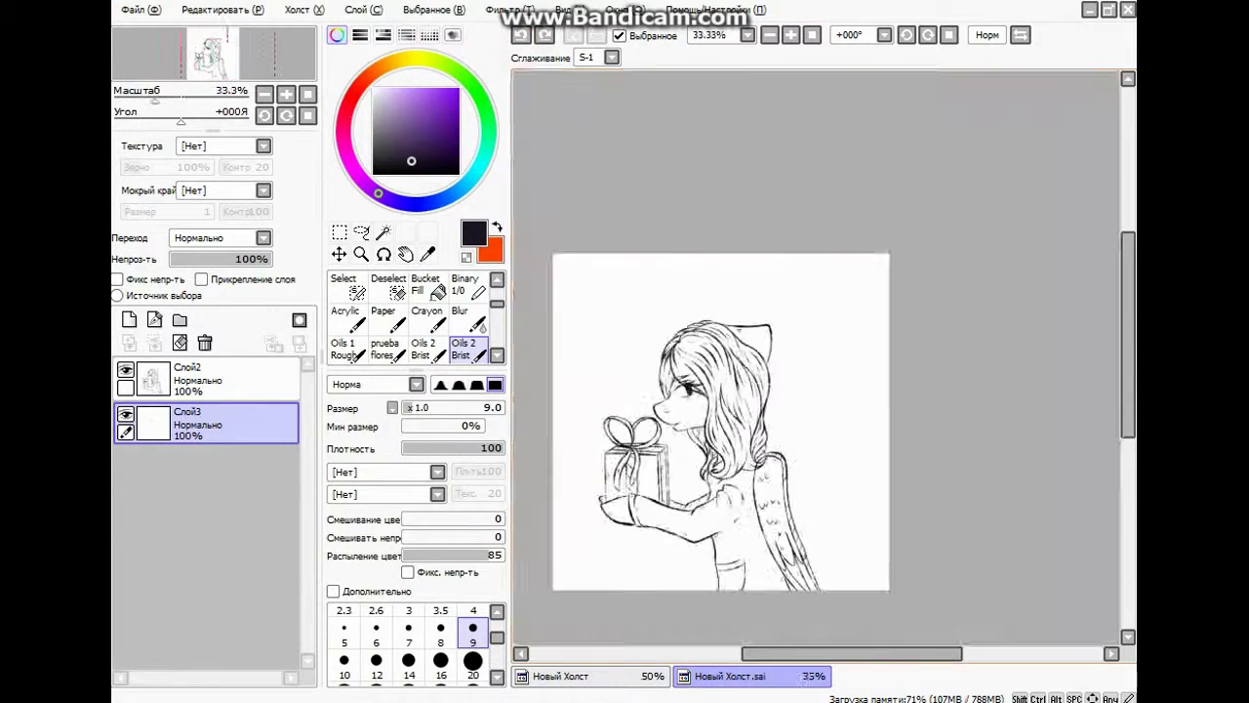
{"action": "scroll", "coordinate": [698, 600], "scroll_direction": "up", "scroll_amount": 3}
{"action": "left_click", "coordinate": [472, 675]}
{"action": "mouse_move", "coordinate": [747, 369]}
{"action": "left_mouse_down"}
{"action": "mouse_move", "coordinate": [766, 507]}
{"action": "mouse_move", "coordinate": [786, 510]}
{"action": "mouse_move", "coordinate": [742, 554]}
{"action": "left_mouse_up"}
{"action": "left_click_drag", "start_coordinate": [497, 637], "coordinate": [498, 648]}
{"action": "left_click", "coordinate": [440, 639]}
{"action": "mouse_move", "coordinate": [773, 377]}
{"action": "left_mouse_down"}
{"action": "mouse_move", "coordinate": [800, 528]}
{"action": "mouse_move", "coordinate": [856, 537]}
{"action": "left_mouse_up"}
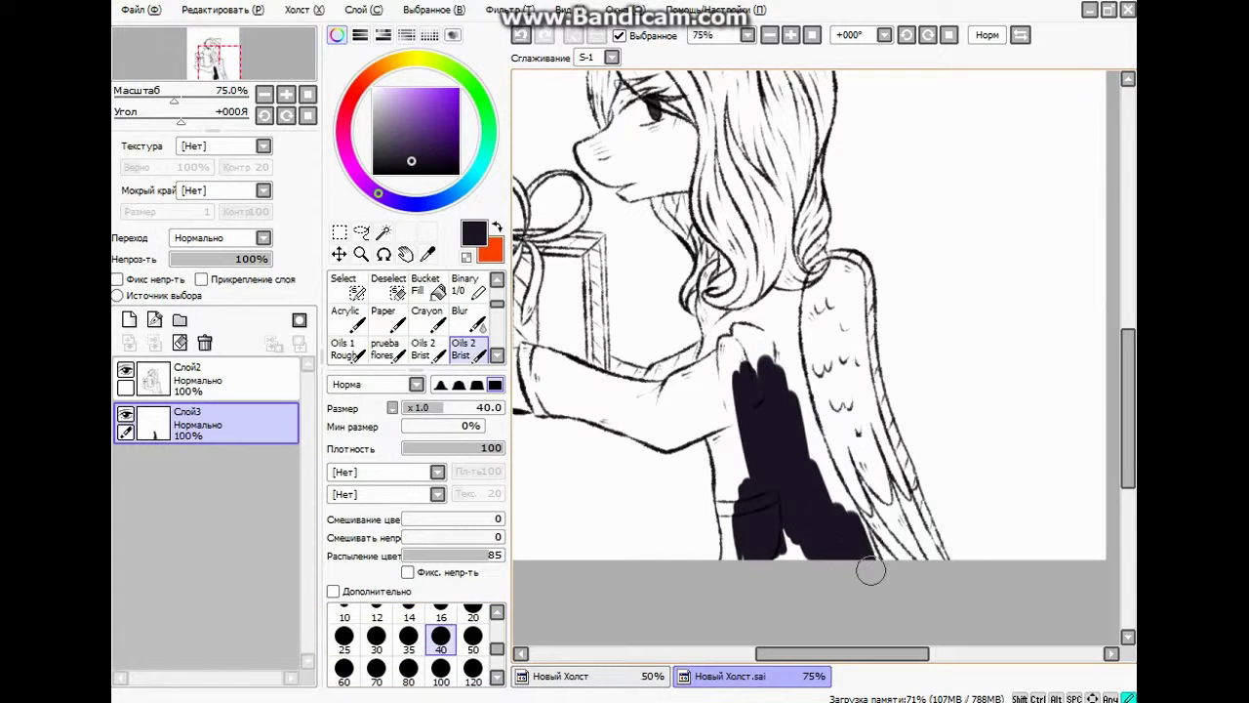
Extend the dark purple fill to the torso's front edge, along the wing and up over the shoulder.
{"action": "scroll", "coordinate": [756, 551], "scroll_direction": "up", "scroll_amount": 2}
{"action": "mouse_move", "coordinate": [722, 244]}
{"action": "left_mouse_down"}
{"action": "mouse_move", "coordinate": [713, 357]}
{"action": "mouse_move", "coordinate": [670, 346]}
{"action": "mouse_move", "coordinate": [696, 516]}
{"action": "mouse_move", "coordinate": [697, 479]}
{"action": "mouse_move", "coordinate": [881, 454]}
{"action": "mouse_move", "coordinate": [948, 514]}
{"action": "mouse_move", "coordinate": [814, 206]}
{"action": "left_mouse_up"}
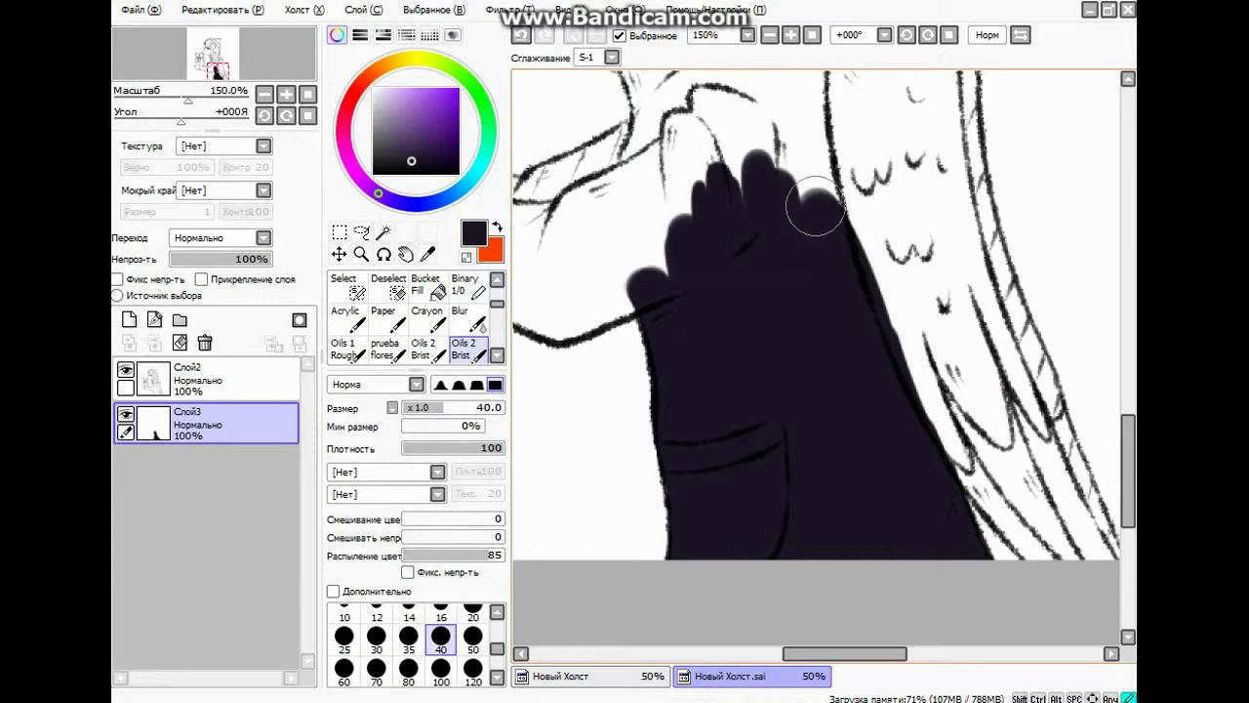
{"action": "scroll", "coordinate": [814, 209], "scroll_direction": "down", "scroll_amount": 2}
{"action": "scroll", "coordinate": [814, 241], "scroll_direction": "up", "scroll_amount": 2}
{"action": "mouse_move", "coordinate": [830, 295]}
{"action": "left_mouse_down"}
{"action": "mouse_move", "coordinate": [847, 430]}
{"action": "mouse_move", "coordinate": [747, 337]}
{"action": "mouse_move", "coordinate": [762, 407]}
{"action": "mouse_move", "coordinate": [794, 369]}
{"action": "left_mouse_up"}
Fill the clothing under the hair and the gaps inside the hair curls with dark purple at brush size 9.
{"action": "left_click_drag", "start_coordinate": [497, 649], "coordinate": [497, 641]}
{"action": "left_click", "coordinate": [473, 616]}
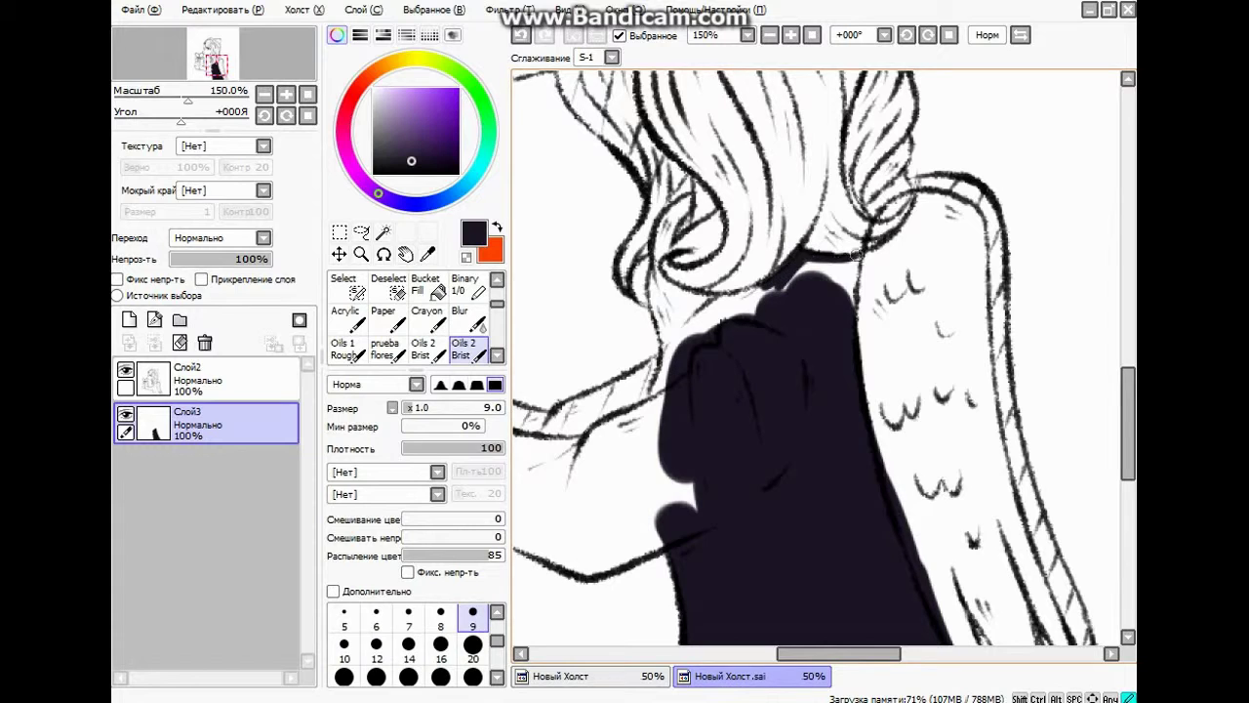
{"action": "left_click_drag", "start_coordinate": [778, 307], "coordinate": [710, 305]}
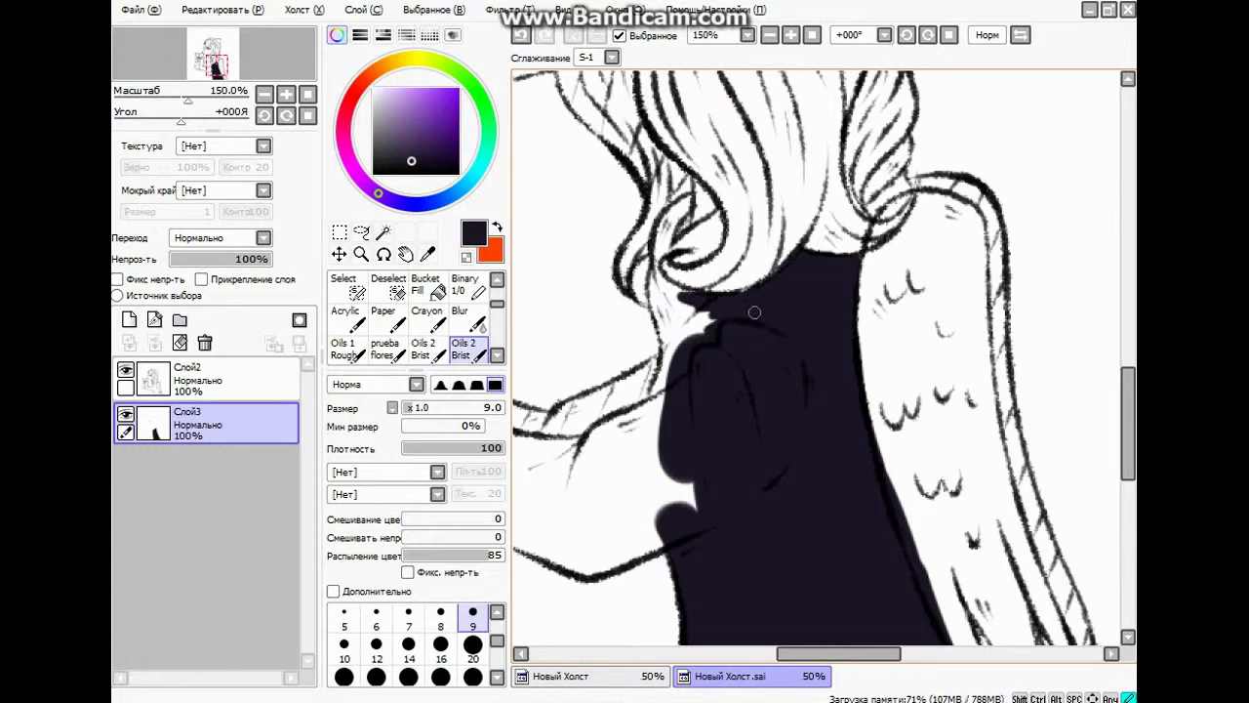
{"action": "scroll", "coordinate": [746, 195], "scroll_direction": "up", "scroll_amount": 1}
{"action": "left_click_drag", "start_coordinate": [691, 233], "coordinate": [659, 276]}
{"action": "left_click_drag", "start_coordinate": [694, 212], "coordinate": [718, 248]}
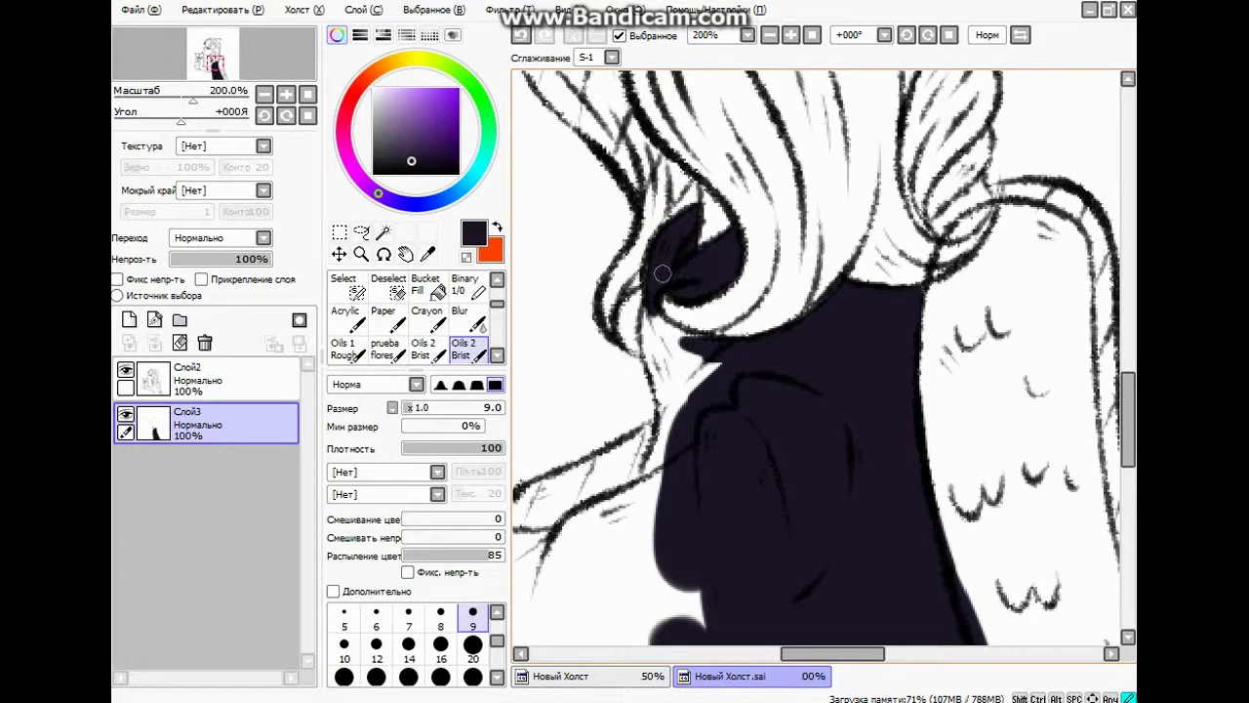
Fill the collar and chest in front of the hair down to the arm at brush size 14.
{"action": "left_click", "coordinate": [408, 644]}
{"action": "mouse_move", "coordinate": [673, 312]}
{"action": "left_mouse_down"}
{"action": "mouse_move", "coordinate": [646, 344]}
{"action": "mouse_move", "coordinate": [669, 416]}
{"action": "mouse_move", "coordinate": [646, 480]}
{"action": "left_mouse_up"}
{"action": "scroll", "coordinate": [691, 347], "scroll_direction": "down", "scroll_amount": 4}
{"action": "scroll", "coordinate": [842, 454], "scroll_direction": "up", "scroll_amount": 4}
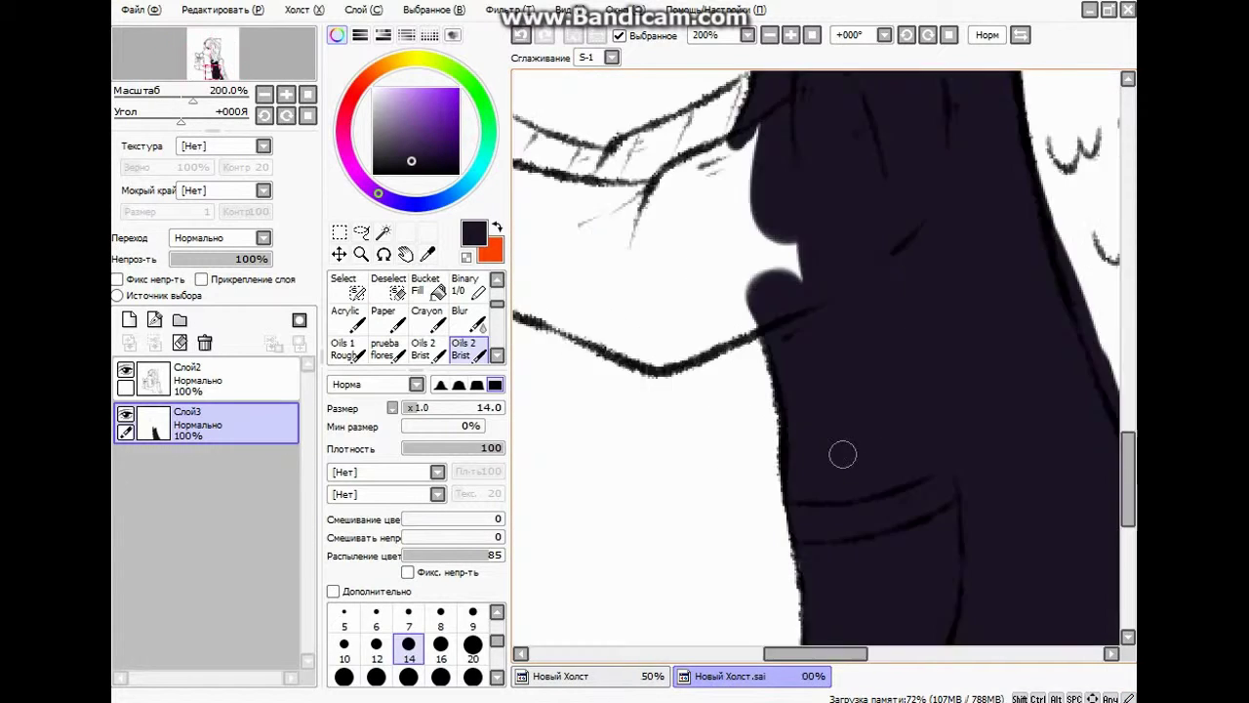
Fill the sleeve's cuff near the hoof with dark purple, using brush sizes 4 and 9.
{"action": "scroll", "coordinate": [839, 451], "scroll_direction": "down", "scroll_amount": 4}
{"action": "scroll", "coordinate": [705, 387], "scroll_direction": "up", "scroll_amount": 4}
{"action": "mouse_move", "coordinate": [641, 353]}
{"action": "left_mouse_down"}
{"action": "mouse_move", "coordinate": [639, 392]}
{"action": "mouse_move", "coordinate": [660, 452]}
{"action": "mouse_move", "coordinate": [618, 304]}
{"action": "left_mouse_up"}
{"action": "left_click", "coordinate": [521, 36]}
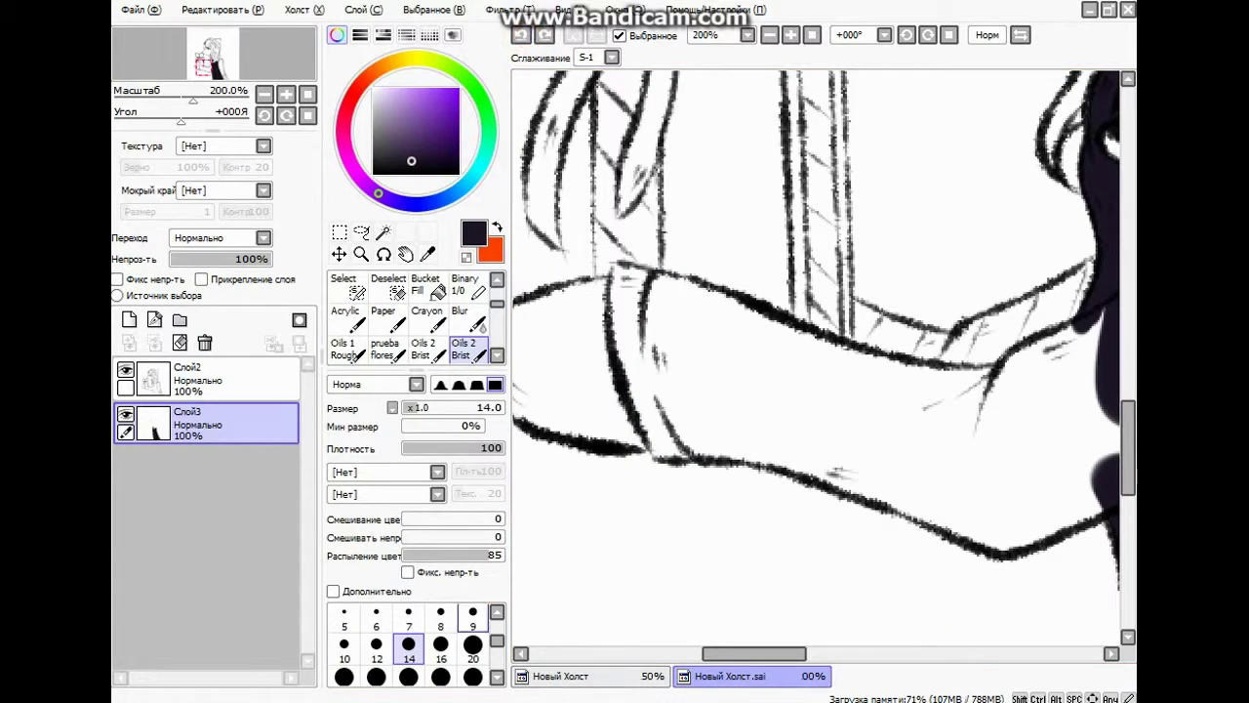
{"action": "scroll", "coordinate": [443, 618], "scroll_direction": "up", "scroll_amount": 1}
{"action": "left_click", "coordinate": [474, 618]}
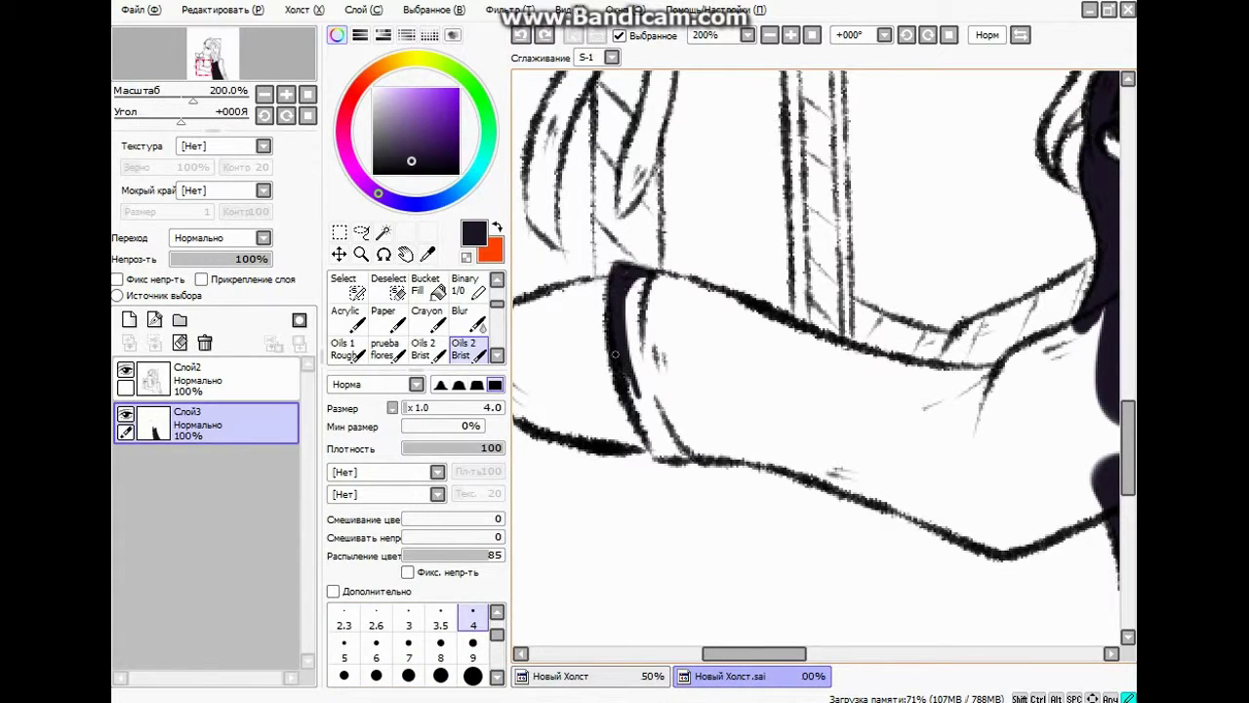
{"action": "key", "text": "bracketright"}
{"action": "key", "text": "bracketright"}
{"action": "key", "text": "bracketright"}
{"action": "key", "text": "bracketright"}
{"action": "key", "text": "bracketright"}
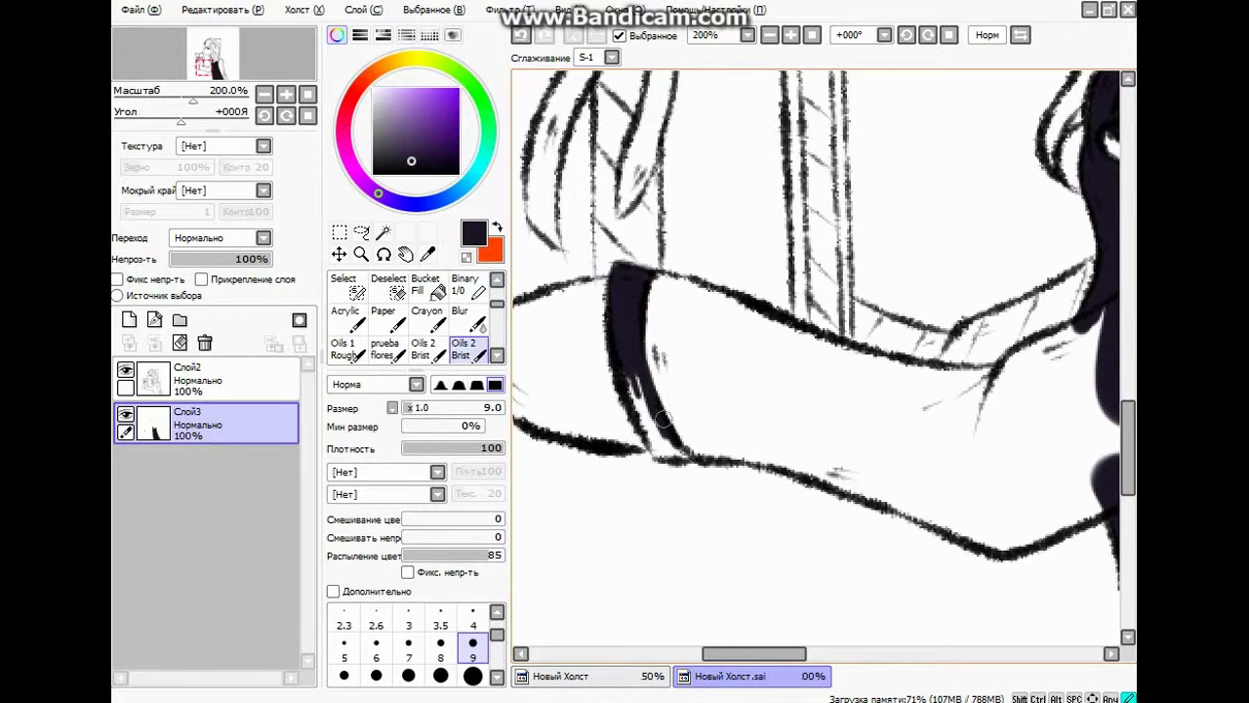
Fill the forearm of the sleeve next to the cuff with dark purple at brush size 16.
{"action": "left_click_drag", "start_coordinate": [755, 654], "coordinate": [772, 654]}
{"action": "left_click", "coordinate": [441, 672]}
{"action": "mouse_move", "coordinate": [566, 345]}
{"action": "left_mouse_down"}
{"action": "mouse_move", "coordinate": [603, 439]}
{"action": "mouse_move", "coordinate": [548, 302]}
{"action": "mouse_move", "coordinate": [683, 327]}
{"action": "mouse_move", "coordinate": [673, 386]}
{"action": "mouse_move", "coordinate": [791, 495]}
{"action": "left_mouse_up"}
{"action": "key", "text": "e"}
{"action": "key", "text": "b"}
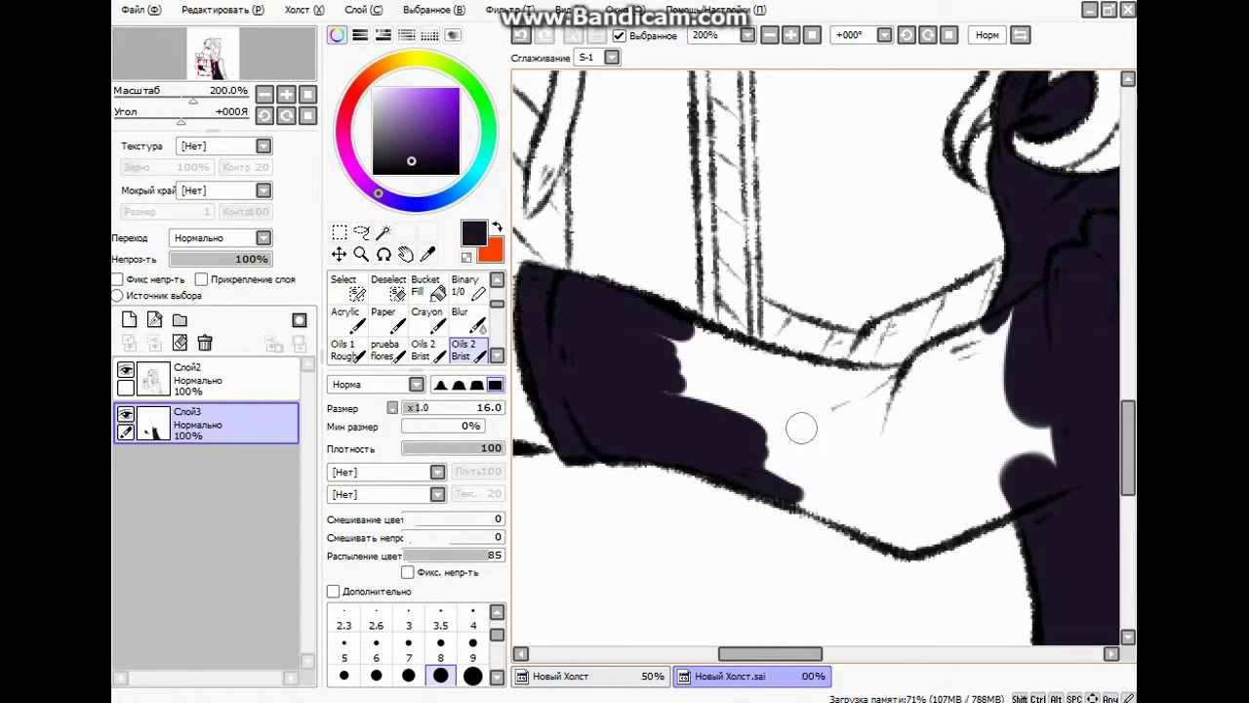
Fill the upper arm of the sleeve from the shoulder toward the elbow with dark purple strokes.
{"action": "scroll", "coordinate": [800, 428], "scroll_direction": "down", "scroll_amount": 1}
{"action": "left_click_drag", "start_coordinate": [854, 404], "coordinate": [709, 395]}
{"action": "mouse_move", "coordinate": [810, 320]}
{"action": "left_mouse_down"}
{"action": "mouse_move", "coordinate": [748, 368]}
{"action": "mouse_move", "coordinate": [859, 402]}
{"action": "mouse_move", "coordinate": [803, 458]}
{"action": "left_mouse_up"}
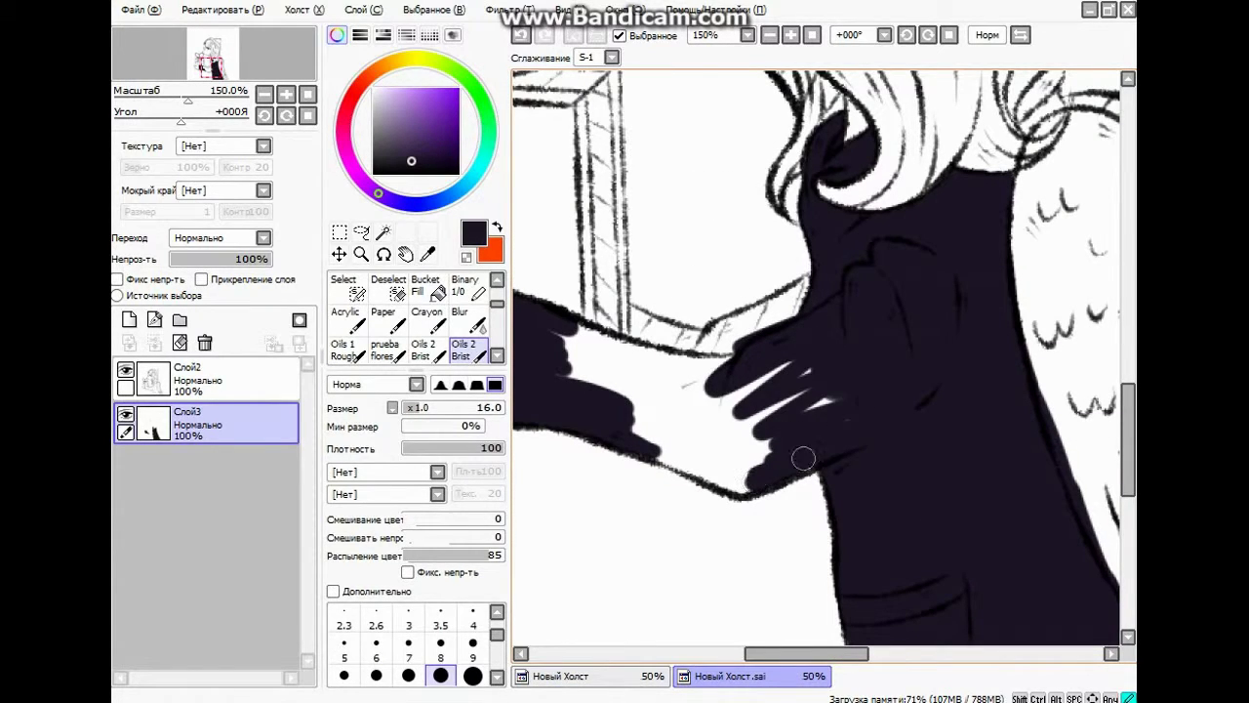
Cover the remaining white area in the middle of the sleeve at brush size 20.
{"action": "left_click_drag", "start_coordinate": [541, 364], "coordinate": [657, 395]}
{"action": "mouse_move", "coordinate": [526, 334]}
{"action": "left_mouse_down"}
{"action": "mouse_move", "coordinate": [764, 376]}
{"action": "mouse_move", "coordinate": [631, 389]}
{"action": "mouse_move", "coordinate": [740, 481]}
{"action": "left_mouse_up"}
{"action": "left_click", "coordinate": [521, 35]}
{"action": "mouse_move", "coordinate": [564, 343]}
{"action": "left_mouse_down"}
{"action": "mouse_move", "coordinate": [650, 425]}
{"action": "mouse_move", "coordinate": [678, 441]}
{"action": "left_mouse_up"}
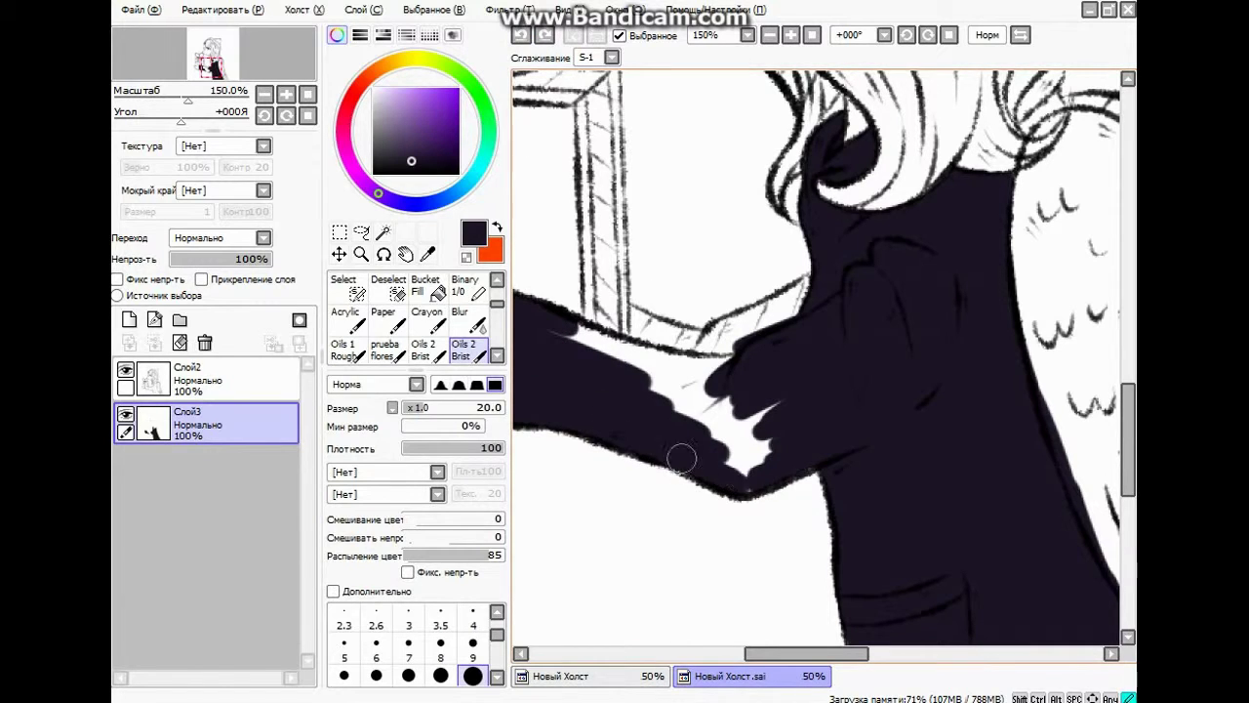
{"action": "mouse_move", "coordinate": [815, 459]}
{"action": "left_mouse_down"}
{"action": "mouse_move", "coordinate": [767, 450]}
{"action": "mouse_move", "coordinate": [753, 422]}
{"action": "left_mouse_up"}
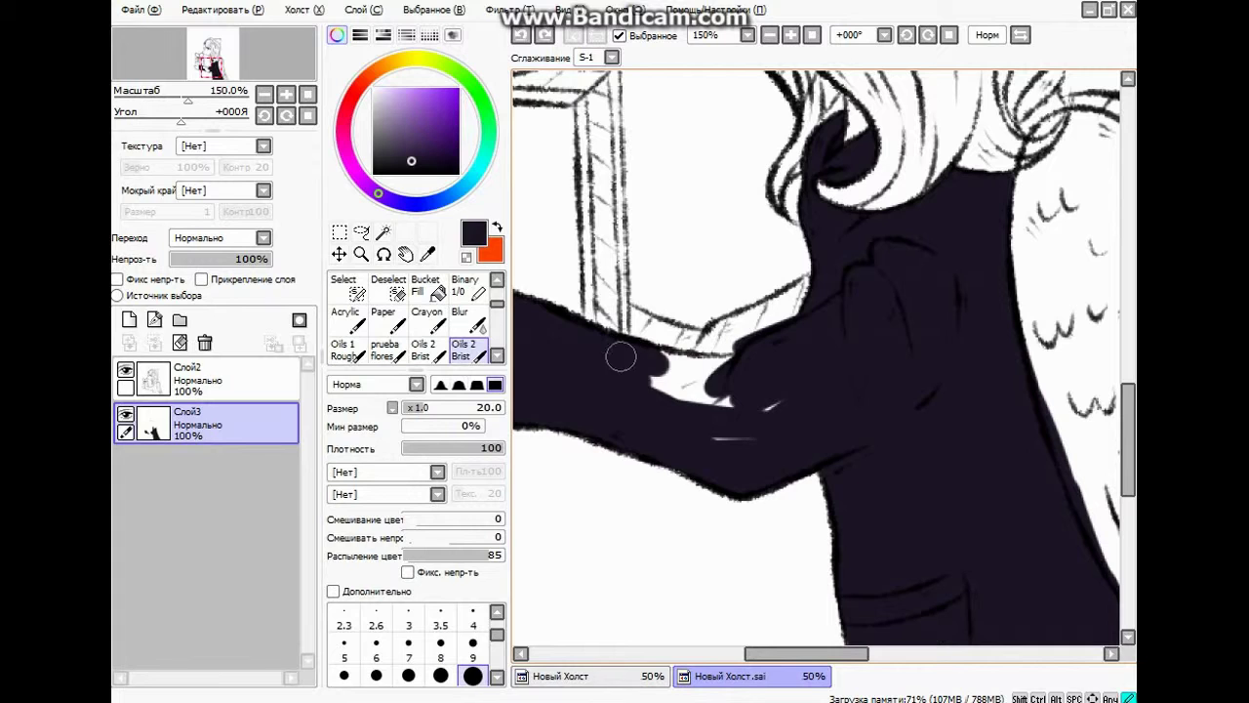
{"action": "left_click_drag", "start_coordinate": [620, 357], "coordinate": [708, 371]}
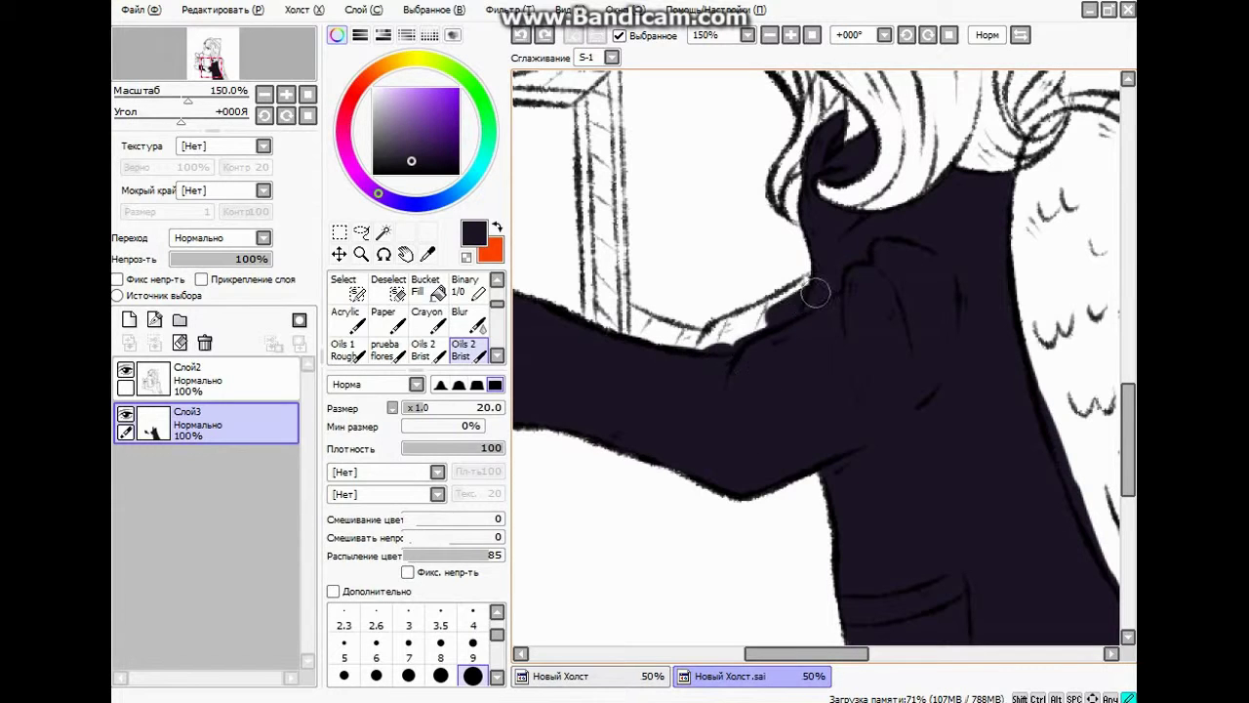
Fill the narrow strip of clothing above the arm between the gift box and the collar, reducing the brush to size 9.
{"action": "left_click_drag", "start_coordinate": [739, 328], "coordinate": [756, 325]}
{"action": "scroll", "coordinate": [749, 315], "scroll_direction": "up", "scroll_amount": 4}
{"action": "scroll", "coordinate": [848, 315], "scroll_direction": "down", "scroll_amount": 4}
{"action": "scroll", "coordinate": [759, 499], "scroll_direction": "up", "scroll_amount": 3}
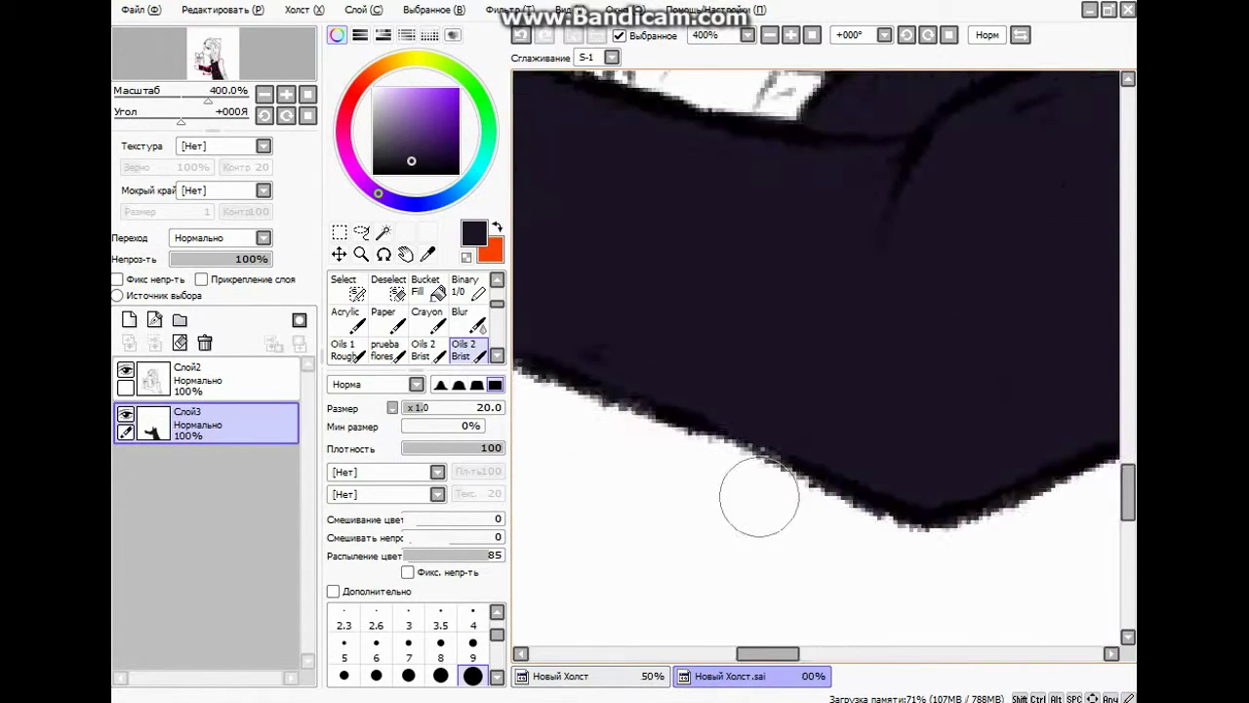
{"action": "scroll", "coordinate": [761, 497], "scroll_direction": "down", "scroll_amount": 3}
{"action": "scroll", "coordinate": [734, 342], "scroll_direction": "up", "scroll_amount": 4}
{"action": "left_click", "coordinate": [473, 646]}
{"action": "mouse_move", "coordinate": [665, 330]}
{"action": "left_mouse_down"}
{"action": "mouse_move", "coordinate": [732, 368]}
{"action": "mouse_move", "coordinate": [850, 399]}
{"action": "mouse_move", "coordinate": [904, 461]}
{"action": "mouse_move", "coordinate": [684, 424]}
{"action": "mouse_move", "coordinate": [732, 312]}
{"action": "left_mouse_up"}
{"action": "scroll", "coordinate": [770, 556], "scroll_direction": "down", "scroll_amount": 7}
{"action": "scroll", "coordinate": [827, 408], "scroll_direction": "up", "scroll_amount": 2}
{"action": "scroll", "coordinate": [847, 420], "scroll_direction": "up", "scroll_amount": 7}
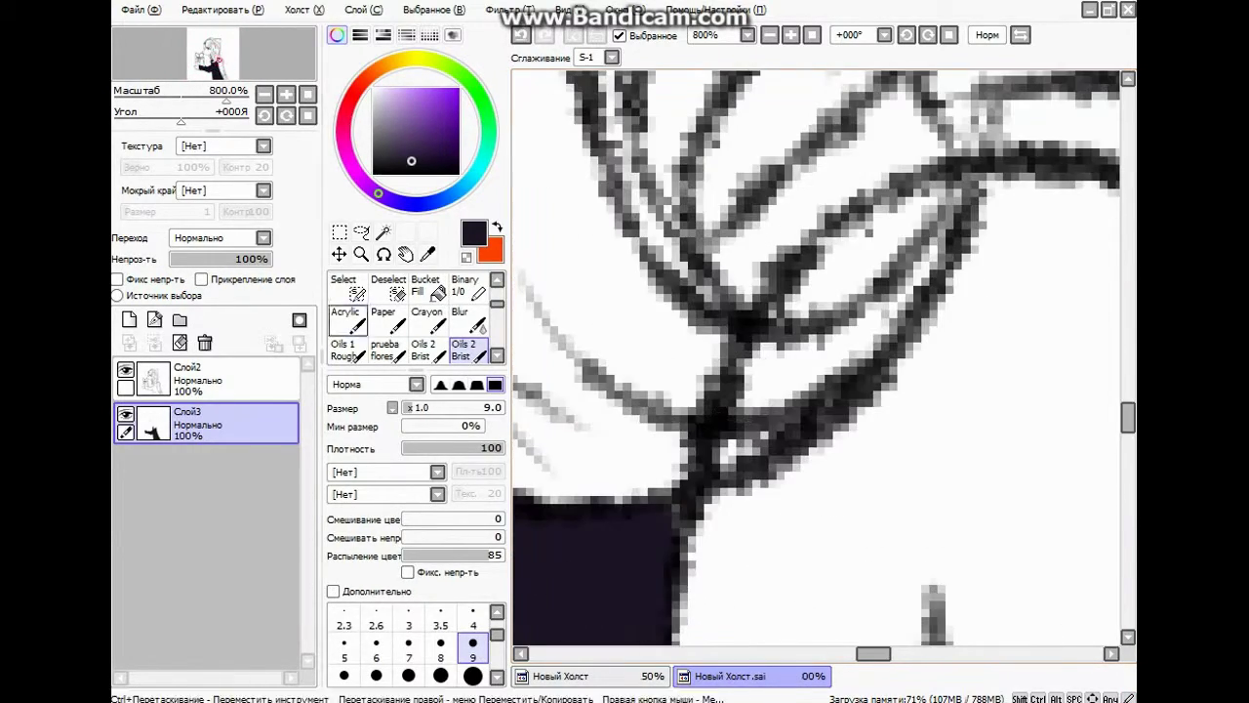
Erase the stray line-art segment crossing the hair curl beside the wing base on layer Слой2 with the hard eraser, starting at size 4.
{"action": "scroll", "coordinate": [469, 302], "scroll_direction": "up", "scroll_amount": 3}
{"action": "left_click", "coordinate": [468, 286]}
{"action": "left_click", "coordinate": [239, 378]}
{"action": "left_click", "coordinate": [472, 581]}
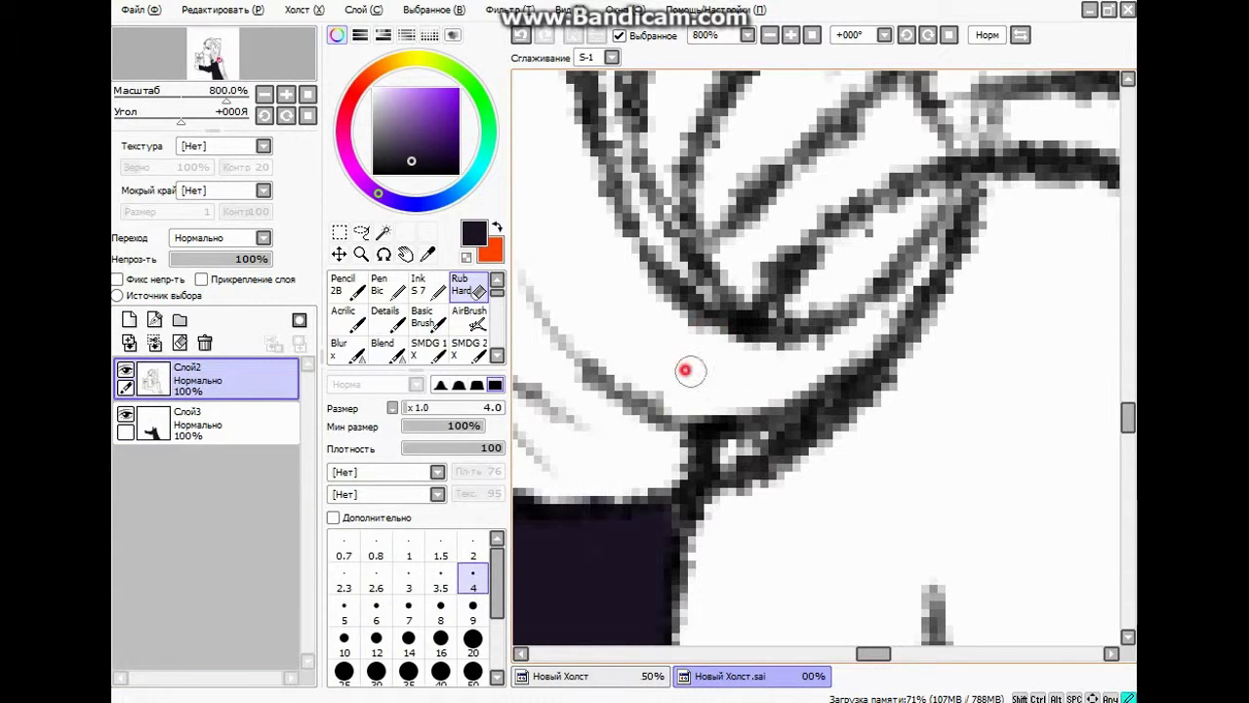
{"action": "left_click", "coordinate": [408, 579]}
{"action": "scroll", "coordinate": [716, 452], "scroll_direction": "down", "scroll_amount": 6}
{"action": "scroll", "coordinate": [743, 287], "scroll_direction": "up", "scroll_amount": 4}
{"action": "scroll", "coordinate": [747, 299], "scroll_direction": "down", "scroll_amount": 3}
{"action": "scroll", "coordinate": [466, 319], "scroll_direction": "down", "scroll_amount": 3}
Paint the small clothing gap between the hair curl and the wing base dark purple with the Oils 2 brush at size 7.
{"action": "left_click", "coordinate": [468, 319]}
{"action": "scroll", "coordinate": [639, 349], "scroll_direction": "up", "scroll_amount": 2}
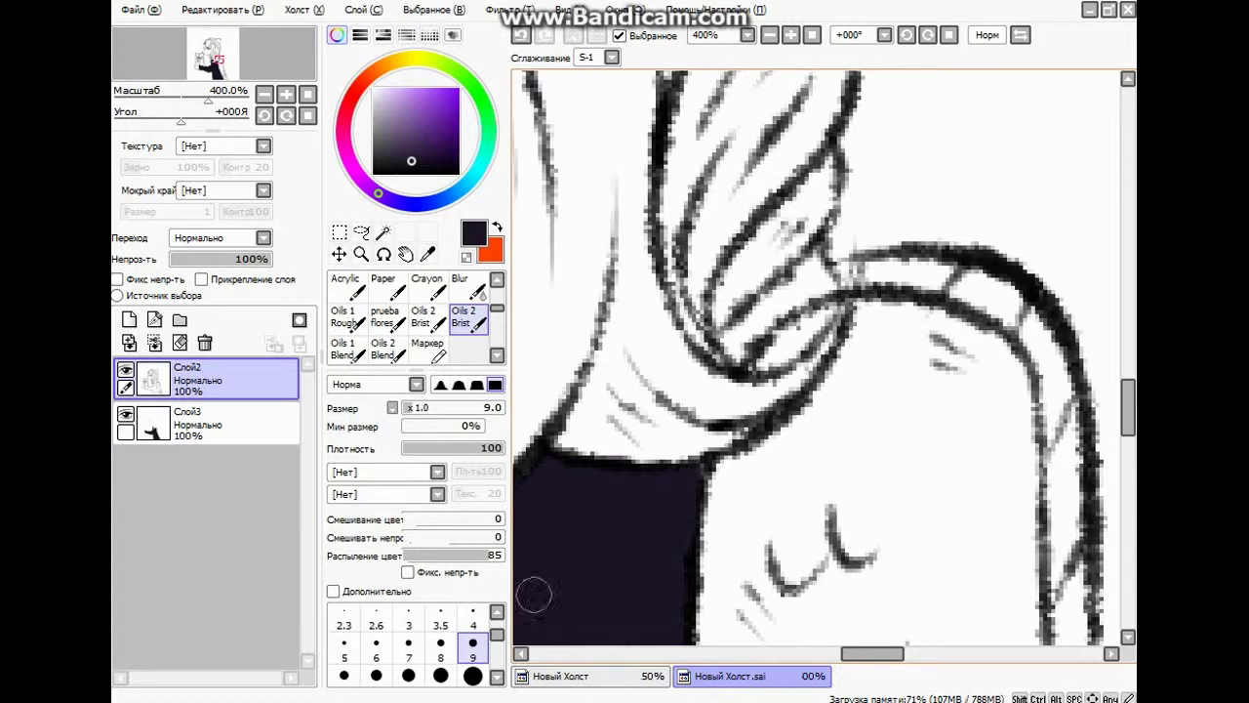
{"action": "key", "text": "bracketleft"}
{"action": "key", "text": "bracketleft"}
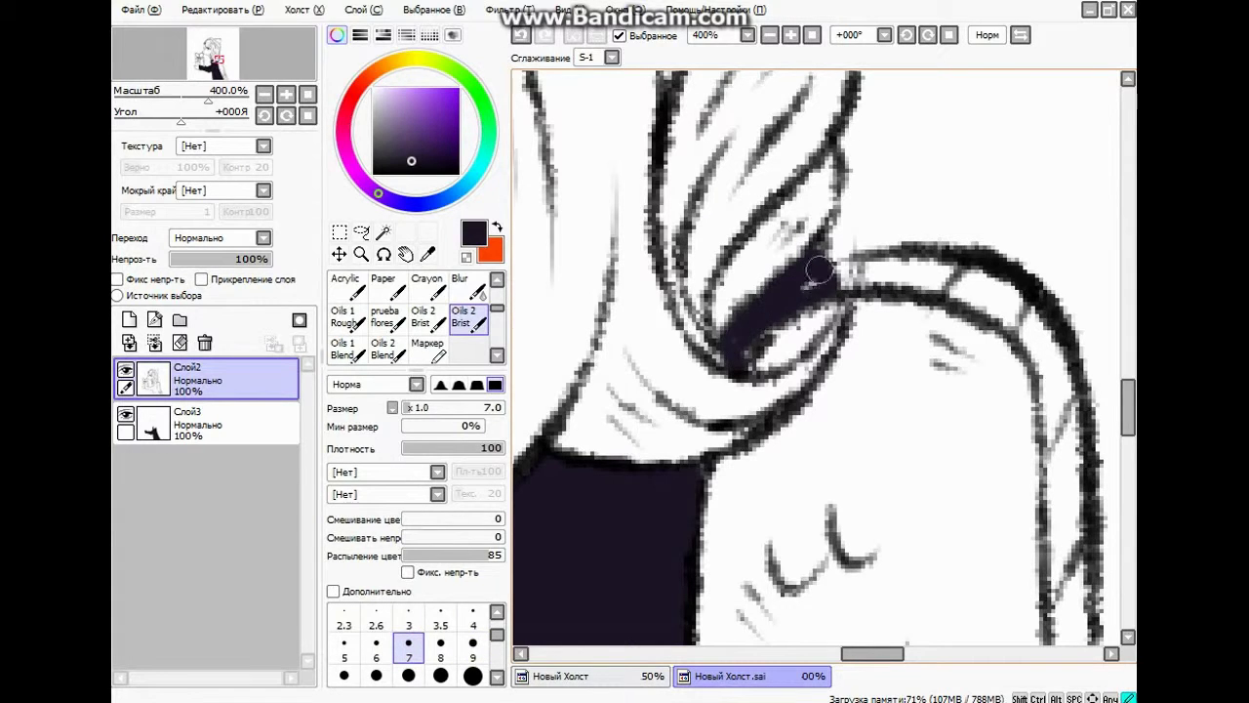
{"action": "scroll", "coordinate": [765, 235], "scroll_direction": "up", "scroll_amount": 4}
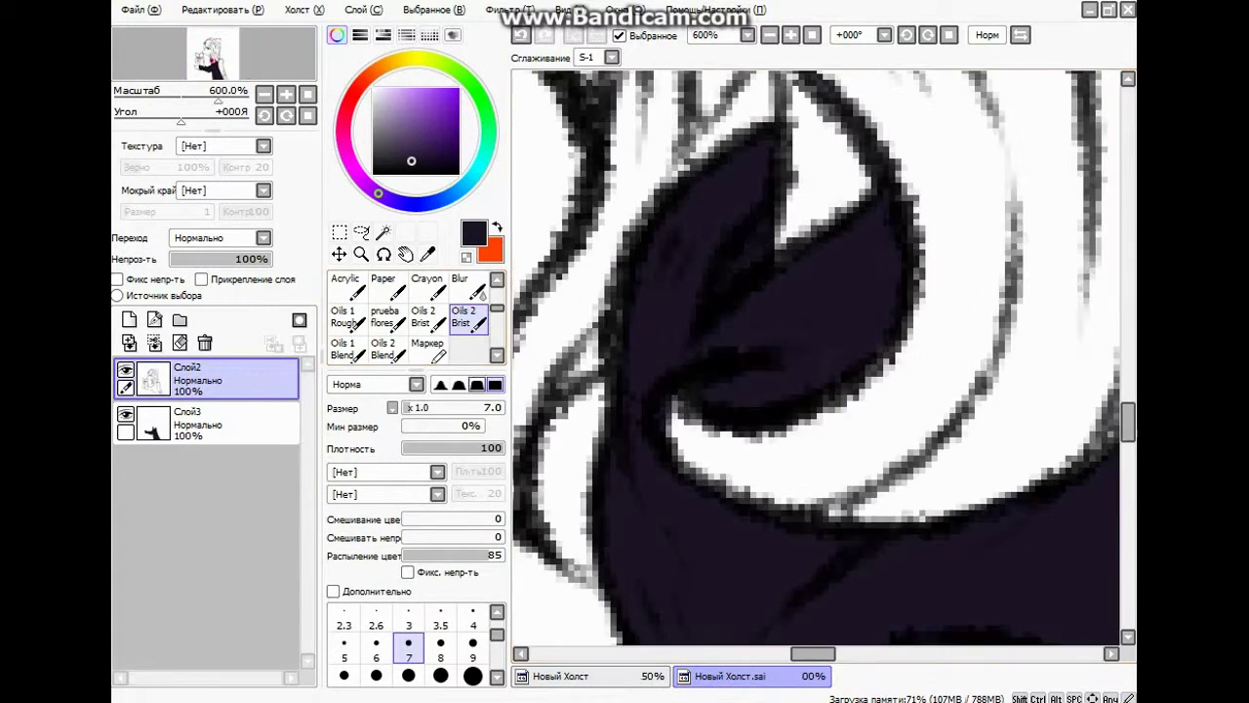
Try to erase line work around the curled hair tip at the collar, then undo the last two changes.
{"action": "key", "text": "e"}
{"action": "mouse_move", "coordinate": [671, 372]}
{"action": "left_mouse_down"}
{"action": "mouse_move", "coordinate": [663, 449]}
{"action": "mouse_move", "coordinate": [679, 429]}
{"action": "left_mouse_up"}
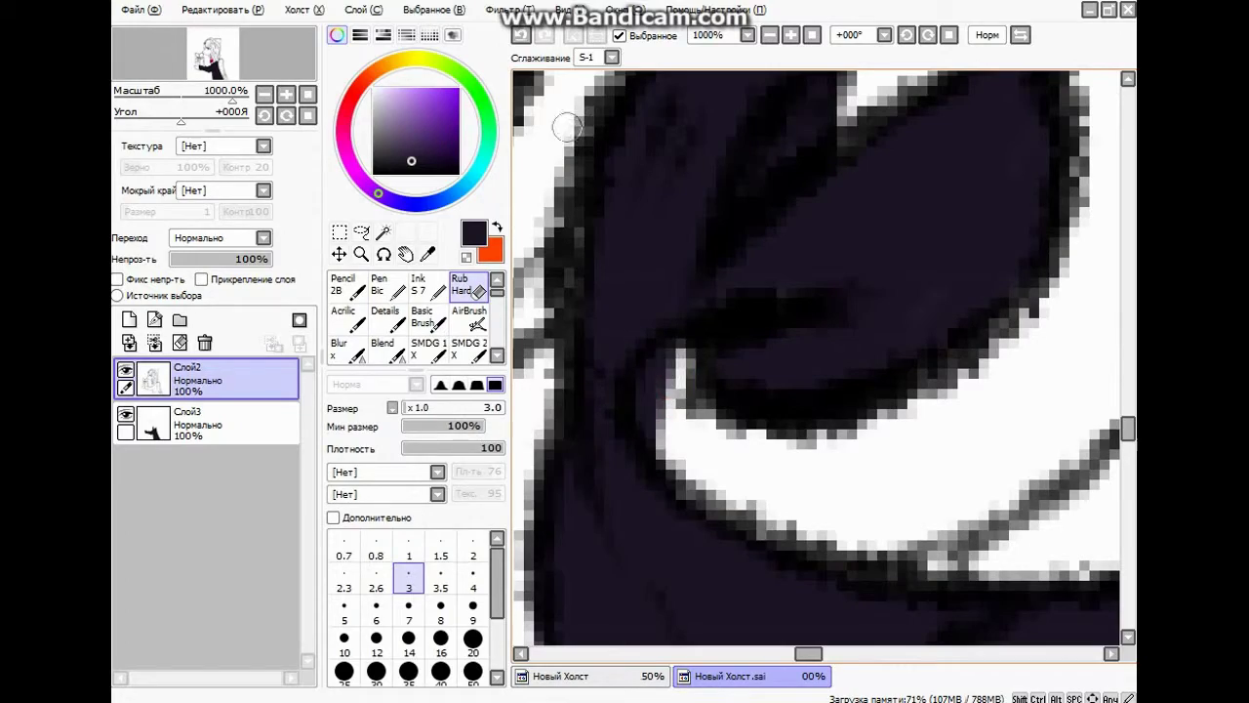
{"action": "left_click", "coordinate": [521, 36]}
{"action": "left_click", "coordinate": [521, 36]}
Make layer Слой3 active and sample the brown hair swatch beside the character in the reference drawing.
{"action": "left_click", "coordinate": [230, 424]}
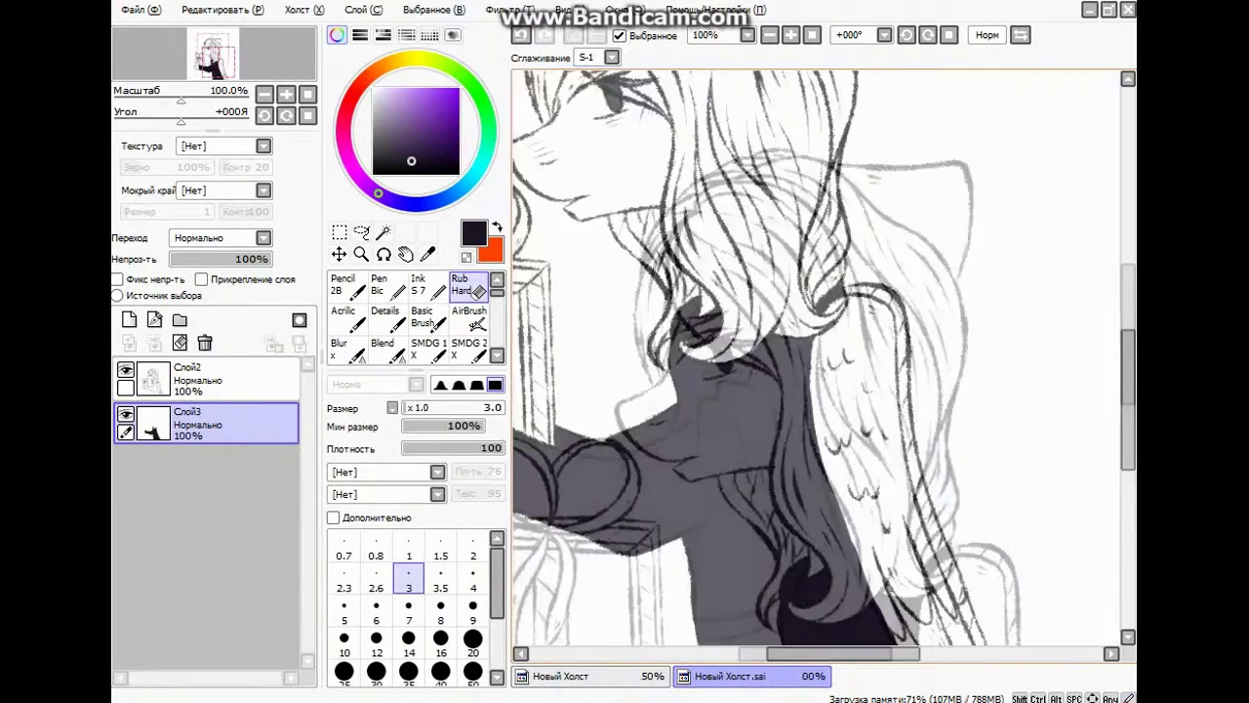
{"action": "scroll", "coordinate": [824, 264], "scroll_direction": "up", "scroll_amount": 3}
{"action": "right_click", "coordinate": [875, 342]}
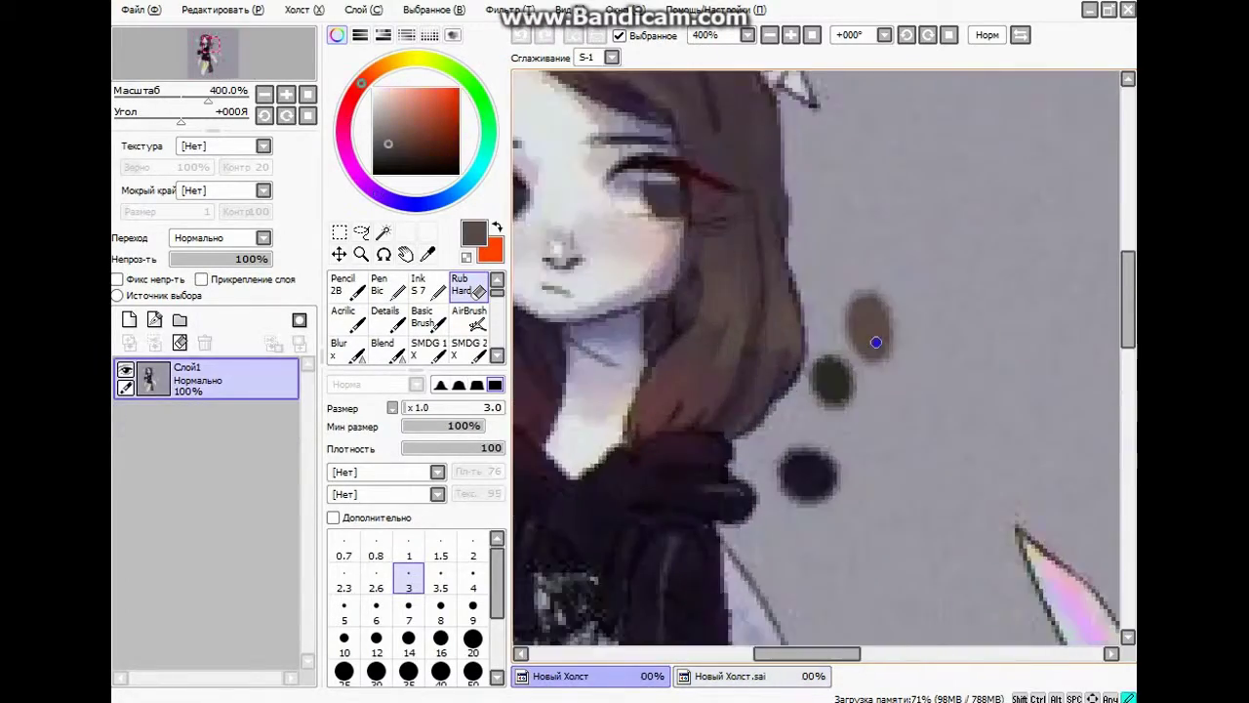
{"action": "scroll", "coordinate": [855, 343], "scroll_direction": "down", "scroll_amount": 2}
{"action": "scroll", "coordinate": [779, 343], "scroll_direction": "up", "scroll_amount": 1}
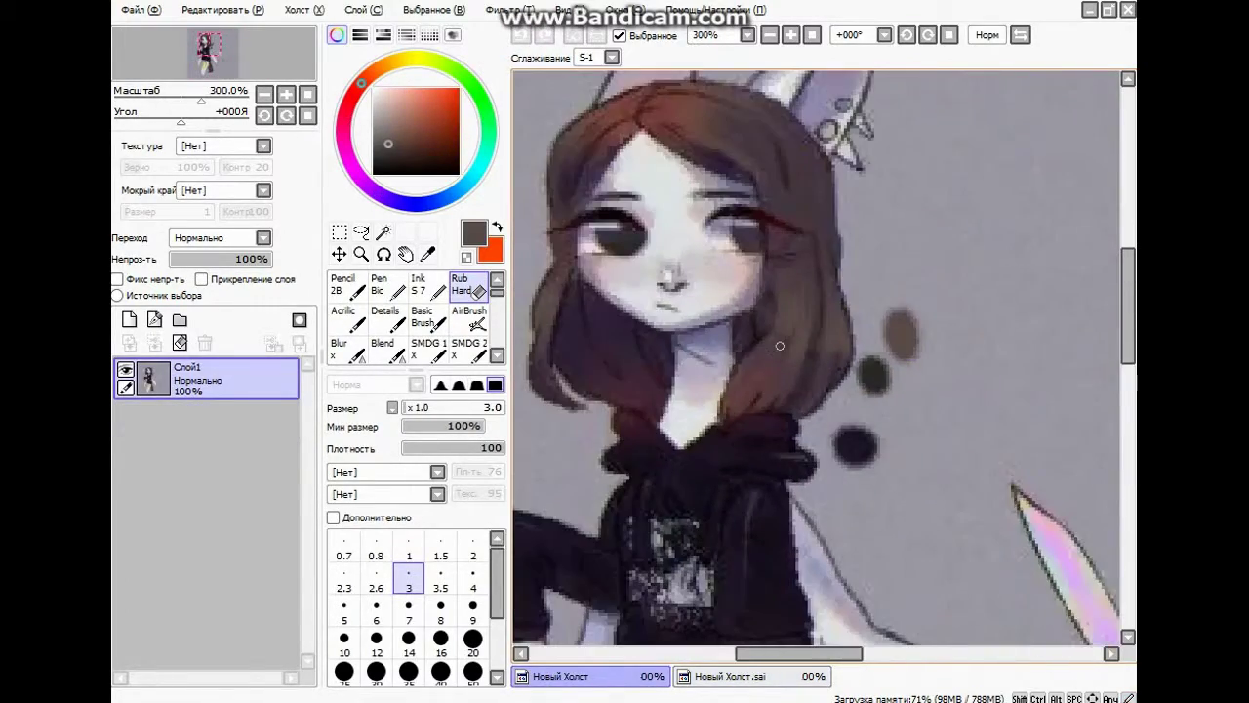
{"action": "scroll", "coordinate": [793, 359], "scroll_direction": "down", "scroll_amount": 1}
{"action": "scroll", "coordinate": [767, 188], "scroll_direction": "up", "scroll_amount": 1}
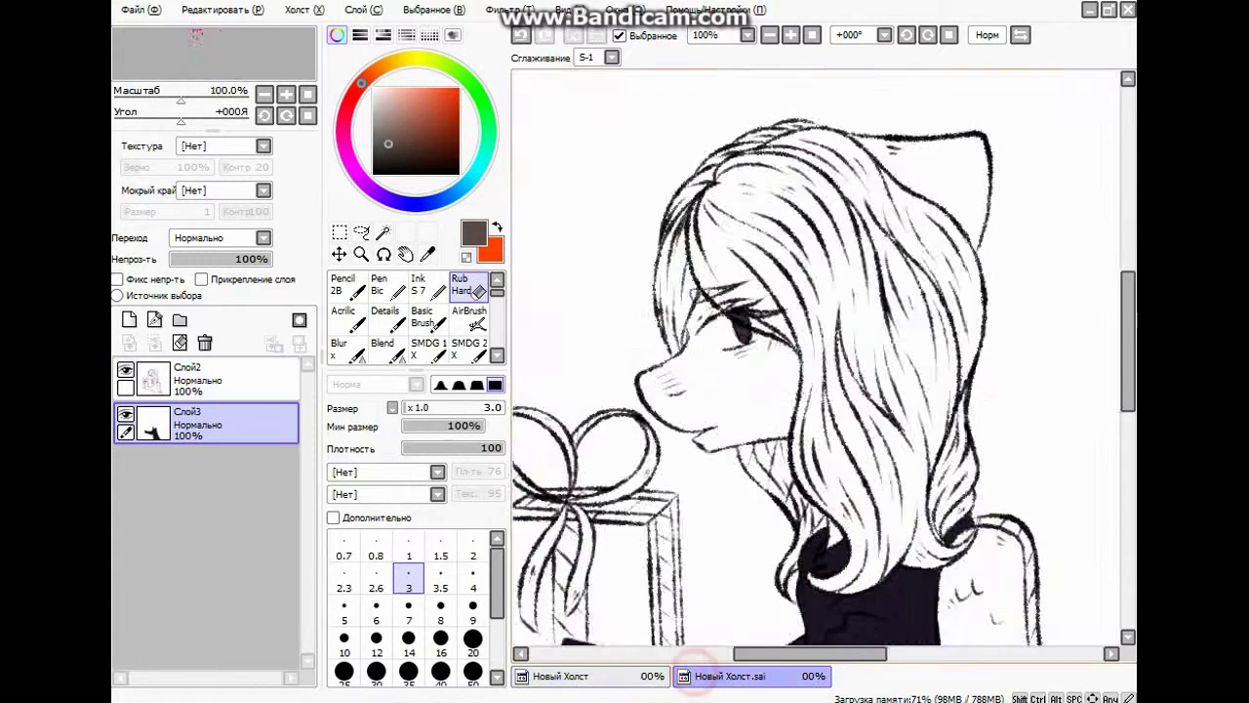
Fill the main mass of hair from the crown down the back with brown at brush size 50.
{"action": "mouse_move", "coordinate": [712, 225]}
{"action": "left_mouse_down"}
{"action": "mouse_move", "coordinate": [676, 195]}
{"action": "mouse_move", "coordinate": [645, 239]}
{"action": "mouse_move", "coordinate": [654, 258]}
{"action": "mouse_move", "coordinate": [644, 256]}
{"action": "mouse_move", "coordinate": [683, 293]}
{"action": "mouse_move", "coordinate": [763, 313]}
{"action": "mouse_move", "coordinate": [803, 252]}
{"action": "mouse_move", "coordinate": [809, 339]}
{"action": "mouse_move", "coordinate": [851, 322]}
{"action": "mouse_move", "coordinate": [855, 429]}
{"action": "mouse_move", "coordinate": [850, 382]}
{"action": "mouse_move", "coordinate": [794, 423]}
{"action": "mouse_move", "coordinate": [755, 316]}
{"action": "mouse_move", "coordinate": [742, 198]}
{"action": "mouse_move", "coordinate": [725, 178]}
{"action": "mouse_move", "coordinate": [769, 180]}
{"action": "mouse_move", "coordinate": [755, 160]}
{"action": "mouse_move", "coordinate": [858, 265]}
{"action": "left_mouse_up"}
{"action": "key", "text": "["}
{"action": "key", "text": "["}
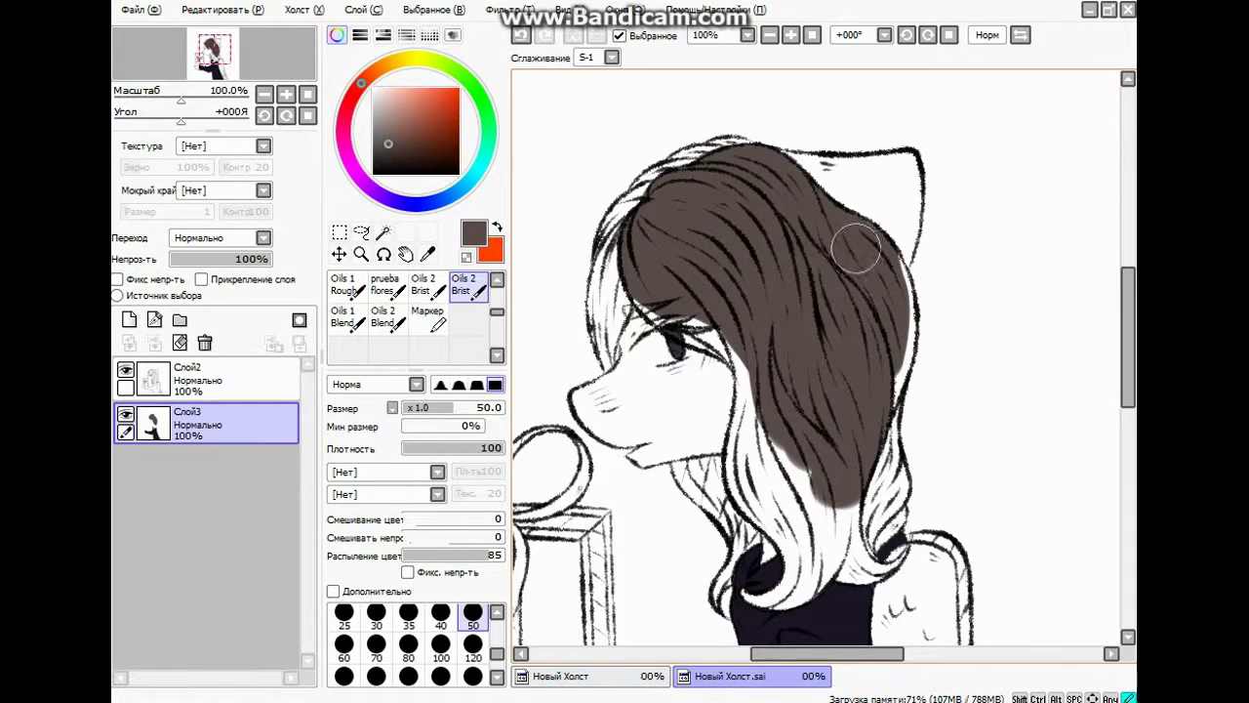
Fill the rear edge of the hair below the ear with brown at brush size 20, undoing a stray stroke near the ear.
{"action": "left_click_drag", "start_coordinate": [924, 341], "coordinate": [854, 273]}
{"action": "key", "text": "bracketleft"}
{"action": "key", "text": "bracketleft"}
{"action": "key", "text": "bracketleft"}
{"action": "key", "text": "bracketleft"}
{"action": "key", "text": "bracketleft"}
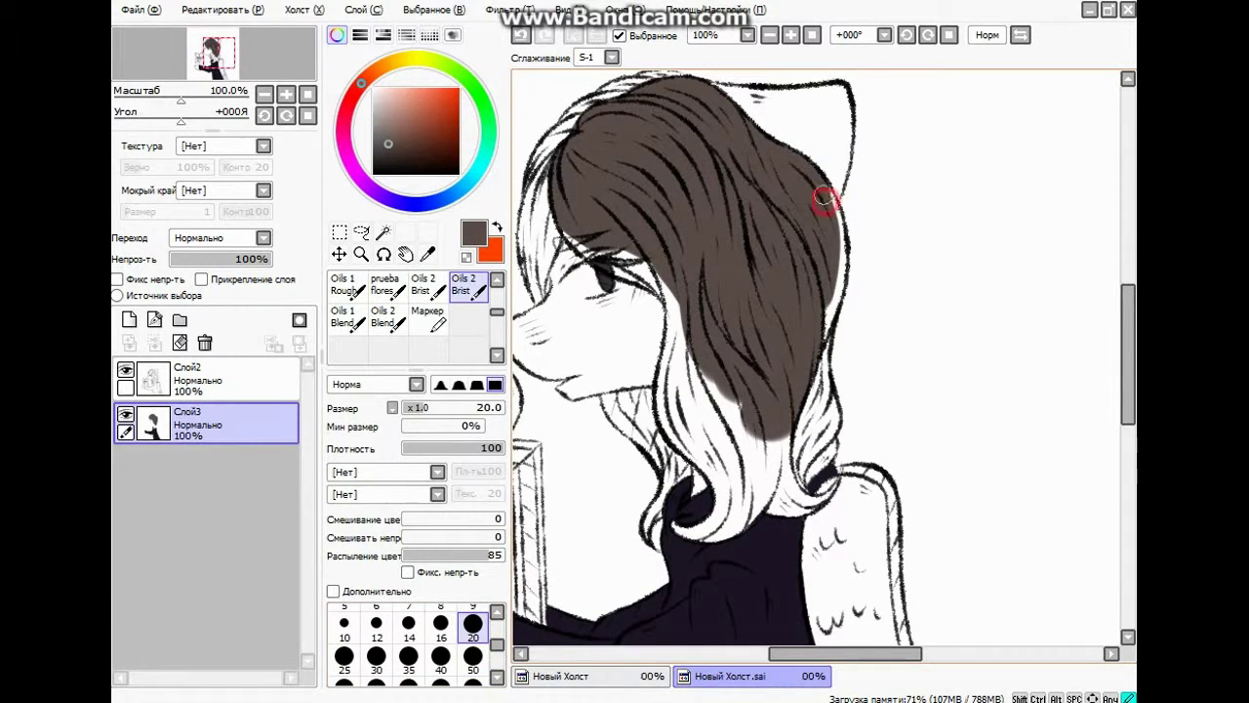
{"action": "key", "text": "ctrl+z"}
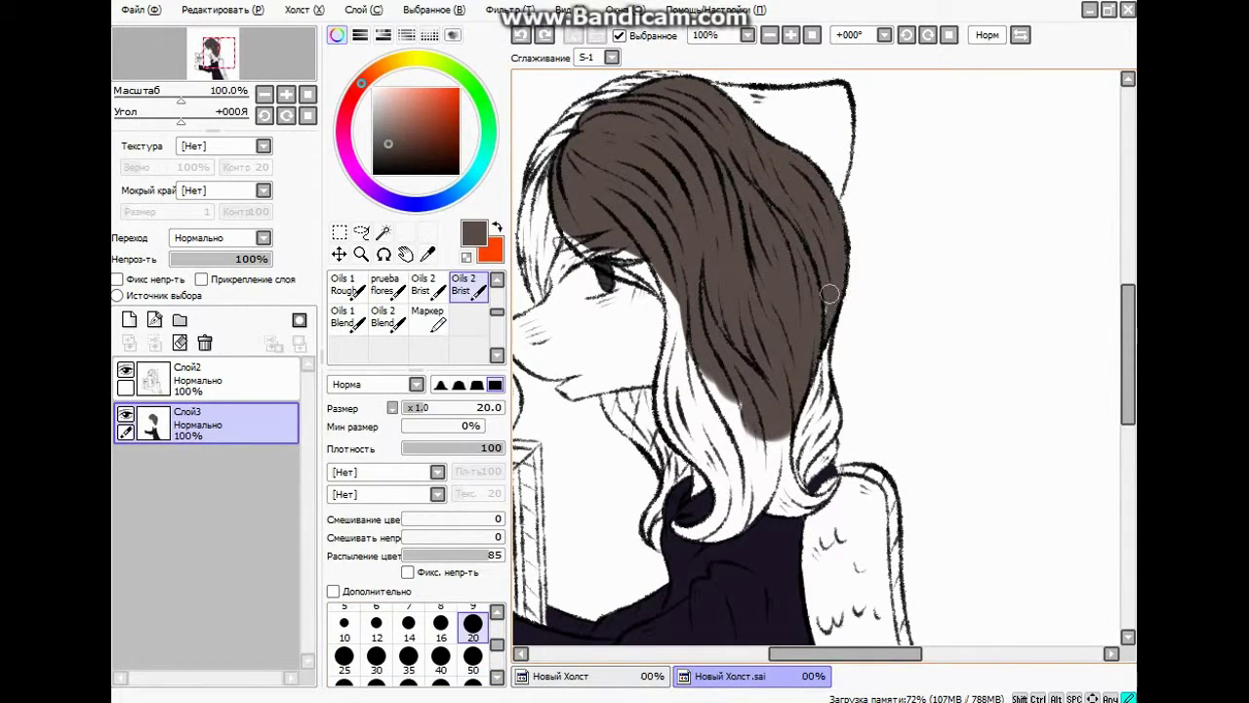
{"action": "left_click_drag", "start_coordinate": [800, 405], "coordinate": [799, 422]}
Fill the lower hair locks down to the shoulder and the curl beside the wing with brown at brush size 20.
{"action": "scroll", "coordinate": [864, 232], "scroll_direction": "up", "scroll_amount": 3}
{"action": "scroll", "coordinate": [842, 259], "scroll_direction": "down", "scroll_amount": 5}
{"action": "scroll", "coordinate": [746, 268], "scroll_direction": "up", "scroll_amount": 3}
{"action": "scroll", "coordinate": [603, 241], "scroll_direction": "up", "scroll_amount": 2}
{"action": "mouse_move", "coordinate": [577, 256]}
{"action": "left_mouse_down"}
{"action": "mouse_move", "coordinate": [619, 309]}
{"action": "mouse_move", "coordinate": [700, 362]}
{"action": "mouse_move", "coordinate": [643, 332]}
{"action": "mouse_move", "coordinate": [816, 421]}
{"action": "mouse_move", "coordinate": [749, 337]}
{"action": "mouse_move", "coordinate": [784, 389]}
{"action": "left_mouse_up"}
{"action": "scroll", "coordinate": [912, 371], "scroll_direction": "down", "scroll_amount": 4}
{"action": "scroll", "coordinate": [913, 371], "scroll_direction": "up", "scroll_amount": 3}
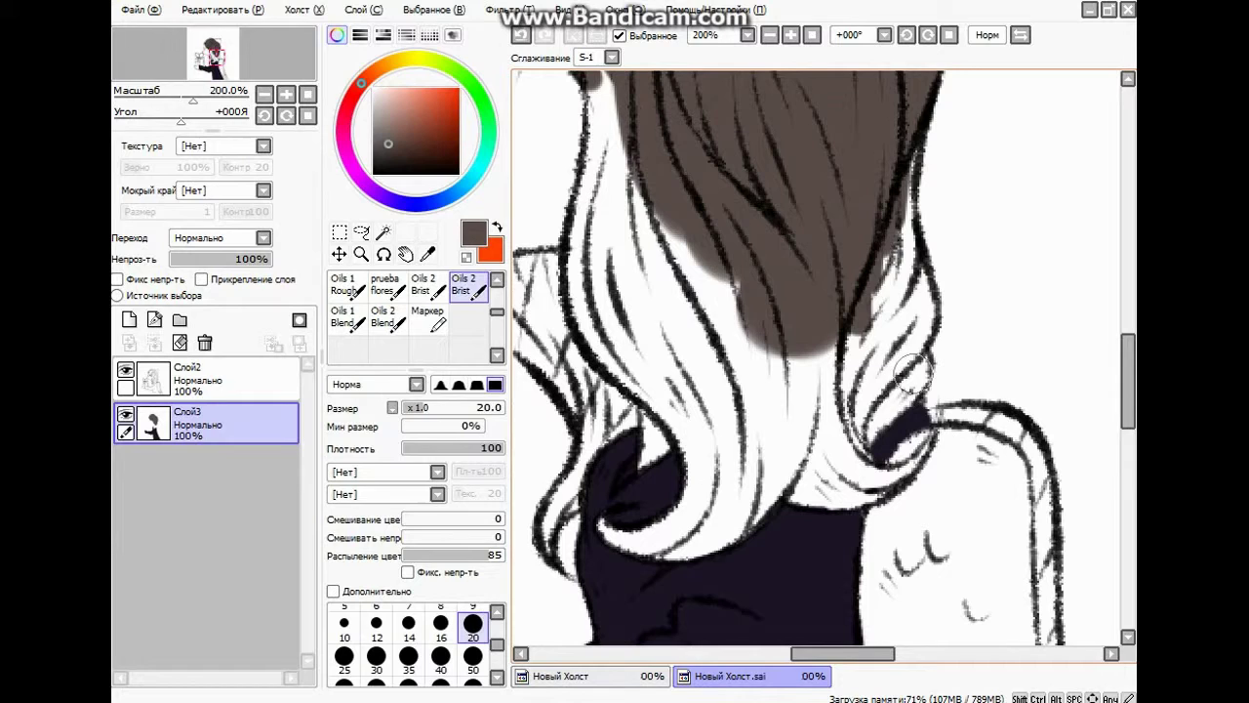
{"action": "mouse_move", "coordinate": [905, 156]}
{"action": "left_mouse_down"}
{"action": "mouse_move", "coordinate": [888, 369]}
{"action": "mouse_move", "coordinate": [842, 450]}
{"action": "mouse_move", "coordinate": [854, 441]}
{"action": "mouse_move", "coordinate": [867, 471]}
{"action": "mouse_move", "coordinate": [861, 311]}
{"action": "mouse_move", "coordinate": [886, 316]}
{"action": "mouse_move", "coordinate": [808, 468]}
{"action": "mouse_move", "coordinate": [804, 500]}
{"action": "left_mouse_up"}
{"action": "mouse_move", "coordinate": [890, 480]}
{"action": "left_mouse_down"}
{"action": "mouse_move", "coordinate": [760, 451]}
{"action": "mouse_move", "coordinate": [721, 351]}
{"action": "mouse_move", "coordinate": [654, 286]}
{"action": "mouse_move", "coordinate": [630, 355]}
{"action": "mouse_move", "coordinate": [652, 381]}
{"action": "mouse_move", "coordinate": [590, 314]}
{"action": "mouse_move", "coordinate": [588, 195]}
{"action": "mouse_move", "coordinate": [674, 218]}
{"action": "mouse_move", "coordinate": [628, 360]}
{"action": "mouse_move", "coordinate": [679, 422]}
{"action": "mouse_move", "coordinate": [685, 516]}
{"action": "mouse_move", "coordinate": [672, 527]}
{"action": "mouse_move", "coordinate": [692, 498]}
{"action": "mouse_move", "coordinate": [704, 357]}
{"action": "mouse_move", "coordinate": [767, 458]}
{"action": "mouse_move", "coordinate": [732, 514]}
{"action": "left_mouse_up"}
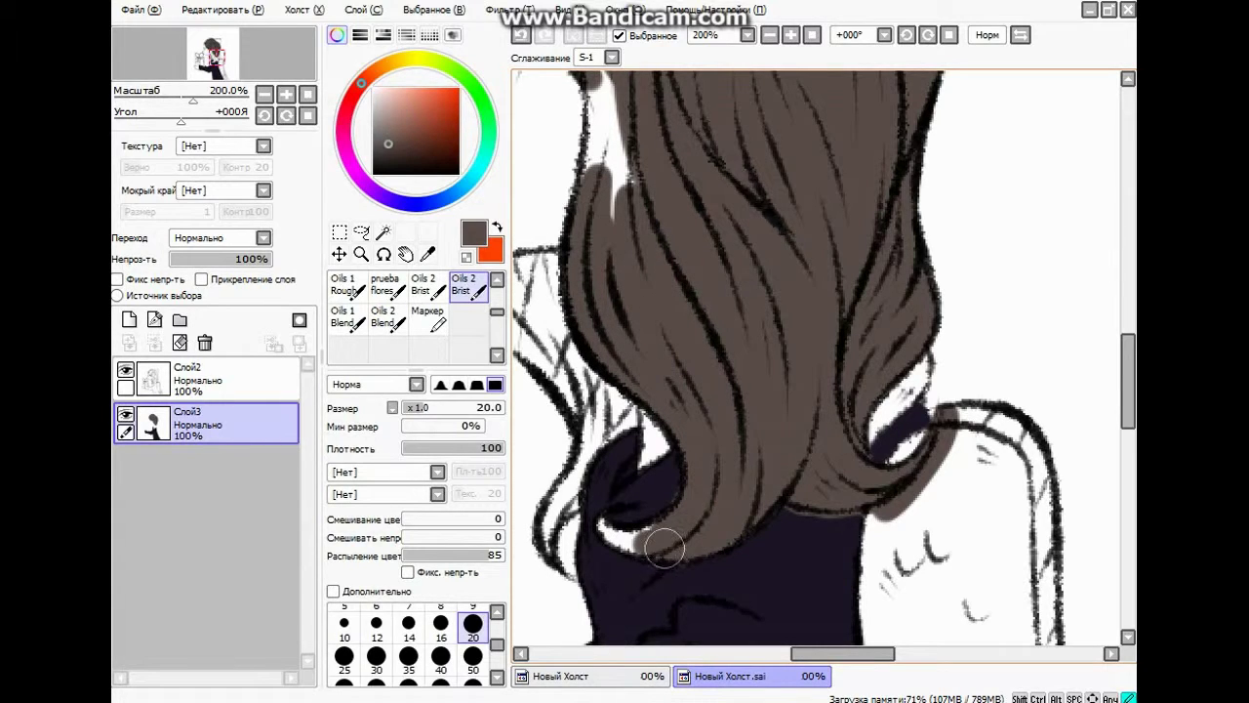
Fill the narrow tip of the front curl over the collar with brown at brush size 9.
{"action": "key", "text": "bracketleft"}
{"action": "key", "text": "bracketleft"}
{"action": "key", "text": "bracketleft"}
{"action": "key", "text": "bracketleft"}
{"action": "key", "text": "bracketleft"}
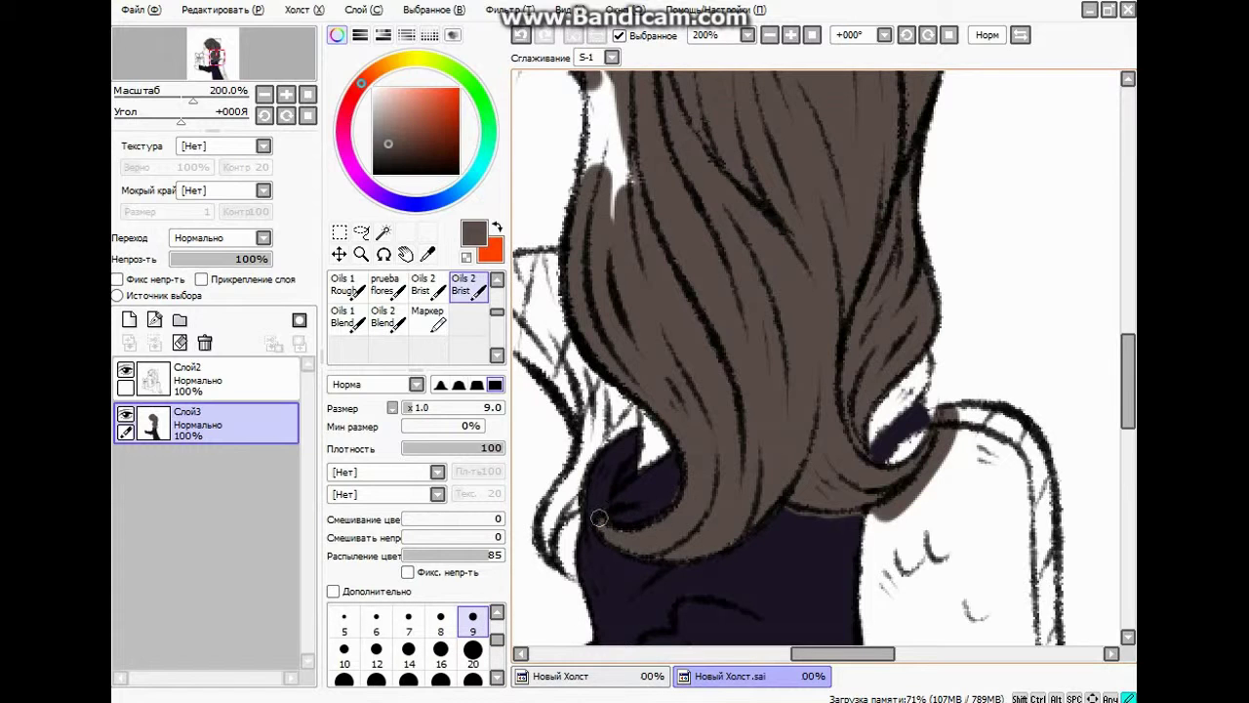
Fill the front lock over the forehead and the strip along the cheek at size 16, reducing the brush to 4 for the brow gap.
{"action": "scroll", "coordinate": [742, 495], "scroll_direction": "down", "scroll_amount": 4}
{"action": "scroll", "coordinate": [655, 304], "scroll_direction": "up", "scroll_amount": 4}
{"action": "left_click", "coordinate": [445, 653]}
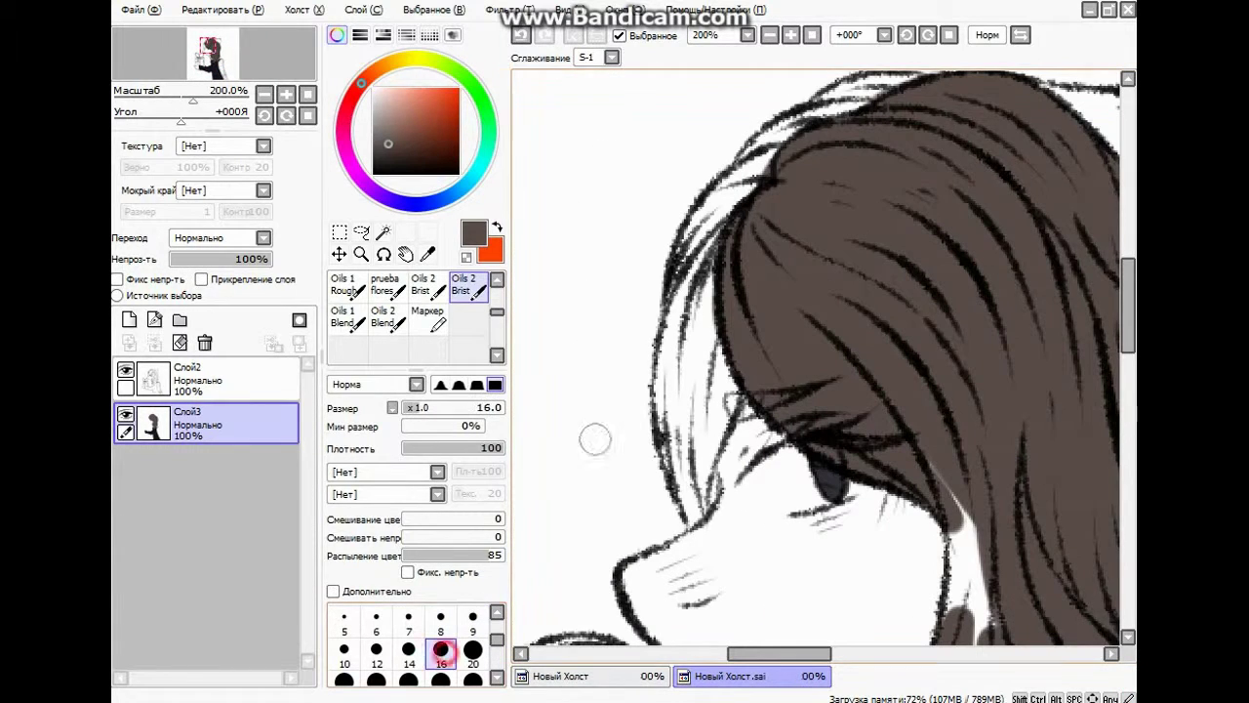
{"action": "scroll", "coordinate": [970, 387], "scroll_direction": "down", "scroll_amount": 3}
{"action": "scroll", "coordinate": [962, 451], "scroll_direction": "up", "scroll_amount": 3}
{"action": "mouse_move", "coordinate": [731, 195]}
{"action": "left_mouse_down"}
{"action": "mouse_move", "coordinate": [663, 410]}
{"action": "mouse_move", "coordinate": [683, 454]}
{"action": "mouse_move", "coordinate": [718, 366]}
{"action": "left_mouse_up"}
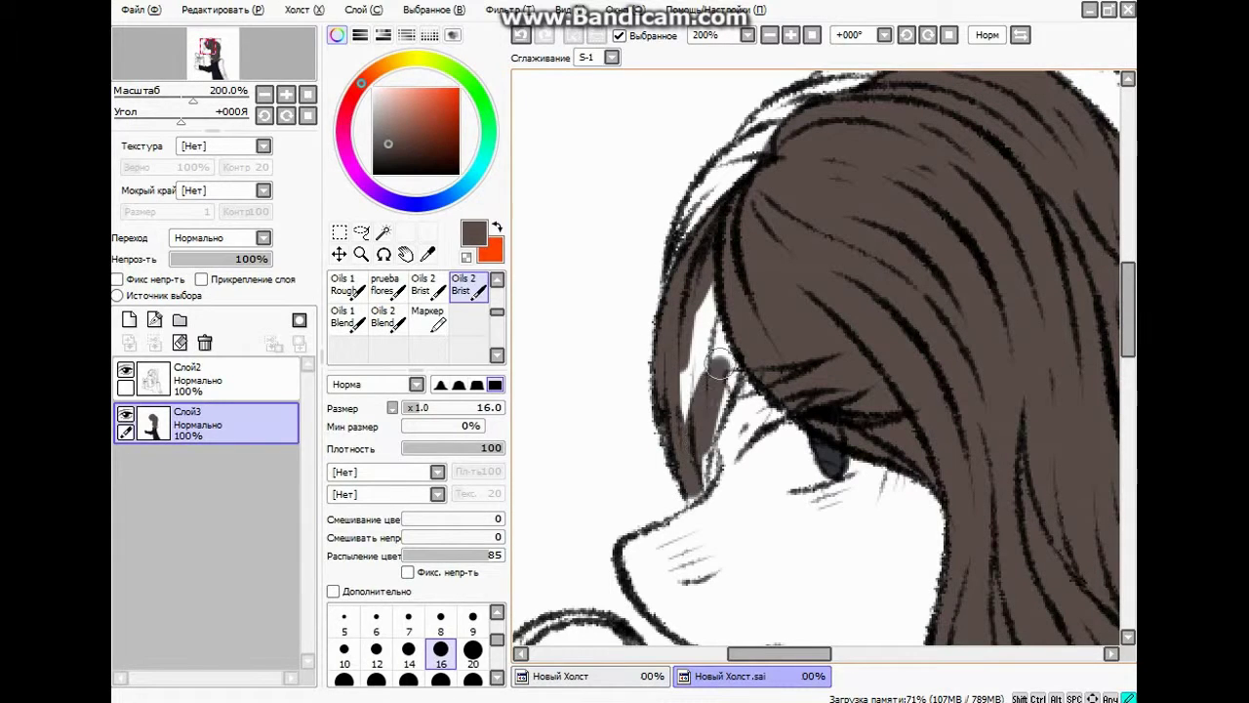
{"action": "left_click_drag", "start_coordinate": [686, 461], "coordinate": [684, 325]}
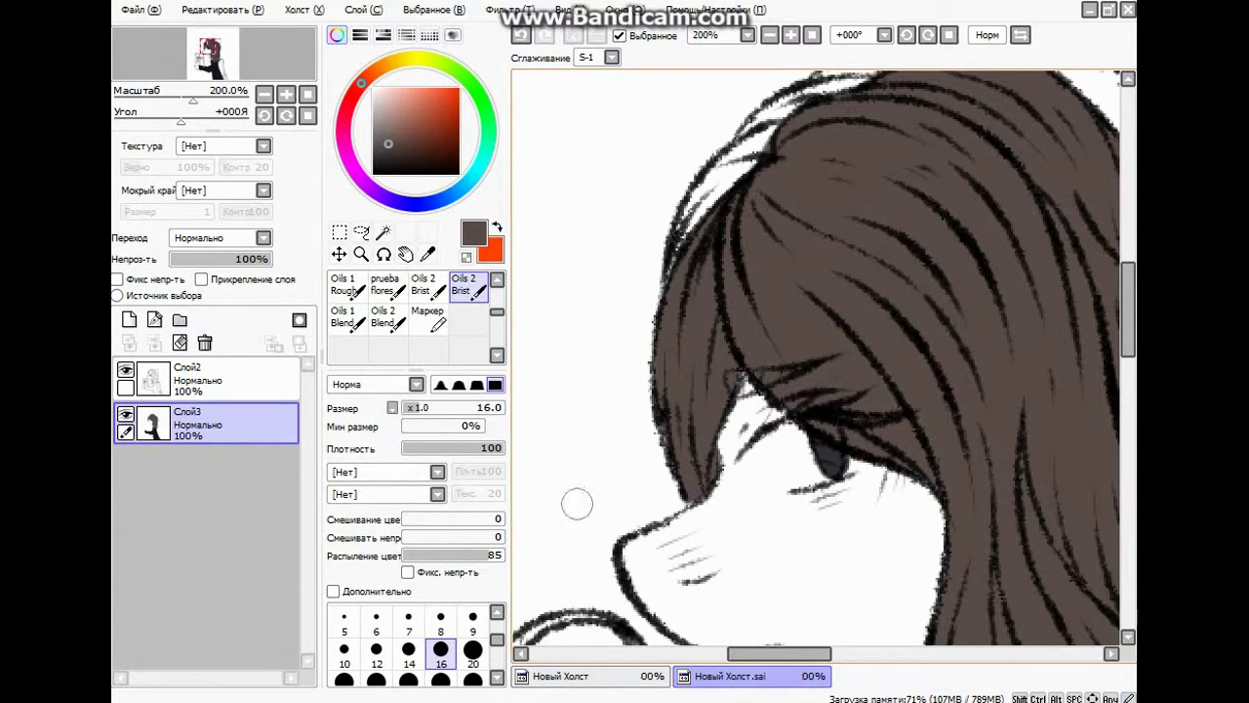
{"action": "scroll", "coordinate": [476, 632], "scroll_direction": "up", "scroll_amount": 1}
{"action": "left_click", "coordinate": [475, 627]}
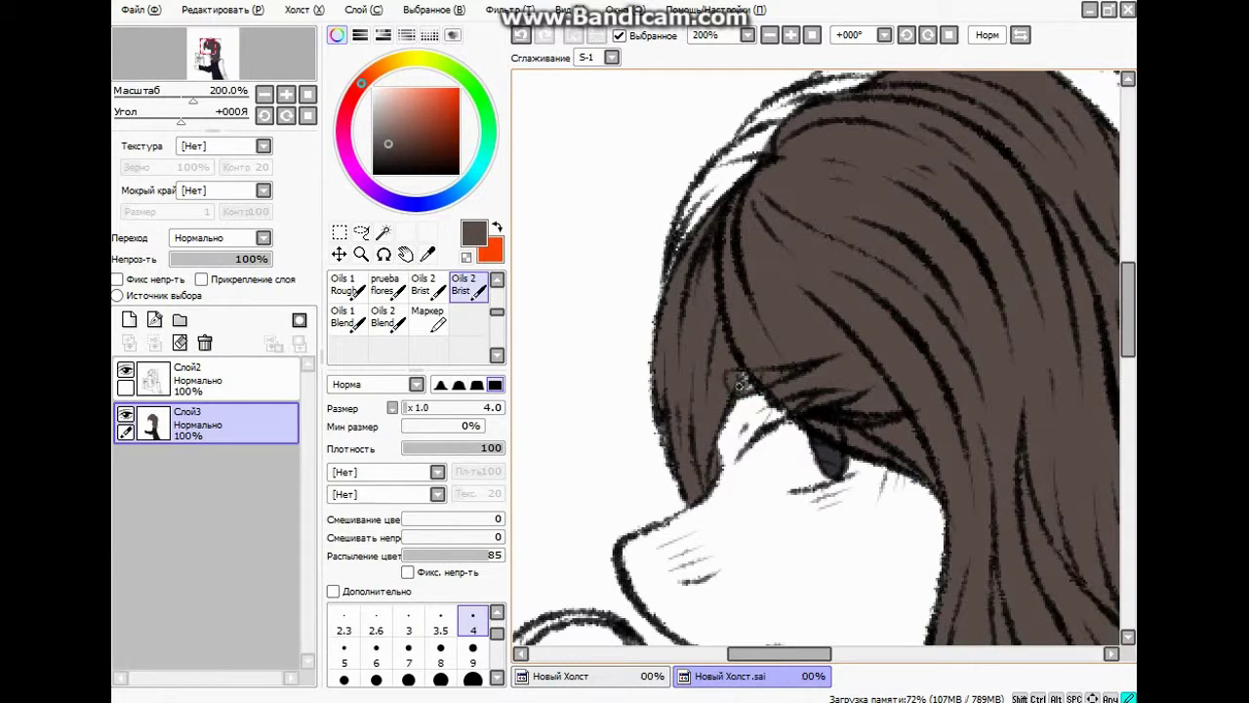
Fill the remaining white strands along the top of the head with brown at brush size 16.
{"action": "scroll", "coordinate": [1115, 317], "scroll_direction": "up", "scroll_amount": 3}
{"action": "key", "text": "bracketright"}
{"action": "key", "text": "bracketright"}
{"action": "key", "text": "bracketright"}
{"action": "key", "text": "bracketright"}
{"action": "key", "text": "bracketright"}
{"action": "key", "text": "bracketright"}
{"action": "key", "text": "bracketright"}
{"action": "key", "text": "bracketright"}
{"action": "key", "text": "bracketright"}
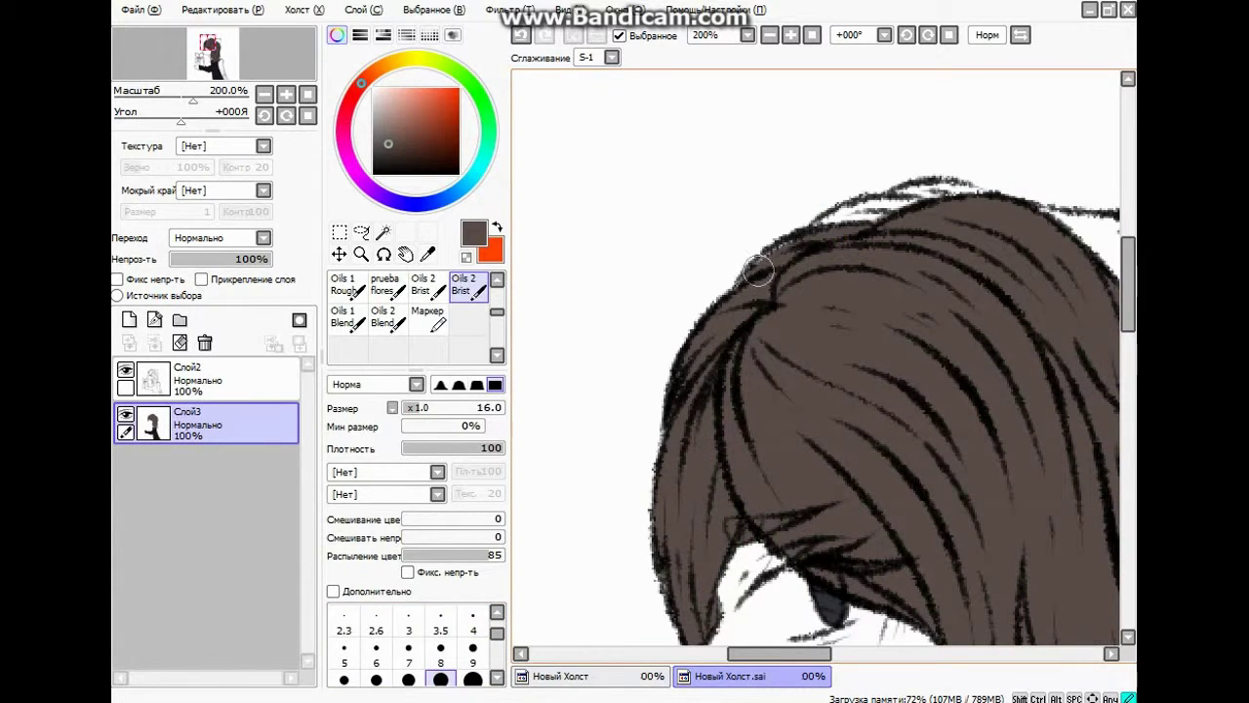
{"action": "scroll", "coordinate": [899, 312], "scroll_direction": "up", "scroll_amount": 3}
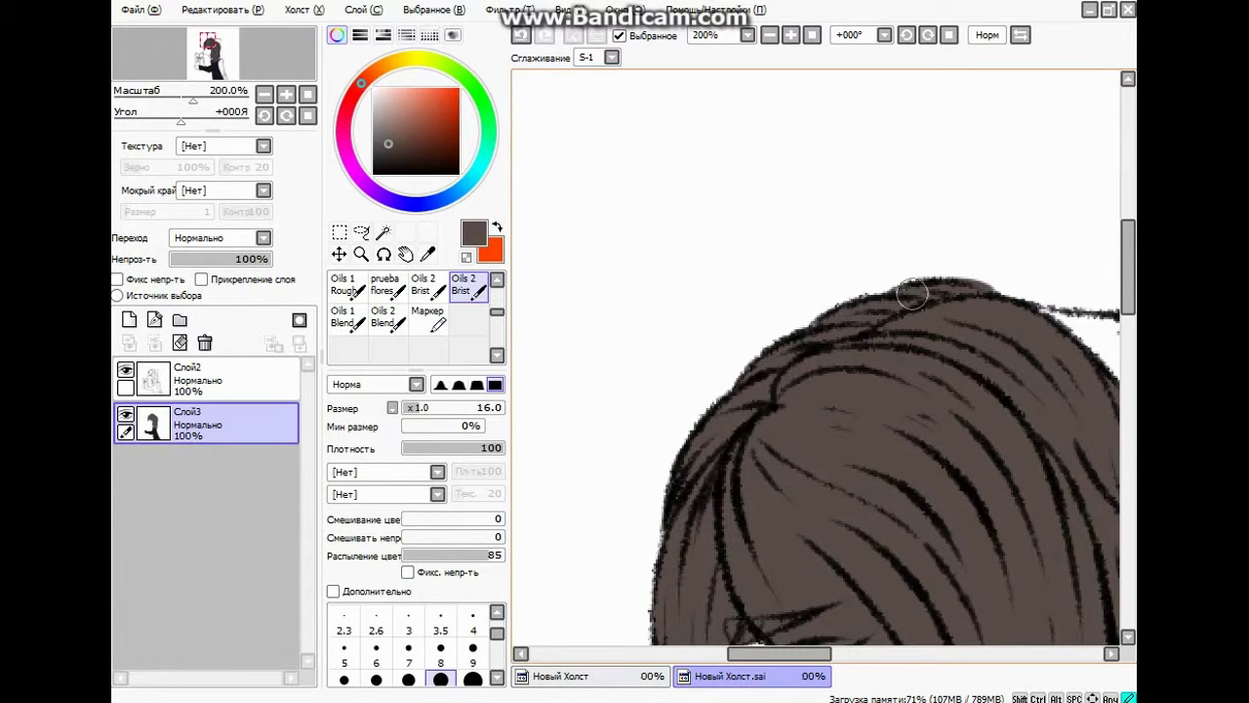
Erase the brown overflow above the top of the head with the hard eraser at size 3.
{"action": "left_click_drag", "start_coordinate": [773, 653], "coordinate": [800, 653]}
{"action": "left_click", "coordinate": [468, 284]}
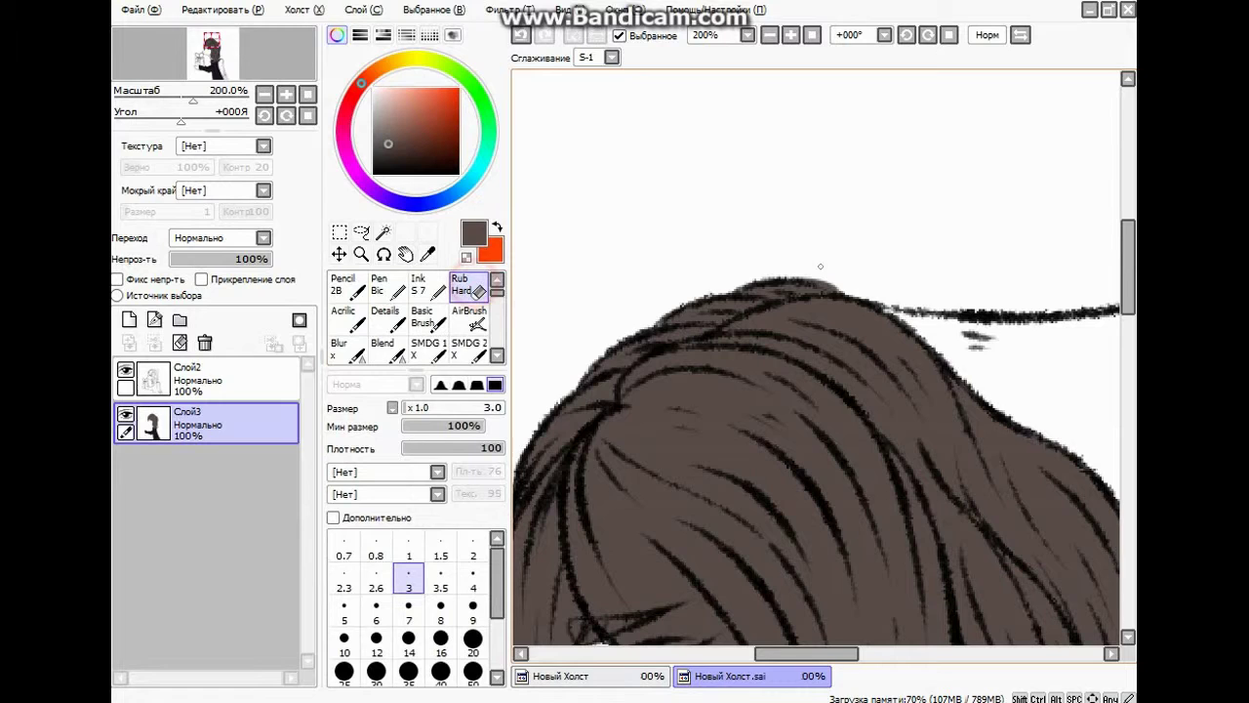
{"action": "scroll", "coordinate": [864, 220], "scroll_direction": "down", "scroll_amount": 5}
{"action": "scroll", "coordinate": [863, 380], "scroll_direction": "up", "scroll_amount": 6}
Sample the clothing's dark purple and retouch the collar, the shoulder edge under the hair and the gap beside the wing at brush size 8.
{"action": "right_click", "coordinate": [745, 489]}
{"action": "scroll", "coordinate": [474, 293], "scroll_direction": "down", "scroll_amount": 3}
{"action": "left_click", "coordinate": [474, 291]}
{"action": "left_click", "coordinate": [440, 655]}
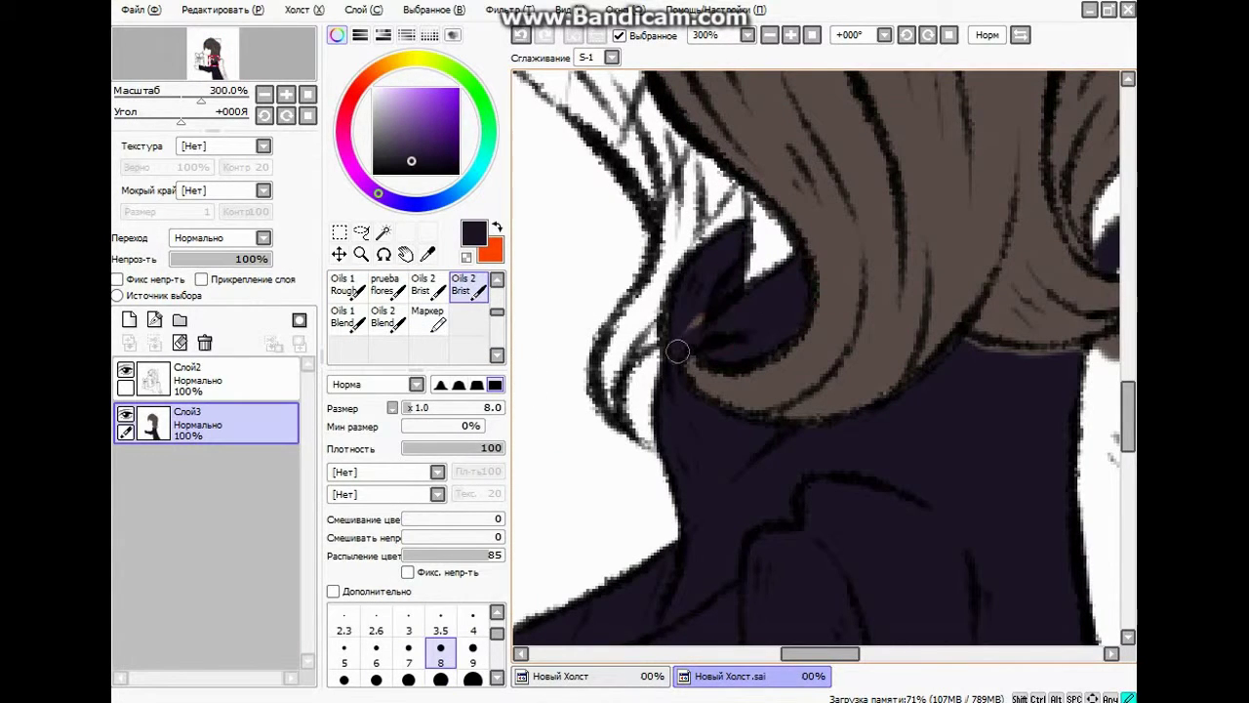
{"action": "left_click_drag", "start_coordinate": [821, 653], "coordinate": [852, 654]}
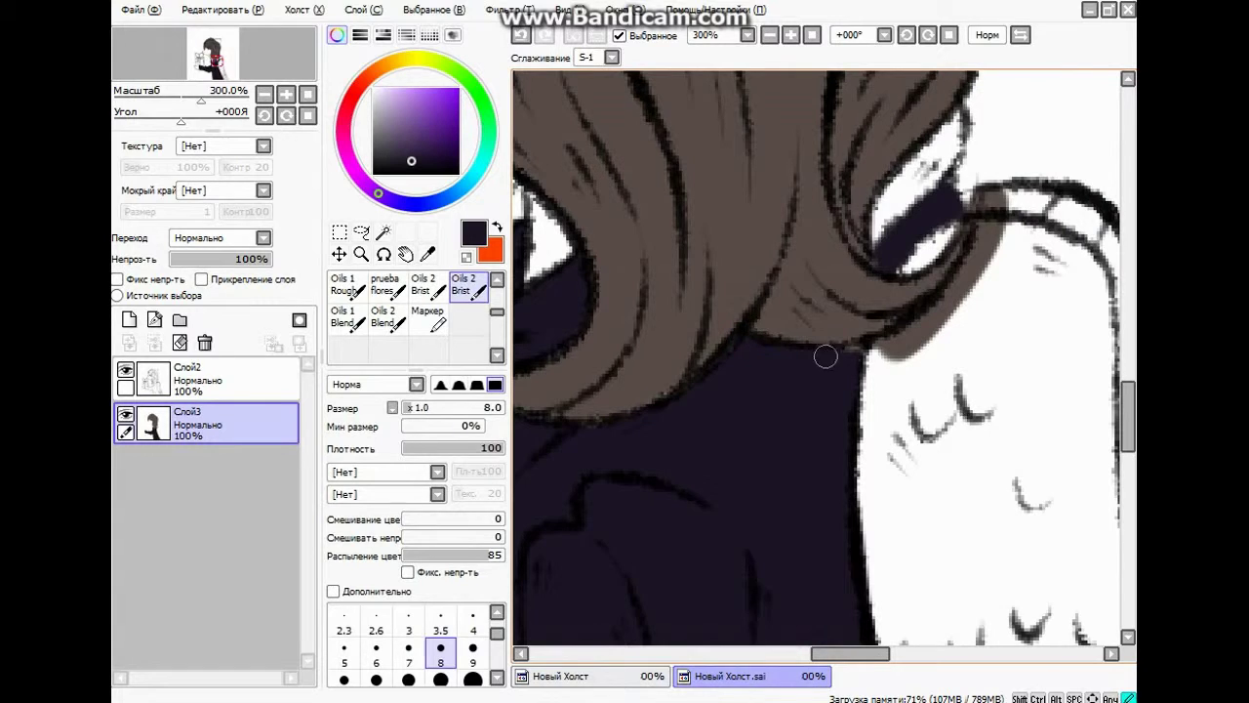
{"action": "scroll", "coordinate": [880, 400], "scroll_direction": "up", "scroll_amount": 3}
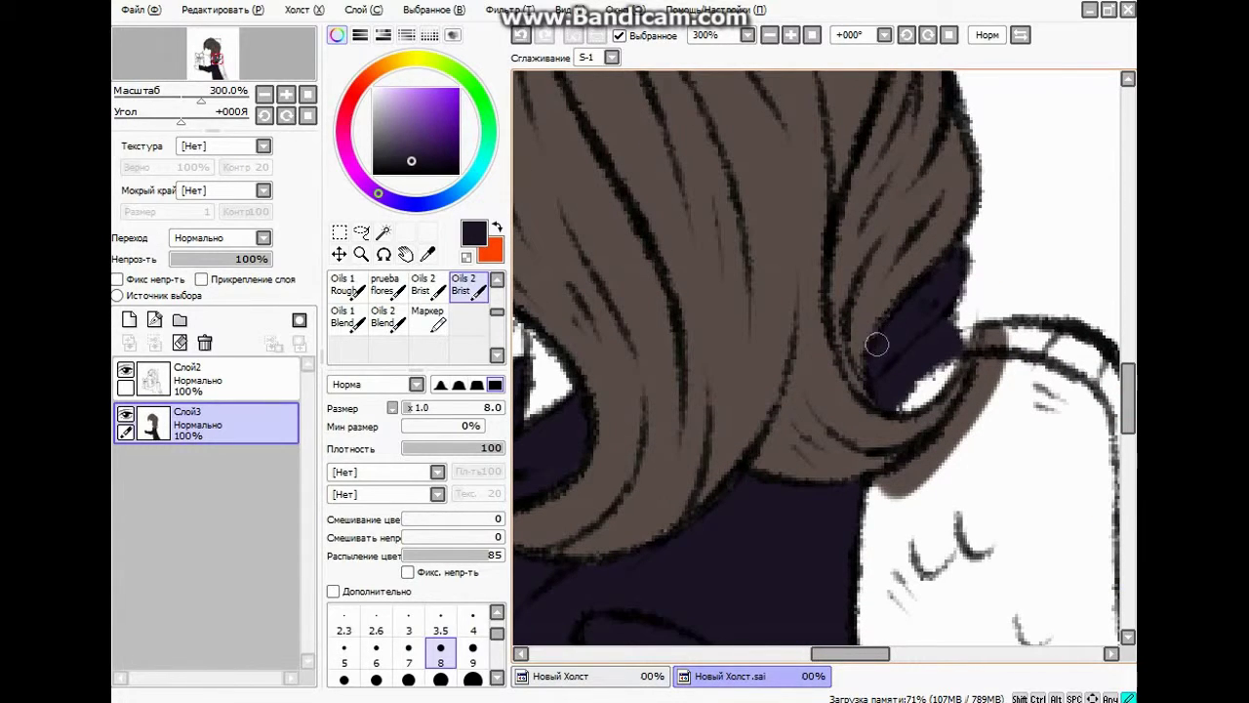
Sample the hair brown and fill the far lock under the jaw and along the neck, enlarging the brush from 8 to 16.
{"action": "scroll", "coordinate": [886, 326], "scroll_direction": "down", "scroll_amount": 3}
{"action": "right_click", "coordinate": [833, 361]}
{"action": "scroll", "coordinate": [833, 361], "scroll_direction": "up", "scroll_amount": 2}
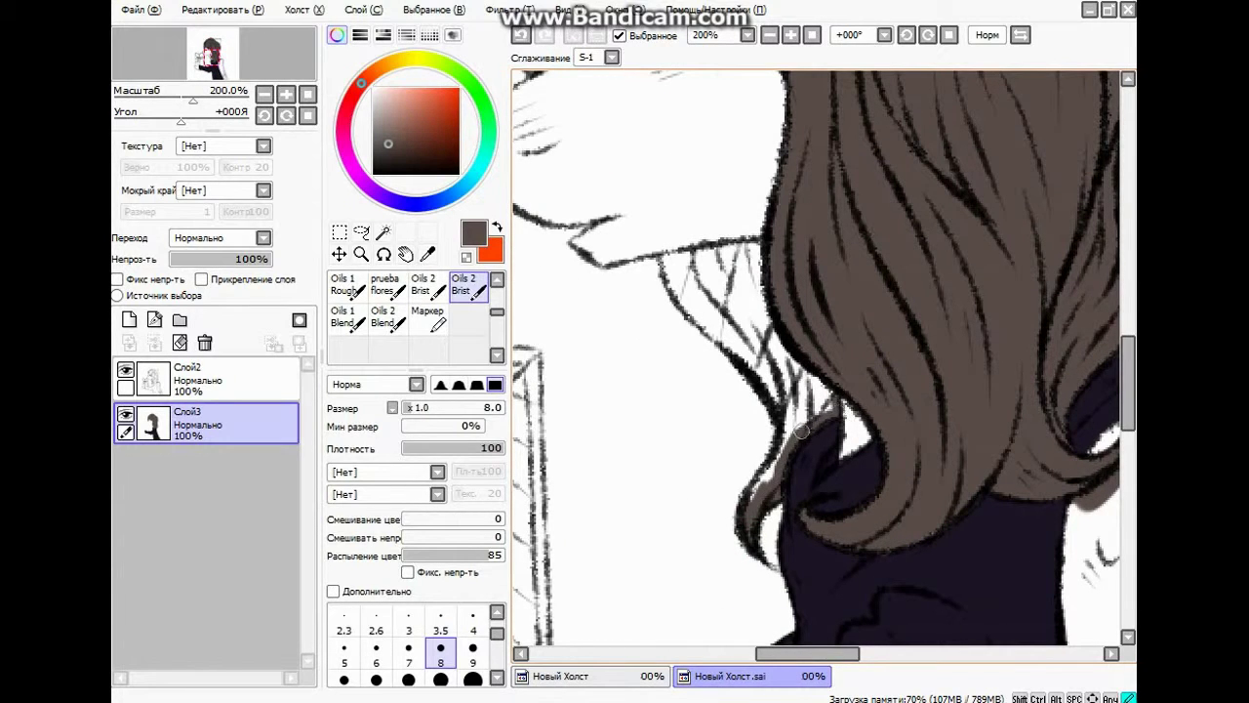
{"action": "key", "text": "bracketright"}
{"action": "key", "text": "bracketright"}
{"action": "key", "text": "bracketright"}
{"action": "key", "text": "bracketright"}
{"action": "key", "text": "bracketright"}
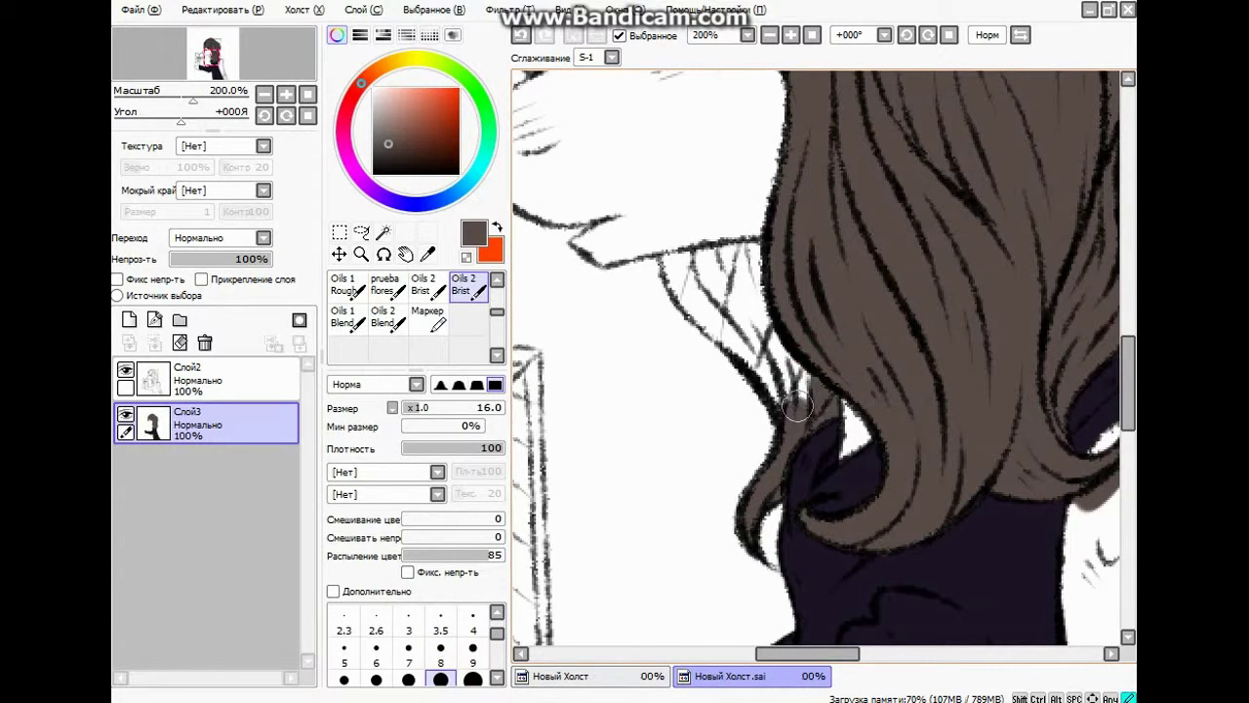
{"action": "mouse_move", "coordinate": [673, 263]}
{"action": "left_mouse_down"}
{"action": "mouse_move", "coordinate": [742, 254]}
{"action": "mouse_move", "coordinate": [716, 263]}
{"action": "mouse_move", "coordinate": [777, 314]}
{"action": "mouse_move", "coordinate": [784, 400]}
{"action": "mouse_move", "coordinate": [685, 286]}
{"action": "mouse_move", "coordinate": [716, 280]}
{"action": "mouse_move", "coordinate": [731, 312]}
{"action": "left_mouse_up"}
Clean up the brown overflow along the outer edge of the far lock with the hard eraser at size 3.
{"action": "key", "text": "e"}
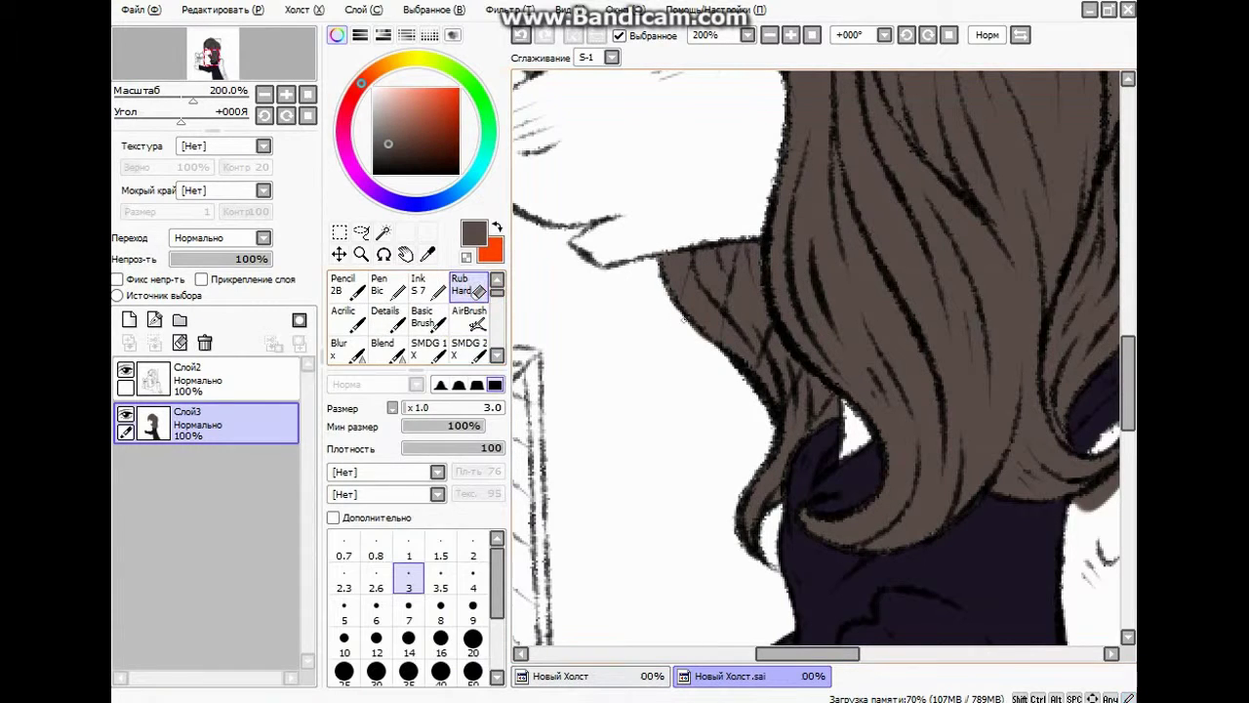
{"action": "scroll", "coordinate": [724, 337], "scroll_direction": "up", "scroll_amount": 1}
{"action": "scroll", "coordinate": [769, 429], "scroll_direction": "down", "scroll_amount": 6}
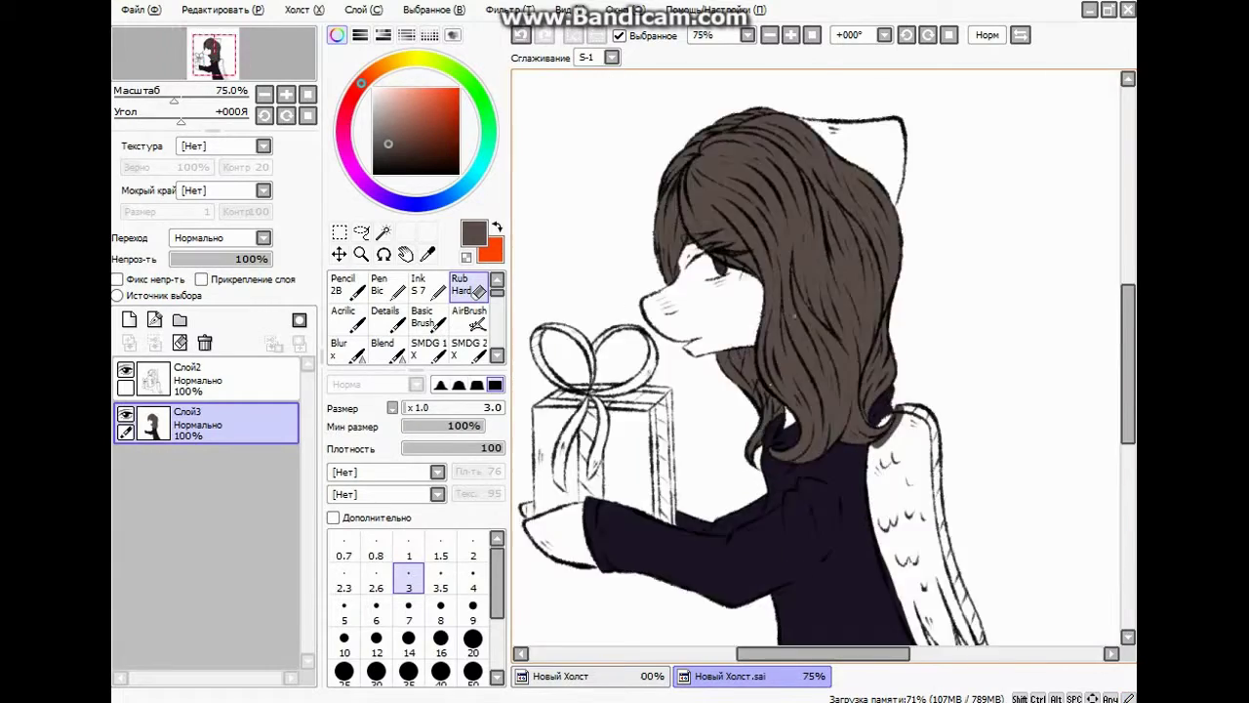
{"action": "scroll", "coordinate": [803, 527], "scroll_direction": "up", "scroll_amount": 6}
{"action": "scroll", "coordinate": [803, 526], "scroll_direction": "down", "scroll_amount": 5}
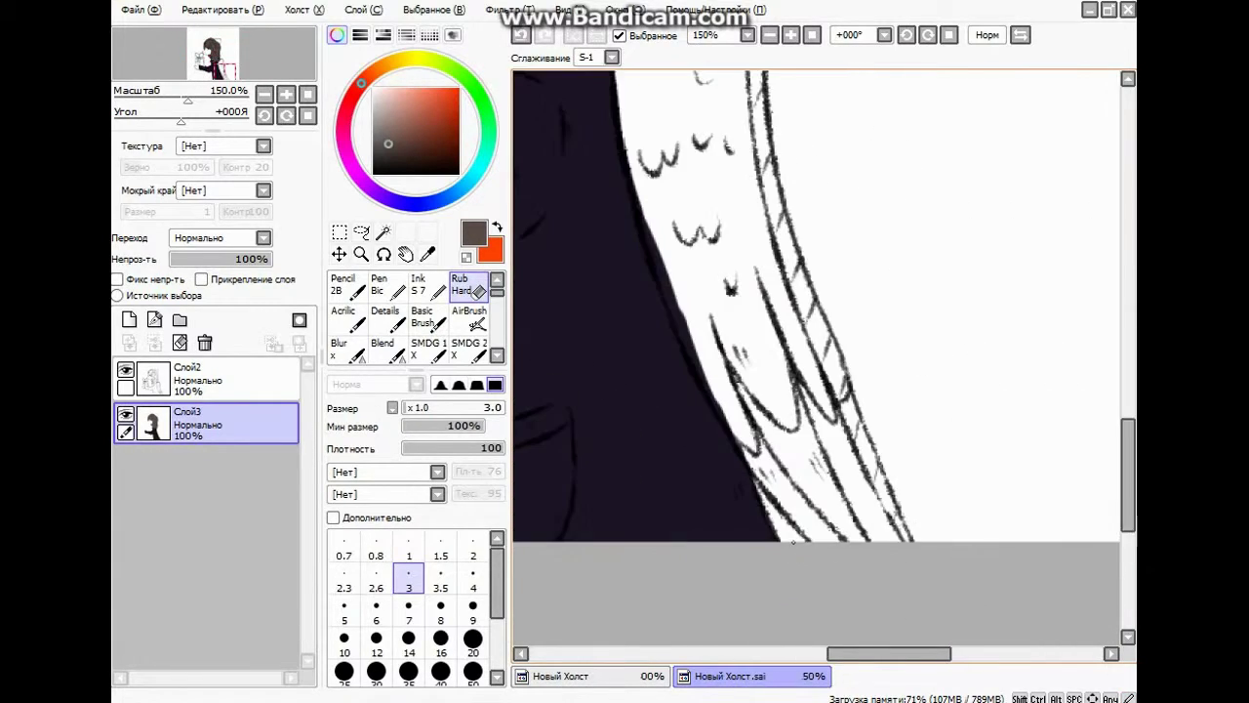
{"action": "scroll", "coordinate": [671, 590], "scroll_direction": "up", "scroll_amount": 1}
Switch to the reference drawing and sample the light grey-blue body colour from the pale swatches beside the character.
{"action": "left_click", "coordinate": [605, 676]}
{"action": "scroll", "coordinate": [694, 377], "scroll_direction": "down", "scroll_amount": 3}
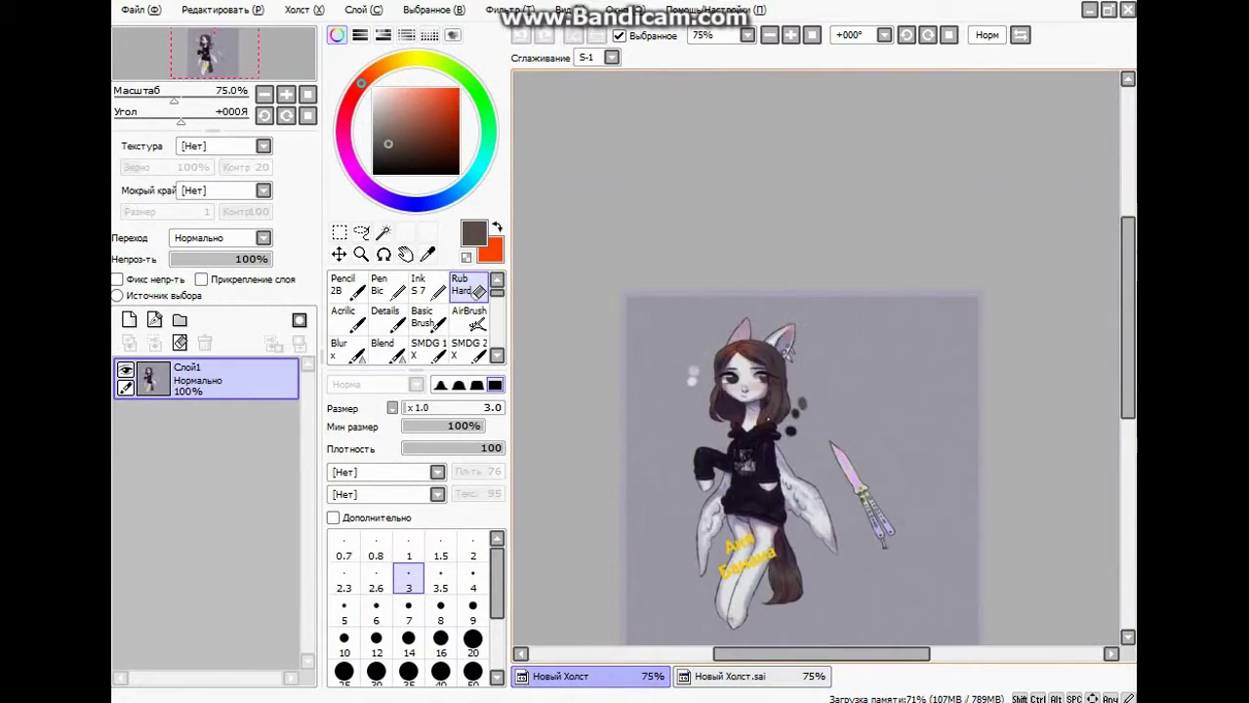
{"action": "scroll", "coordinate": [683, 361], "scroll_direction": "up", "scroll_amount": 1}
{"action": "right_click", "coordinate": [648, 276]}
{"action": "scroll", "coordinate": [652, 273], "scroll_direction": "up", "scroll_amount": 2}
{"action": "right_click", "coordinate": [646, 333]}
Return to the pony drawing, choose the Oils 2 brush and add a new layer beneath Слой3.
{"action": "left_click", "coordinate": [709, 676]}
{"action": "scroll", "coordinate": [523, 358], "scroll_direction": "up", "scroll_amount": 1}
{"action": "left_click_drag", "start_coordinate": [498, 292], "coordinate": [497, 309]}
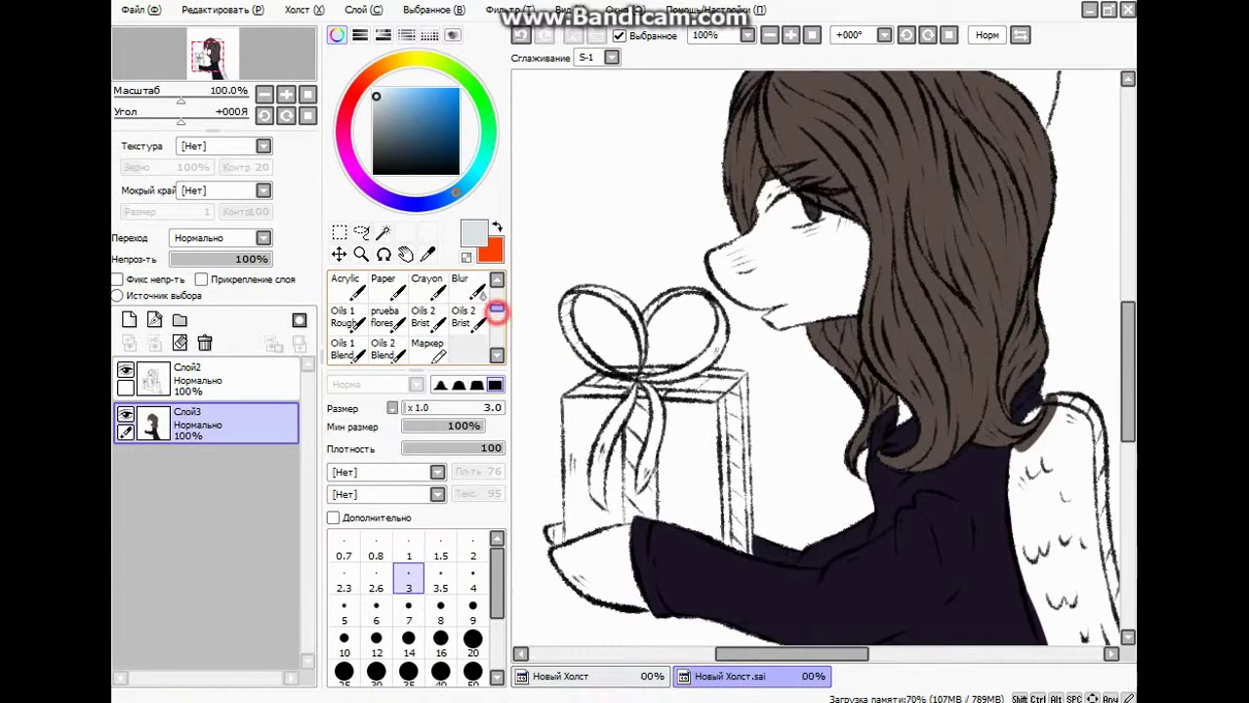
{"action": "left_click", "coordinate": [468, 317]}
{"action": "scroll", "coordinate": [585, 342], "scroll_direction": "down", "scroll_amount": 3}
{"action": "scroll", "coordinate": [551, 435], "scroll_direction": "up", "scroll_amount": 3}
{"action": "left_click", "coordinate": [128, 320]}
{"action": "left_click_drag", "start_coordinate": [210, 423], "coordinate": [210, 480]}
Fill the hoof under the gift box and the small tip of the far hoof with light grey-blue at brush size 9.
{"action": "scroll", "coordinate": [623, 390], "scroll_direction": "up", "scroll_amount": 3}
{"action": "mouse_move", "coordinate": [775, 331]}
{"action": "left_mouse_down"}
{"action": "mouse_move", "coordinate": [743, 289]}
{"action": "mouse_move", "coordinate": [662, 316]}
{"action": "mouse_move", "coordinate": [690, 399]}
{"action": "mouse_move", "coordinate": [652, 379]}
{"action": "mouse_move", "coordinate": [884, 477]}
{"action": "mouse_move", "coordinate": [709, 377]}
{"action": "left_mouse_up"}
{"action": "left_click", "coordinate": [473, 647]}
{"action": "left_click_drag", "start_coordinate": [589, 260], "coordinate": [635, 259]}
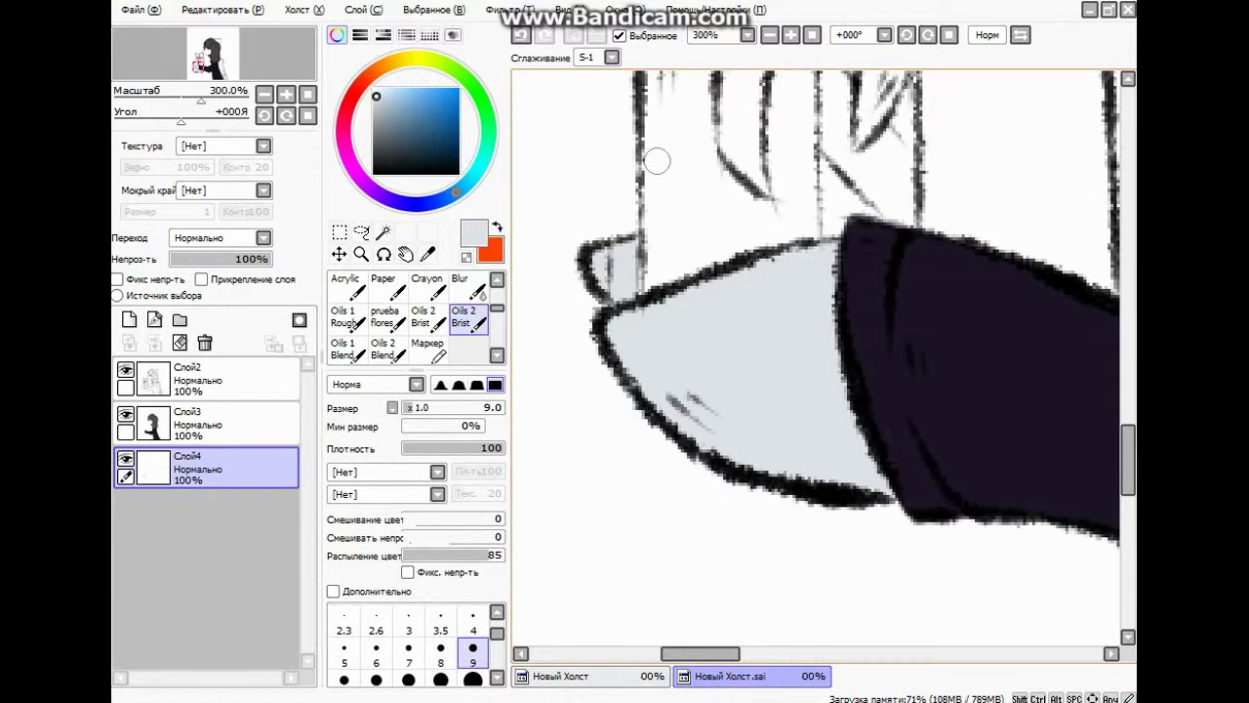
Lower the opacity of layer Слой3 to 60%.
{"action": "scroll", "coordinate": [640, 276], "scroll_direction": "down", "scroll_amount": 3}
{"action": "scroll", "coordinate": [794, 313], "scroll_direction": "up", "scroll_amount": 2}
{"action": "scroll", "coordinate": [794, 313], "scroll_direction": "down", "scroll_amount": 2}
{"action": "scroll", "coordinate": [743, 364], "scroll_direction": "up", "scroll_amount": 2}
{"action": "left_click", "coordinate": [230, 424]}
{"action": "left_click_drag", "start_coordinate": [261, 259], "coordinate": [231, 258]}
Paint the lower wing feathers light grey-blue on layer Слой4.
{"action": "left_click", "coordinate": [229, 467]}
{"action": "left_click", "coordinate": [473, 679]}
{"action": "mouse_move", "coordinate": [663, 219]}
{"action": "left_mouse_down"}
{"action": "mouse_move", "coordinate": [704, 312]}
{"action": "mouse_move", "coordinate": [741, 338]}
{"action": "mouse_move", "coordinate": [813, 498]}
{"action": "mouse_move", "coordinate": [768, 462]}
{"action": "mouse_move", "coordinate": [779, 543]}
{"action": "mouse_move", "coordinate": [727, 482]}
{"action": "mouse_move", "coordinate": [641, 326]}
{"action": "left_mouse_up"}
Erase the clothing and hair colour spilling onto the wing on layer Слой3 with the hard eraser at size 16.
{"action": "left_click", "coordinate": [153, 424]}
{"action": "scroll", "coordinate": [410, 312], "scroll_direction": "up", "scroll_amount": 3}
{"action": "left_click", "coordinate": [468, 284]}
{"action": "left_click", "coordinate": [441, 639]}
{"action": "left_click_drag", "start_coordinate": [598, 202], "coordinate": [643, 338]}
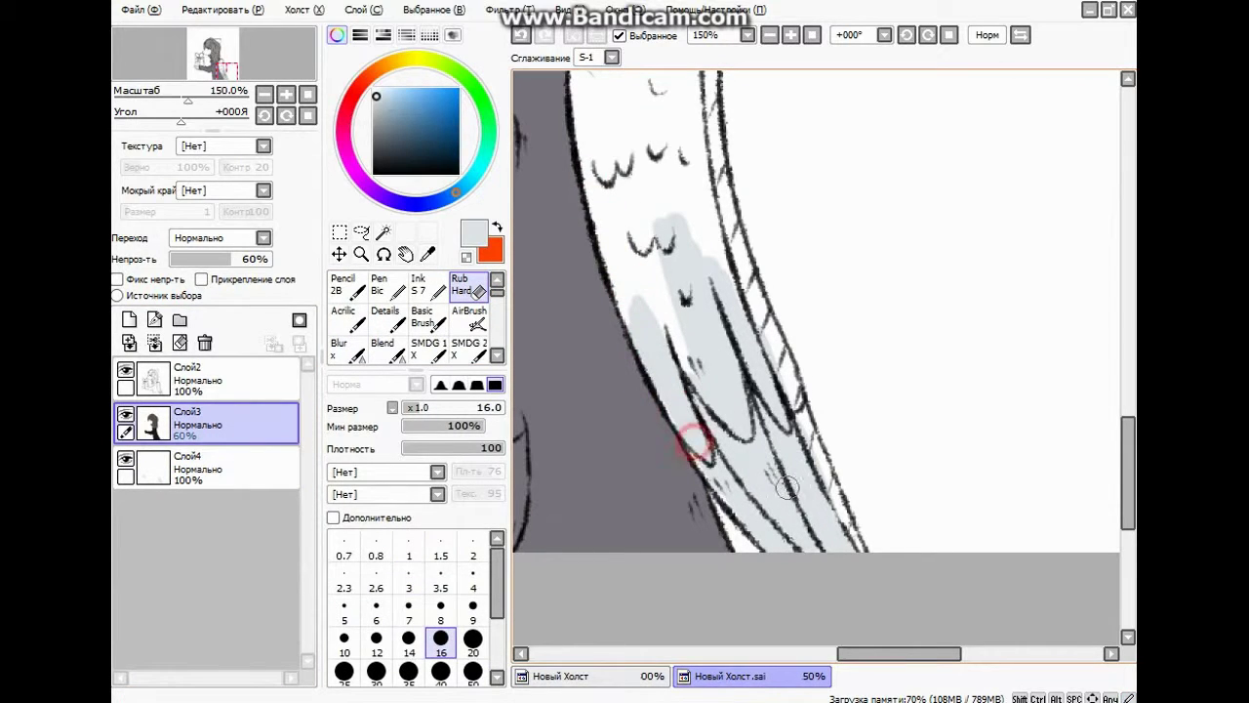
{"action": "scroll", "coordinate": [694, 441], "scroll_direction": "up", "scroll_amount": 4}
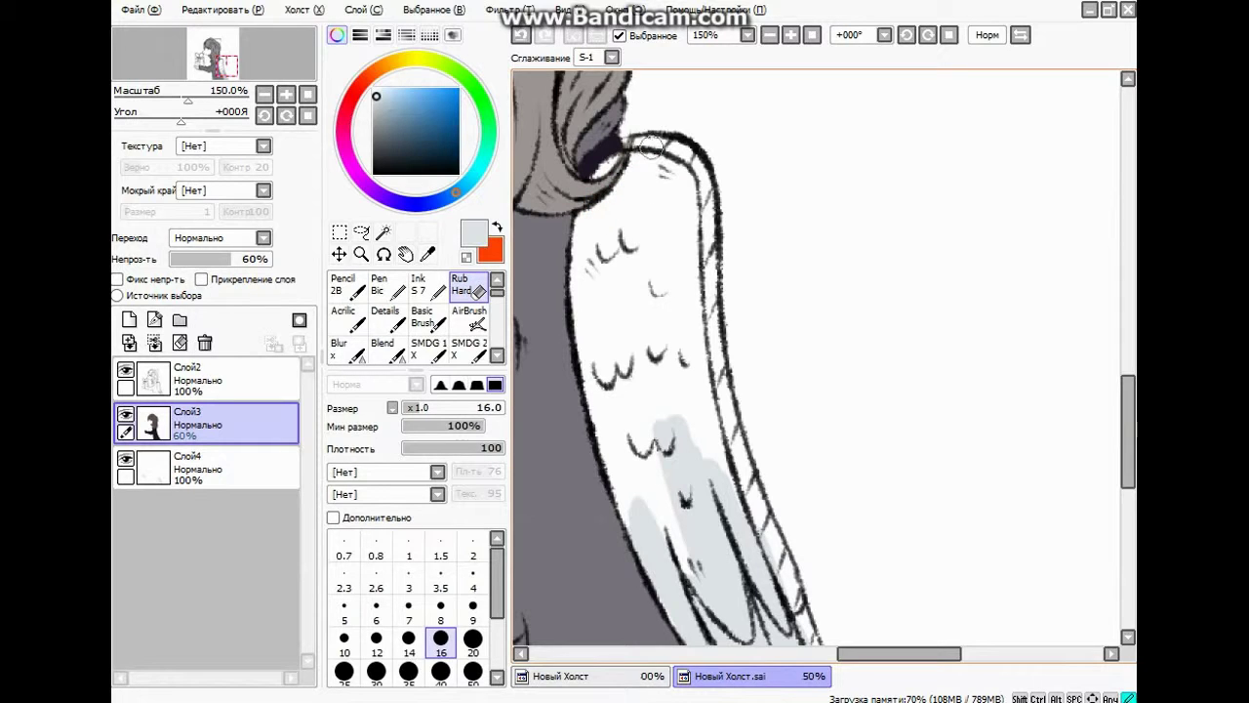
Set the hard eraser to size 4 on layer Слой3 for the wing's upper edge.
{"action": "left_click", "coordinate": [473, 575]}
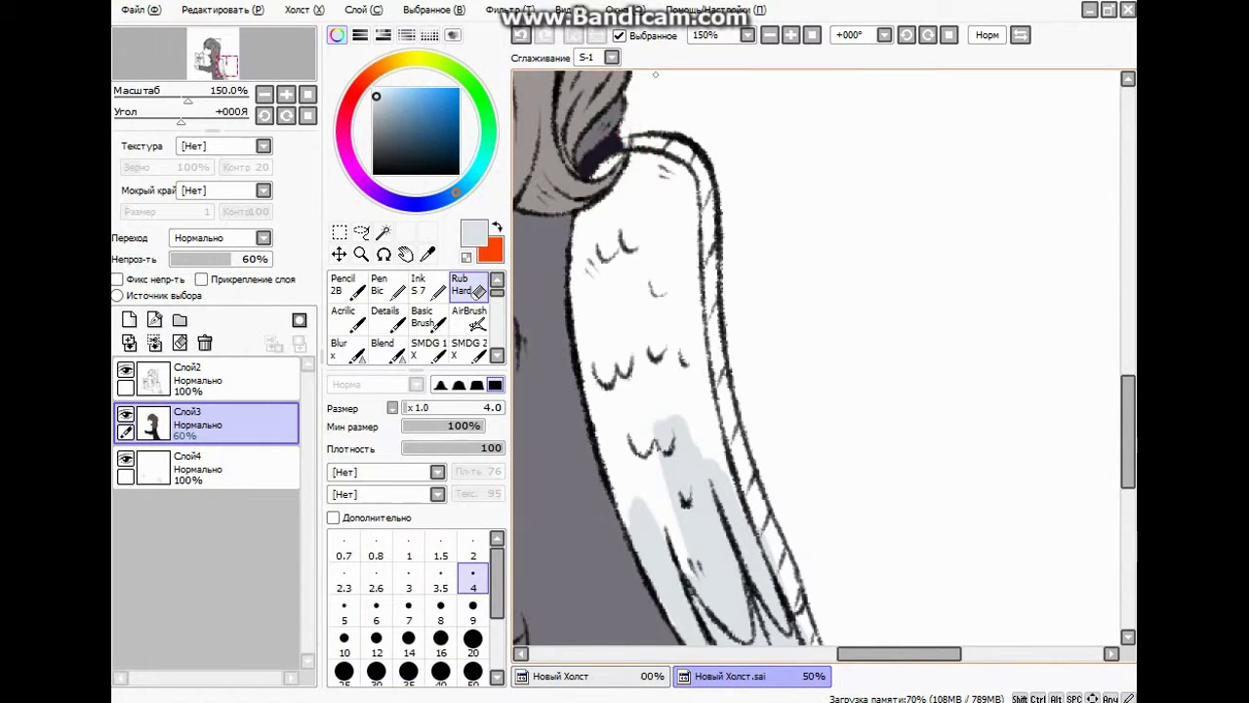
{"action": "scroll", "coordinate": [625, 105], "scroll_direction": "up", "scroll_amount": 3}
{"action": "scroll", "coordinate": [650, 320], "scroll_direction": "down", "scroll_amount": 3}
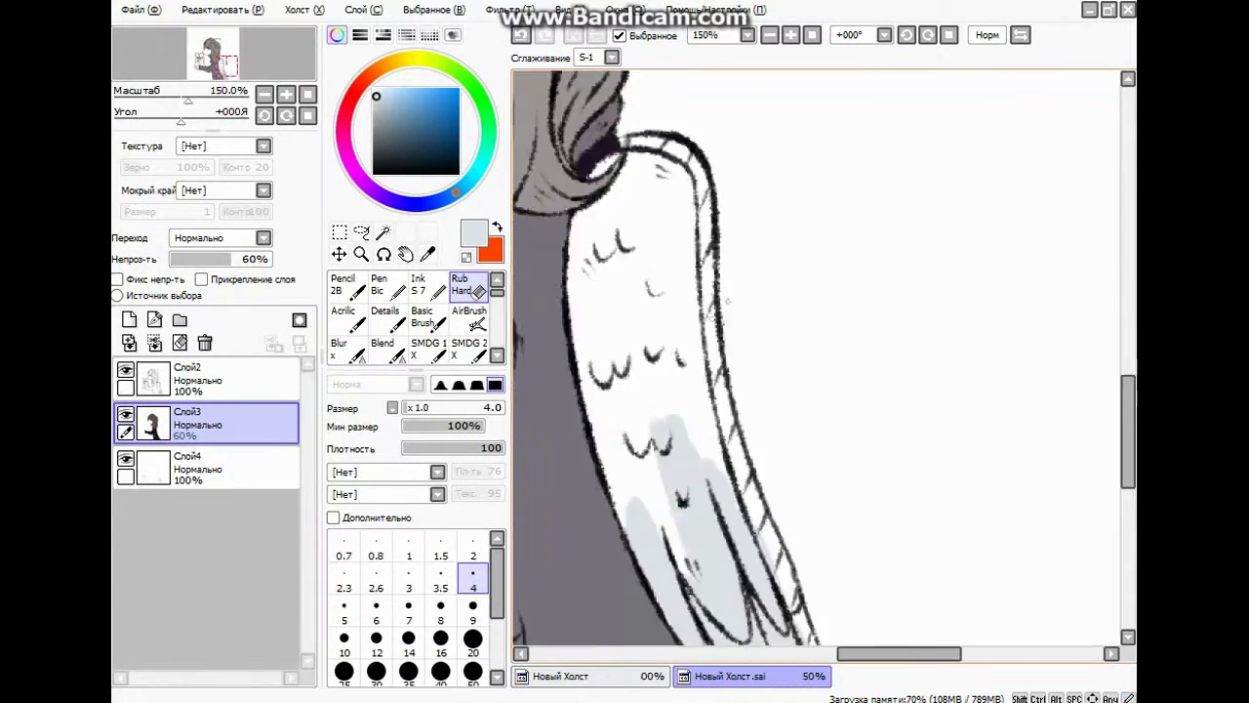
{"action": "scroll", "coordinate": [470, 315], "scroll_direction": "down", "scroll_amount": 3}
Fill the rest of the wing with light grey-blue on layer Слой4 using the Oils 2 Brist brush at size 20.
{"action": "left_click", "coordinate": [469, 319]}
{"action": "left_click", "coordinate": [247, 466]}
{"action": "scroll", "coordinate": [622, 282], "scroll_direction": "down", "scroll_amount": 1}
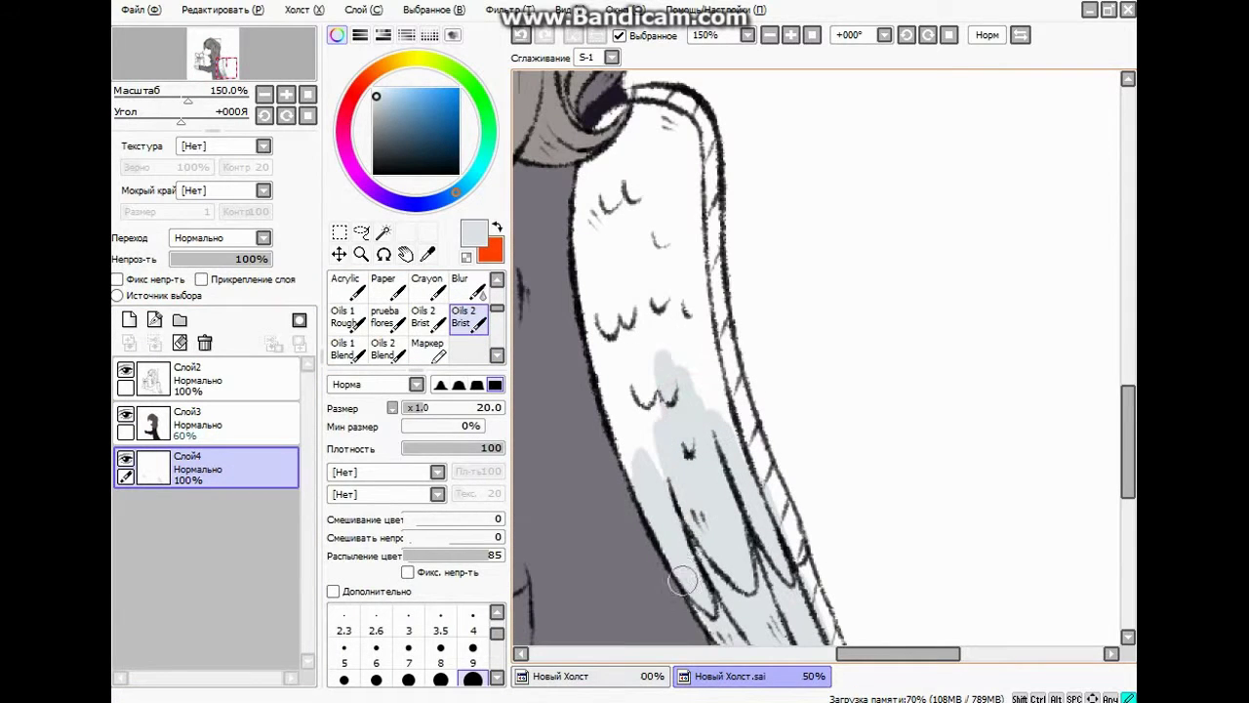
{"action": "left_click_drag", "start_coordinate": [756, 463], "coordinate": [793, 551]}
{"action": "scroll", "coordinate": [808, 419], "scroll_direction": "down", "scroll_amount": 3}
{"action": "left_click_drag", "start_coordinate": [1125, 488], "coordinate": [1124, 458]}
{"action": "mouse_move", "coordinate": [662, 256]}
{"action": "left_mouse_down"}
{"action": "mouse_move", "coordinate": [650, 421]}
{"action": "mouse_move", "coordinate": [622, 417]}
{"action": "left_mouse_up"}
{"action": "left_click_drag", "start_coordinate": [603, 185], "coordinate": [589, 283]}
{"action": "left_click_drag", "start_coordinate": [613, 105], "coordinate": [612, 212]}
{"action": "mouse_move", "coordinate": [673, 309]}
{"action": "left_mouse_down"}
{"action": "mouse_move", "coordinate": [722, 293]}
{"action": "mouse_move", "coordinate": [650, 286]}
{"action": "left_mouse_up"}
{"action": "scroll", "coordinate": [1113, 454], "scroll_direction": "up", "scroll_amount": 3}
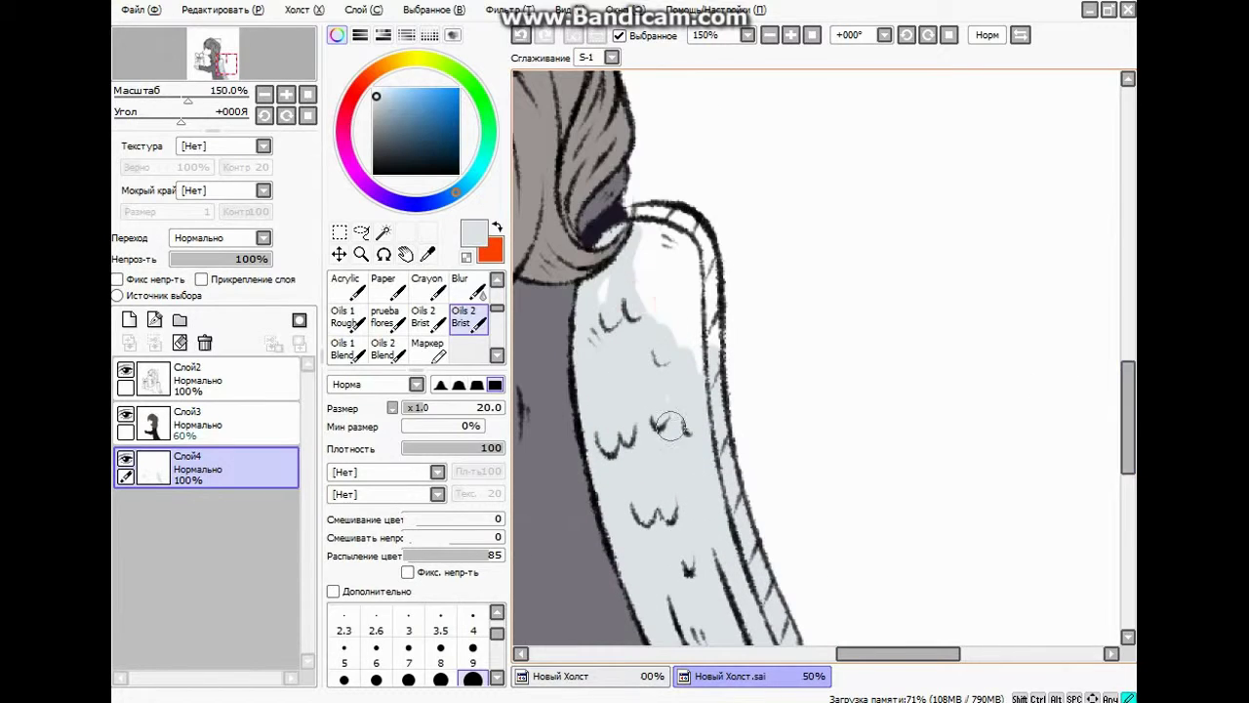
{"action": "left_click_drag", "start_coordinate": [696, 244], "coordinate": [663, 252]}
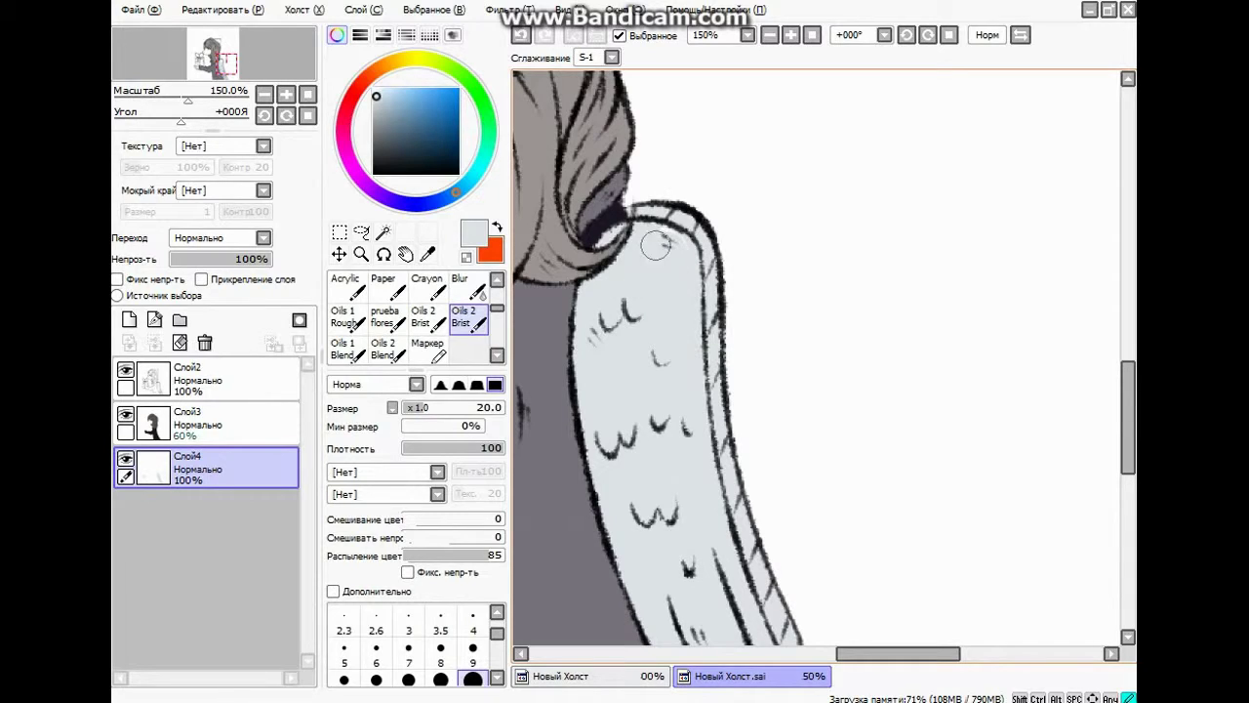
Fill the ear with light grey-blue on layer Слой4 at brush size 20.
{"action": "left_click", "coordinate": [127, 369]}
{"action": "left_click", "coordinate": [126, 370]}
{"action": "scroll", "coordinate": [619, 206], "scroll_direction": "up", "scroll_amount": 8}
{"action": "scroll", "coordinate": [698, 264], "scroll_direction": "down", "scroll_amount": 9}
{"action": "left_click_drag", "start_coordinate": [585, 215], "coordinate": [829, 386]}
{"action": "scroll", "coordinate": [679, 225], "scroll_direction": "up", "scroll_amount": 2}
{"action": "scroll", "coordinate": [615, 295], "scroll_direction": "down", "scroll_amount": 2}
{"action": "mouse_move", "coordinate": [861, 117]}
{"action": "left_mouse_down"}
{"action": "mouse_move", "coordinate": [854, 203]}
{"action": "mouse_move", "coordinate": [740, 225]}
{"action": "left_mouse_up"}
{"action": "scroll", "coordinate": [854, 195], "scroll_direction": "up", "scroll_amount": 2}
{"action": "mouse_move", "coordinate": [859, 292]}
{"action": "left_mouse_down"}
{"action": "mouse_move", "coordinate": [847, 428]}
{"action": "mouse_move", "coordinate": [867, 226]}
{"action": "mouse_move", "coordinate": [757, 235]}
{"action": "mouse_move", "coordinate": [810, 395]}
{"action": "mouse_move", "coordinate": [771, 300]}
{"action": "mouse_move", "coordinate": [634, 256]}
{"action": "mouse_move", "coordinate": [601, 220]}
{"action": "mouse_move", "coordinate": [780, 246]}
{"action": "left_mouse_up"}
{"action": "scroll", "coordinate": [783, 246], "scroll_direction": "down", "scroll_amount": 3}
{"action": "scroll", "coordinate": [596, 408], "scroll_direction": "up", "scroll_amount": 4}
Trace the lower edge of the eye white in light grey-blue at brush size 4.
{"action": "left_click", "coordinate": [472, 622]}
{"action": "scroll", "coordinate": [576, 354], "scroll_direction": "up", "scroll_amount": 2}
{"action": "mouse_move", "coordinate": [630, 257]}
{"action": "left_mouse_down"}
{"action": "mouse_move", "coordinate": [653, 288]}
{"action": "mouse_move", "coordinate": [773, 337]}
{"action": "mouse_move", "coordinate": [858, 323]}
{"action": "left_mouse_up"}
Paint the skin above, beside and below the eye light grey-blue at brush size 9.
{"action": "left_click", "coordinate": [473, 652]}
{"action": "left_click_drag", "start_coordinate": [732, 142], "coordinate": [674, 179]}
{"action": "left_click_drag", "start_coordinate": [729, 118], "coordinate": [687, 101]}
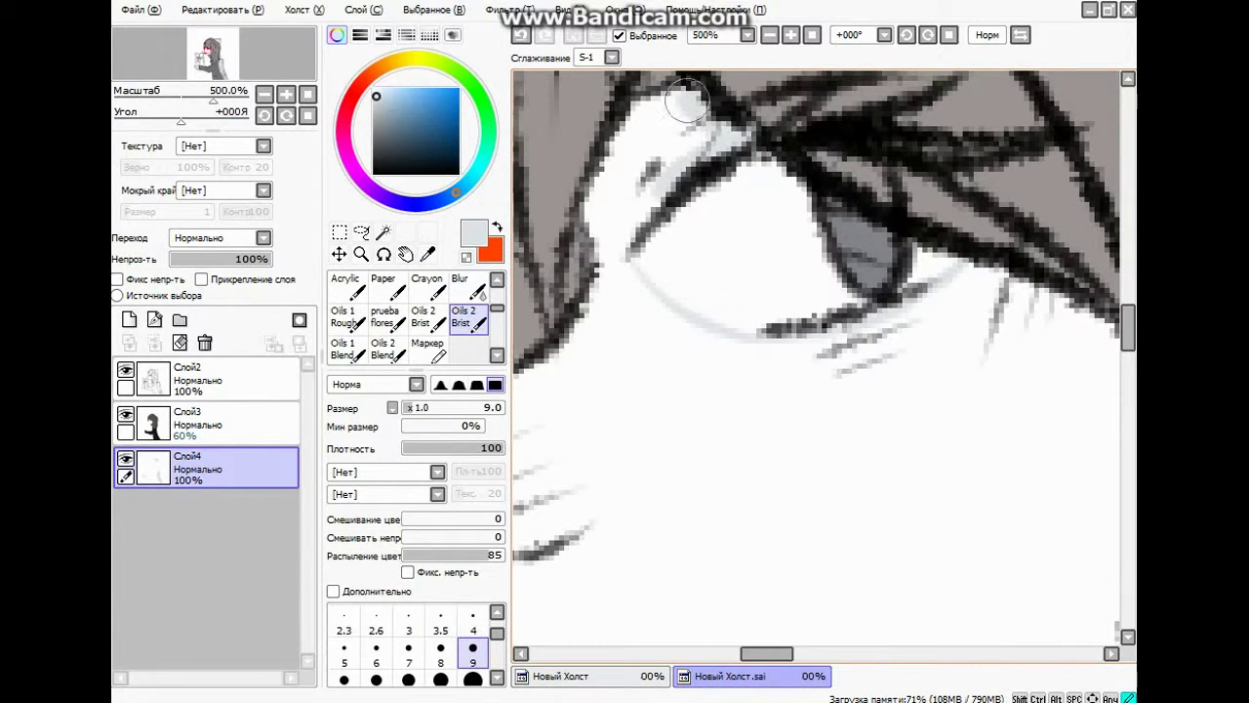
{"action": "left_click_drag", "start_coordinate": [1128, 328], "coordinate": [1129, 318]}
{"action": "mouse_move", "coordinate": [687, 238]}
{"action": "left_mouse_down"}
{"action": "mouse_move", "coordinate": [622, 274]}
{"action": "mouse_move", "coordinate": [610, 366]}
{"action": "mouse_move", "coordinate": [639, 266]}
{"action": "left_mouse_up"}
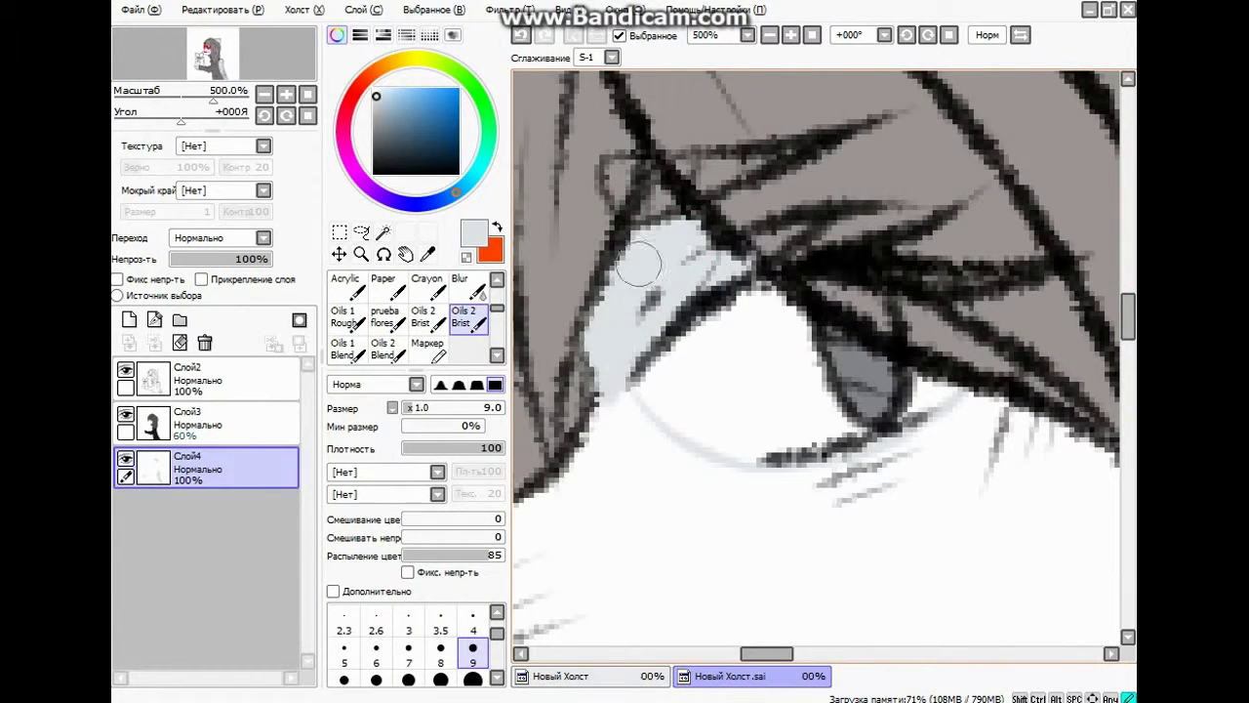
{"action": "mouse_move", "coordinate": [615, 389]}
{"action": "left_mouse_down"}
{"action": "mouse_move", "coordinate": [719, 490]}
{"action": "mouse_move", "coordinate": [789, 479]}
{"action": "mouse_move", "coordinate": [957, 416]}
{"action": "left_mouse_up"}
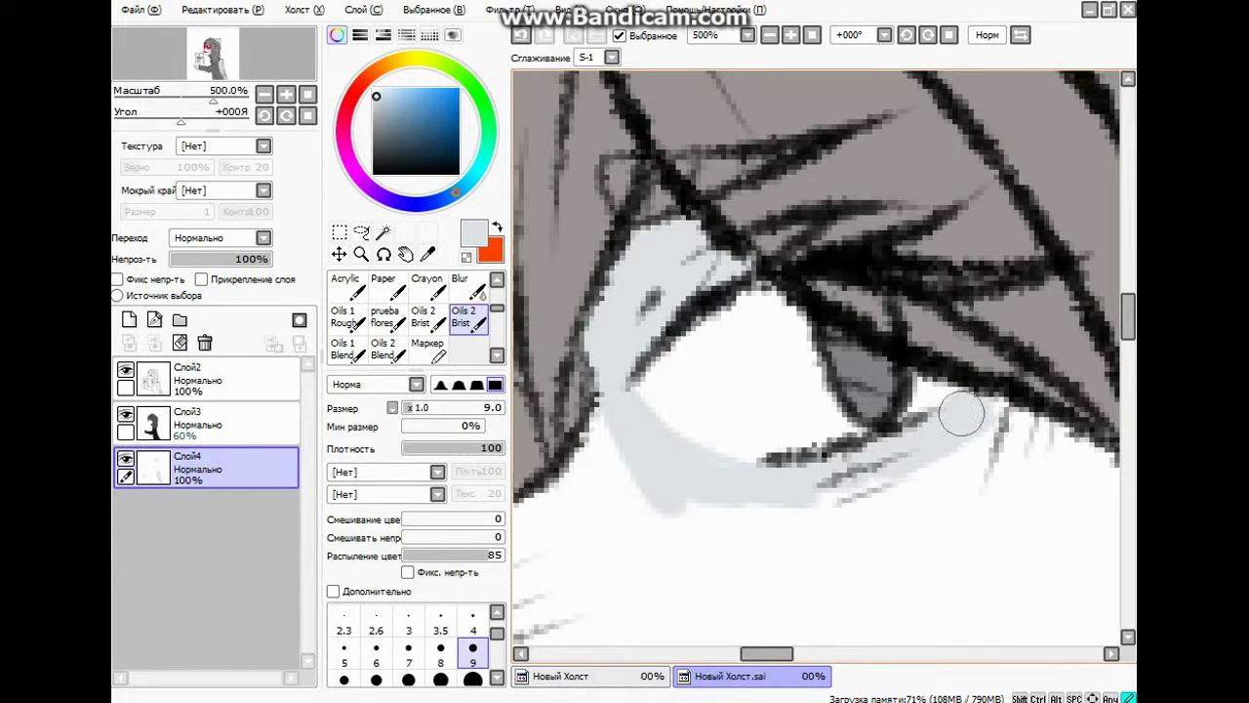
Fill the muzzle, cheek and jaw with light grey-blue, using brush size 20 for the large areas.
{"action": "scroll", "coordinate": [748, 396], "scroll_direction": "down", "scroll_amount": 5}
{"action": "scroll", "coordinate": [749, 396], "scroll_direction": "up", "scroll_amount": 3}
{"action": "left_click_drag", "start_coordinate": [804, 293], "coordinate": [724, 265]}
{"action": "mouse_move", "coordinate": [647, 306]}
{"action": "left_mouse_down"}
{"action": "mouse_move", "coordinate": [701, 447]}
{"action": "mouse_move", "coordinate": [765, 469]}
{"action": "left_mouse_up"}
{"action": "scroll", "coordinate": [472, 639], "scroll_direction": "down", "scroll_amount": 1}
{"action": "left_click", "coordinate": [472, 639]}
{"action": "mouse_move", "coordinate": [762, 238]}
{"action": "left_mouse_down"}
{"action": "mouse_move", "coordinate": [702, 407]}
{"action": "mouse_move", "coordinate": [831, 427]}
{"action": "mouse_move", "coordinate": [800, 294]}
{"action": "mouse_move", "coordinate": [1043, 260]}
{"action": "mouse_move", "coordinate": [1053, 315]}
{"action": "mouse_move", "coordinate": [1031, 480]}
{"action": "mouse_move", "coordinate": [820, 502]}
{"action": "mouse_move", "coordinate": [928, 454]}
{"action": "mouse_move", "coordinate": [1024, 354]}
{"action": "mouse_move", "coordinate": [933, 422]}
{"action": "left_mouse_up"}
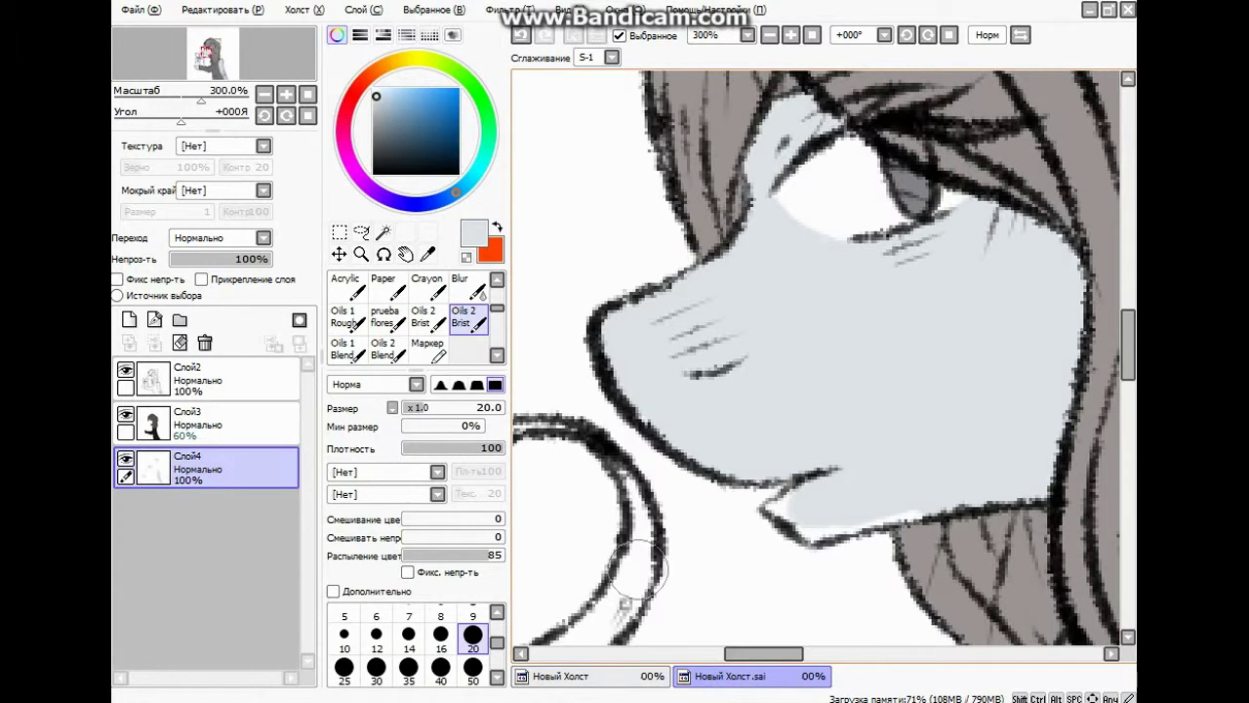
Fill the remaining edges of the chin and lower lip with light grey-blue at brush size 9.
{"action": "left_click", "coordinate": [472, 612]}
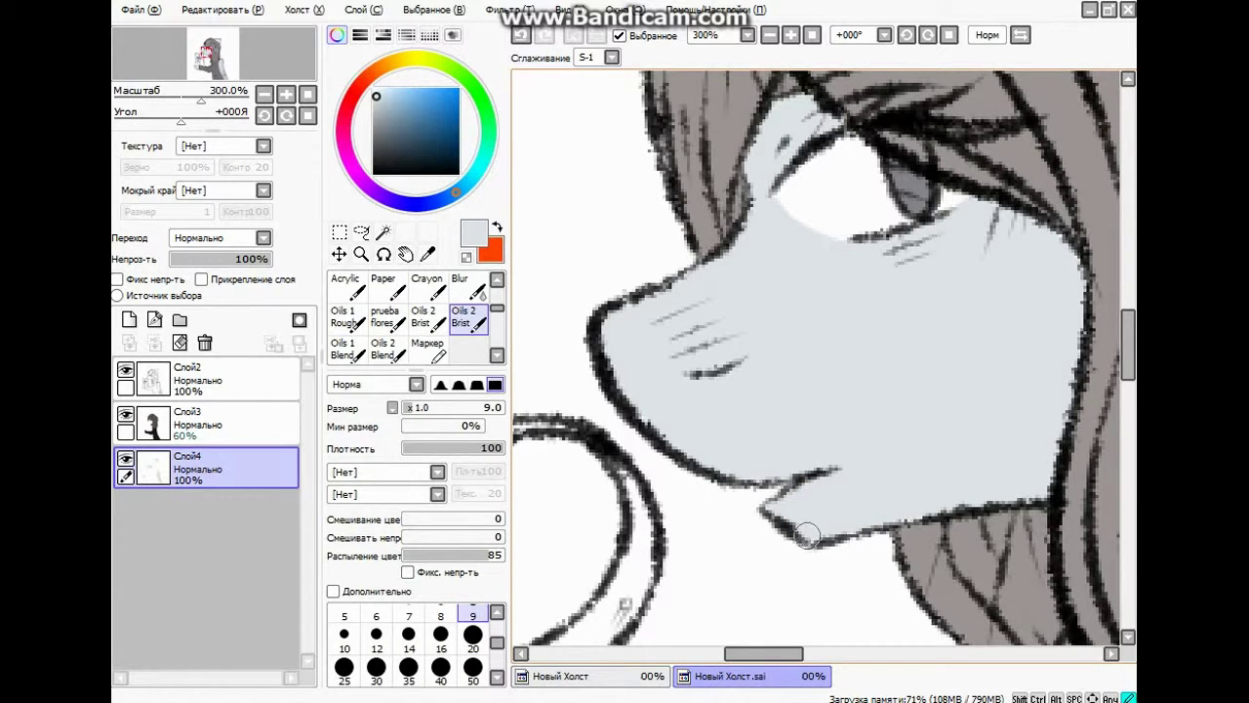
{"action": "scroll", "coordinate": [808, 534], "scroll_direction": "down", "scroll_amount": 2}
{"action": "scroll", "coordinate": [767, 323], "scroll_direction": "up", "scroll_amount": 4}
{"action": "left_click_drag", "start_coordinate": [665, 379], "coordinate": [827, 429]}
Set the opacity of layer Слой3 back to 100%.
{"action": "scroll", "coordinate": [719, 313], "scroll_direction": "down", "scroll_amount": 6}
{"action": "left_click", "coordinate": [215, 424]}
{"action": "left_click", "coordinate": [260, 258]}
Add black line strokes where the hair meets the wing on layer Слой2, using Noise and Paper textures at size 4.
{"action": "left_click", "coordinate": [214, 380]}
{"action": "scroll", "coordinate": [966, 326], "scroll_direction": "up", "scroll_amount": 3}
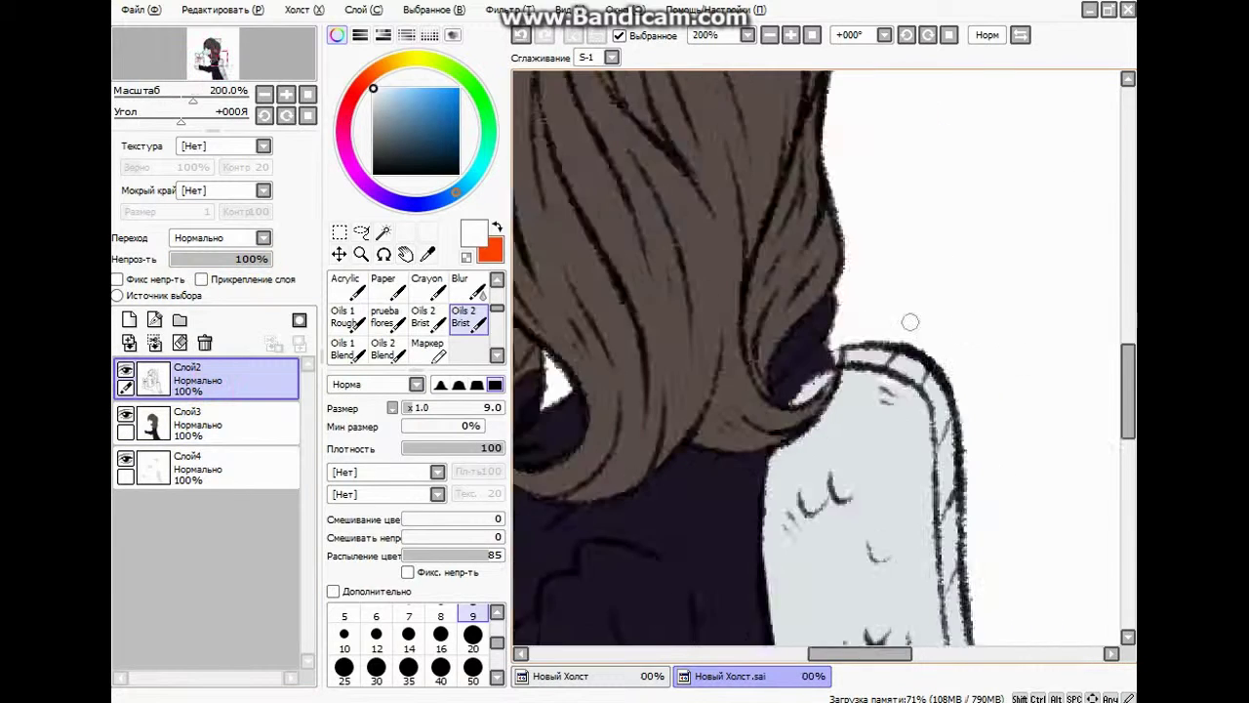
{"action": "scroll", "coordinate": [864, 333], "scroll_direction": "up", "scroll_amount": 3}
{"action": "right_click", "coordinate": [581, 292]}
{"action": "scroll", "coordinate": [400, 630], "scroll_direction": "up", "scroll_amount": 1}
{"action": "left_click", "coordinate": [384, 472]}
{"action": "left_click", "coordinate": [375, 524]}
{"action": "left_click", "coordinate": [383, 495]}
{"action": "left_click", "coordinate": [363, 546]}
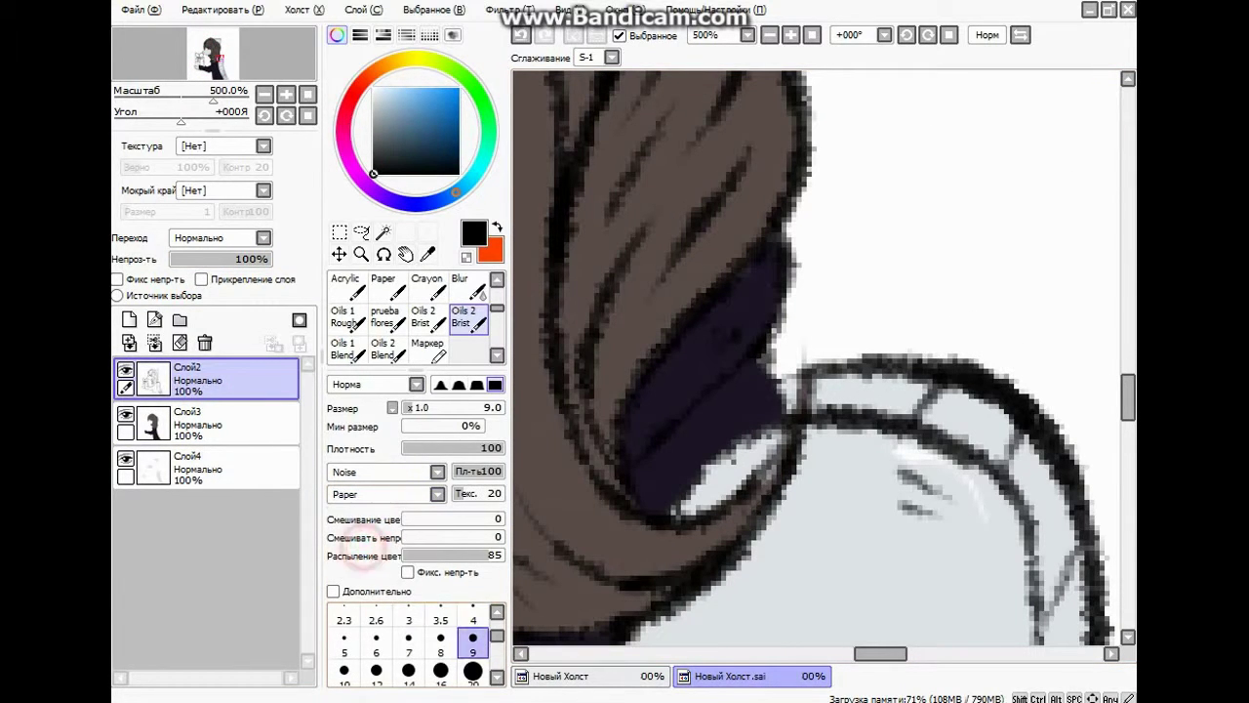
{"action": "left_click", "coordinate": [474, 621]}
{"action": "scroll", "coordinate": [669, 454], "scroll_direction": "down", "scroll_amount": 4}
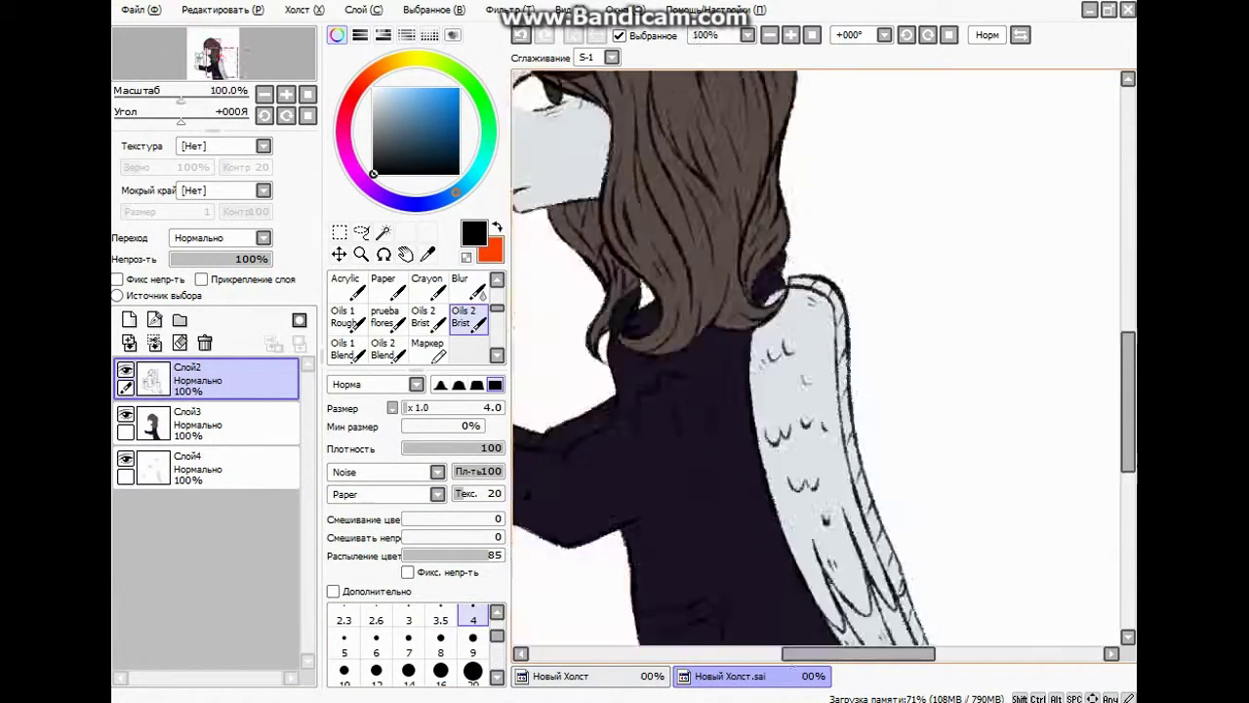
{"action": "scroll", "coordinate": [775, 276], "scroll_direction": "up", "scroll_amount": 4}
{"action": "scroll", "coordinate": [746, 336], "scroll_direction": "down", "scroll_amount": 4}
Try to cover the white gap inside the hair curl beside the wing on layer Слой4, using sizes 16 and 4.
{"action": "right_click", "coordinate": [818, 390]}
{"action": "scroll", "coordinate": [818, 361], "scroll_direction": "up", "scroll_amount": 1}
{"action": "left_click", "coordinate": [217, 468]}
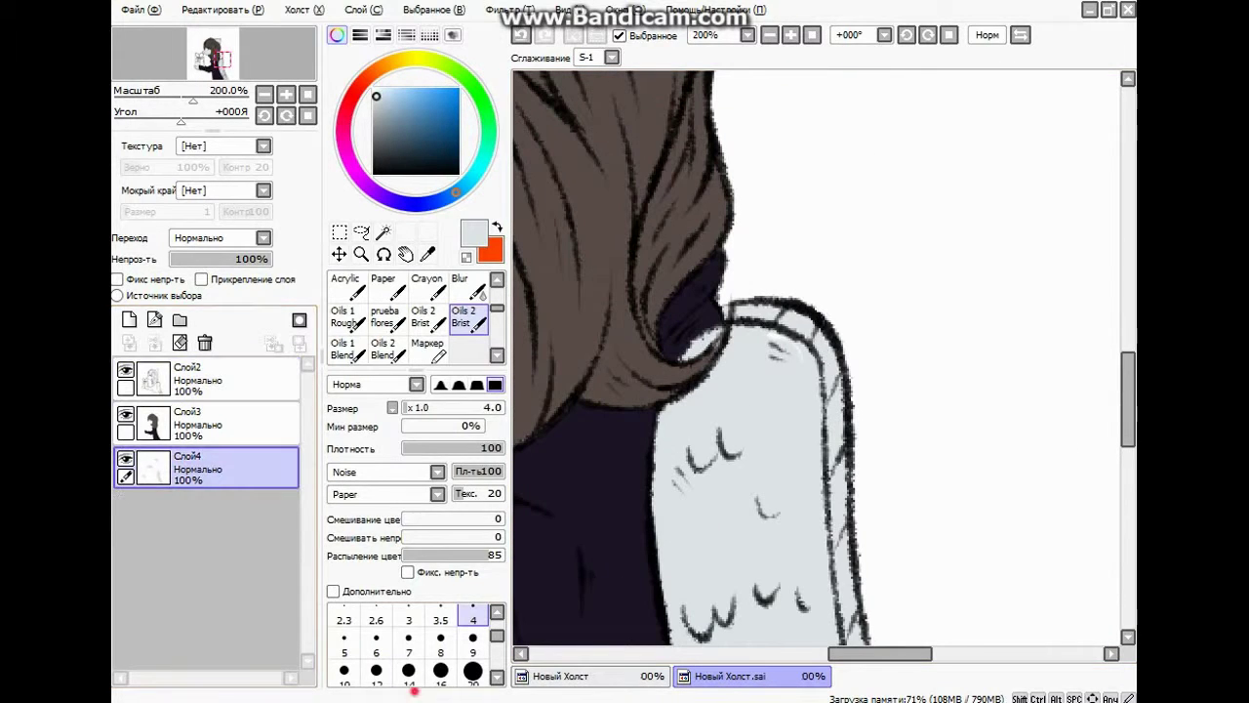
{"action": "left_click", "coordinate": [441, 670]}
{"action": "scroll", "coordinate": [773, 359], "scroll_direction": "up", "scroll_amount": 3}
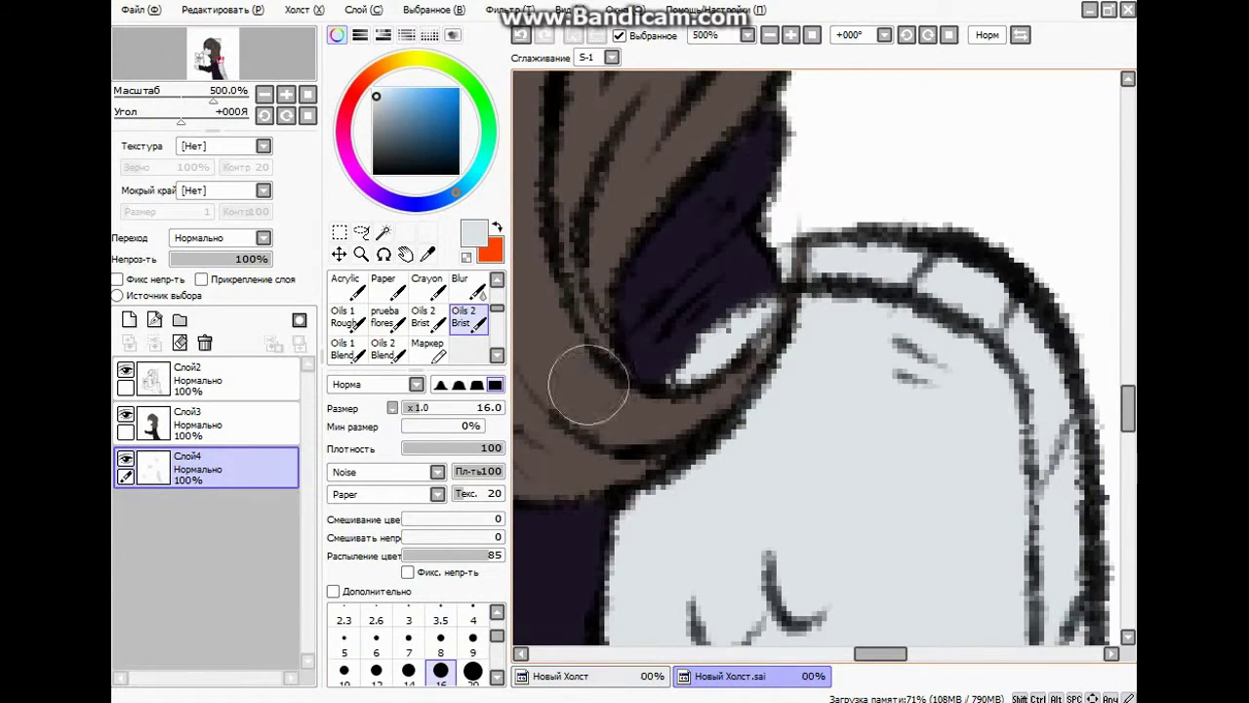
{"action": "left_click", "coordinate": [586, 393], "text": "alt"}
{"action": "left_click", "coordinate": [473, 621]}
{"action": "scroll", "coordinate": [749, 327], "scroll_direction": "up", "scroll_amount": 1}
{"action": "left_click_drag", "start_coordinate": [750, 327], "coordinate": [773, 301]}
{"action": "scroll", "coordinate": [889, 362], "scroll_direction": "down", "scroll_amount": 4}
{"action": "scroll", "coordinate": [886, 342], "scroll_direction": "up", "scroll_amount": 2}
{"action": "right_click", "coordinate": [941, 269]}
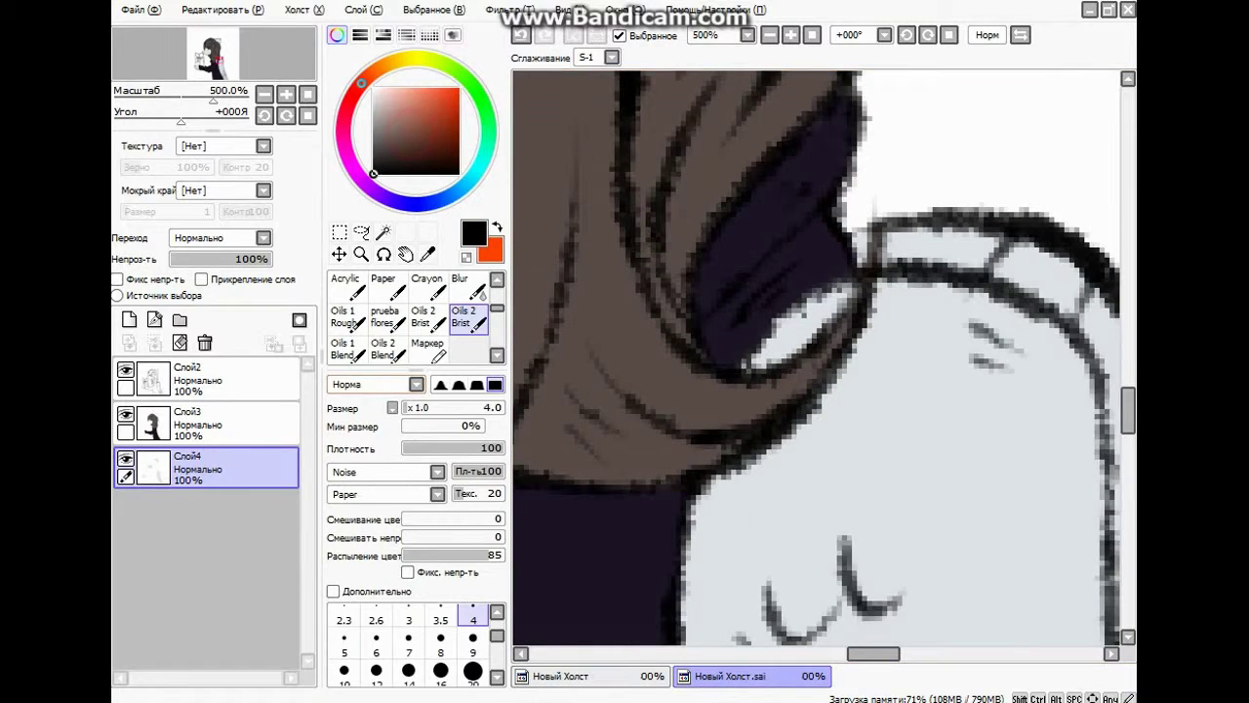
{"action": "scroll", "coordinate": [878, 293], "scroll_direction": "up", "scroll_amount": 1}
Paint black line work over the gap between the hair curl and the wing on layer Слой2.
{"action": "left_click", "coordinate": [217, 380]}
{"action": "left_click_drag", "start_coordinate": [843, 267], "coordinate": [724, 372]}
{"action": "scroll", "coordinate": [802, 263], "scroll_direction": "down", "scroll_amount": 6}
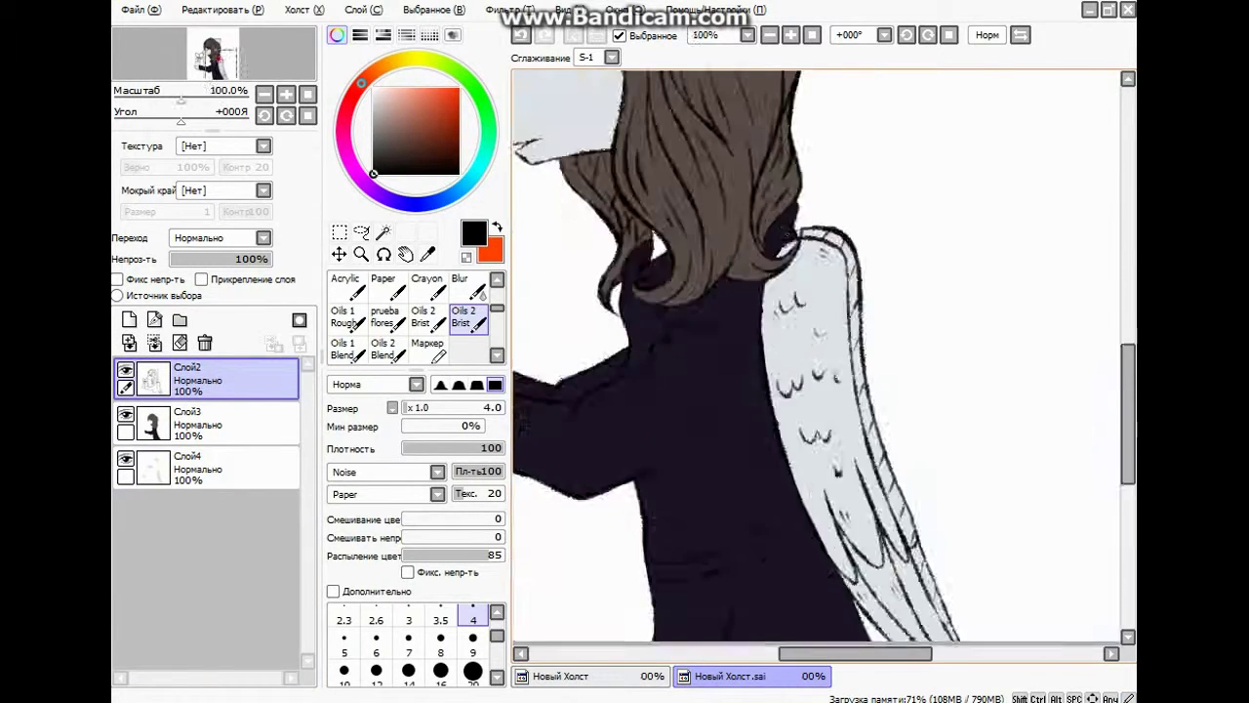
Pick the wing's light grey-blue, set the brush to size 16 without textures, and undo the last stroke.
{"action": "scroll", "coordinate": [883, 468], "scroll_direction": "up", "scroll_amount": 3}
{"action": "right_click", "coordinate": [887, 444]}
{"action": "scroll", "coordinate": [859, 459], "scroll_direction": "down", "scroll_amount": 1}
{"action": "scroll", "coordinate": [908, 508], "scroll_direction": "up", "scroll_amount": 1}
{"action": "left_click", "coordinate": [441, 672]}
{"action": "left_click", "coordinate": [390, 470]}
{"action": "left_click", "coordinate": [376, 493]}
{"action": "left_click", "coordinate": [379, 494]}
{"action": "left_click", "coordinate": [371, 517]}
{"action": "left_click", "coordinate": [523, 34]}
{"action": "mouse_move", "coordinate": [664, 484]}
{"action": "left_mouse_down"}
{"action": "mouse_move", "coordinate": [713, 550]}
{"action": "mouse_move", "coordinate": [767, 519]}
{"action": "left_mouse_up"}
Touch up unfilled spots of the light grey-blue areas on layer Слой4 at brush size 16.
{"action": "left_click", "coordinate": [223, 469]}
{"action": "scroll", "coordinate": [765, 516], "scroll_direction": "down", "scroll_amount": 2}
{"action": "scroll", "coordinate": [628, 497], "scroll_direction": "up", "scroll_amount": 4}
{"action": "left_click_drag", "start_coordinate": [673, 458], "coordinate": [683, 476]}
{"action": "scroll", "coordinate": [838, 546], "scroll_direction": "down", "scroll_amount": 5}
{"action": "scroll", "coordinate": [810, 509], "scroll_direction": "up", "scroll_amount": 4}
{"action": "scroll", "coordinate": [646, 247], "scroll_direction": "down", "scroll_amount": 2}
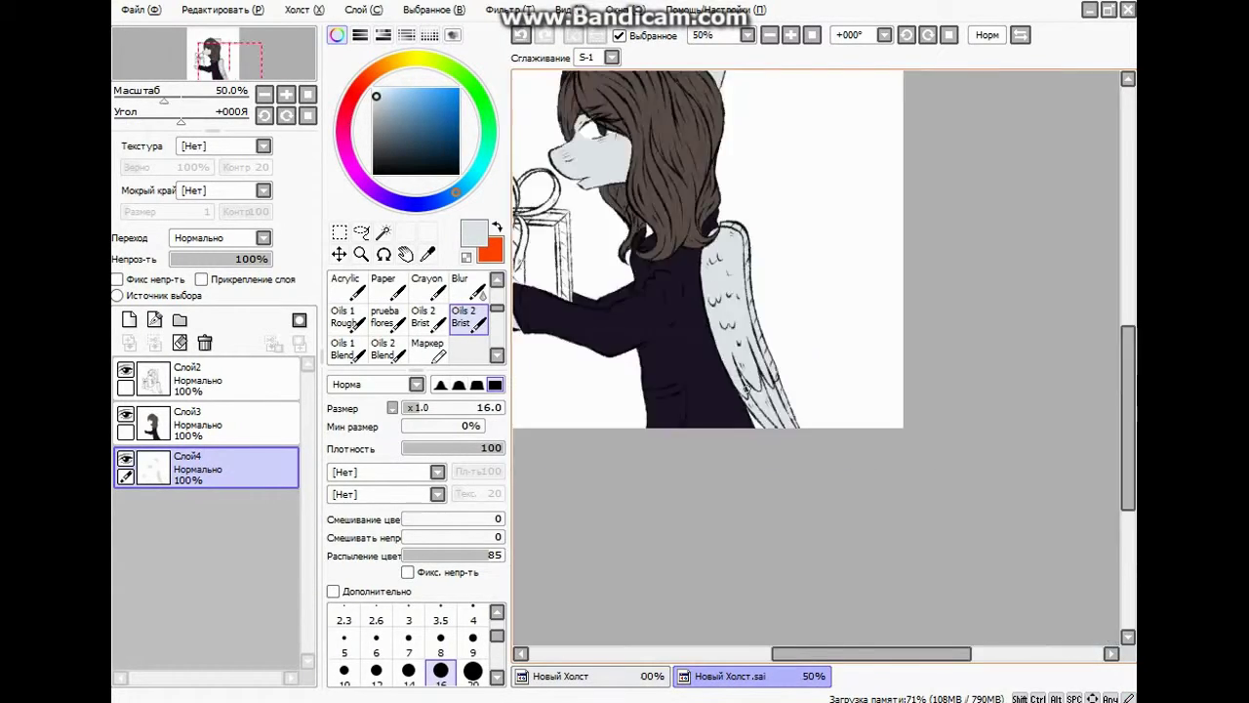
{"action": "scroll", "coordinate": [744, 390], "scroll_direction": "up", "scroll_amount": 2}
{"action": "scroll", "coordinate": [744, 390], "scroll_direction": "down", "scroll_amount": 2}
{"action": "scroll", "coordinate": [881, 325], "scroll_direction": "up", "scroll_amount": 2}
Fill the narrow leftover spots with light grey-blue on layer Слой4 at brush size 4.
{"action": "left_click", "coordinate": [473, 617]}
{"action": "left_click_drag", "start_coordinate": [728, 469], "coordinate": [773, 537]}
{"action": "scroll", "coordinate": [766, 527], "scroll_direction": "down", "scroll_amount": 3}
{"action": "scroll", "coordinate": [732, 390], "scroll_direction": "up", "scroll_amount": 3}
{"action": "scroll", "coordinate": [730, 382], "scroll_direction": "down", "scroll_amount": 4}
{"action": "scroll", "coordinate": [815, 278], "scroll_direction": "up", "scroll_amount": 2}
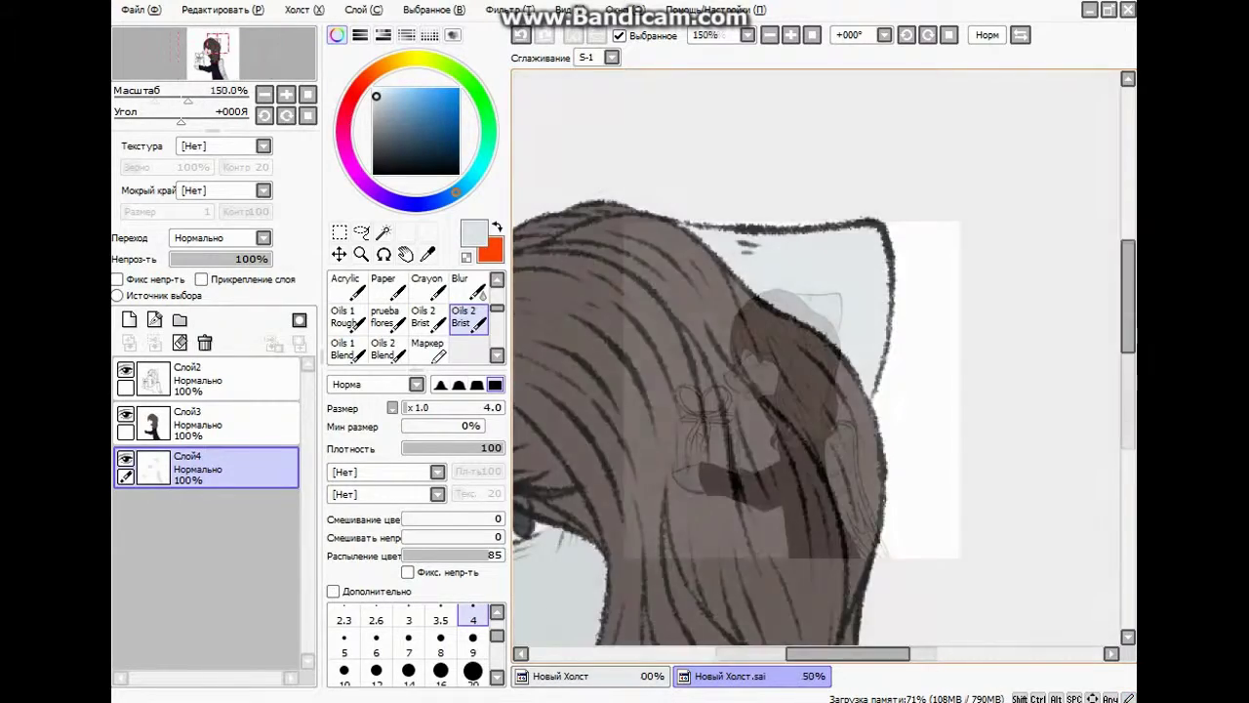
Pick the ear's pink from the reference canvas Новый Холст and return to the drawing Новый Холст.sai.
{"action": "left_click", "coordinate": [589, 676]}
{"action": "scroll", "coordinate": [898, 279], "scroll_direction": "up", "scroll_amount": 1}
{"action": "right_click", "coordinate": [892, 277]}
{"action": "left_click", "coordinate": [713, 676]}
Paint pink on the ear tip at brush size 35 on a new layer clipped to Слой4.
{"action": "left_click", "coordinate": [128, 319]}
{"action": "left_click", "coordinate": [206, 280]}
{"action": "left_click", "coordinate": [449, 679]}
{"action": "left_click", "coordinate": [903, 218]}
{"action": "left_click_drag", "start_coordinate": [498, 636], "coordinate": [498, 645]}
{"action": "left_click", "coordinate": [415, 649]}
{"action": "mouse_move", "coordinate": [858, 224]}
{"action": "left_mouse_down"}
{"action": "mouse_move", "coordinate": [871, 293]}
{"action": "mouse_move", "coordinate": [839, 263]}
{"action": "mouse_move", "coordinate": [877, 274]}
{"action": "mouse_move", "coordinate": [742, 245]}
{"action": "mouse_move", "coordinate": [857, 250]}
{"action": "mouse_move", "coordinate": [850, 296]}
{"action": "mouse_move", "coordinate": [884, 295]}
{"action": "mouse_move", "coordinate": [834, 296]}
{"action": "mouse_move", "coordinate": [778, 236]}
{"action": "mouse_move", "coordinate": [868, 296]}
{"action": "left_mouse_up"}
Blend the pink at the ear tip softly into the grey-blue with the Blur tool.
{"action": "left_click", "coordinate": [468, 289]}
{"action": "scroll", "coordinate": [848, 303], "scroll_direction": "down", "scroll_amount": 4}
{"action": "scroll", "coordinate": [849, 303], "scroll_direction": "up", "scroll_amount": 4}
{"action": "scroll", "coordinate": [737, 316], "scroll_direction": "up", "scroll_amount": 3}
Merge the clipped pink ear layer down into layer Слой4.
{"action": "left_click", "coordinate": [225, 423]}
{"action": "left_click", "coordinate": [224, 468]}
{"action": "left_click", "coordinate": [154, 343]}
{"action": "left_click", "coordinate": [224, 423]}
{"action": "scroll", "coordinate": [859, 298], "scroll_direction": "down", "scroll_amount": 4}
{"action": "scroll", "coordinate": [851, 295], "scroll_direction": "up", "scroll_amount": 3}
Create a new layer above Слой2 and set the Oils 2 Brist brush to black at size 6.
{"action": "left_click", "coordinate": [224, 379]}
{"action": "left_click", "coordinate": [129, 319]}
{"action": "left_click", "coordinate": [468, 324]}
{"action": "left_click", "coordinate": [374, 173]}
{"action": "scroll", "coordinate": [442, 630], "scroll_direction": "up", "scroll_amount": 2}
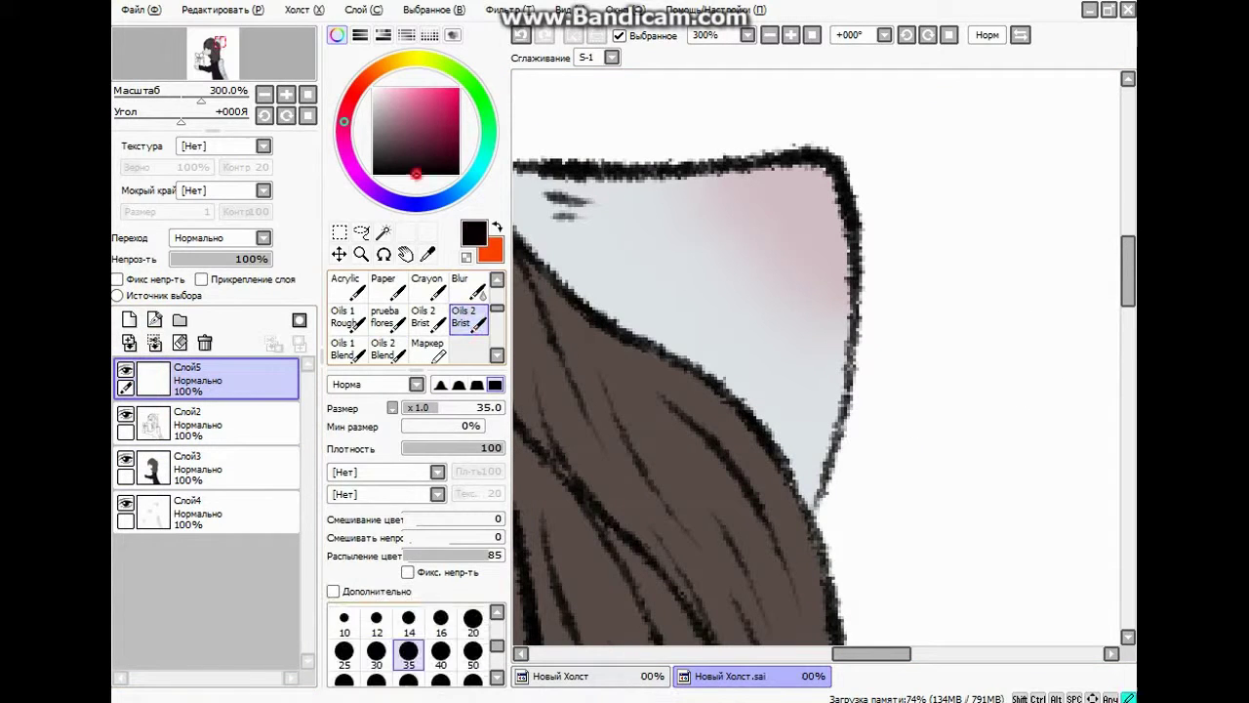
{"action": "left_click", "coordinate": [374, 646]}
Set the stroke smoothing to S-7 and give the brush Noise and Paper textures.
{"action": "left_click", "coordinate": [593, 60]}
{"action": "left_click", "coordinate": [588, 408]}
{"action": "left_click", "coordinate": [366, 472]}
{"action": "left_click", "coordinate": [361, 505]}
{"action": "left_click", "coordinate": [361, 494]}
{"action": "left_click", "coordinate": [358, 537]}
{"action": "mouse_move", "coordinate": [819, 307]}
{"action": "left_mouse_down"}
{"action": "mouse_move", "coordinate": [827, 271]}
{"action": "mouse_move", "coordinate": [906, 299]}
{"action": "left_mouse_up"}
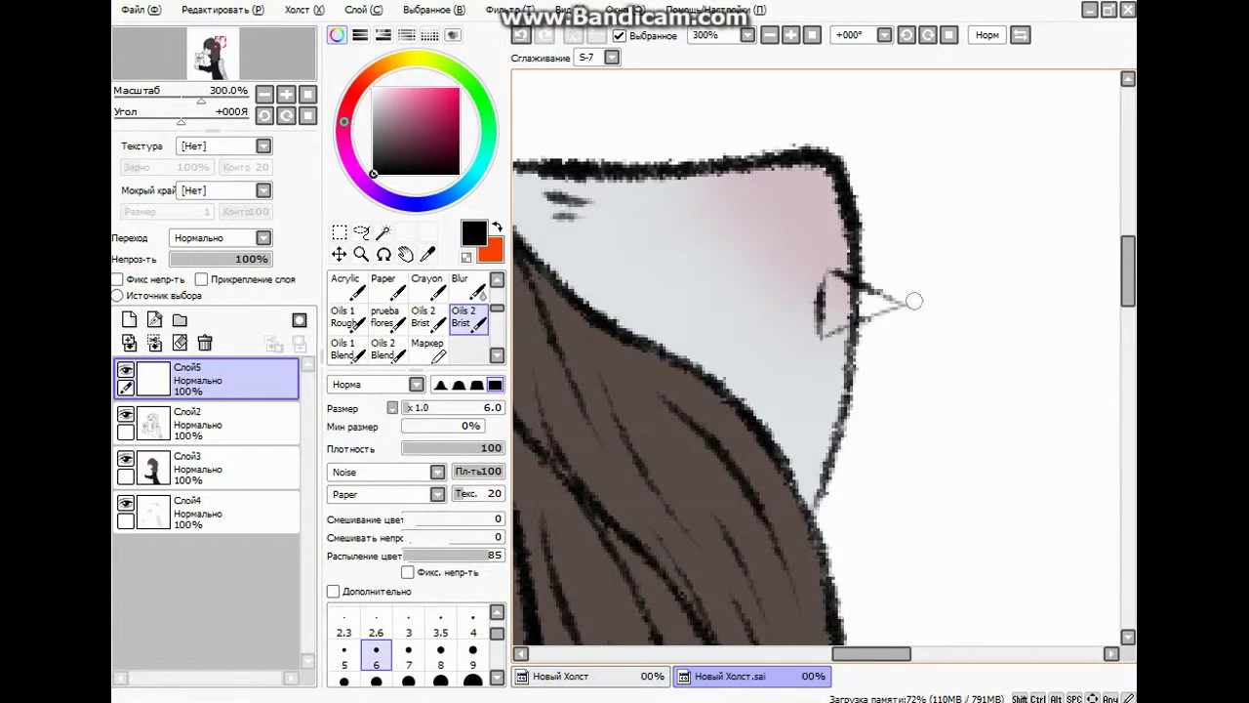
{"action": "left_click", "coordinate": [520, 35]}
{"action": "left_click", "coordinate": [182, 343]}
Draw two pointed black spike studs across the ear's outer edge on layer Слой5 at brush size 8.
{"action": "left_click", "coordinate": [441, 656]}
{"action": "mouse_move", "coordinate": [822, 301]}
{"action": "left_mouse_down"}
{"action": "mouse_move", "coordinate": [857, 320]}
{"action": "mouse_move", "coordinate": [811, 354]}
{"action": "left_mouse_up"}
{"action": "mouse_move", "coordinate": [822, 301]}
{"action": "left_mouse_down"}
{"action": "mouse_move", "coordinate": [856, 321]}
{"action": "mouse_move", "coordinate": [812, 359]}
{"action": "mouse_move", "coordinate": [894, 346]}
{"action": "left_mouse_up"}
{"action": "left_click_drag", "start_coordinate": [813, 359], "coordinate": [895, 345]}
{"action": "mouse_move", "coordinate": [819, 398]}
{"action": "left_mouse_down"}
{"action": "mouse_move", "coordinate": [800, 450]}
{"action": "mouse_move", "coordinate": [836, 430]}
{"action": "mouse_move", "coordinate": [827, 449]}
{"action": "mouse_move", "coordinate": [848, 438]}
{"action": "mouse_move", "coordinate": [817, 438]}
{"action": "left_mouse_up"}
{"action": "left_click_drag", "start_coordinate": [963, 457], "coordinate": [902, 407]}
Erase the ear outline on layer Слой2 where it crosses inside the two spike studs.
{"action": "scroll", "coordinate": [469, 317], "scroll_direction": "up", "scroll_amount": 5}
{"action": "scroll", "coordinate": [739, 327], "scroll_direction": "down", "scroll_amount": 1}
{"action": "scroll", "coordinate": [740, 328], "scroll_direction": "up", "scroll_amount": 3}
{"action": "left_click", "coordinate": [234, 424]}
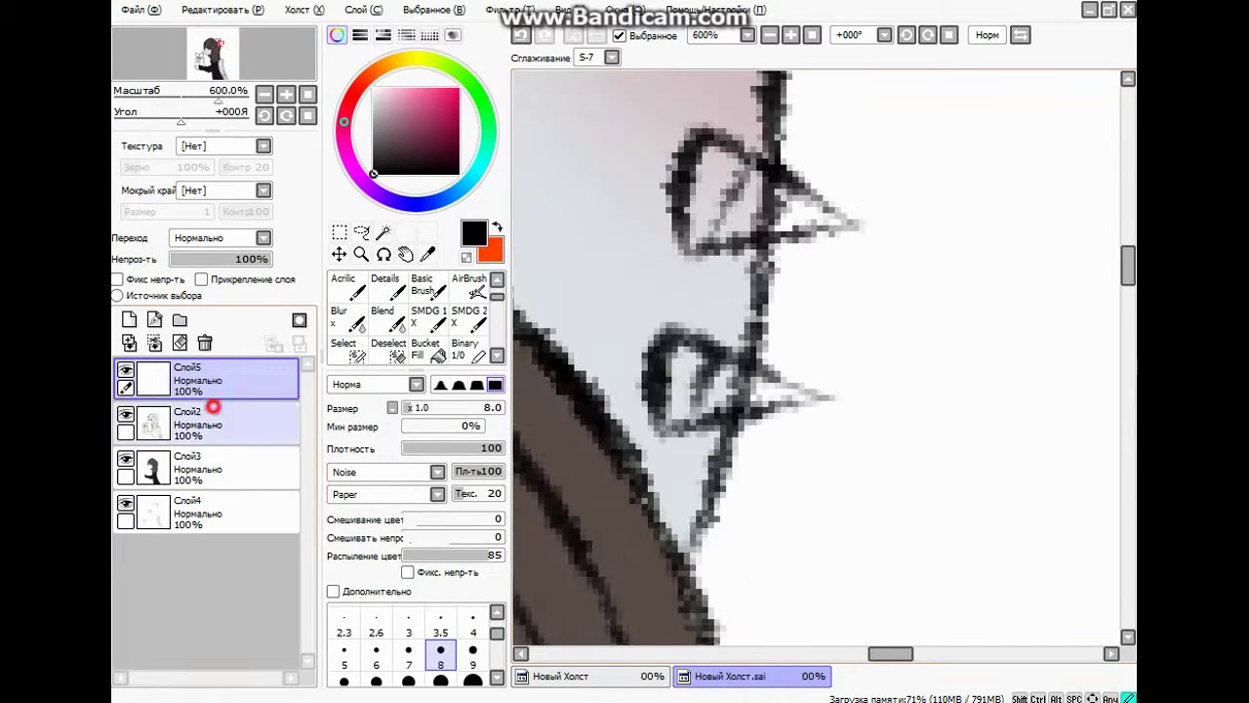
{"action": "scroll", "coordinate": [473, 302], "scroll_direction": "up", "scroll_amount": 1}
{"action": "left_click", "coordinate": [473, 290]}
{"action": "scroll", "coordinate": [730, 371], "scroll_direction": "up", "scroll_amount": 2}
{"action": "mouse_move", "coordinate": [757, 395]}
{"action": "left_mouse_down"}
{"action": "mouse_move", "coordinate": [739, 382]}
{"action": "mouse_move", "coordinate": [716, 410]}
{"action": "left_mouse_up"}
{"action": "scroll", "coordinate": [718, 410], "scroll_direction": "down", "scroll_amount": 3}
{"action": "scroll", "coordinate": [762, 293], "scroll_direction": "up", "scroll_amount": 4}
{"action": "mouse_move", "coordinate": [736, 283]}
{"action": "left_mouse_down"}
{"action": "mouse_move", "coordinate": [698, 249]}
{"action": "mouse_move", "coordinate": [694, 218]}
{"action": "left_mouse_up"}
{"action": "scroll", "coordinate": [732, 288], "scroll_direction": "down", "scroll_amount": 4}
{"action": "left_click_drag", "start_coordinate": [722, 307], "coordinate": [735, 332]}
Sample the light grey stud colour from the reference drawing and return to Новый Холст.sai.
{"action": "left_click", "coordinate": [591, 675]}
{"action": "scroll", "coordinate": [873, 375], "scroll_direction": "up", "scroll_amount": 2}
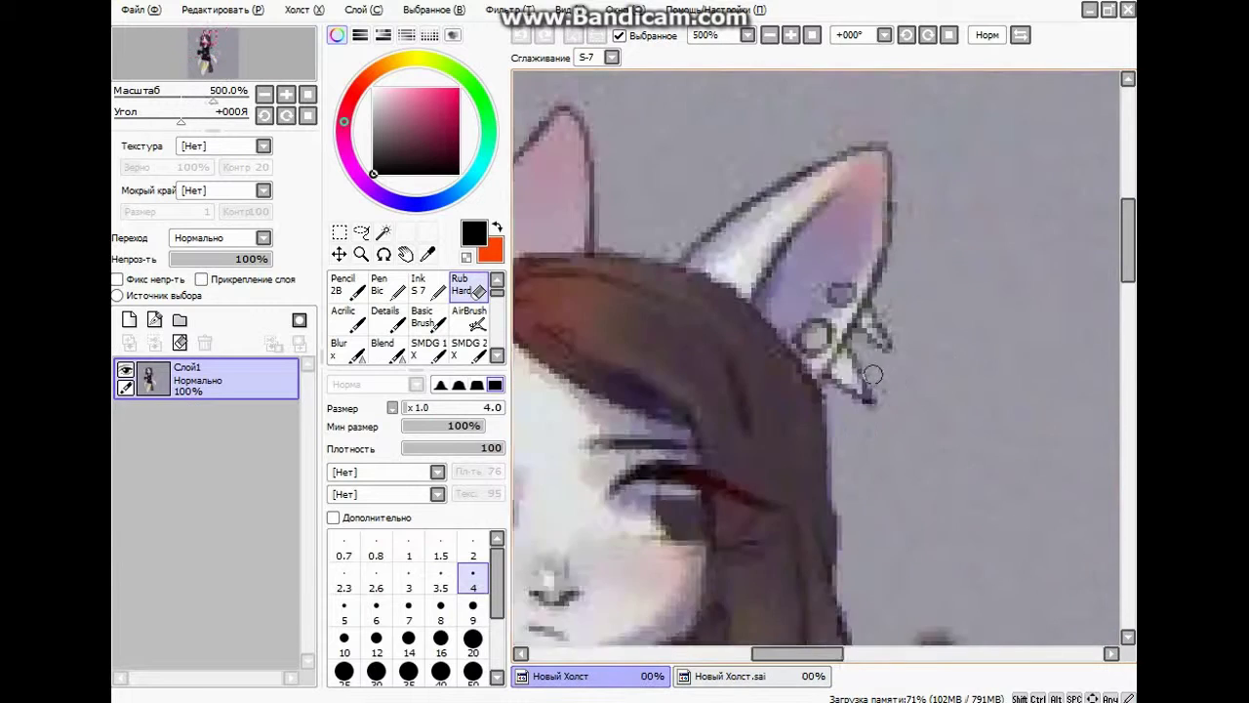
{"action": "scroll", "coordinate": [866, 378], "scroll_direction": "up", "scroll_amount": 4}
{"action": "right_click", "coordinate": [825, 374]}
{"action": "left_click", "coordinate": [741, 675]}
Merge the stud line layer Слой5 down into Слой2 and make Слой3 active with the Oils 2 Brist brush.
{"action": "scroll", "coordinate": [470, 322], "scroll_direction": "down", "scroll_amount": 5}
{"action": "left_click", "coordinate": [469, 351]}
{"action": "left_click", "coordinate": [224, 379]}
{"action": "left_click", "coordinate": [155, 343]}
{"action": "left_click", "coordinate": [225, 423]}
{"action": "left_click", "coordinate": [205, 467]}
{"action": "left_click", "coordinate": [205, 423]}
Set the stroke smoothing to S-1 and remove the brush's Noise and Paper textures.
{"action": "left_click", "coordinate": [611, 57]}
{"action": "left_click", "coordinate": [588, 312]}
{"action": "left_click", "coordinate": [376, 471]}
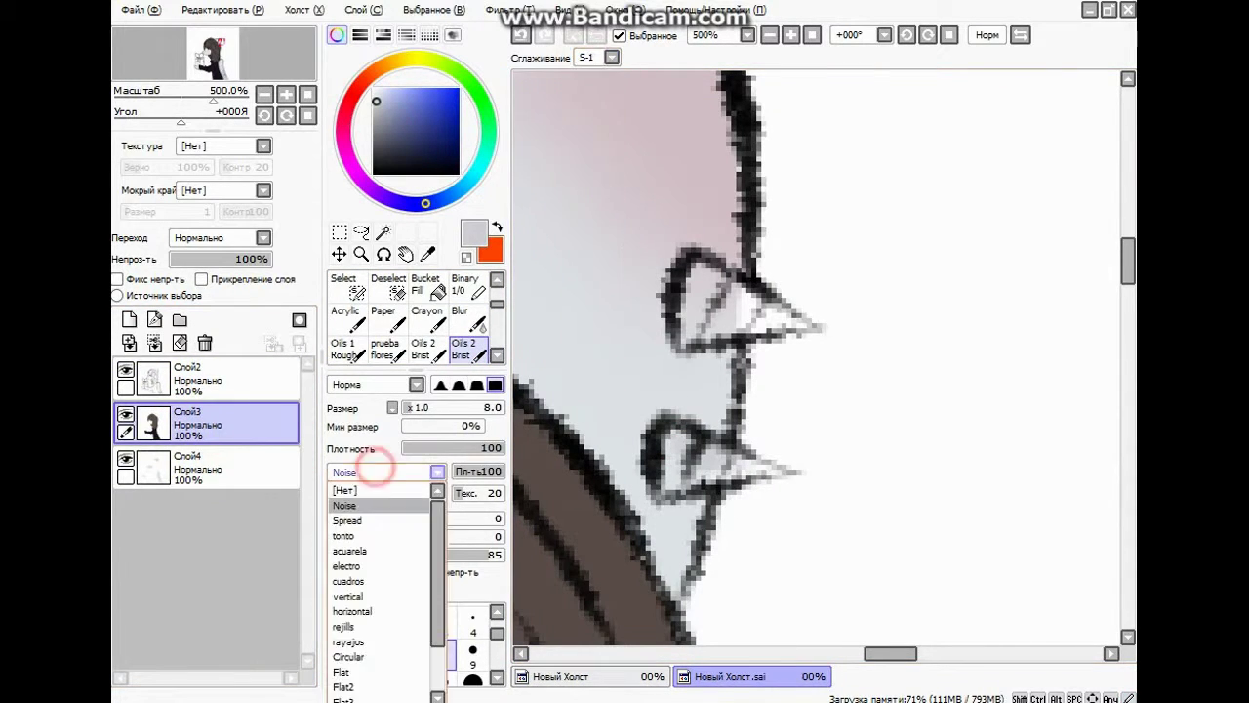
{"action": "left_click", "coordinate": [349, 490]}
Fill both ear spike studs with light grey on layer Слой3, finishing at brush size 7.
{"action": "left_click", "coordinate": [473, 625]}
{"action": "left_click_drag", "start_coordinate": [734, 467], "coordinate": [778, 471]}
{"action": "mouse_move", "coordinate": [702, 265]}
{"action": "left_mouse_down"}
{"action": "mouse_move", "coordinate": [690, 297]}
{"action": "mouse_move", "coordinate": [694, 284]}
{"action": "mouse_move", "coordinate": [735, 290]}
{"action": "mouse_move", "coordinate": [798, 326]}
{"action": "left_mouse_up"}
{"action": "left_click", "coordinate": [409, 655]}
{"action": "left_click_drag", "start_coordinate": [716, 319], "coordinate": [762, 322]}
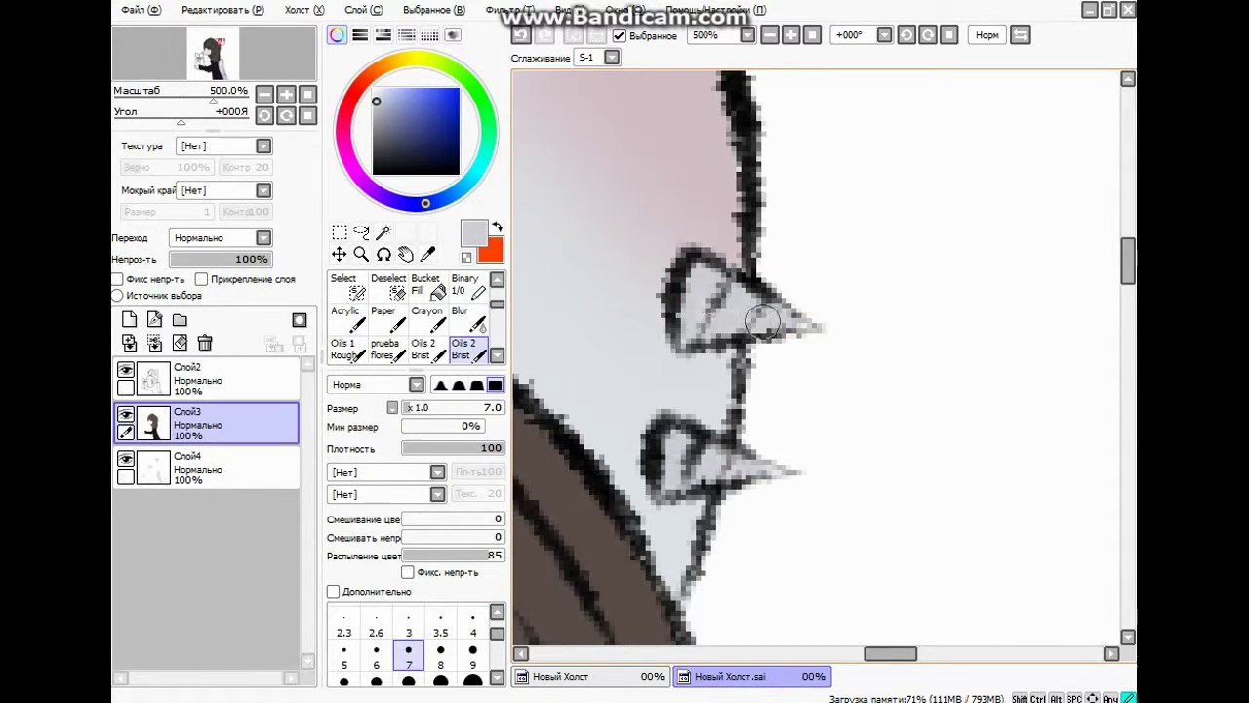
Merge the colour layer Слой3 down into layer Слой4.
{"action": "scroll", "coordinate": [794, 223], "scroll_direction": "down", "scroll_amount": 8}
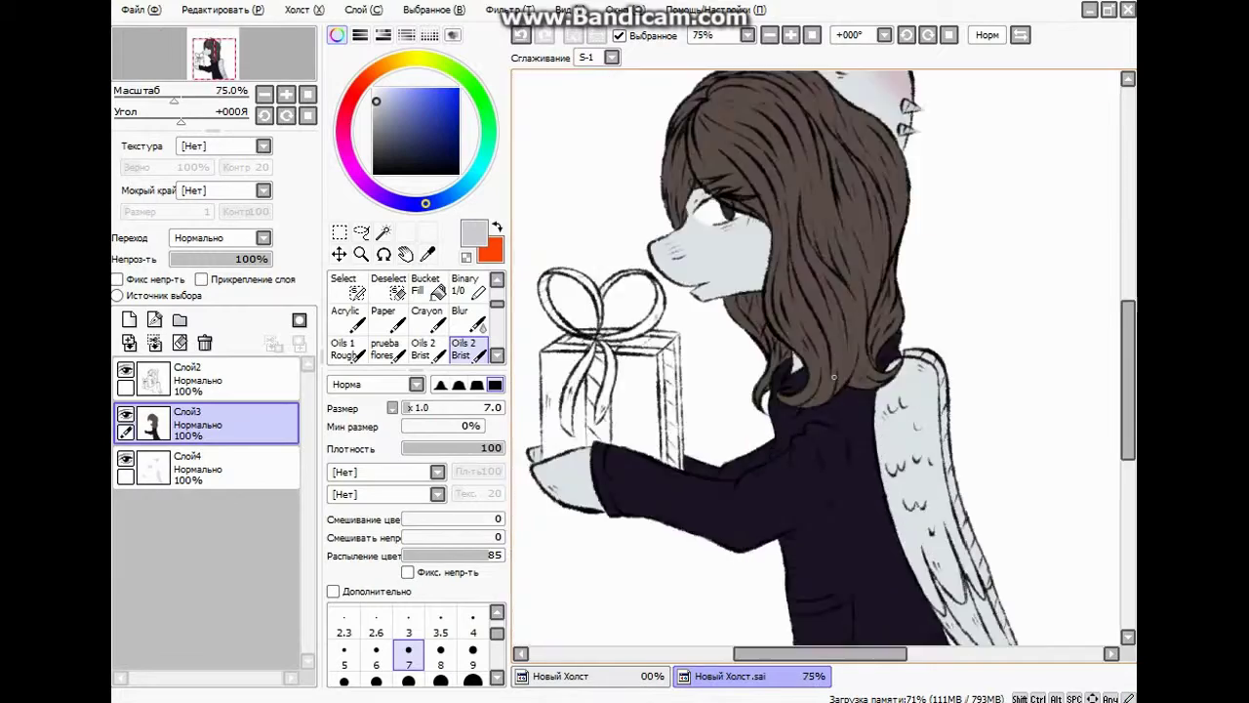
{"action": "scroll", "coordinate": [824, 367], "scroll_direction": "up", "scroll_amount": 6}
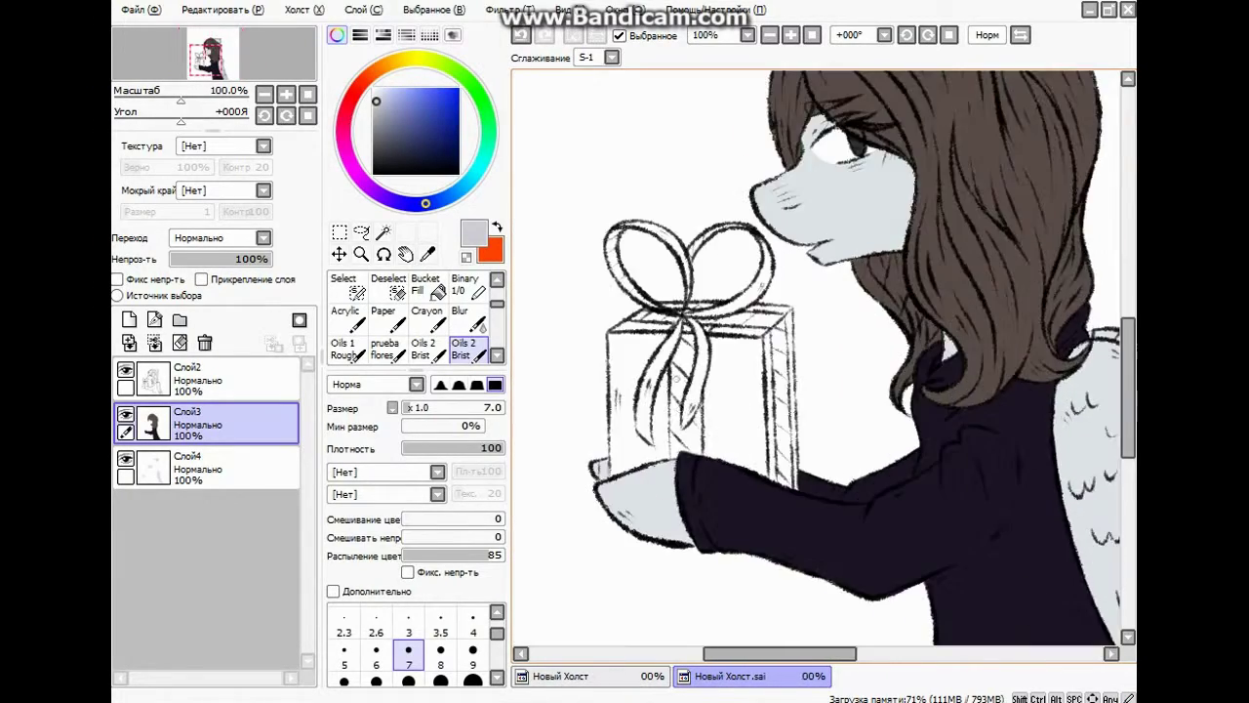
{"action": "left_click", "coordinate": [154, 343]}
Paint the gift bow's left loop red on layer Слой4 with the brush at size 12.
{"action": "scroll", "coordinate": [583, 349], "scroll_direction": "down", "scroll_amount": 4}
{"action": "scroll", "coordinate": [582, 349], "scroll_direction": "up", "scroll_amount": 3}
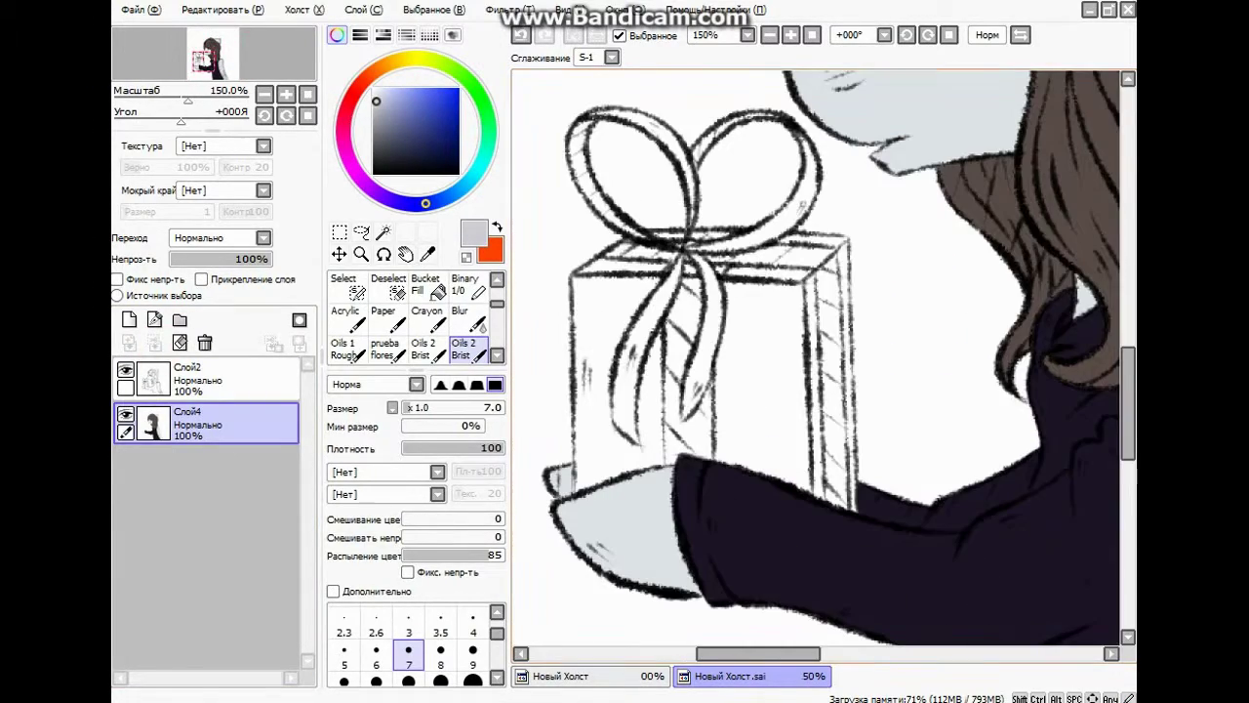
{"action": "left_click", "coordinate": [357, 88]}
{"action": "left_click", "coordinate": [459, 101]}
{"action": "left_click_drag", "start_coordinate": [710, 200], "coordinate": [760, 270]}
{"action": "scroll", "coordinate": [759, 271], "scroll_direction": "up", "scroll_amount": 1}
{"action": "key", "text": "bracketright"}
{"action": "key", "text": "bracketright"}
{"action": "key", "text": "bracketright"}
{"action": "key", "text": "bracketright"}
{"action": "left_click_drag", "start_coordinate": [597, 214], "coordinate": [620, 268]}
{"action": "left_click_drag", "start_coordinate": [593, 213], "coordinate": [622, 167]}
{"action": "left_click_drag", "start_coordinate": [641, 289], "coordinate": [685, 320]}
{"action": "mouse_move", "coordinate": [615, 161]}
{"action": "left_mouse_down"}
{"action": "mouse_move", "coordinate": [702, 174]}
{"action": "mouse_move", "coordinate": [662, 156]}
{"action": "mouse_move", "coordinate": [738, 207]}
{"action": "mouse_move", "coordinate": [754, 263]}
{"action": "left_mouse_up"}
{"action": "left_click_drag", "start_coordinate": [669, 181], "coordinate": [751, 232]}
Fill the bow's right loop and right ribbon tail red, reducing the brush to size 7 for the narrow parts.
{"action": "left_click_drag", "start_coordinate": [742, 337], "coordinate": [880, 311]}
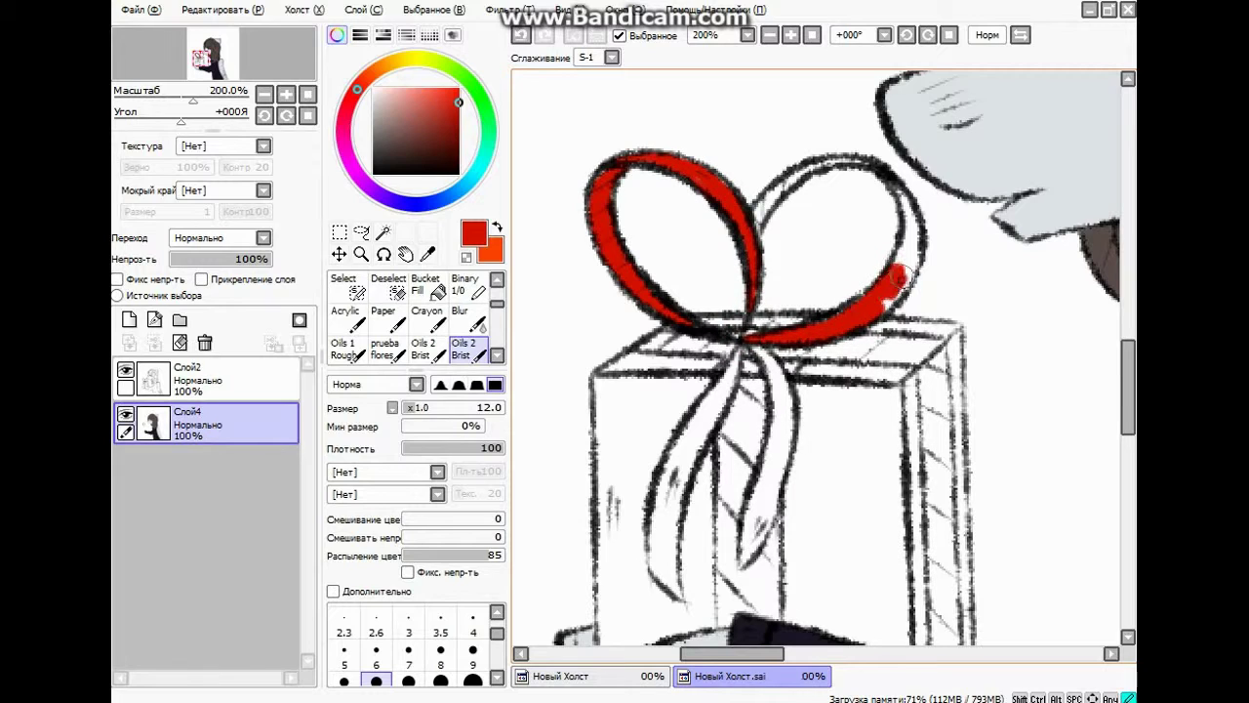
{"action": "mouse_move", "coordinate": [910, 238]}
{"action": "left_mouse_down"}
{"action": "mouse_move", "coordinate": [891, 184]}
{"action": "mouse_move", "coordinate": [900, 208]}
{"action": "mouse_move", "coordinate": [880, 218]}
{"action": "mouse_move", "coordinate": [781, 230]}
{"action": "left_mouse_up"}
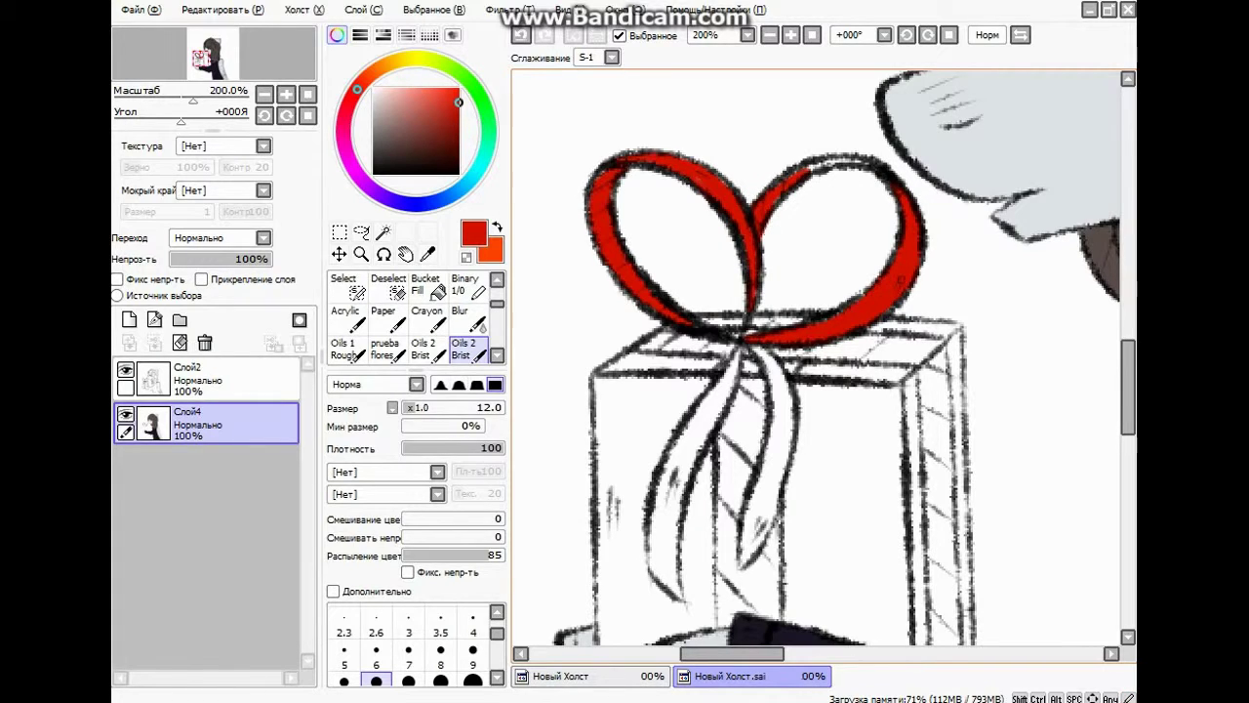
{"action": "left_click", "coordinate": [409, 664]}
{"action": "key", "text": "e"}
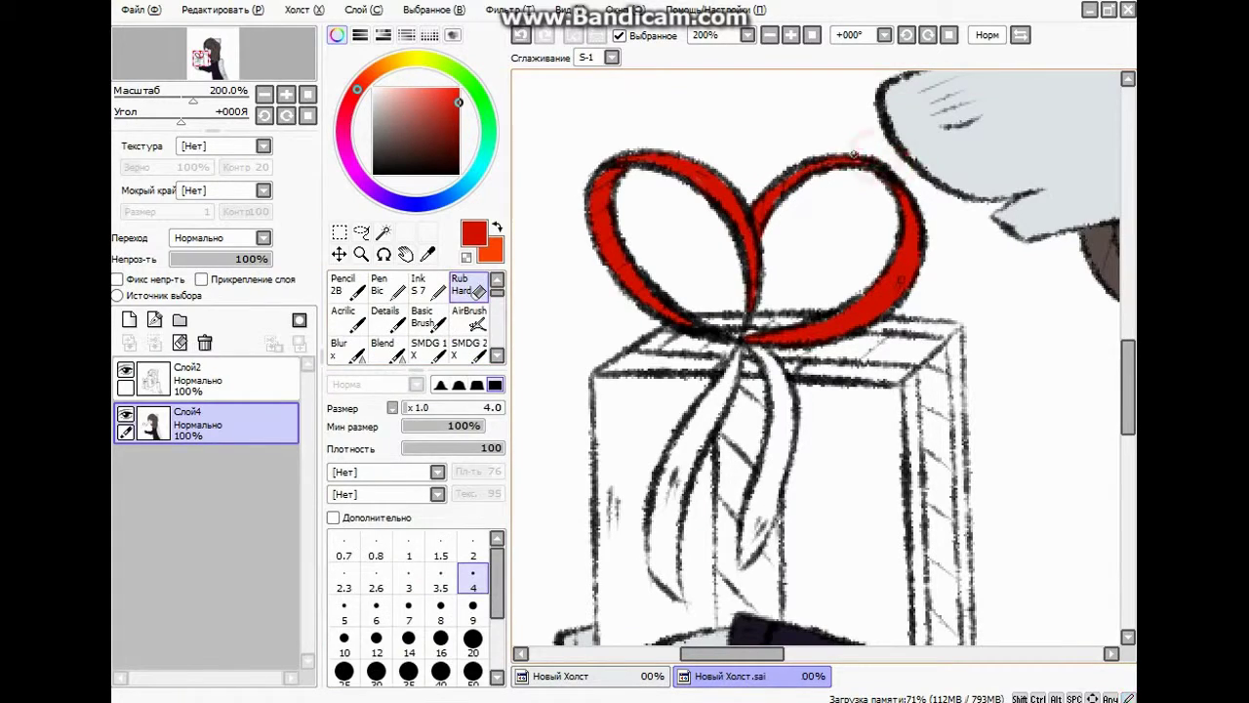
{"action": "key", "text": "e"}
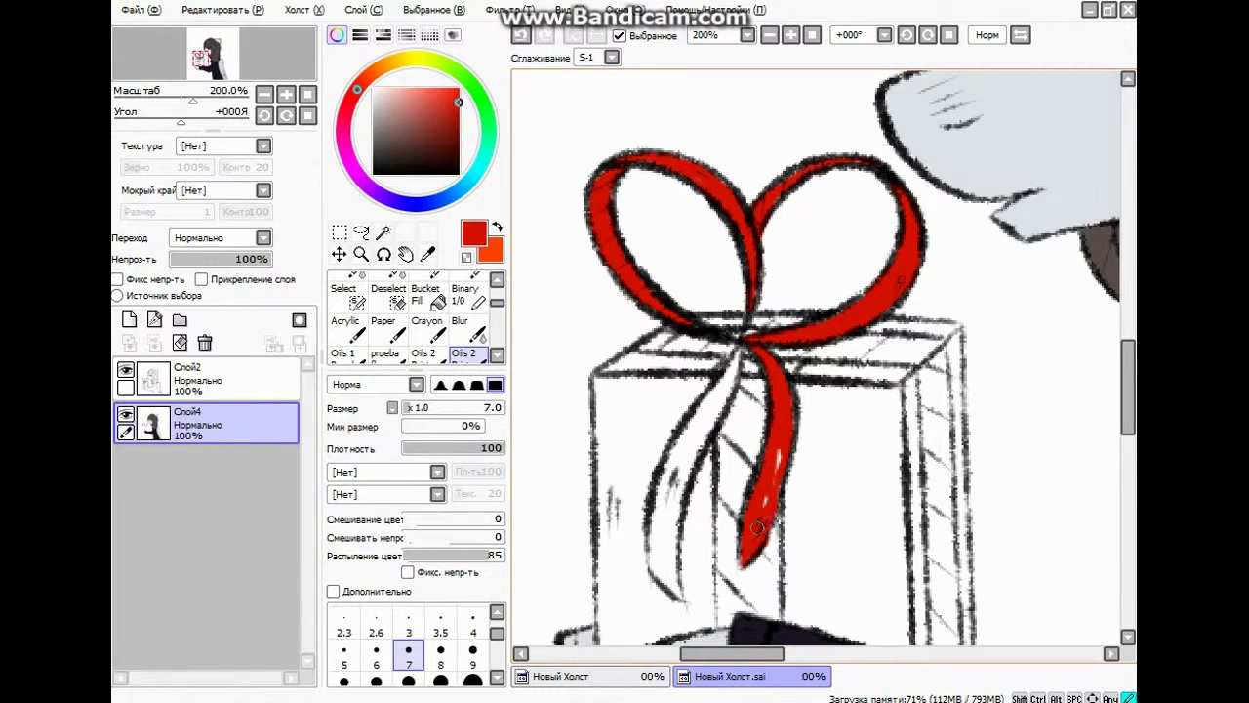
Fill the bow's left ribbon tail red with the Oils 2 Brist brush at size 8.
{"action": "scroll", "coordinate": [476, 291], "scroll_direction": "up", "scroll_amount": 3}
{"action": "left_click", "coordinate": [476, 291]}
{"action": "scroll", "coordinate": [473, 320], "scroll_direction": "down", "scroll_amount": 4}
{"action": "left_click", "coordinate": [473, 320]}
{"action": "left_click", "coordinate": [441, 654]}
{"action": "left_click_drag", "start_coordinate": [744, 349], "coordinate": [662, 497]}
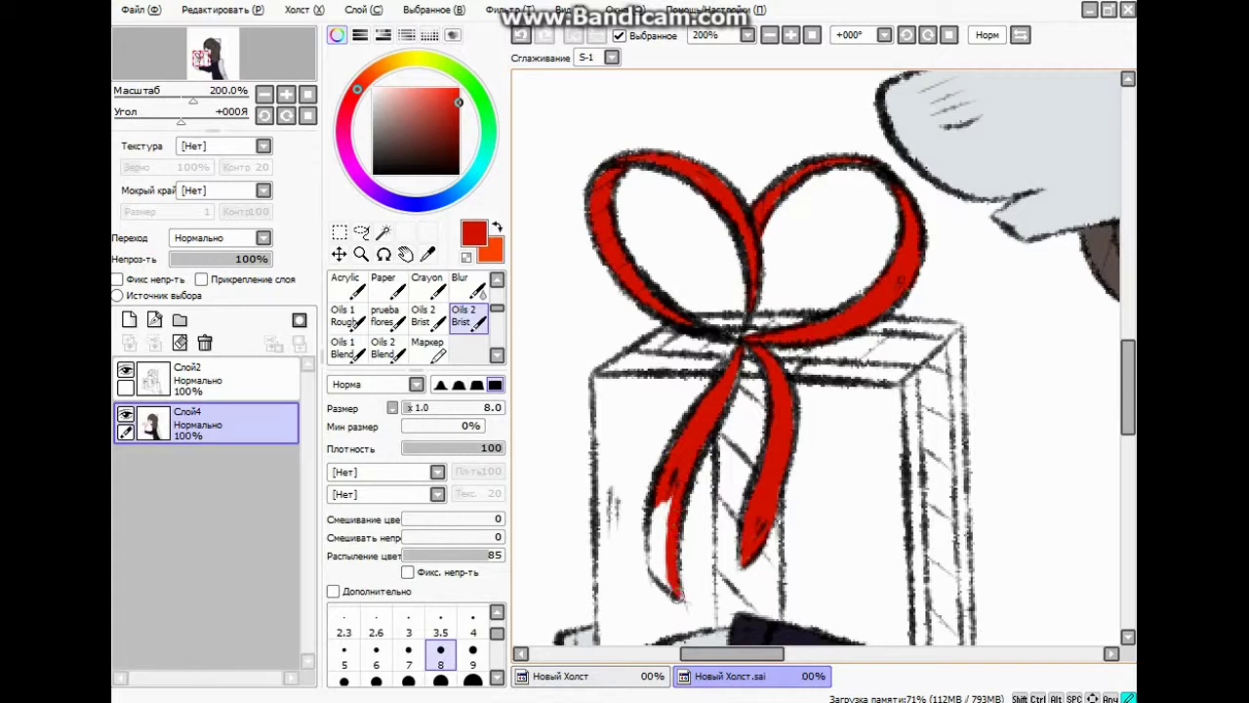
Fill the vertical ribbon strip on the front of the gift box red.
{"action": "left_click_drag", "start_coordinate": [735, 476], "coordinate": [711, 396]}
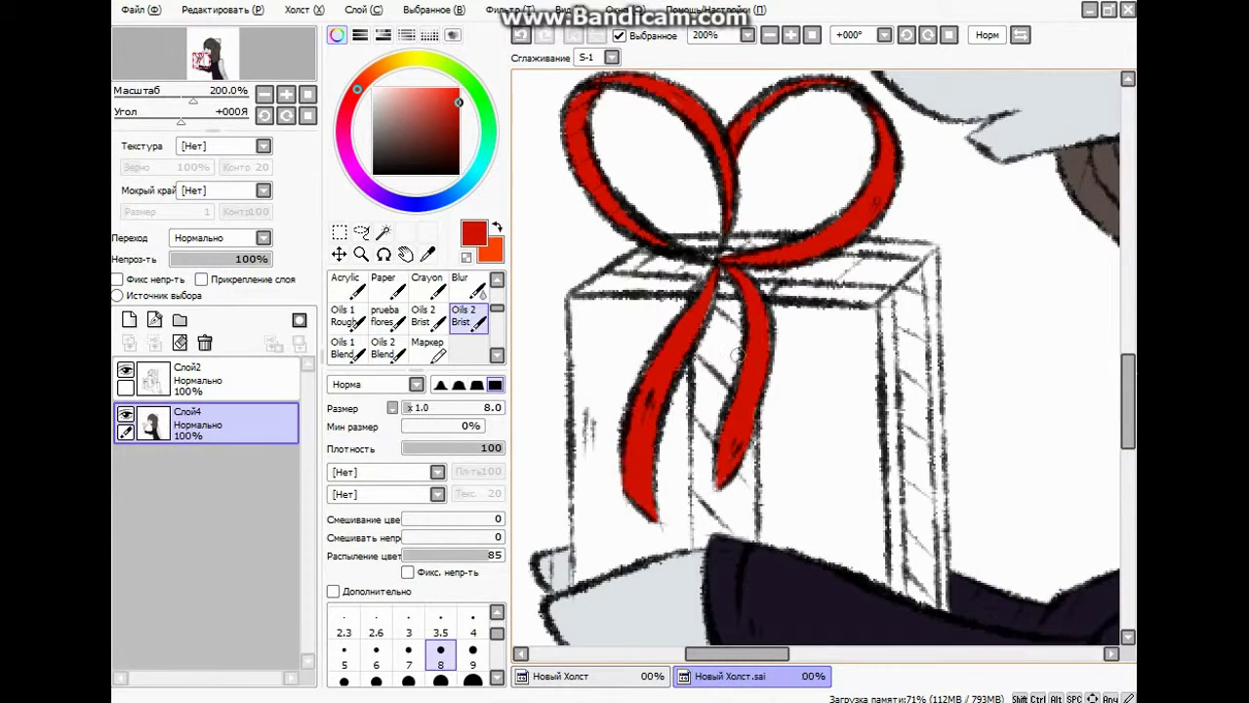
{"action": "mouse_move", "coordinate": [734, 316]}
{"action": "left_mouse_down"}
{"action": "mouse_move", "coordinate": [729, 410]}
{"action": "mouse_move", "coordinate": [746, 454]}
{"action": "left_mouse_up"}
{"action": "left_click_drag", "start_coordinate": [711, 539], "coordinate": [699, 449]}
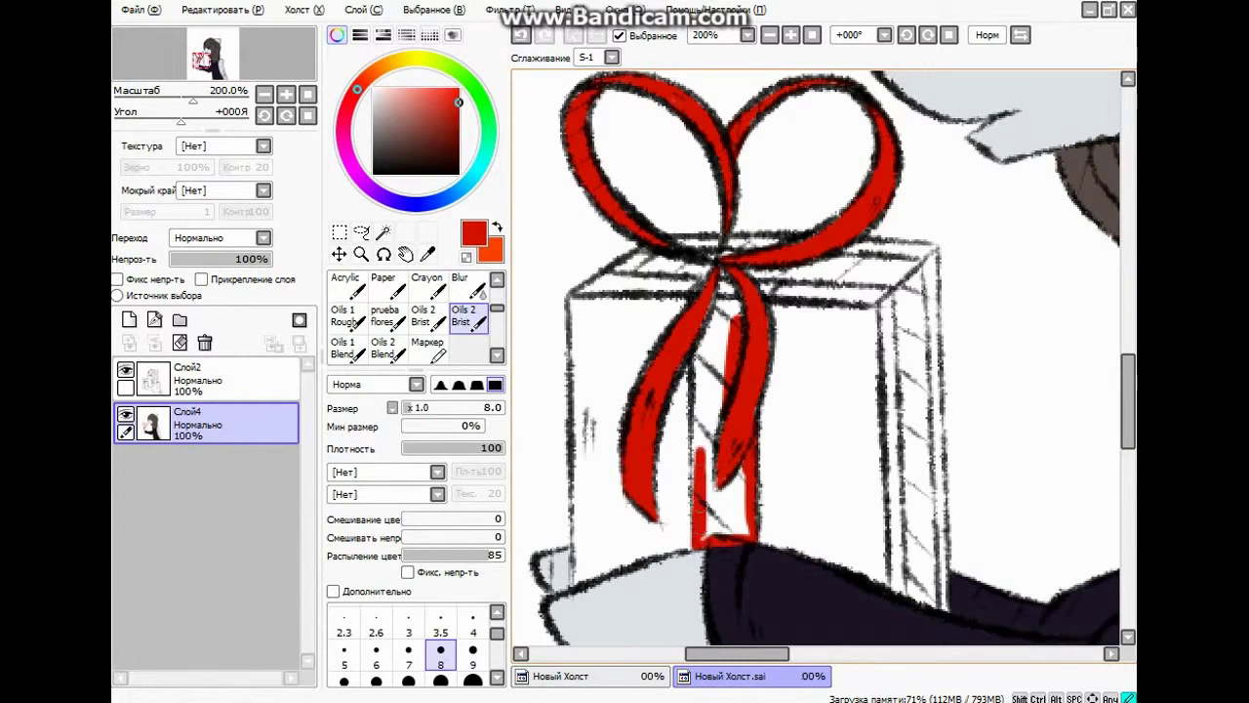
{"action": "left_click_drag", "start_coordinate": [741, 526], "coordinate": [716, 479]}
{"action": "mouse_move", "coordinate": [712, 333]}
{"action": "left_mouse_down"}
{"action": "mouse_move", "coordinate": [696, 473]}
{"action": "mouse_move", "coordinate": [705, 369]}
{"action": "left_mouse_up"}
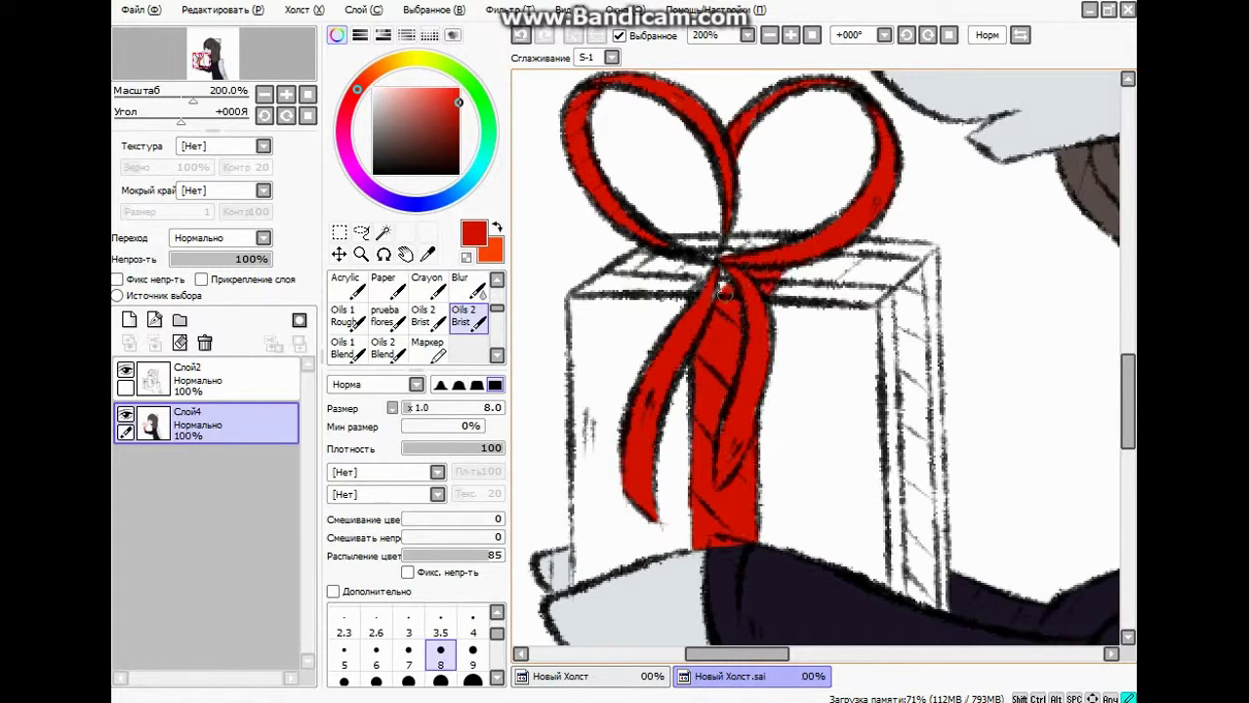
Fill the ribbon strips on the gift box's top and side faces red, finishing at brush size 9.
{"action": "left_click_drag", "start_coordinate": [731, 265], "coordinate": [615, 265]}
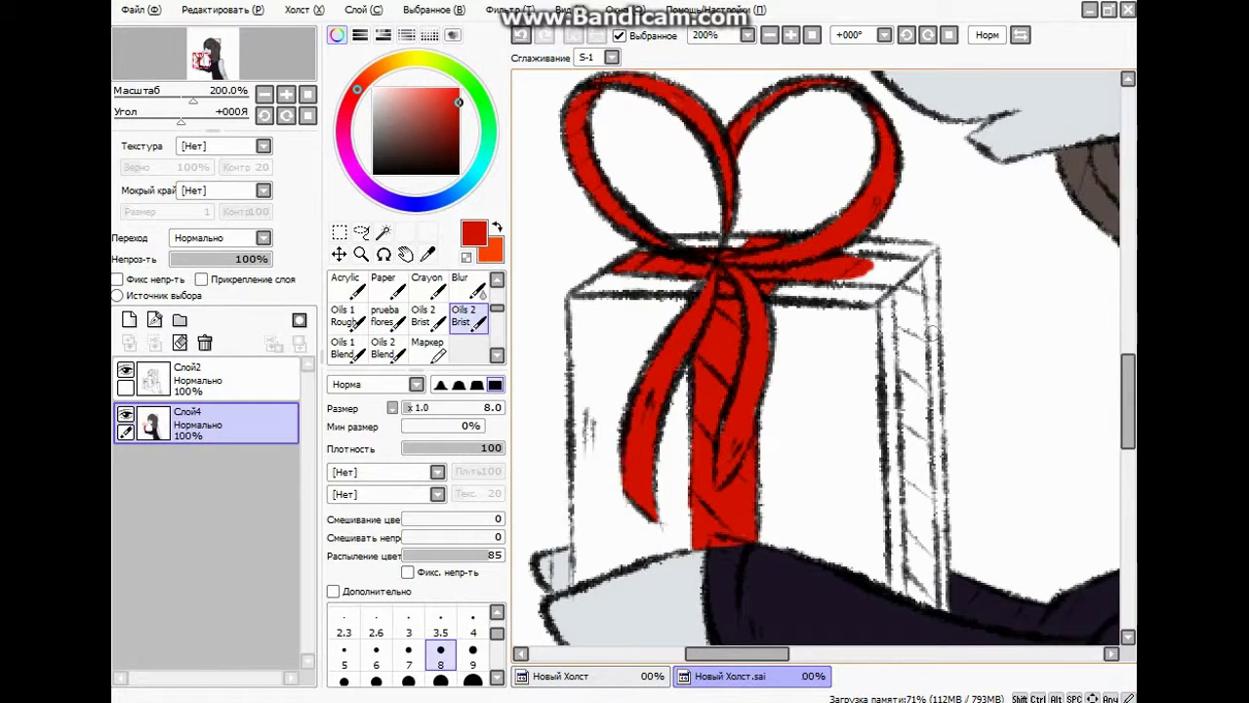
{"action": "left_click_drag", "start_coordinate": [1128, 402], "coordinate": [1127, 417]}
{"action": "left_click_drag", "start_coordinate": [746, 654], "coordinate": [771, 654]}
{"action": "left_click_drag", "start_coordinate": [788, 488], "coordinate": [788, 429]}
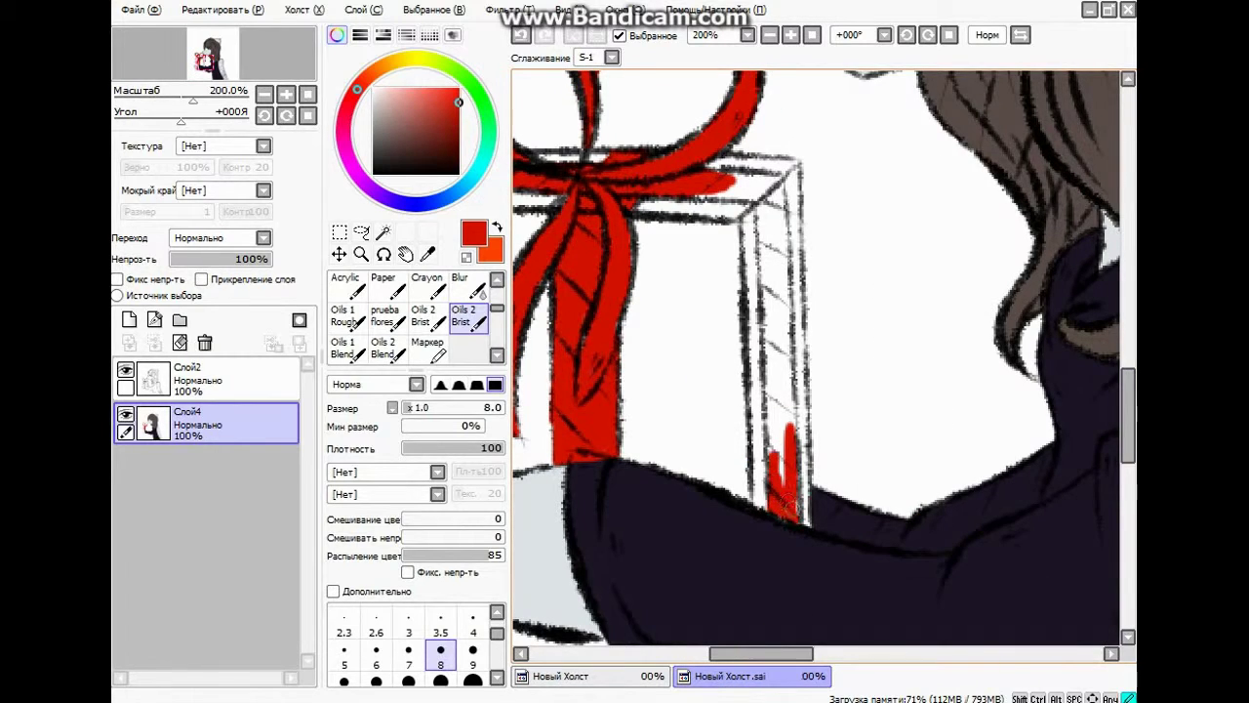
{"action": "left_click_drag", "start_coordinate": [761, 207], "coordinate": [783, 493]}
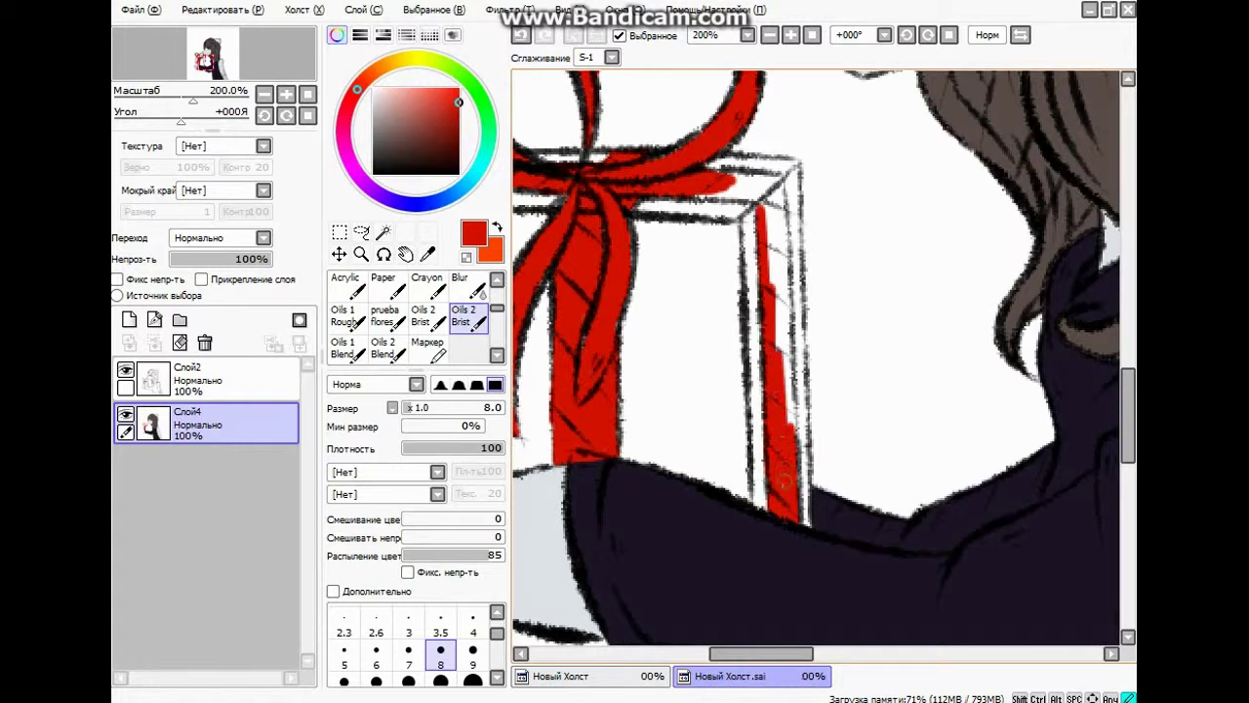
{"action": "key", "text": "bracketright"}
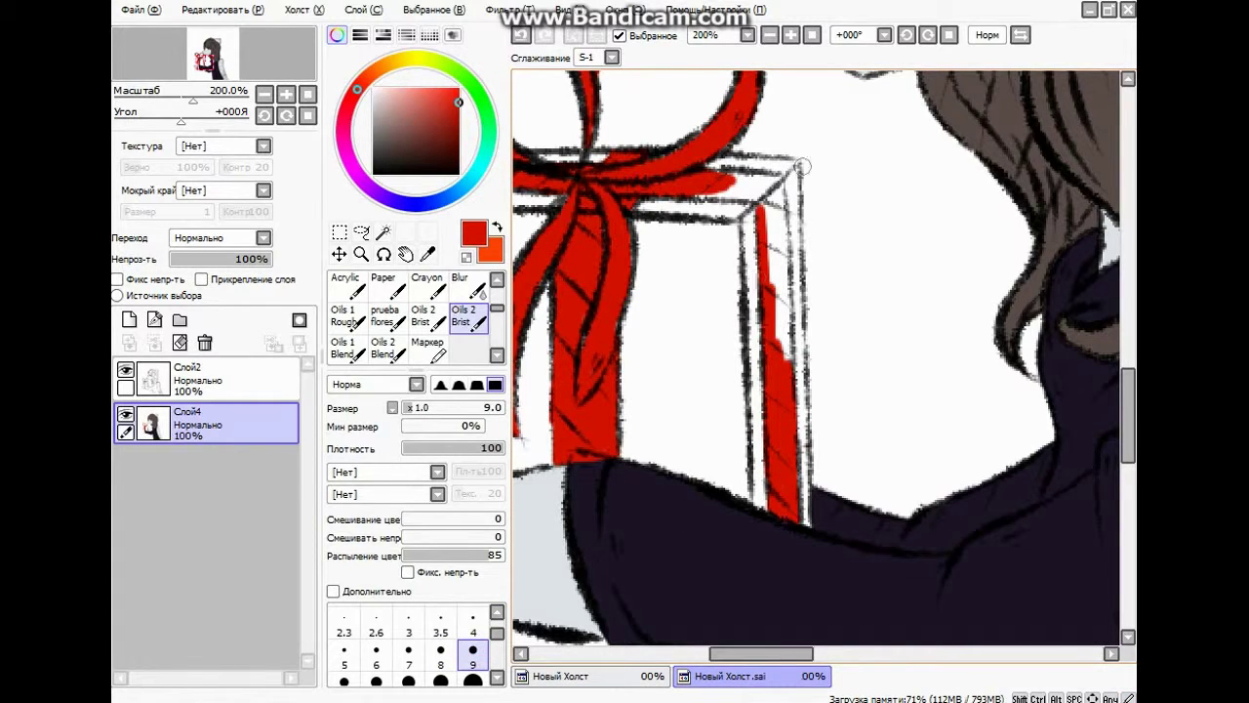
{"action": "left_click_drag", "start_coordinate": [772, 209], "coordinate": [784, 345]}
{"action": "left_click_drag", "start_coordinate": [776, 192], "coordinate": [789, 361]}
{"action": "left_click_drag", "start_coordinate": [765, 181], "coordinate": [771, 282]}
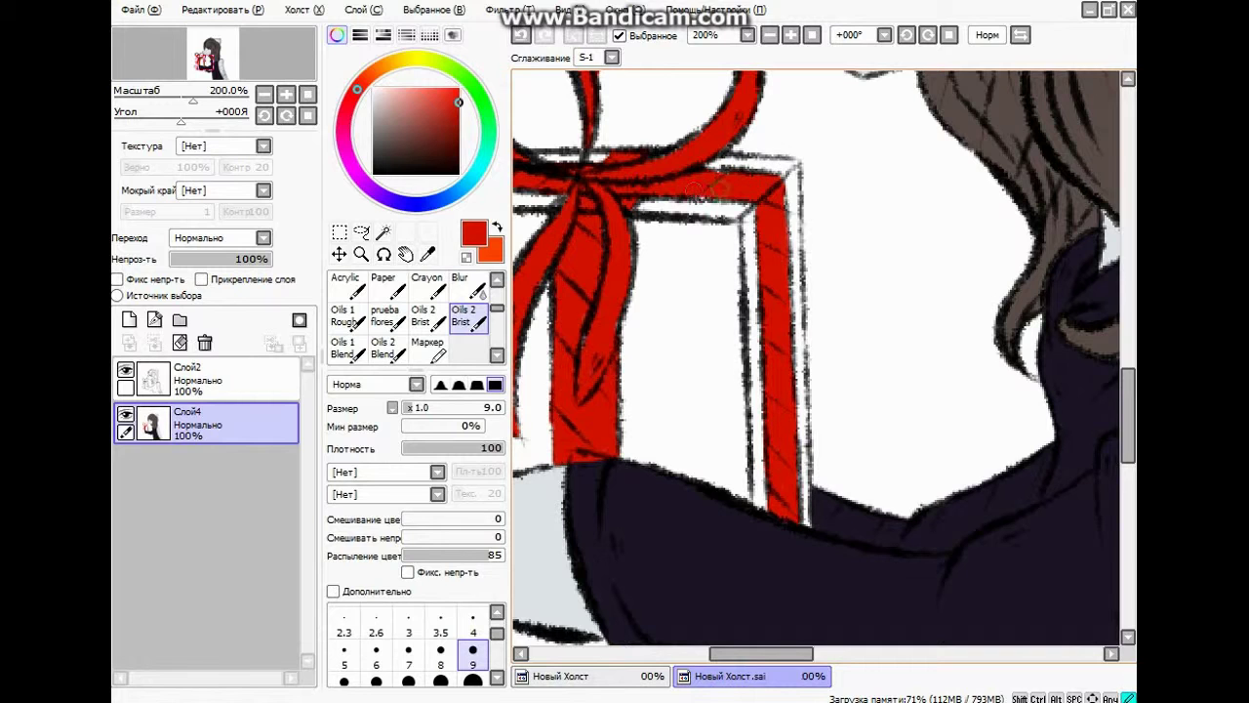
Repaint the sleeve edge below the front ribbon with its own dark colour at brush size 7.
{"action": "right_click", "coordinate": [583, 490]}
{"action": "scroll", "coordinate": [546, 466], "scroll_direction": "up", "scroll_amount": 3}
{"action": "key", "text": "bracketleft"}
{"action": "key", "text": "bracketleft"}
{"action": "left_click_drag", "start_coordinate": [623, 449], "coordinate": [697, 449]}
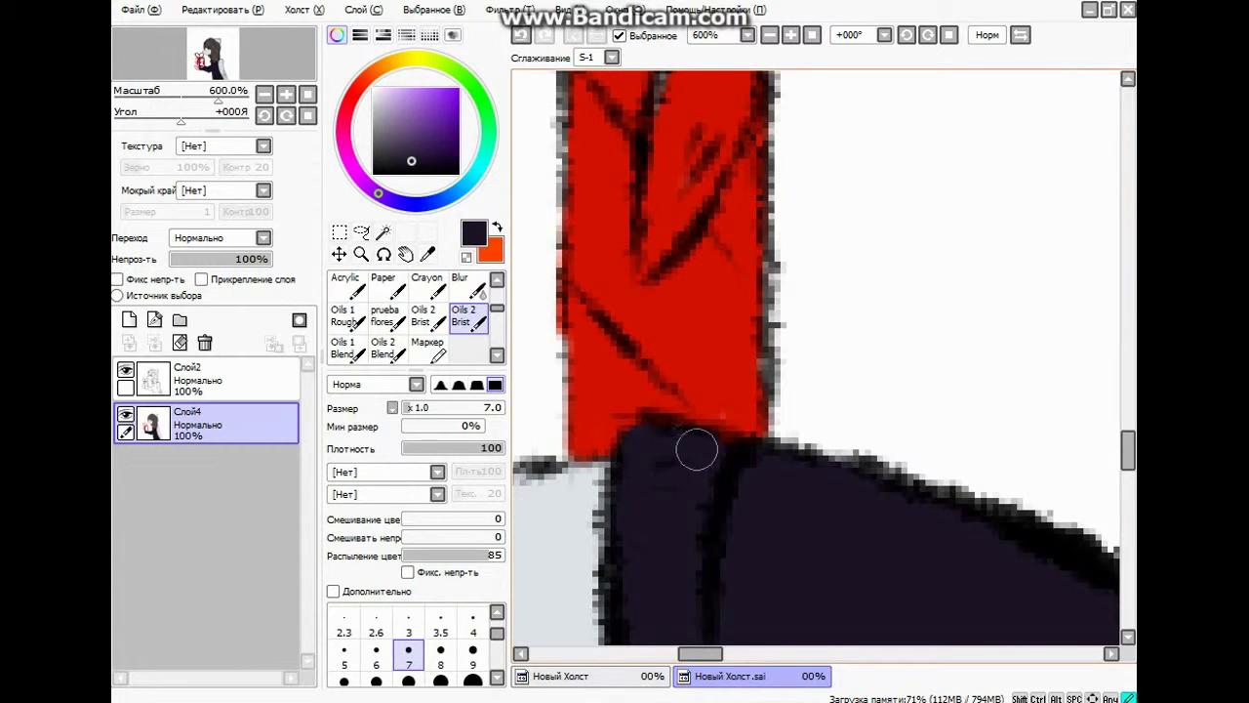
Paste the caption "Спасибо... Наверно..." as a new layer and move that layer above Слой2.
{"action": "scroll", "coordinate": [634, 285], "scroll_direction": "down", "scroll_amount": 4}
{"action": "scroll", "coordinate": [634, 285], "scroll_direction": "down", "scroll_amount": 3}
{"action": "right_click", "coordinate": [634, 285]}
{"action": "left_click", "coordinate": [340, 232]}
{"action": "left_click", "coordinate": [222, 9]}
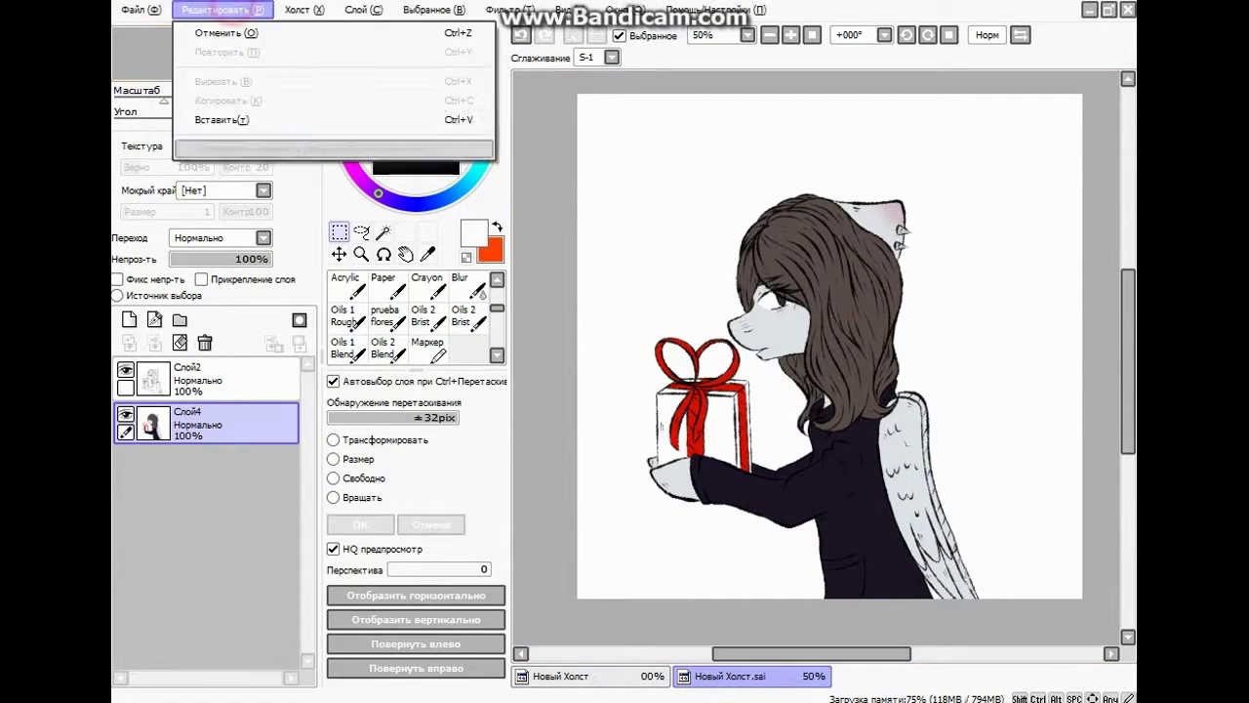
{"action": "left_click", "coordinate": [224, 120]}
{"action": "left_click_drag", "start_coordinate": [225, 424], "coordinate": [224, 365]}
Merge the line layer Слой2 down into Слой4 and make the caption layer Слой5 active.
{"action": "left_click", "coordinate": [225, 423]}
{"action": "left_click", "coordinate": [154, 342]}
{"action": "left_click", "coordinate": [224, 379]}
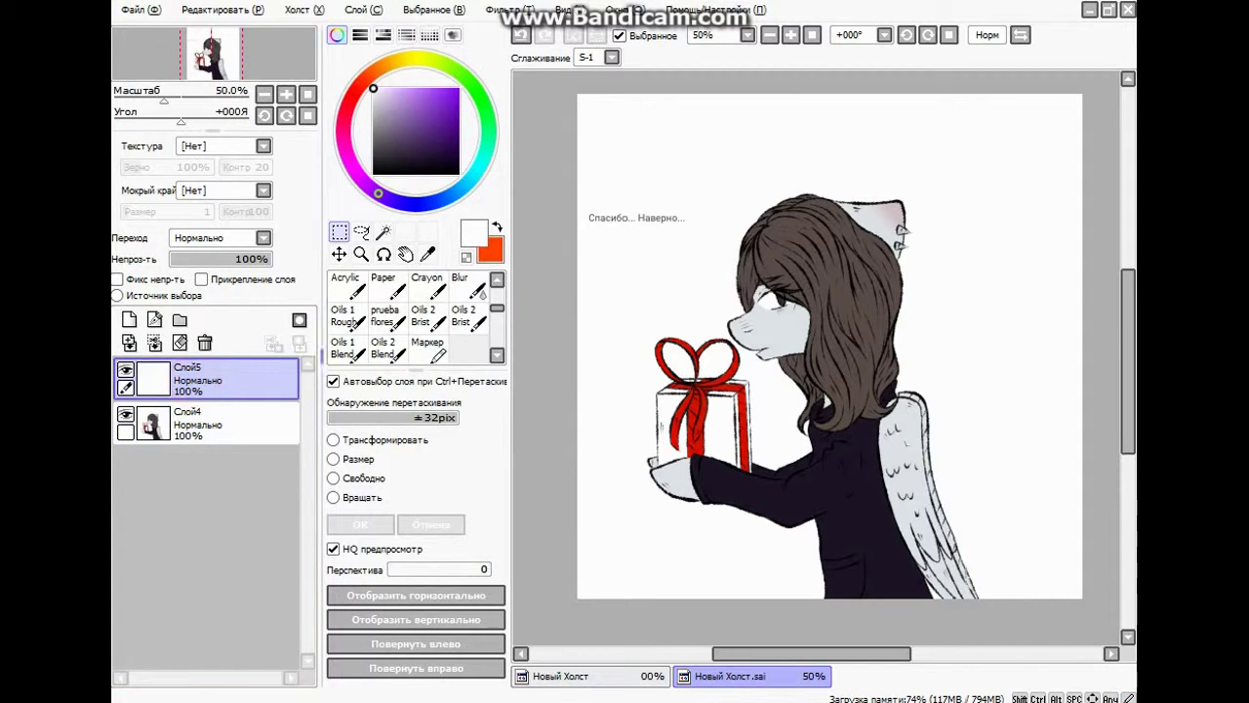
Enlarge the caption, place it above the pony's head, and lower its layer opacity to 36%.
{"action": "left_click", "coordinate": [333, 459]}
{"action": "left_click_drag", "start_coordinate": [644, 221], "coordinate": [844, 212]}
{"action": "left_click_drag", "start_coordinate": [729, 194], "coordinate": [700, 144]}
{"action": "left_click_drag", "start_coordinate": [816, 163], "coordinate": [836, 173]}
{"action": "left_click_drag", "start_coordinate": [717, 153], "coordinate": [731, 258]}
{"action": "scroll", "coordinate": [821, 125], "scroll_direction": "up", "scroll_amount": 1}
{"action": "scroll", "coordinate": [794, 238], "scroll_direction": "down", "scroll_amount": 2}
{"action": "scroll", "coordinate": [794, 238], "scroll_direction": "up", "scroll_amount": 3}
{"action": "left_click", "coordinate": [355, 526]}
{"action": "left_click_drag", "start_coordinate": [251, 261], "coordinate": [206, 264]}
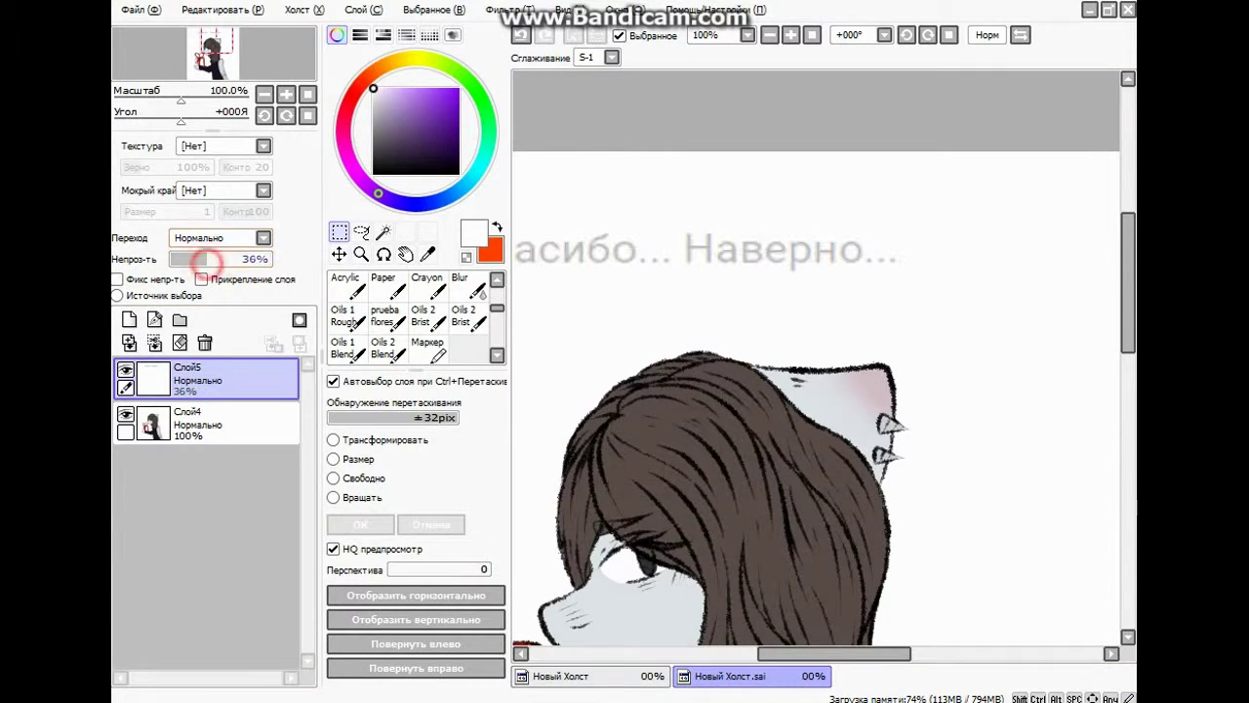
Add layer Слой6 above the caption and set the brush to black with stroke smoothing S-7.
{"action": "left_click", "coordinate": [129, 320]}
{"action": "left_click", "coordinate": [463, 314]}
{"action": "left_click", "coordinate": [374, 174]}
{"action": "scroll", "coordinate": [576, 273], "scroll_direction": "up", "scroll_amount": 3}
{"action": "left_click", "coordinate": [612, 58]}
{"action": "left_click", "coordinate": [588, 412]}
{"action": "scroll", "coordinate": [669, 216], "scroll_direction": "down", "scroll_amount": 3}
Shift the caption on layer Слой5 slightly sideways and make Слой6 active again.
{"action": "left_click", "coordinate": [216, 405]}
{"action": "left_click", "coordinate": [338, 253]}
{"action": "left_click_drag", "start_coordinate": [793, 255], "coordinate": [827, 263]}
{"action": "left_click", "coordinate": [219, 384]}
Give the Oils 2 Brist brush the Noise and [Слой] textures and an opacity mixing of 52.
{"action": "scroll", "coordinate": [665, 223], "scroll_direction": "up", "scroll_amount": 4}
{"action": "left_click", "coordinate": [466, 318]}
{"action": "left_click", "coordinate": [365, 473]}
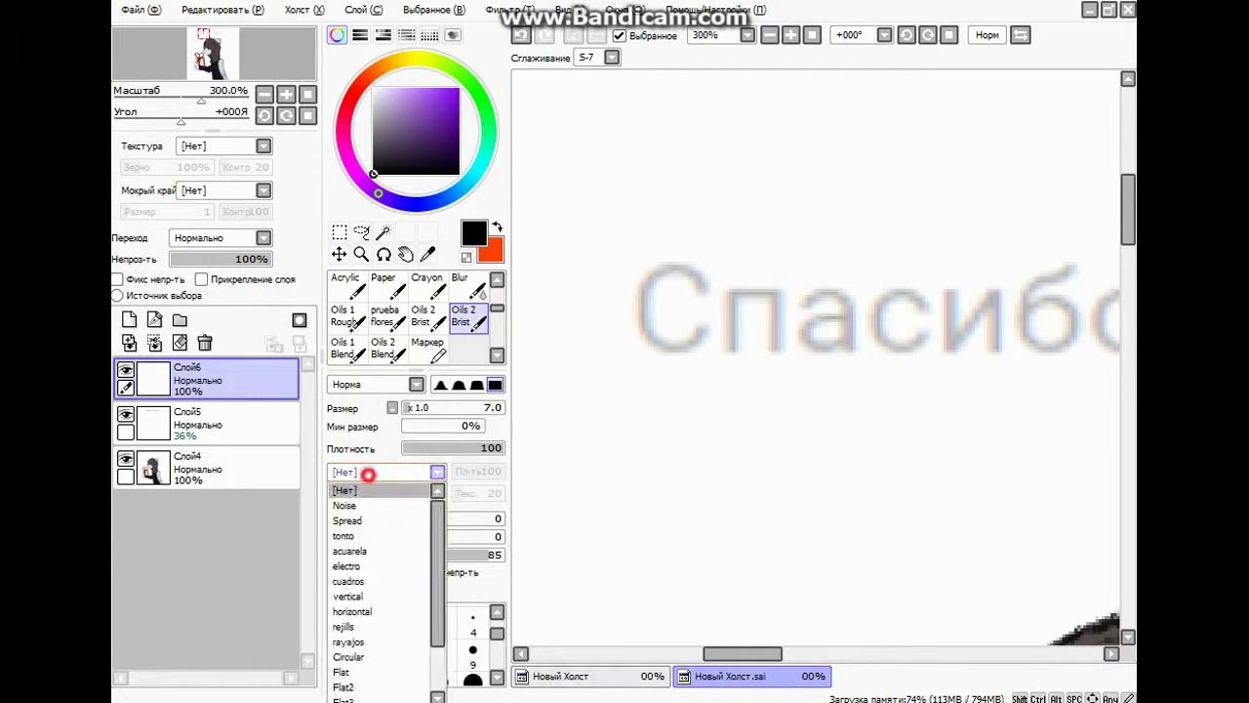
{"action": "left_click", "coordinate": [363, 505]}
{"action": "left_click", "coordinate": [380, 494]}
{"action": "left_click", "coordinate": [349, 574]}
{"action": "left_click", "coordinate": [457, 535]}
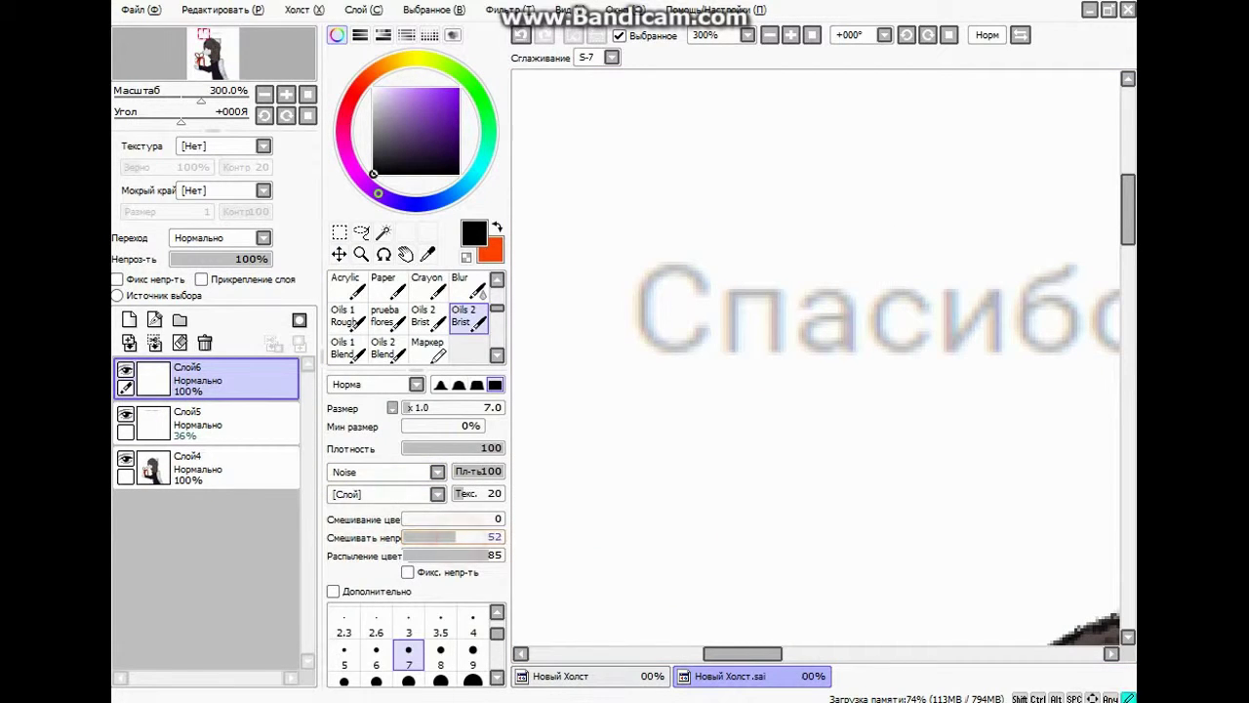
Undo the trial stroke on the caption and set the brush to size 3 with a minimum size of 100%.
{"action": "mouse_move", "coordinate": [702, 293]}
{"action": "left_mouse_down"}
{"action": "mouse_move", "coordinate": [646, 306]}
{"action": "mouse_move", "coordinate": [705, 331]}
{"action": "left_mouse_up"}
{"action": "key", "text": "ctrl+z"}
{"action": "left_click", "coordinate": [410, 625]}
{"action": "left_click", "coordinate": [476, 427]}
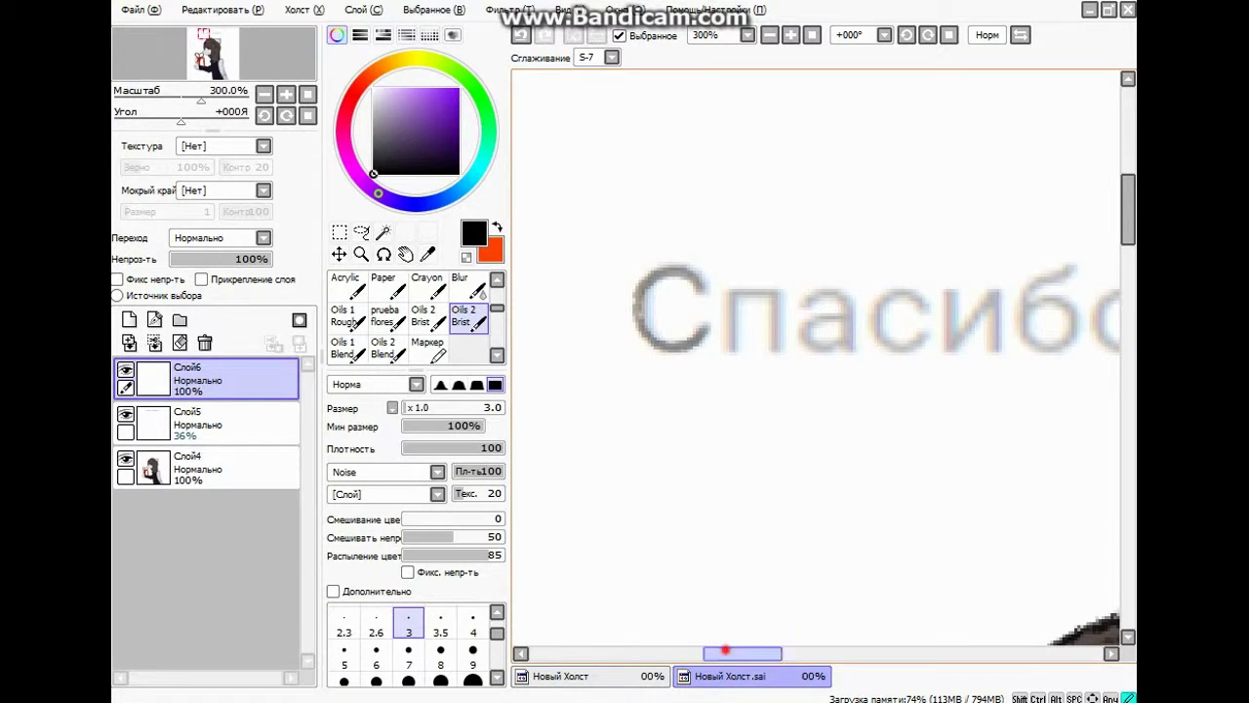
Undo the first tracing, change the [Слой] texture to Paper, and retrace the caption letters "Сп".
{"action": "left_click_drag", "start_coordinate": [725, 652], "coordinate": [737, 653]}
{"action": "key", "text": "ctrl+z"}
{"action": "left_click", "coordinate": [362, 494]}
{"action": "left_click", "coordinate": [362, 544]}
{"action": "left_click_drag", "start_coordinate": [625, 291], "coordinate": [563, 323]}
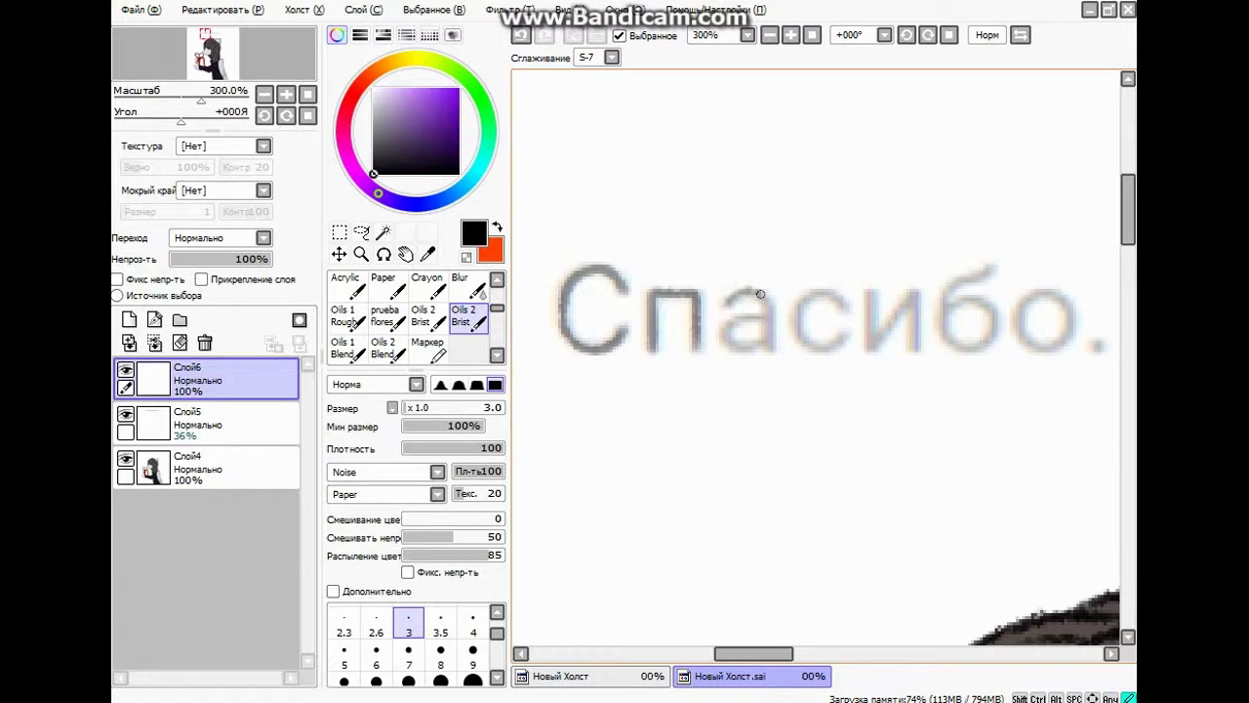
Trace the caption letters "асибо..." on layer Слой6, redoing the final "о".
{"action": "left_click_drag", "start_coordinate": [720, 652], "coordinate": [739, 653]}
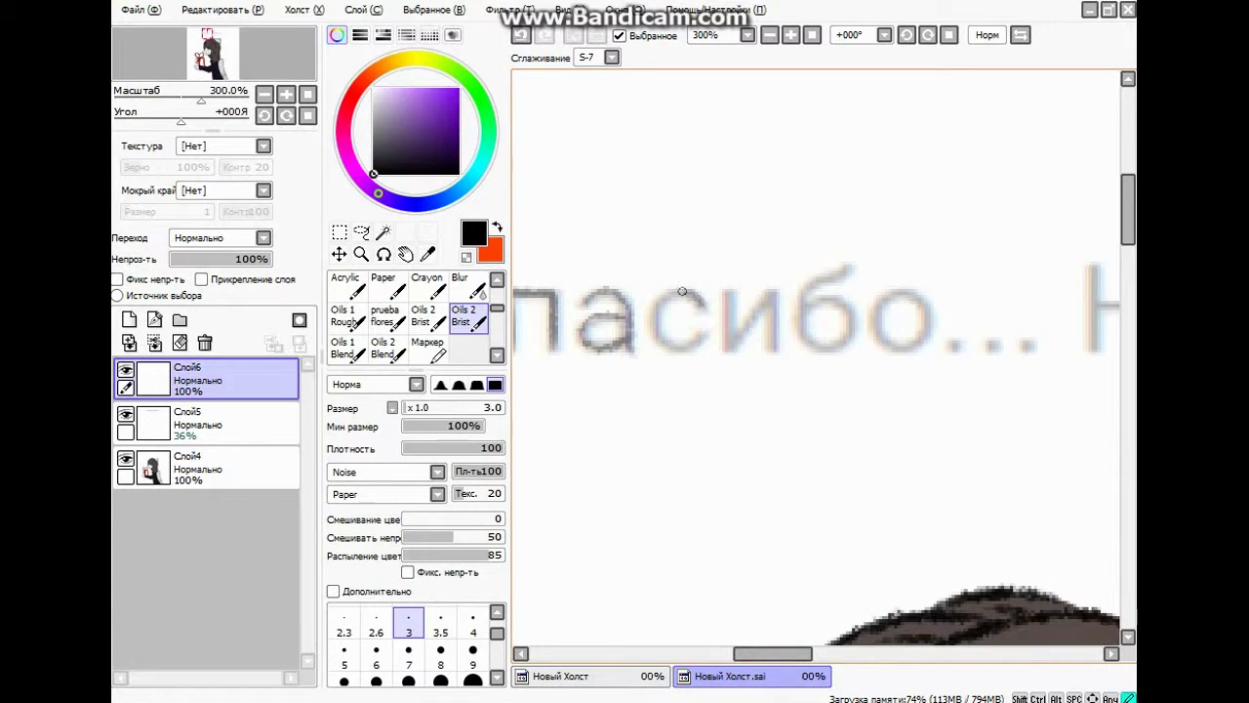
{"action": "left_click_drag", "start_coordinate": [730, 273], "coordinate": [729, 346]}
{"action": "left_click_drag", "start_coordinate": [772, 308], "coordinate": [774, 352]}
{"action": "left_click_drag", "start_coordinate": [770, 653], "coordinate": [789, 653]}
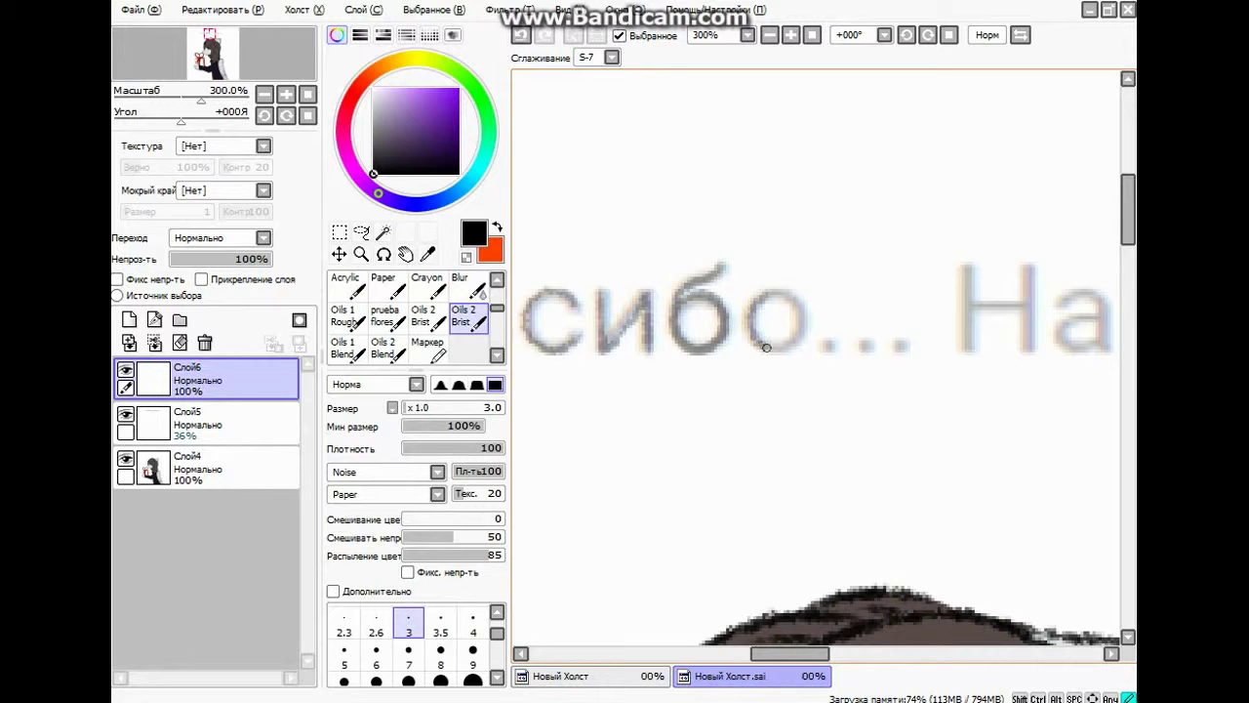
{"action": "left_click_drag", "start_coordinate": [784, 295], "coordinate": [758, 301]}
{"action": "left_click_drag", "start_coordinate": [756, 652], "coordinate": [772, 653]}
{"action": "left_click", "coordinate": [521, 36]}
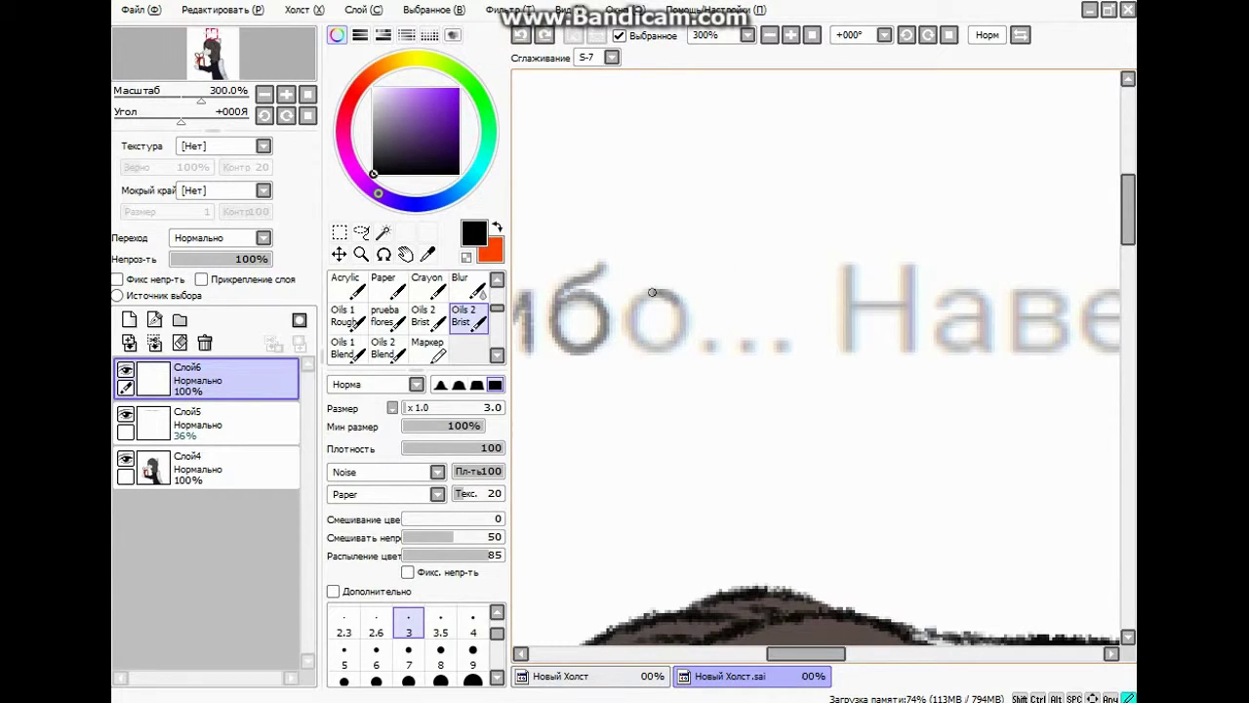
{"action": "left_click_drag", "start_coordinate": [680, 295], "coordinate": [678, 343]}
{"action": "scroll", "coordinate": [678, 344], "scroll_direction": "right", "scroll_amount": 1}
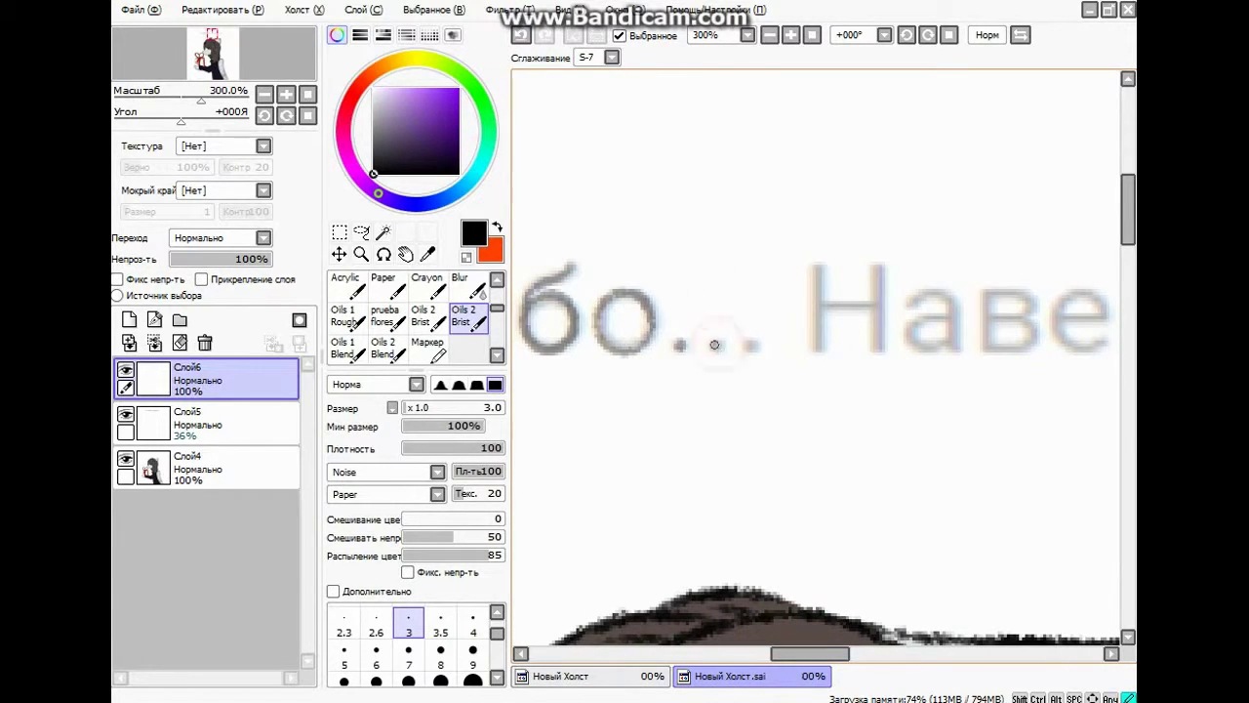
Trace the caption's second word "Наверно..." on layer Слой6, redoing the stroke on the "в".
{"action": "scroll", "coordinate": [749, 343], "scroll_direction": "right", "scroll_amount": 3}
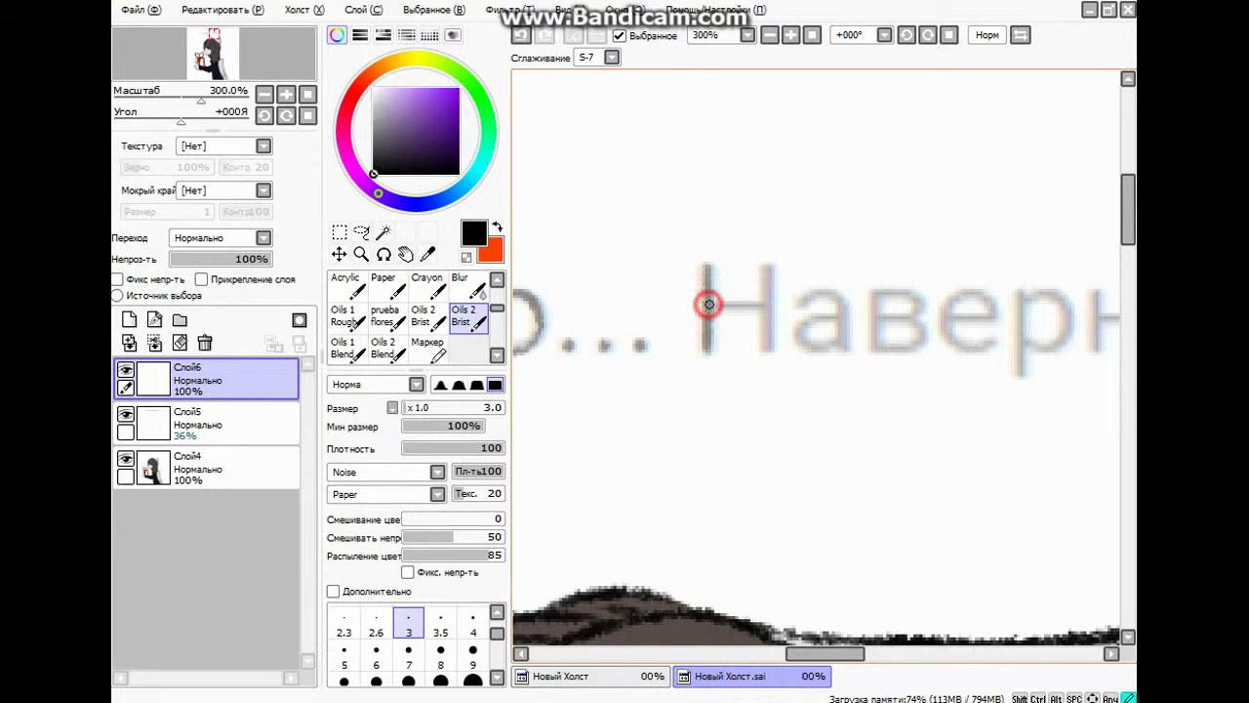
{"action": "left_click_drag", "start_coordinate": [768, 265], "coordinate": [771, 347]}
{"action": "mouse_move", "coordinate": [848, 347]}
{"action": "left_mouse_down"}
{"action": "mouse_move", "coordinate": [809, 321]}
{"action": "mouse_move", "coordinate": [815, 342]}
{"action": "left_mouse_up"}
{"action": "scroll", "coordinate": [815, 341], "scroll_direction": "right", "scroll_amount": 8}
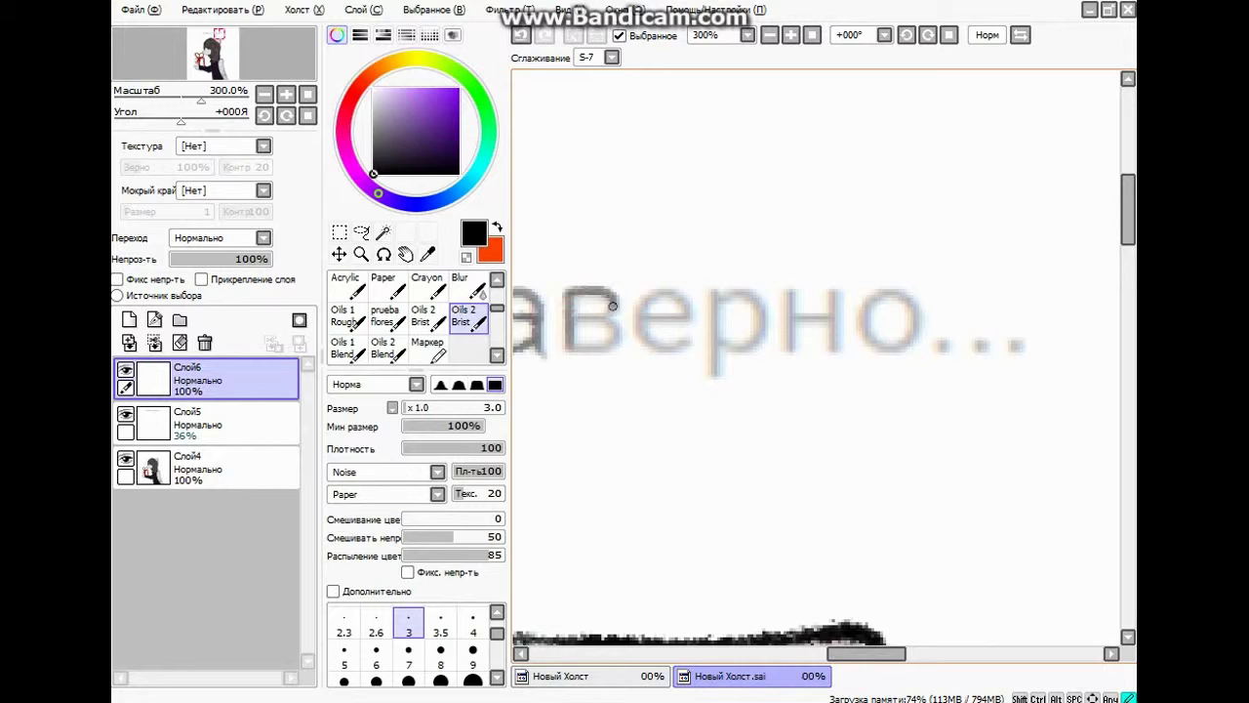
{"action": "key", "text": "ctrl+z"}
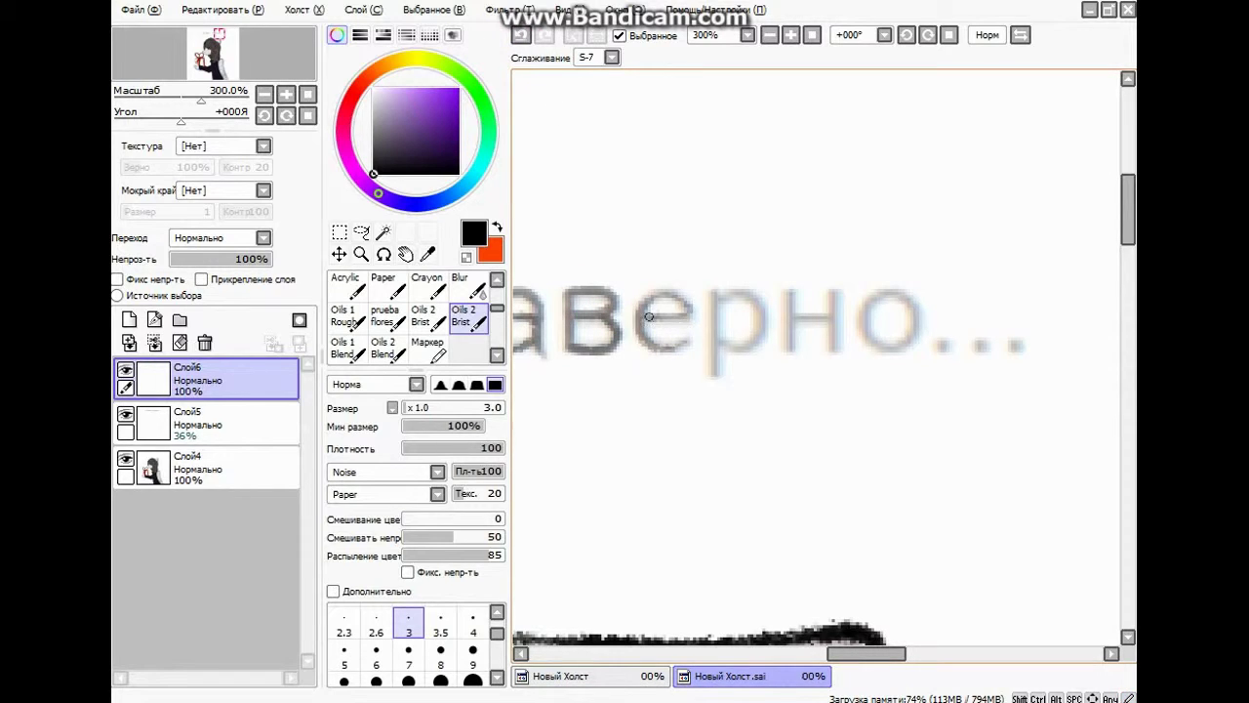
{"action": "mouse_move", "coordinate": [715, 374]}
{"action": "left_mouse_down"}
{"action": "mouse_move", "coordinate": [716, 302]}
{"action": "mouse_move", "coordinate": [789, 352]}
{"action": "left_mouse_up"}
{"action": "left_click_drag", "start_coordinate": [845, 654], "coordinate": [869, 654]}
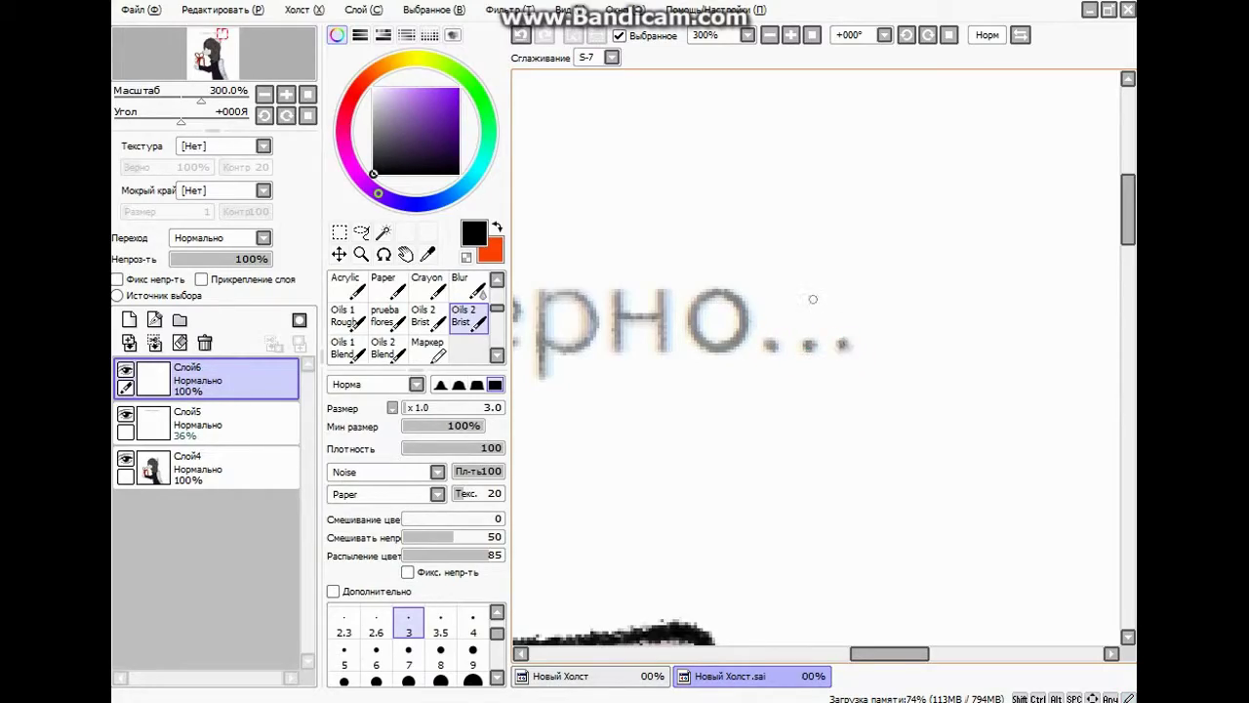
Delete the pasted caption layer Слой5 and make the traced text layer Слой6 active with the Move tool.
{"action": "scroll", "coordinate": [812, 300], "scroll_direction": "down", "scroll_amount": 7}
{"action": "scroll", "coordinate": [813, 299], "scroll_direction": "up", "scroll_amount": 3}
{"action": "left_click", "coordinate": [230, 422]}
{"action": "left_click", "coordinate": [205, 342]}
{"action": "left_click", "coordinate": [231, 381]}
{"action": "left_click", "coordinate": [341, 253]}
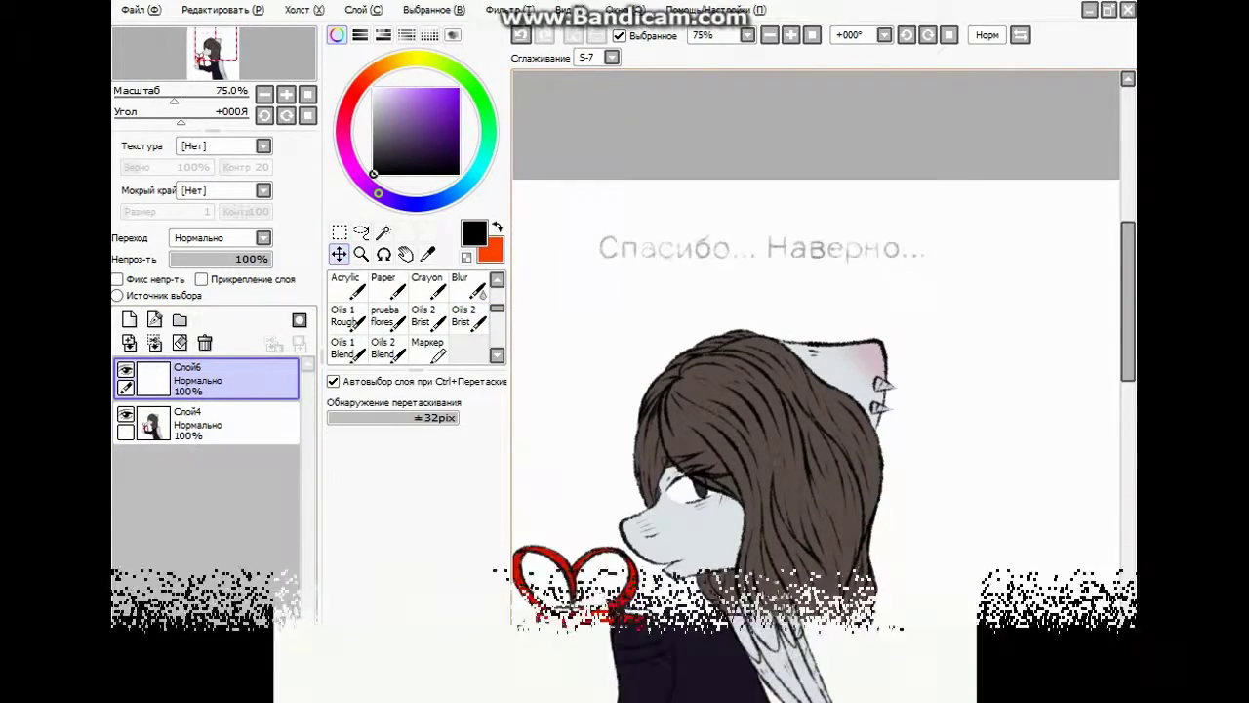